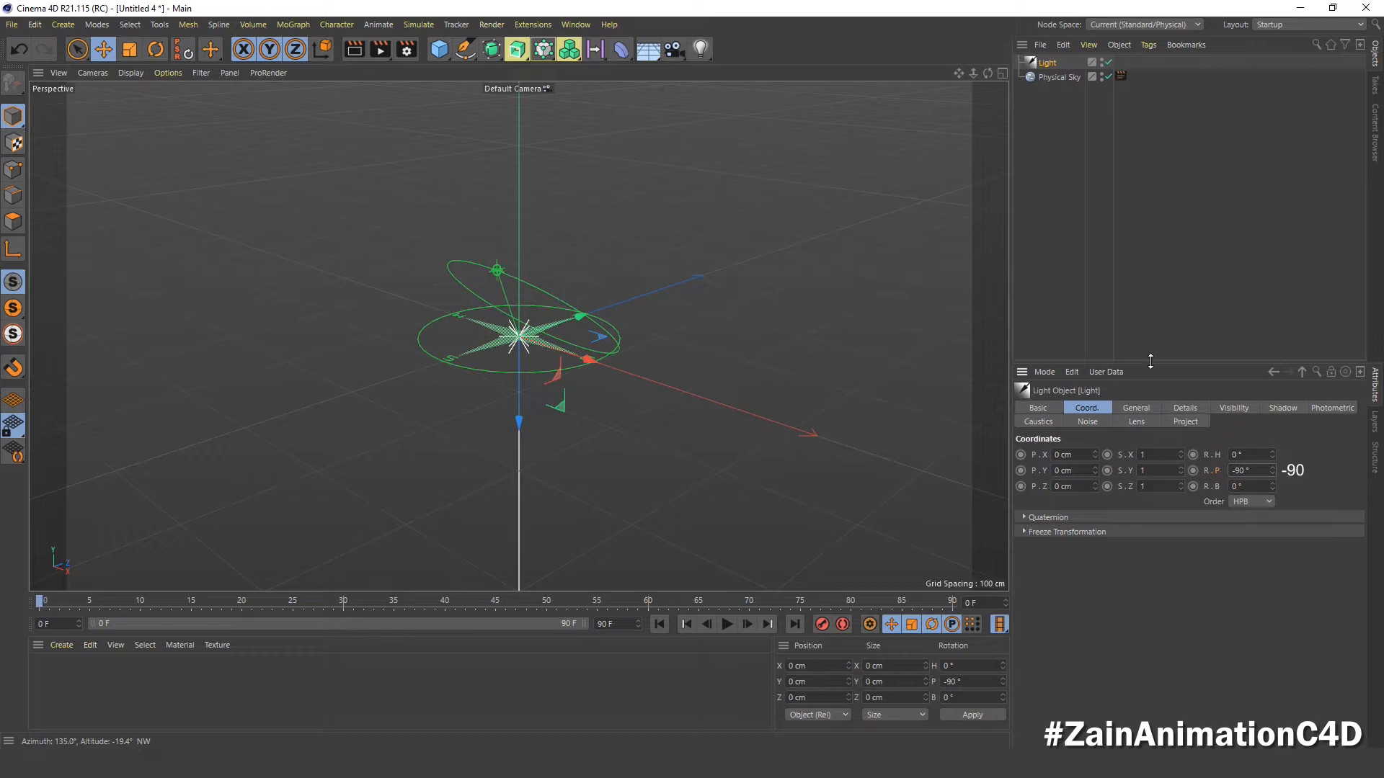
- Add a cube and set its size to 50 cm in X, 1000 cm in Y and 50 cm in Z
click(1057, 163)
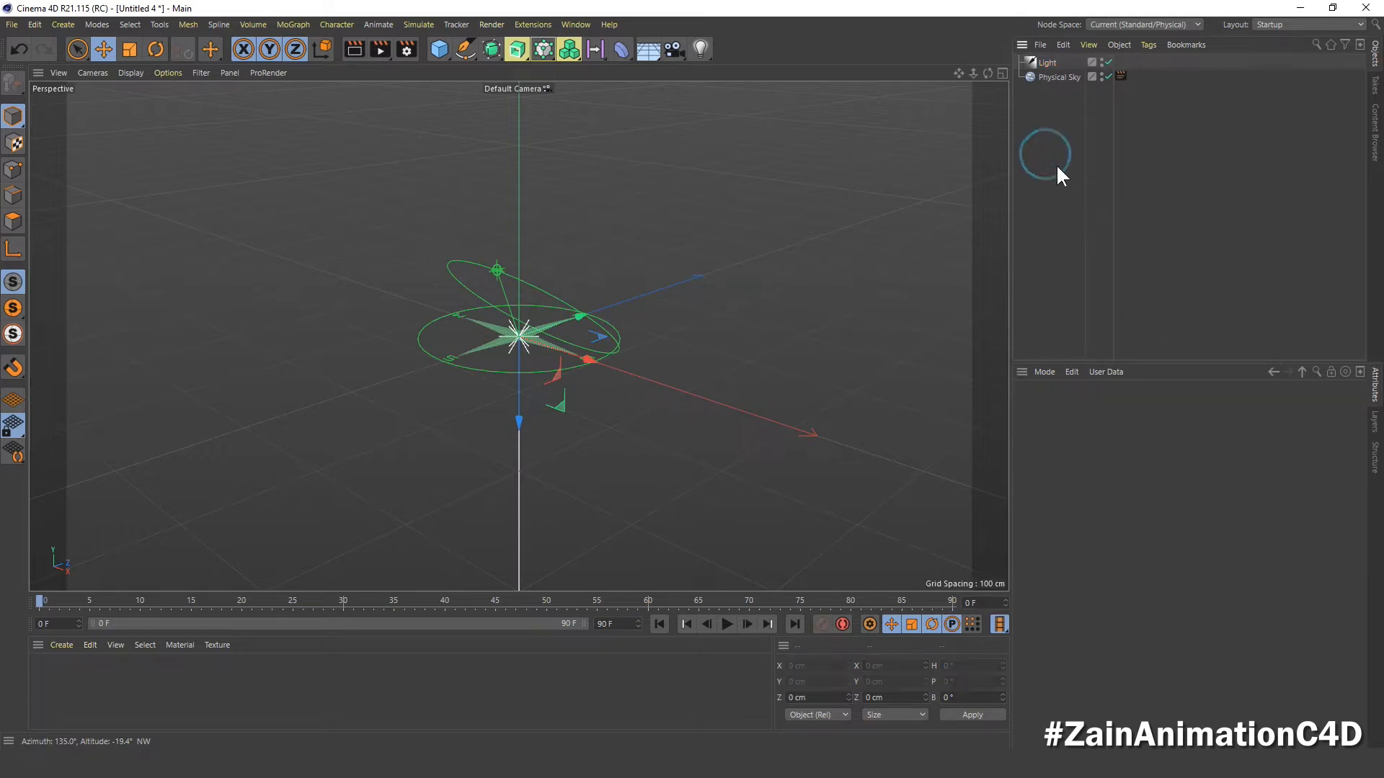
click(432, 49)
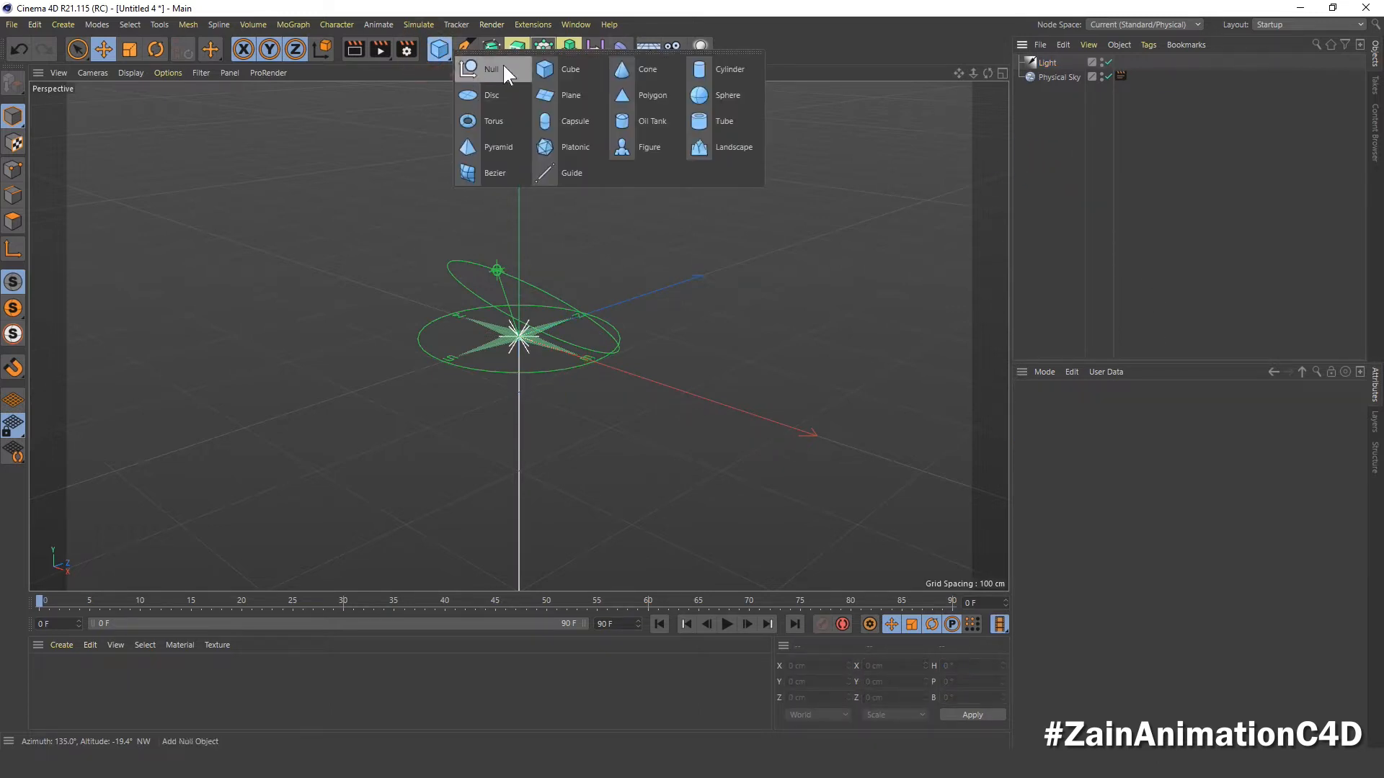
click(563, 71)
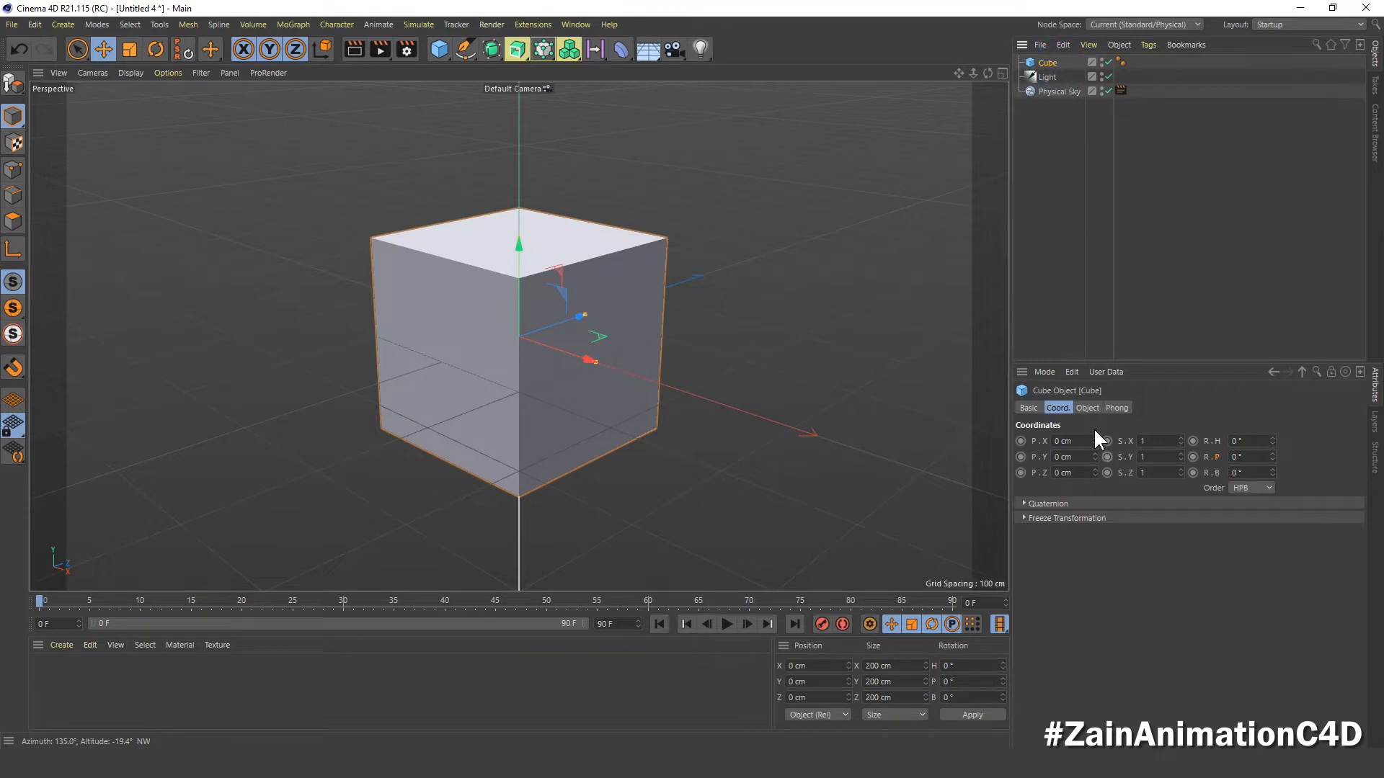
click(1088, 408)
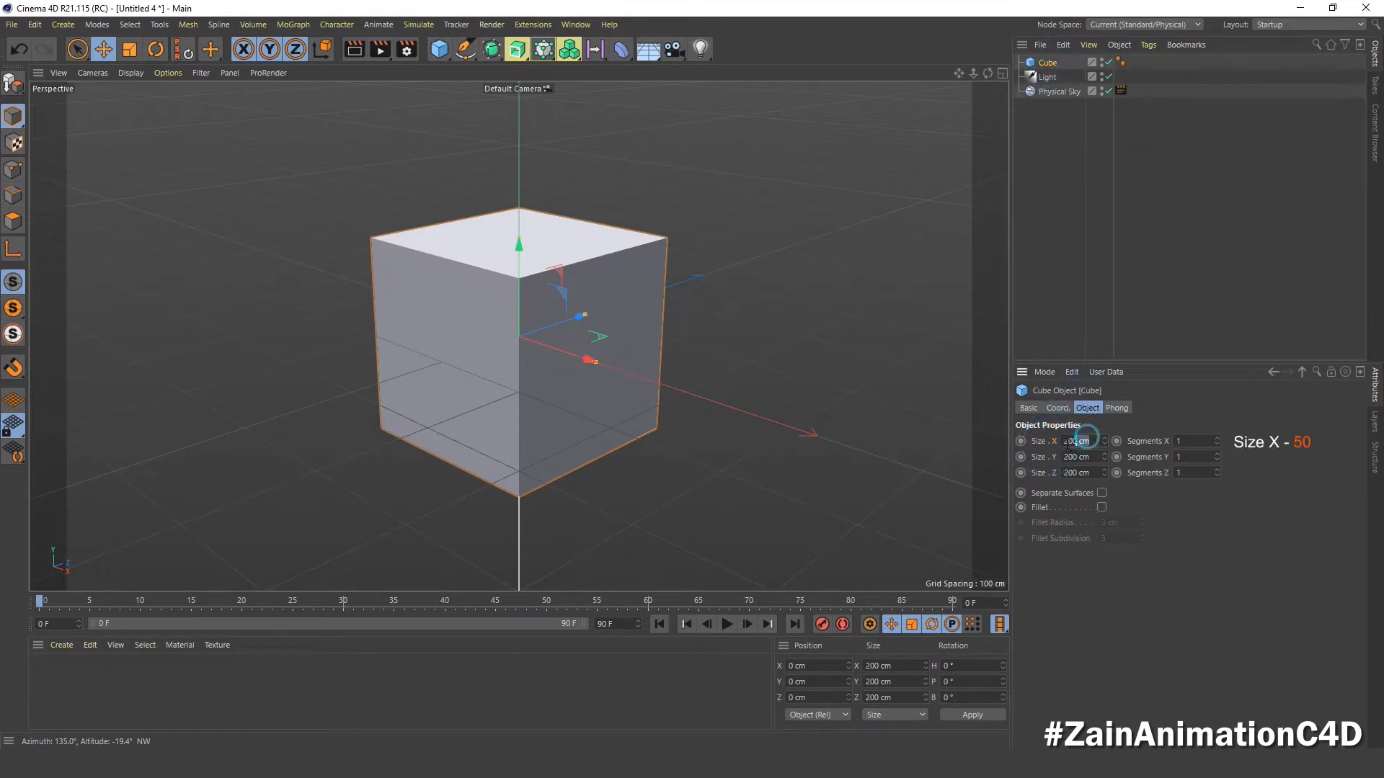
text(50)
key(Return)
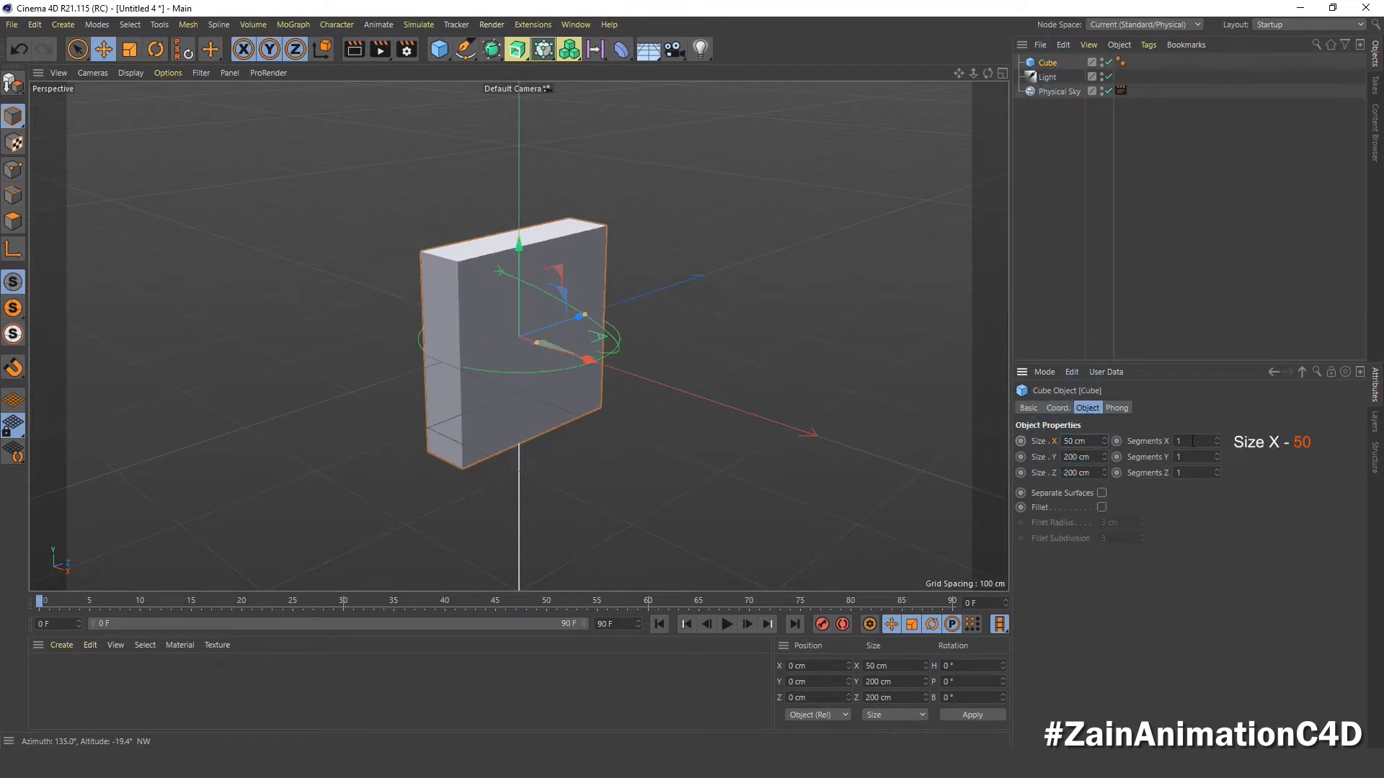
click(1095, 459)
text(1000)
key(Return)
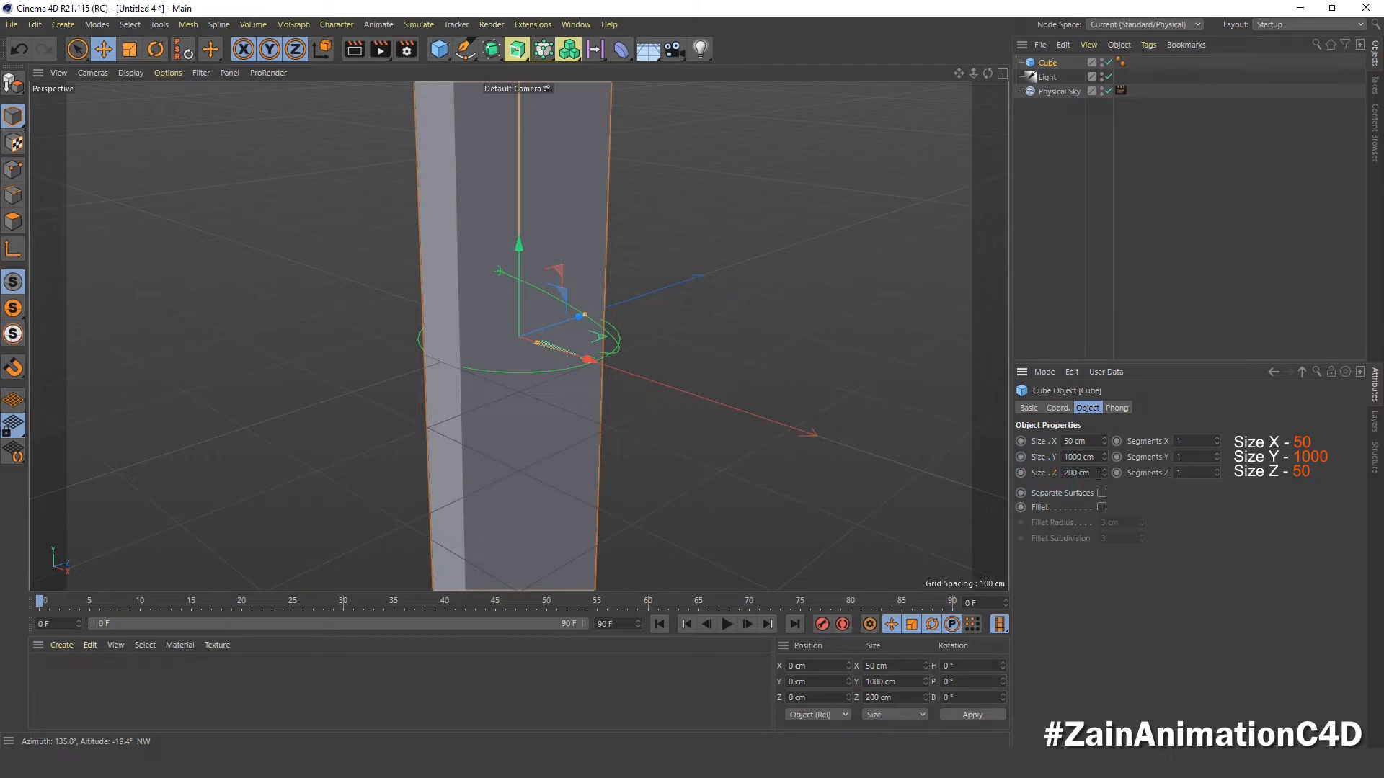
click(1095, 472)
text(50)
key(Return)
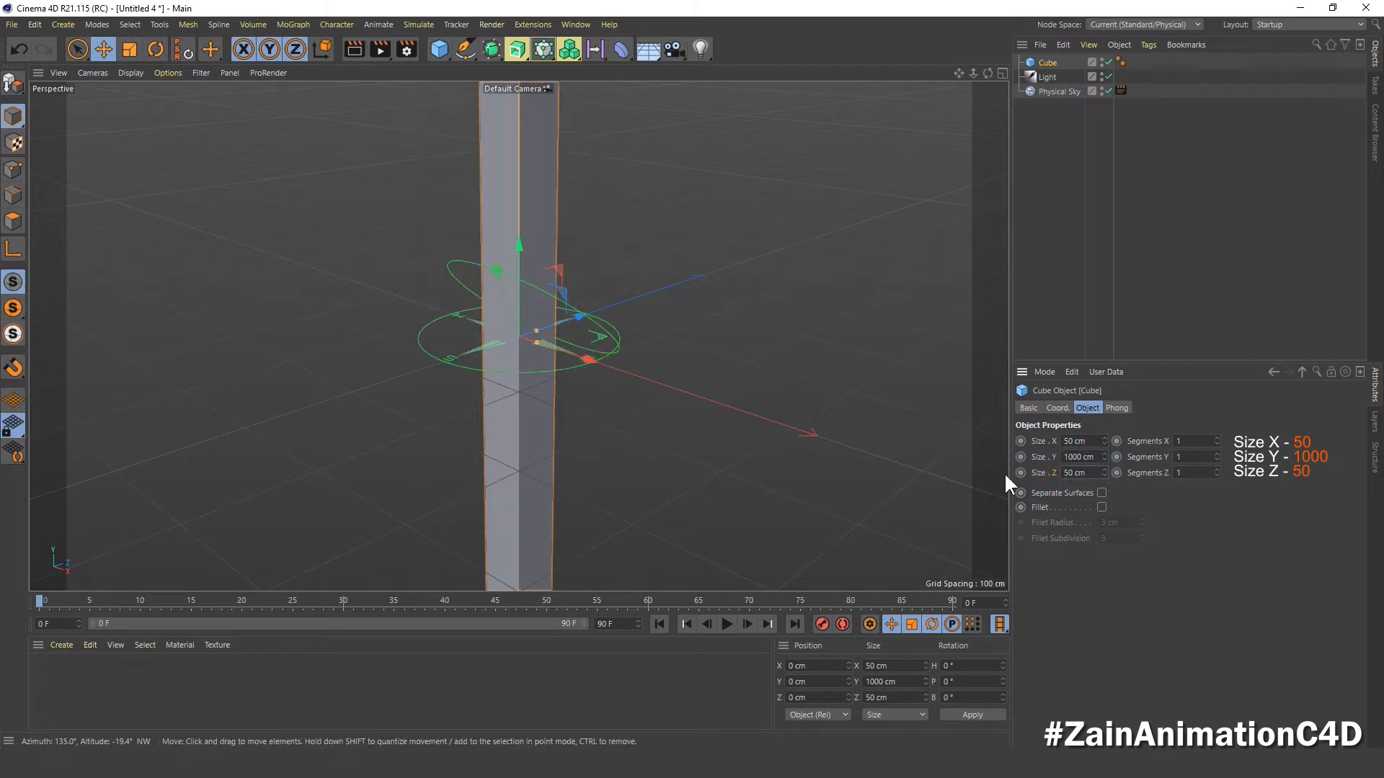
- Set the tall cube's segments to 8 in X, Y and Z
double_click(1182, 440)
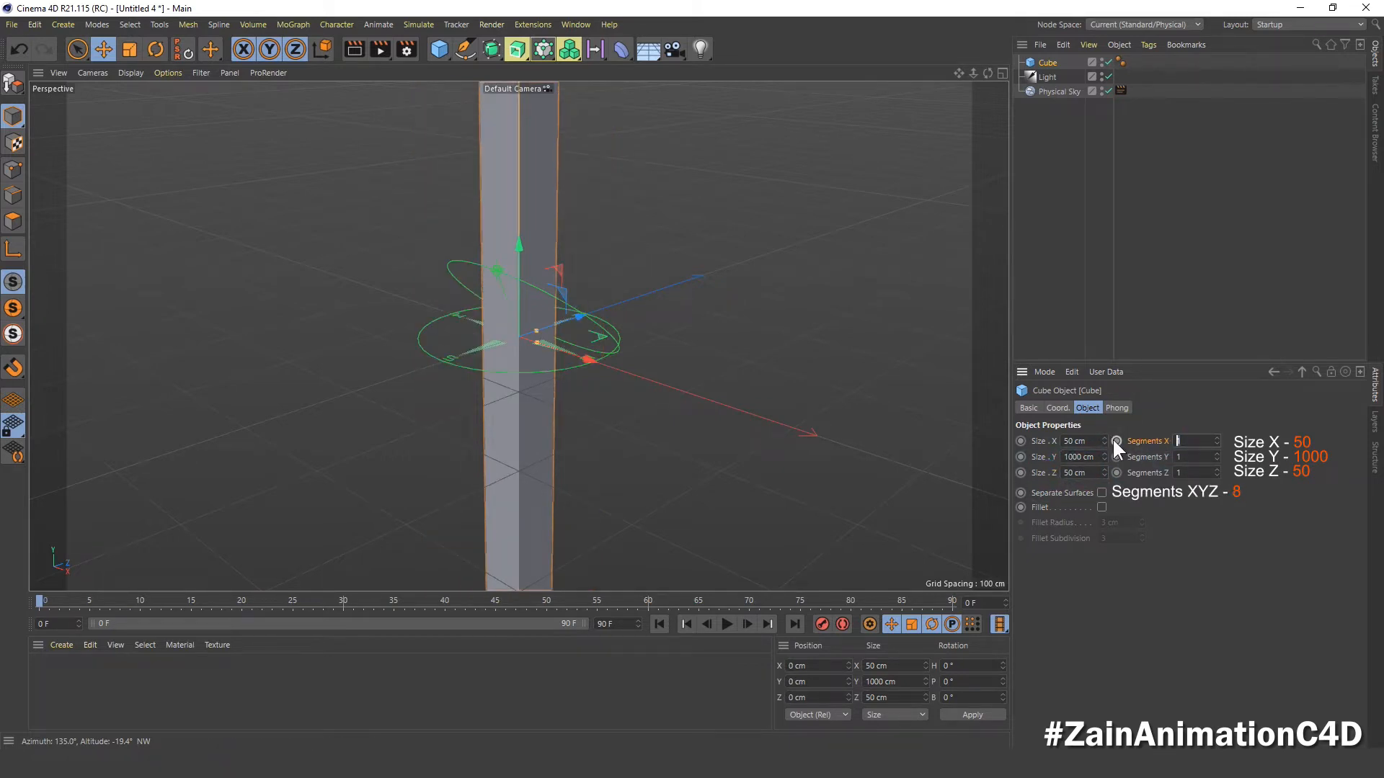
text(8)
key(Tab)
text(8)
- Enable the fillet on the tall cube with a radius of 1 cm and a subdivision of 5
click(1042, 505)
click(1101, 507)
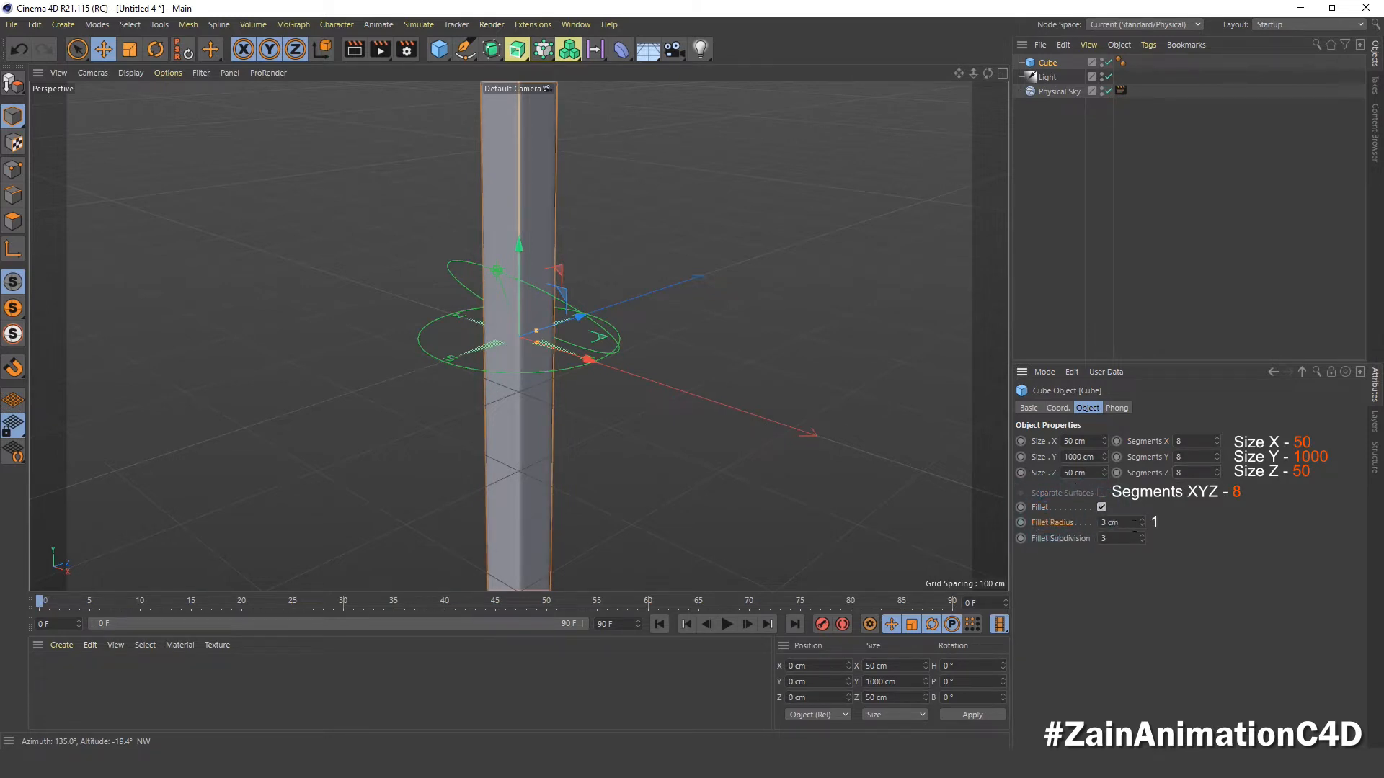
key(Tab)
text(1)
key(Return)
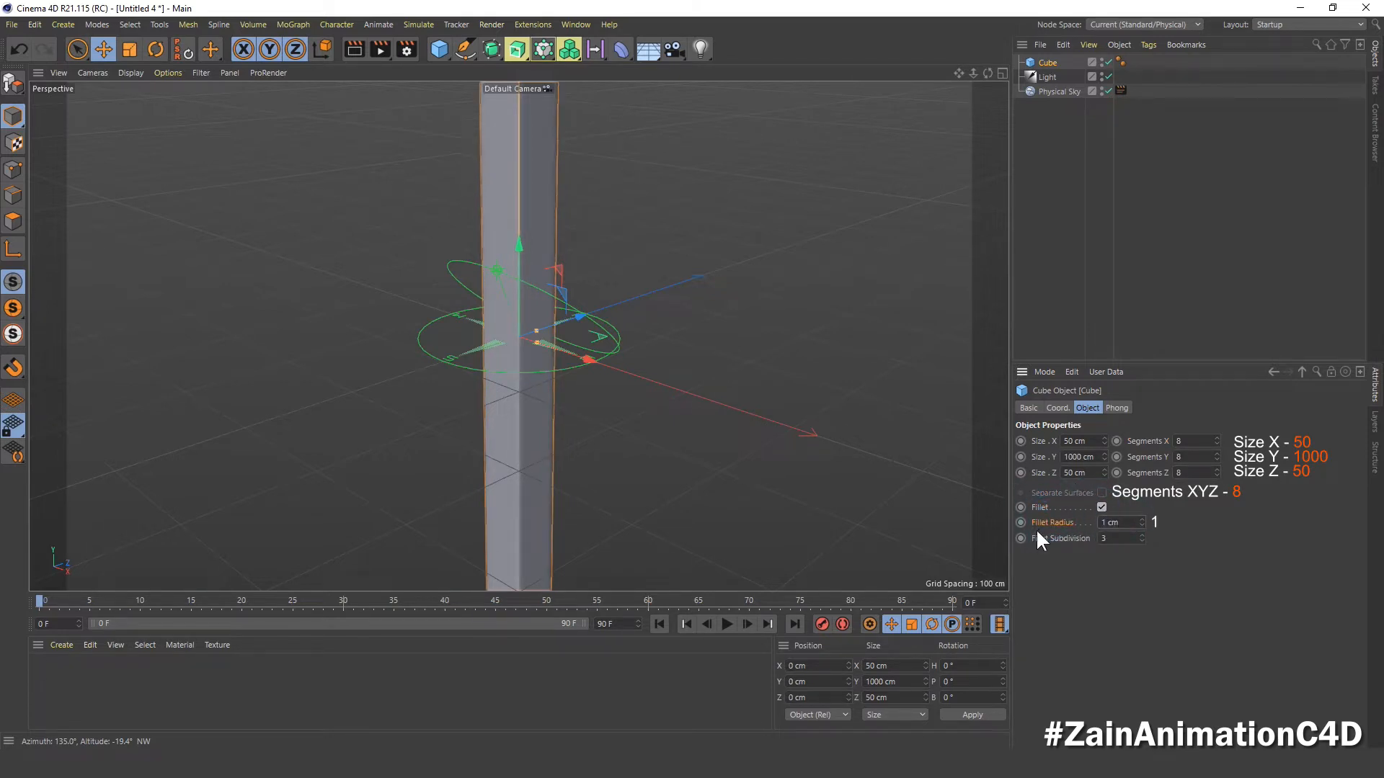
click(1117, 540)
text(5)
key(Return)
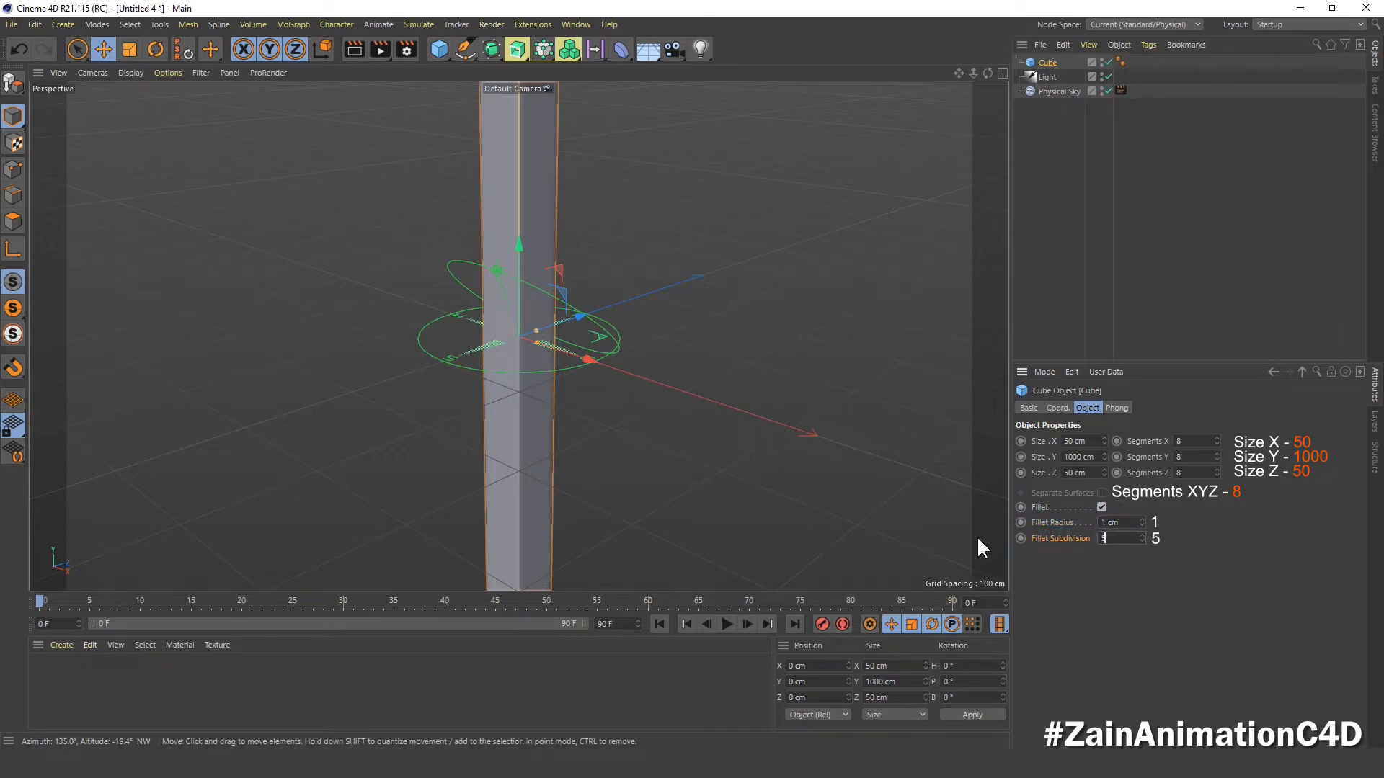
- Add a Cloner as the parent of the tall cube and collapse its hierarchy
alt+drag(647, 261, 708, 256)
scroll(709, 254, down, 9)
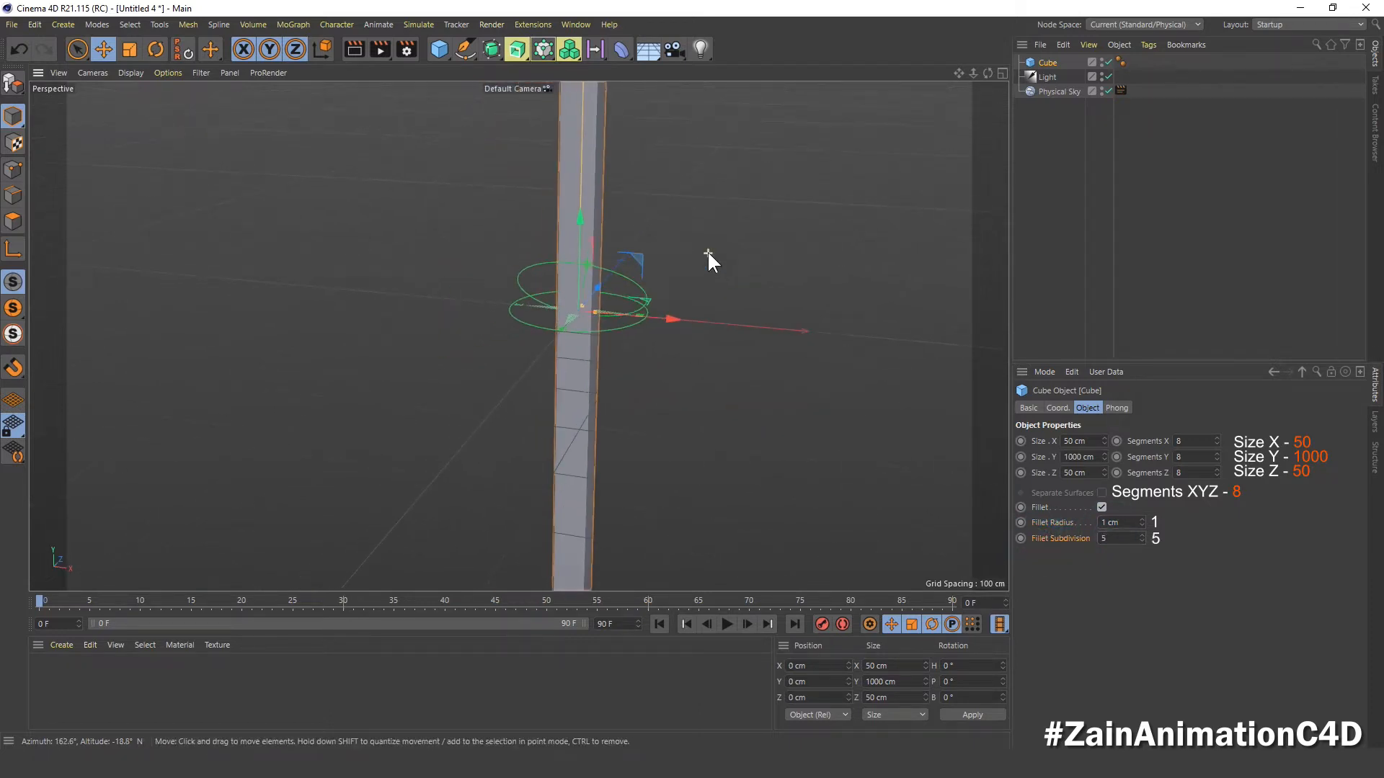
alt+middle_drag(648, 230, 628, 259)
alt+drag(601, 300, 624, 290)
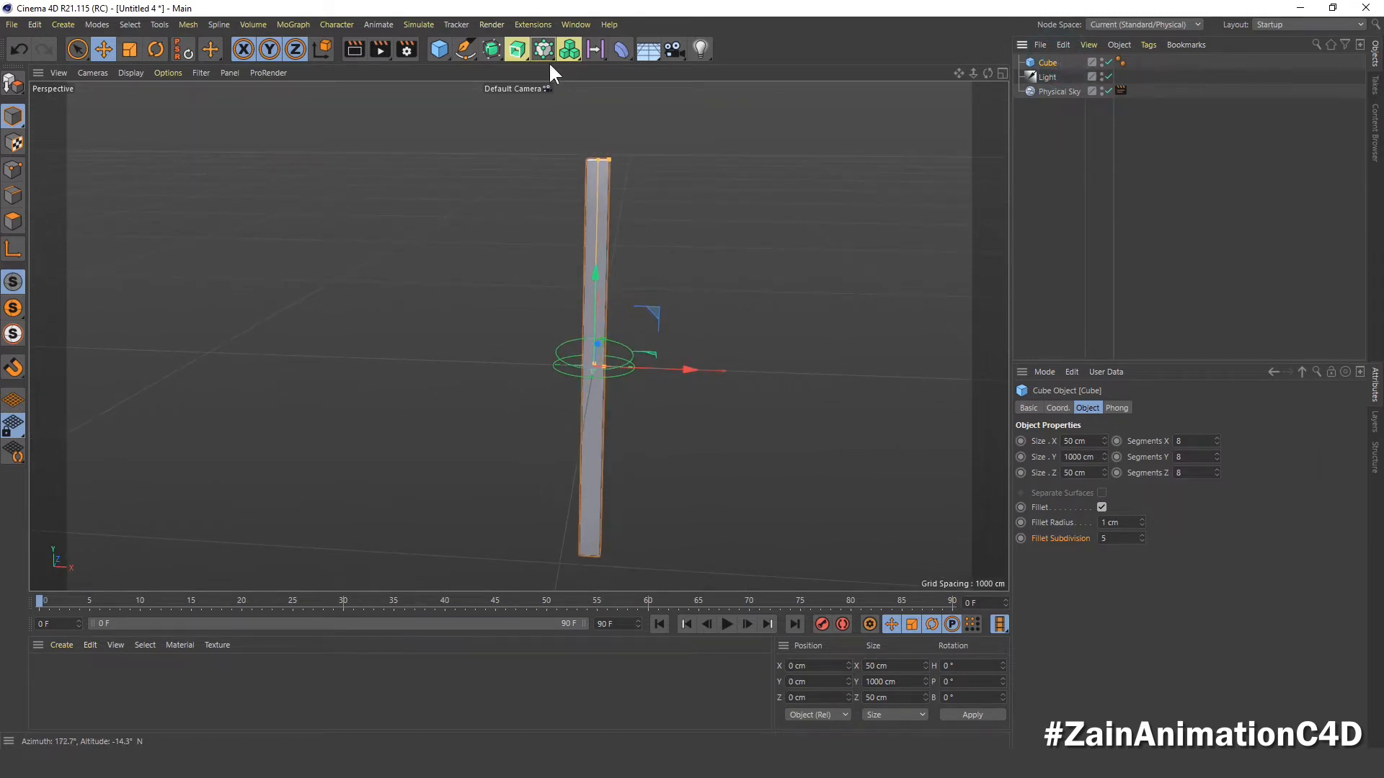
click(568, 50)
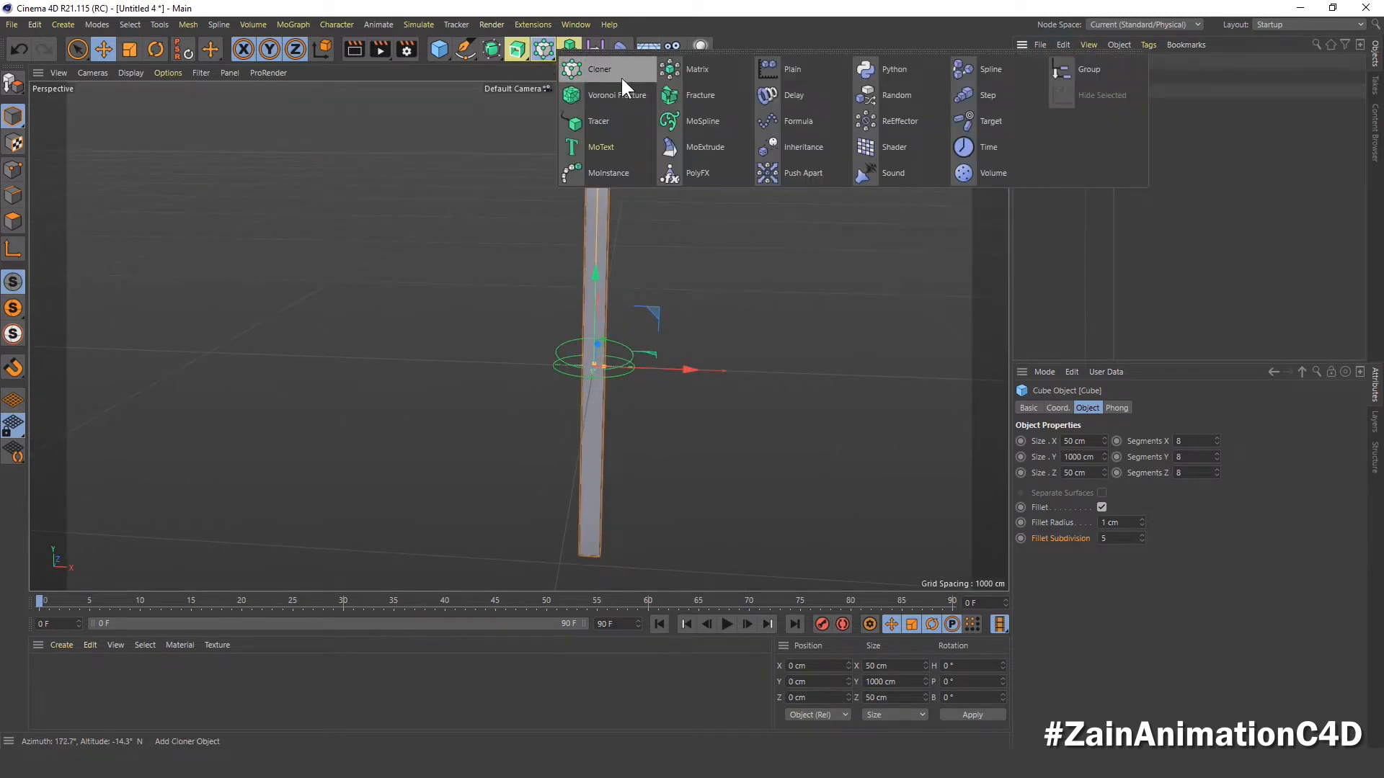
alt+click(621, 75)
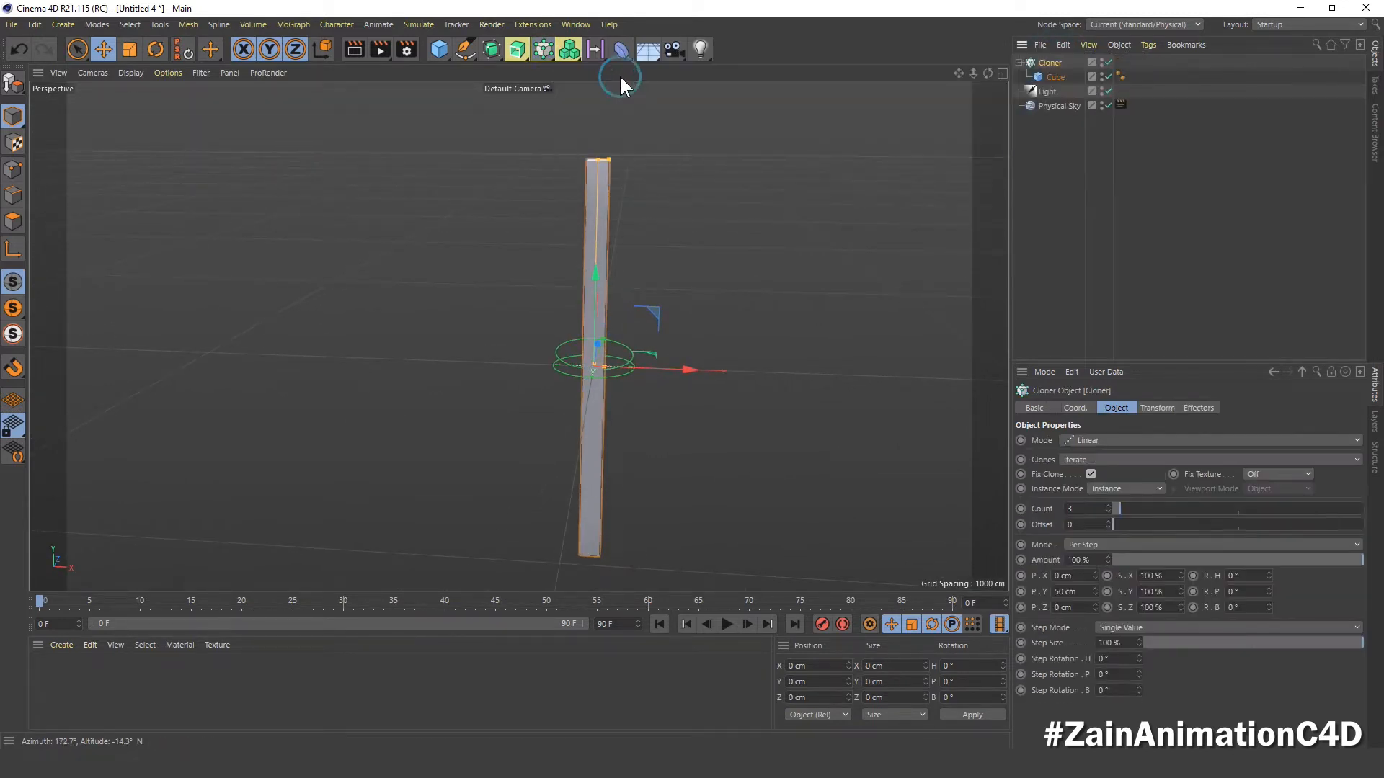
click(1019, 62)
- Set the linear Cloner's count to 15
click(1039, 439)
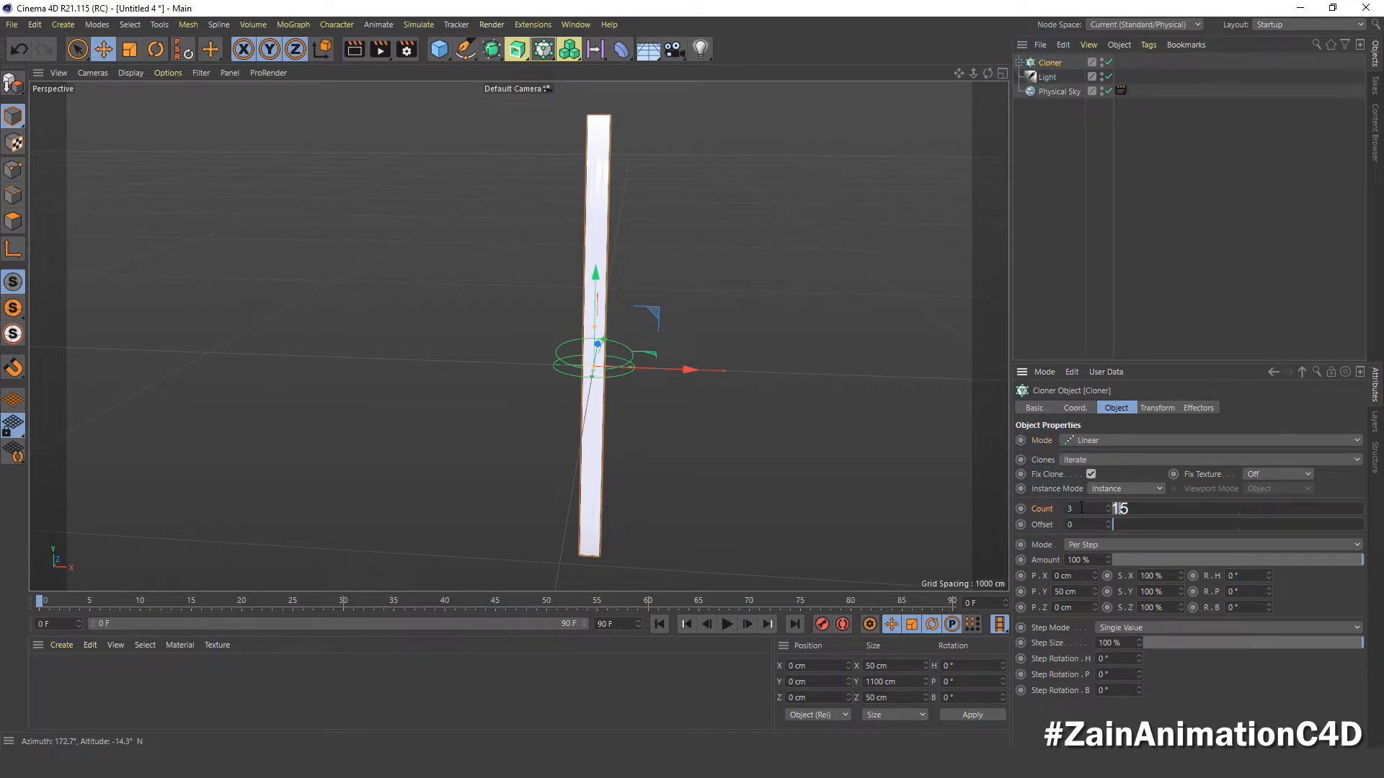
drag(1086, 510, 1041, 510)
text(15)
key(Return)
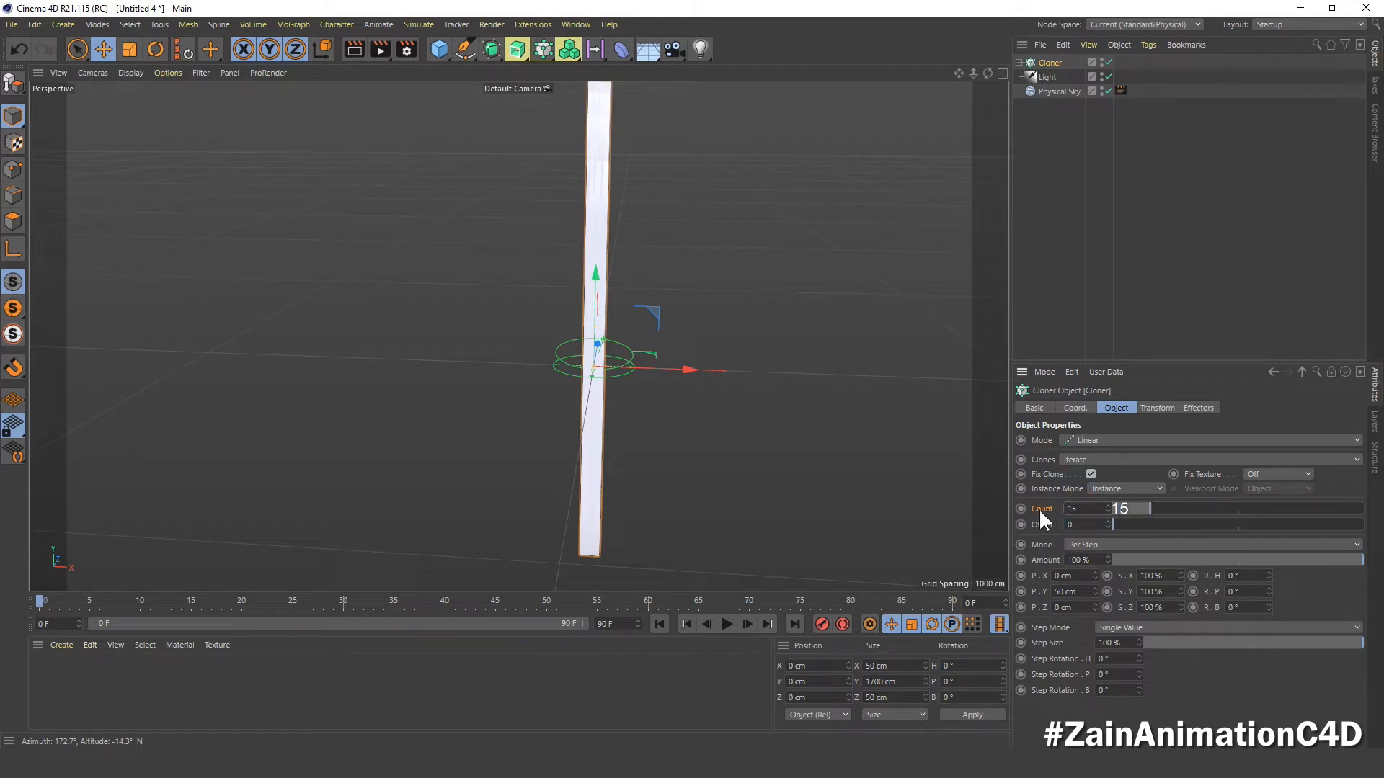
- Set the Cloner's per-step position offset to 50 cm in X and -50 cm in Y to form a descending staircase
click(1044, 573)
drag(1076, 578, 1020, 583)
text(50)
key(Return)
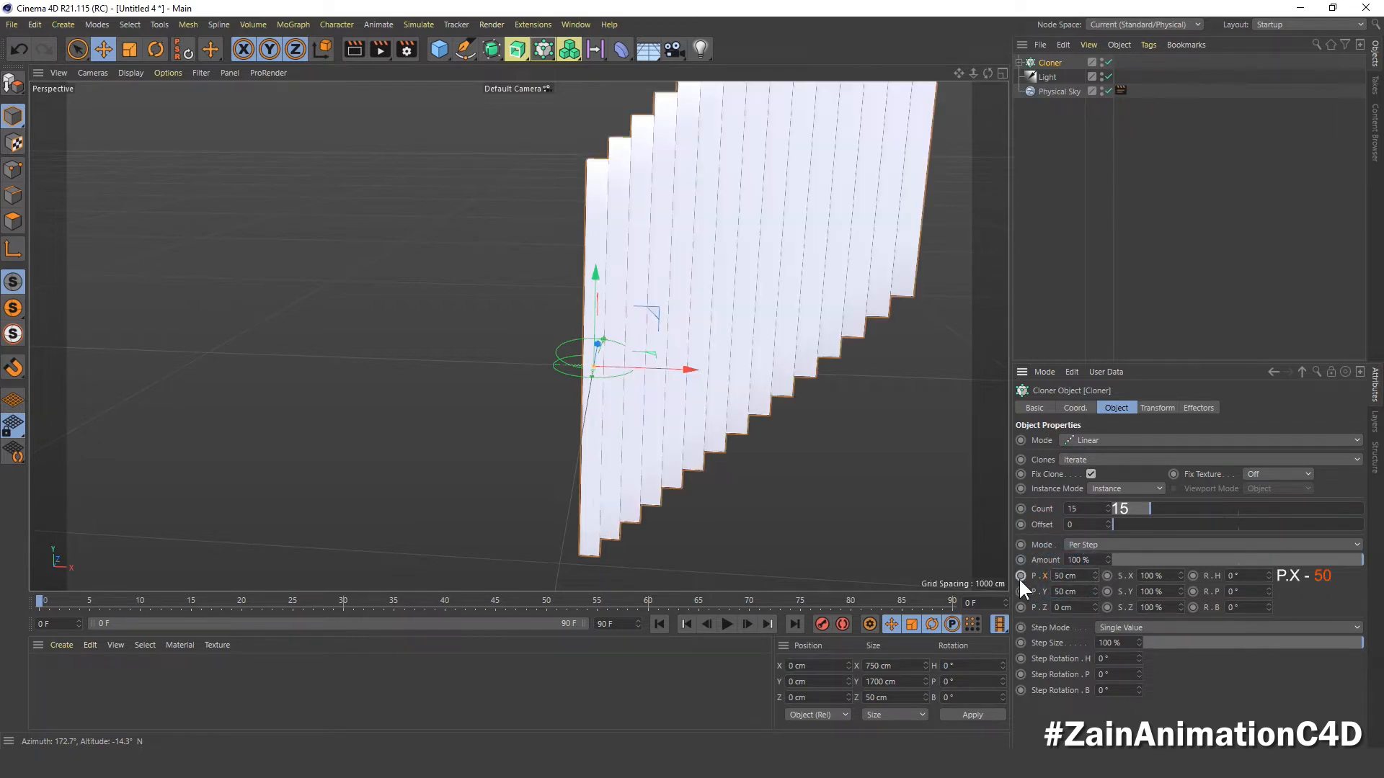
click(1043, 590)
drag(1074, 588, 974, 599)
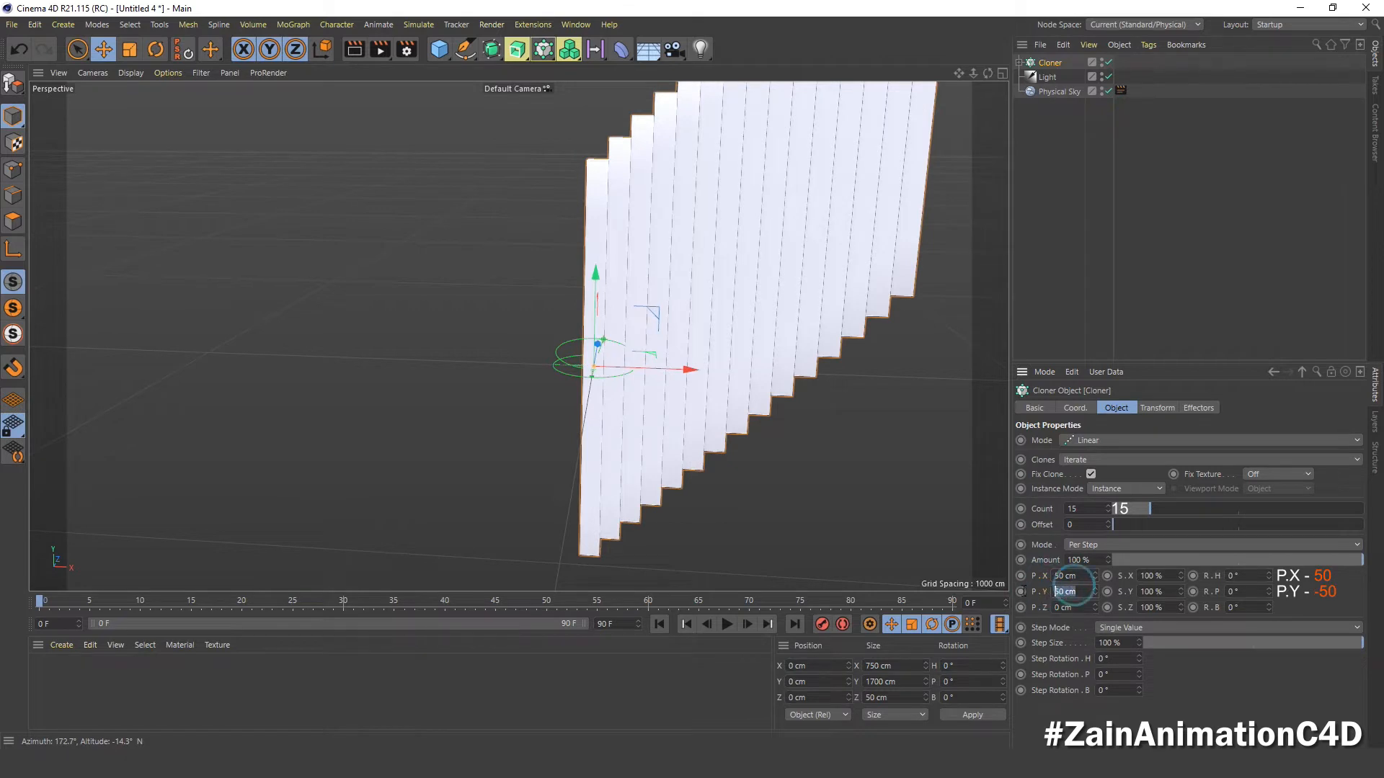
text(-50)
key(Return)
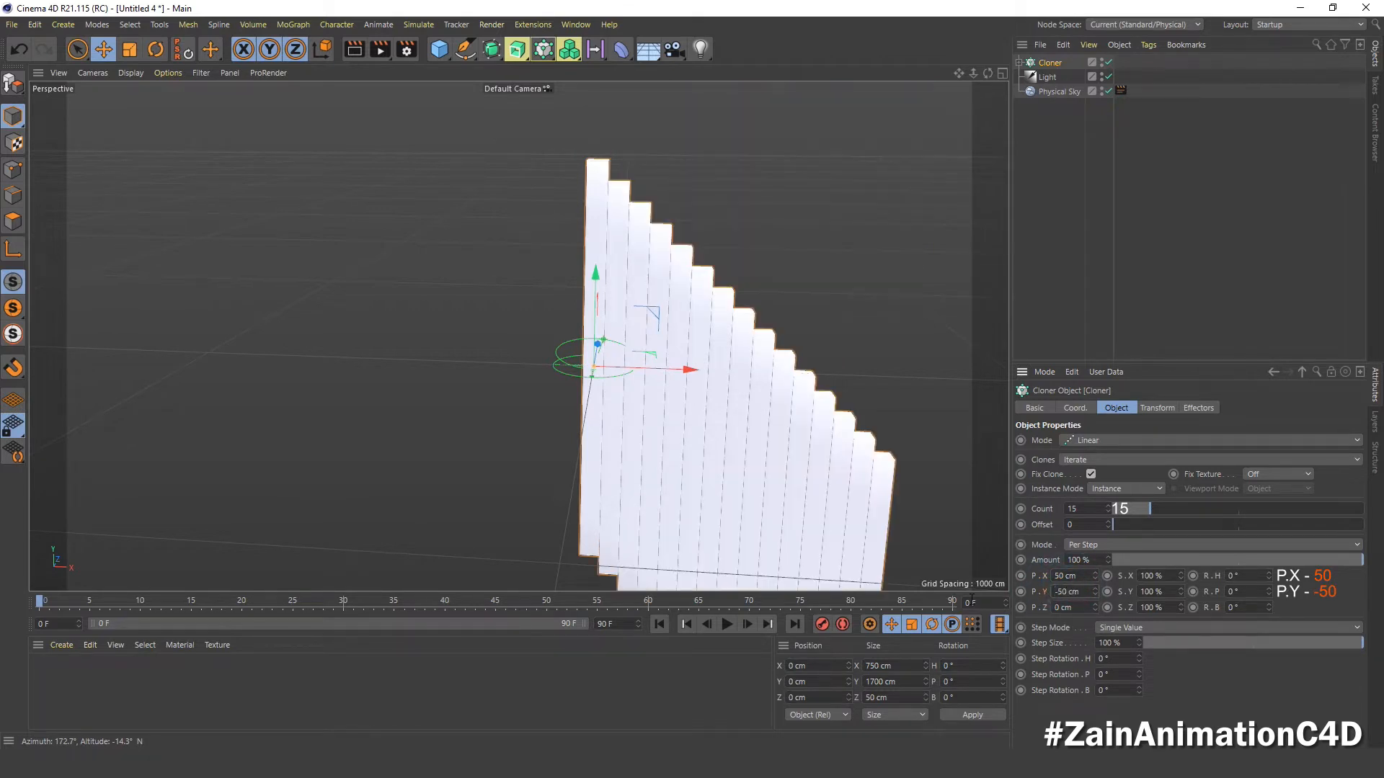
- Add a second cube and rename it "Rotate Cube"
alt+drag(587, 393, 548, 317)
drag(438, 49, 580, 69)
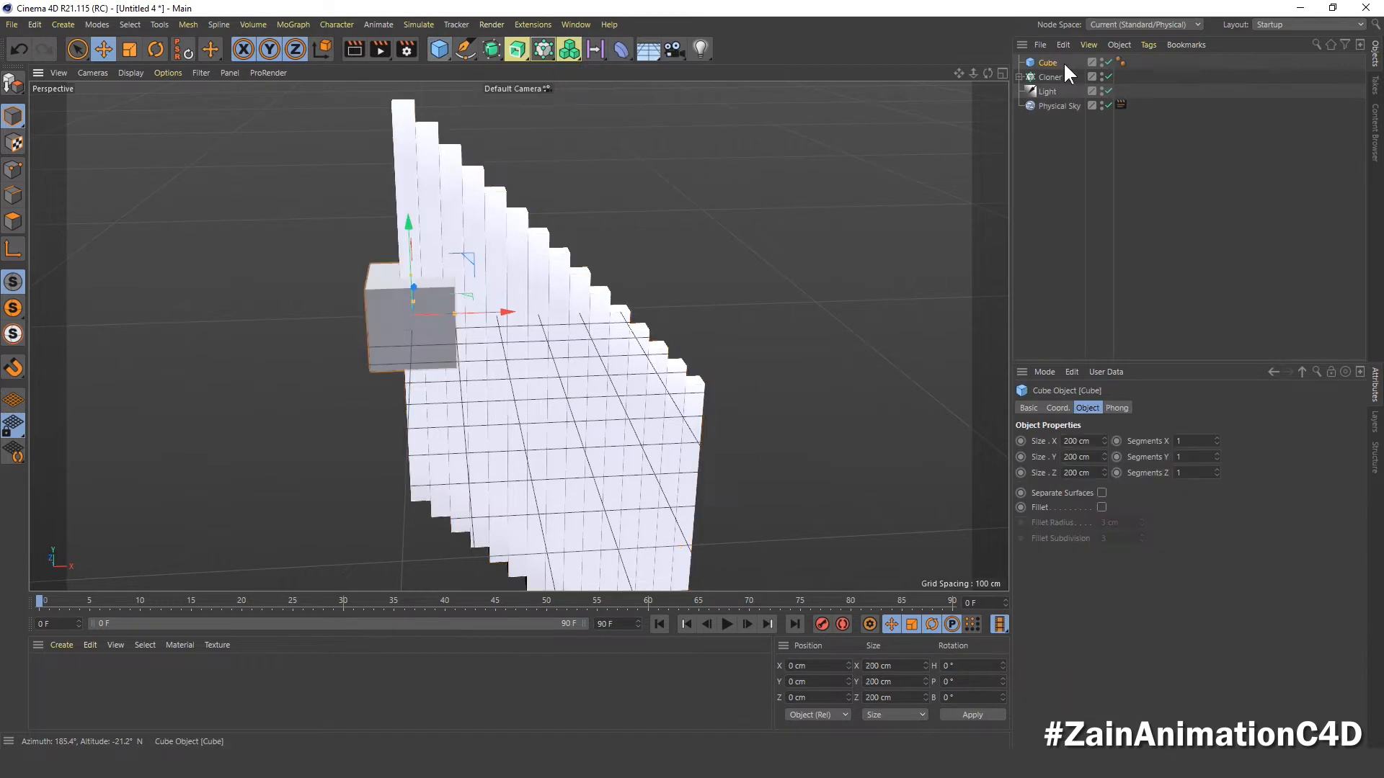
text(Ro)
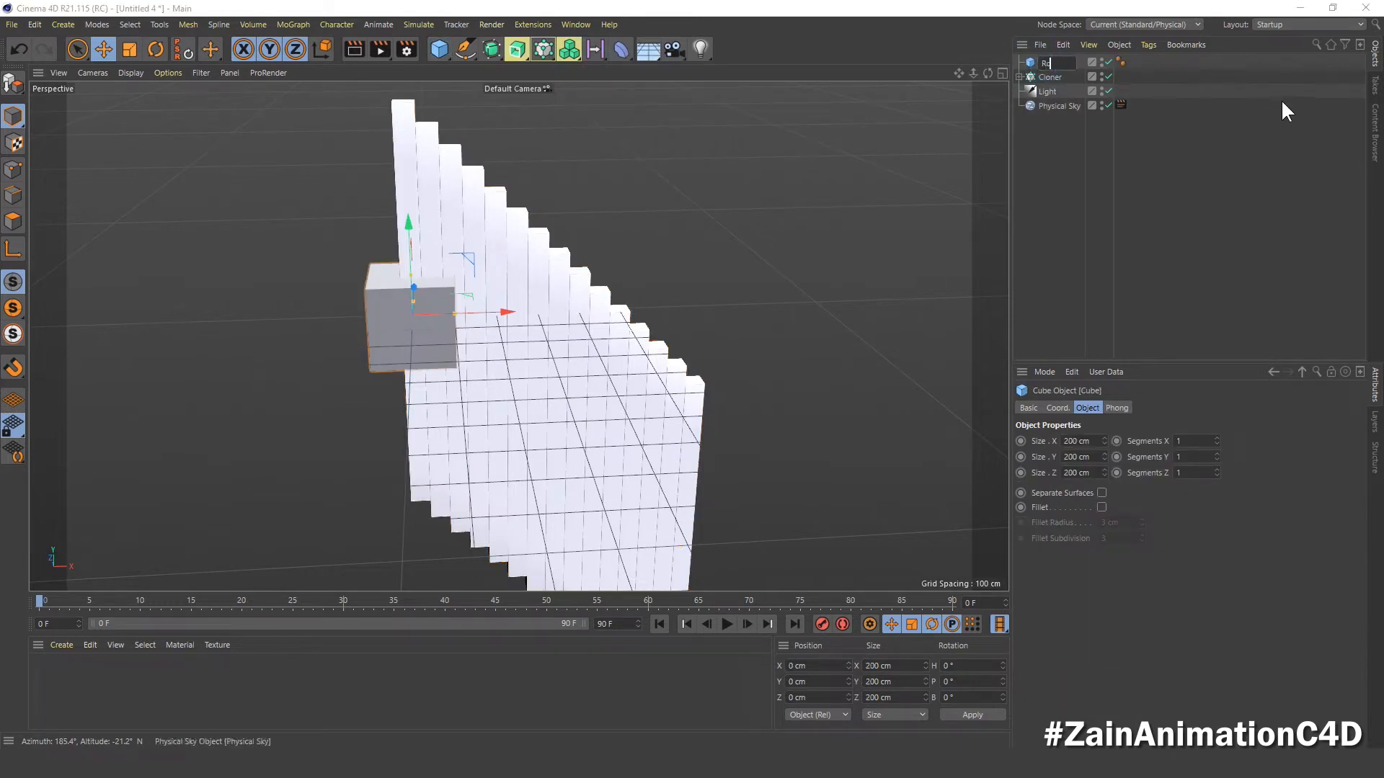
text(tate Cube)
key(Return)
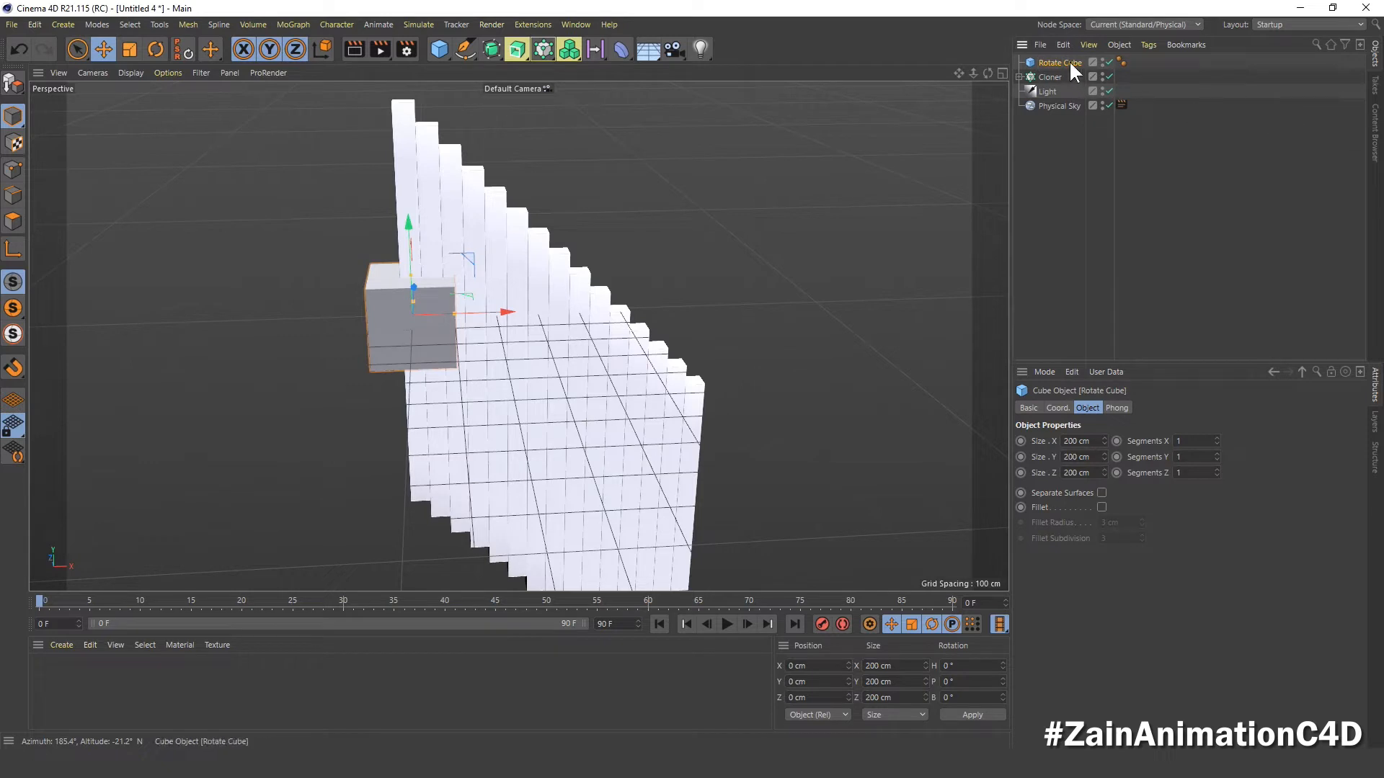
- Set the size of Rotate Cube to 50 cm in X, Y and Z
click(1074, 441)
text(50)
key(Tab)
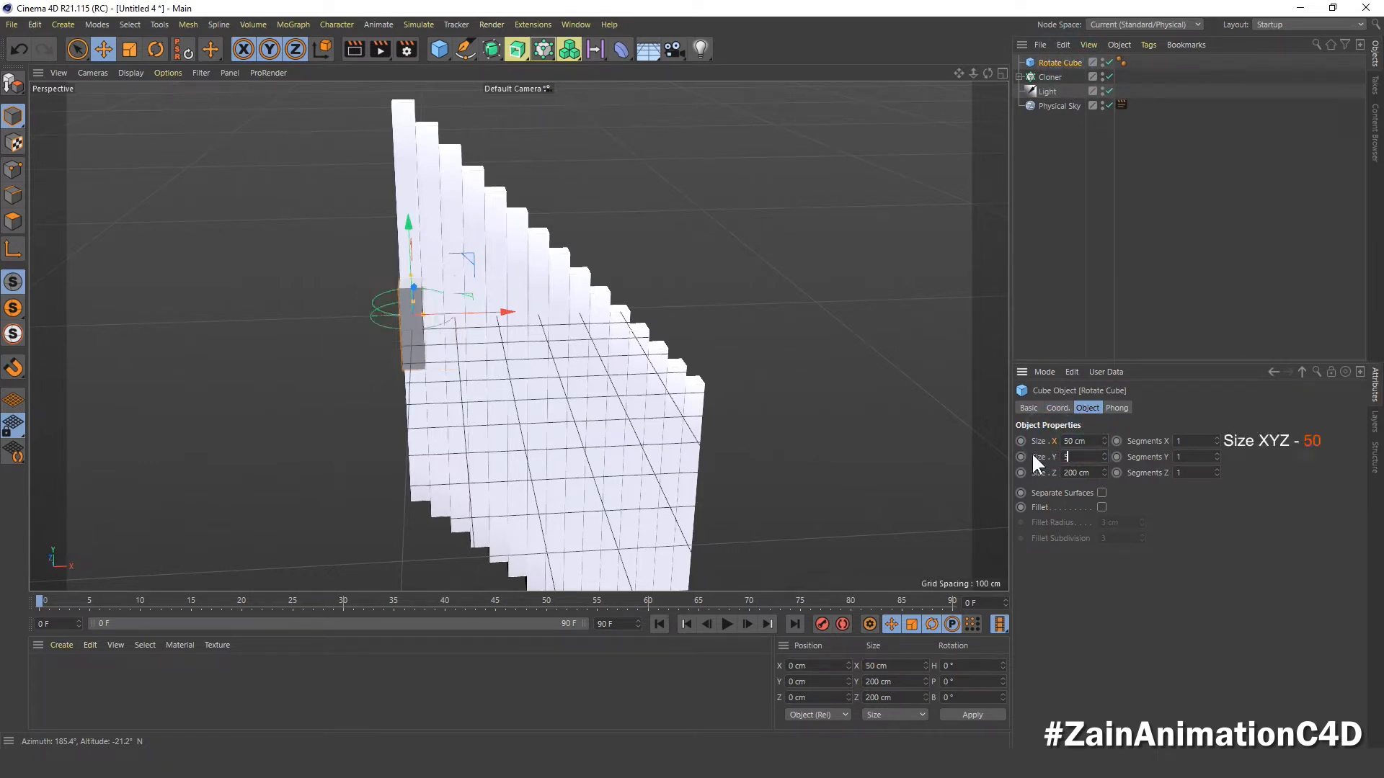
text(50)
key(Tab)
text(50)
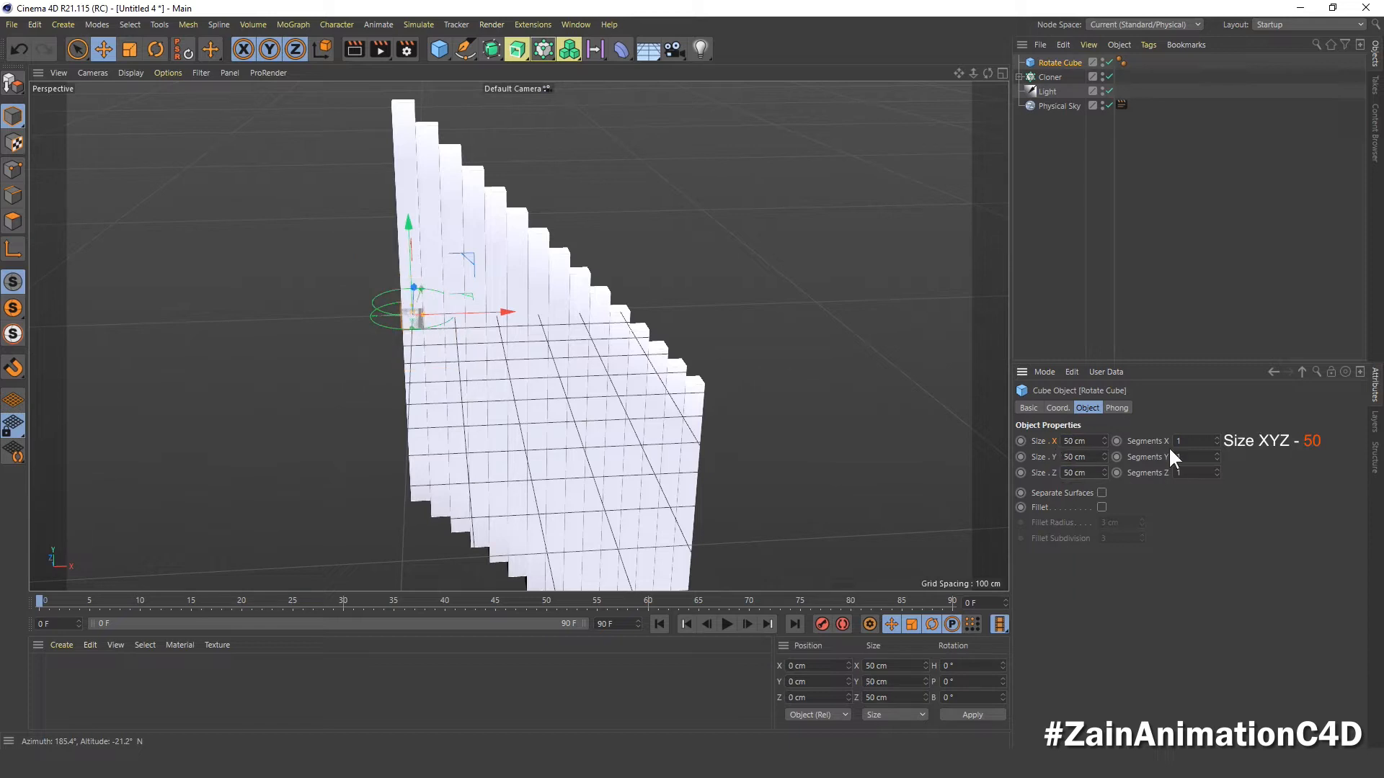
- Set the segments of Rotate Cube to 8 in X, Y and Z
drag(1184, 441, 1114, 452)
text(8)
key(Tab)
text(8)
key(Tab)
text(8)
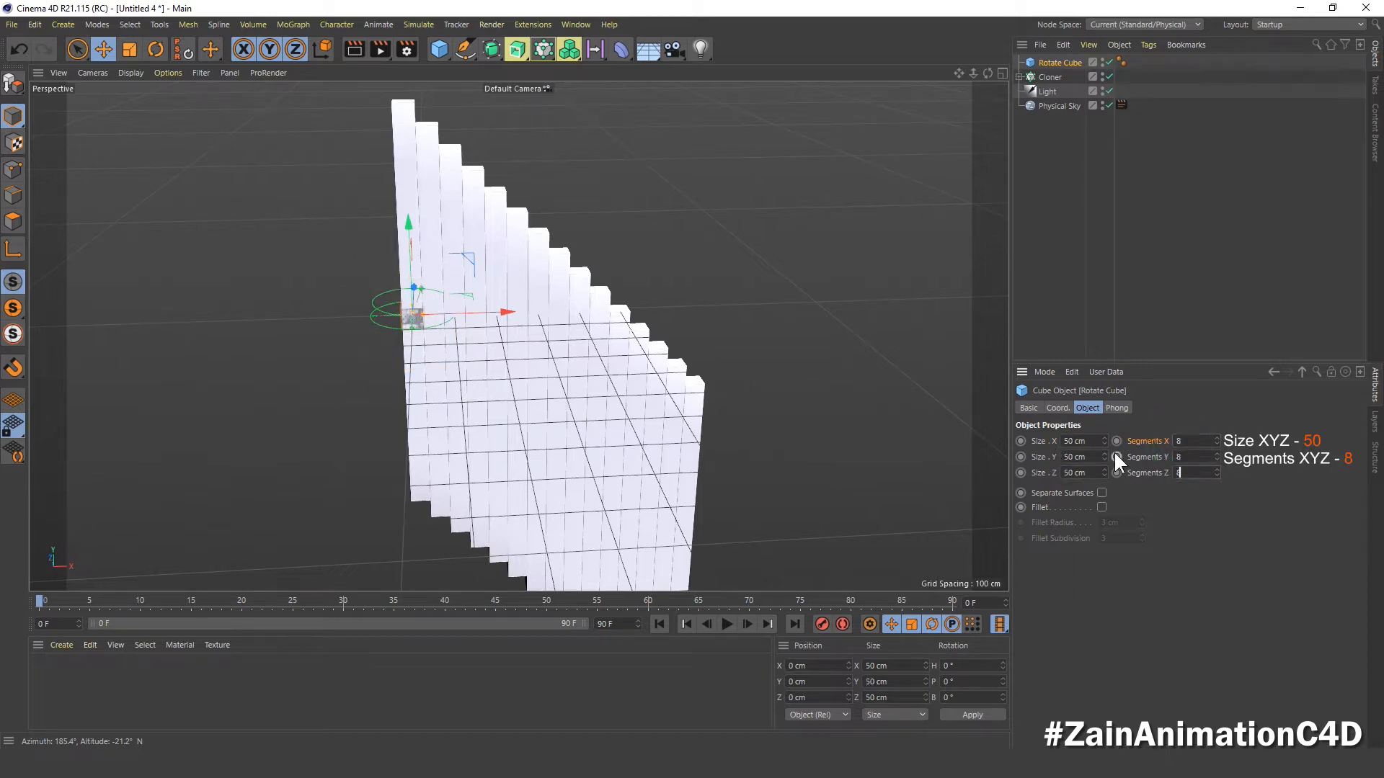
key(Return)
- Enable the fillet on Rotate Cube with a radius of 1 cm and a subdivision of 5
click(1103, 507)
key(Tab)
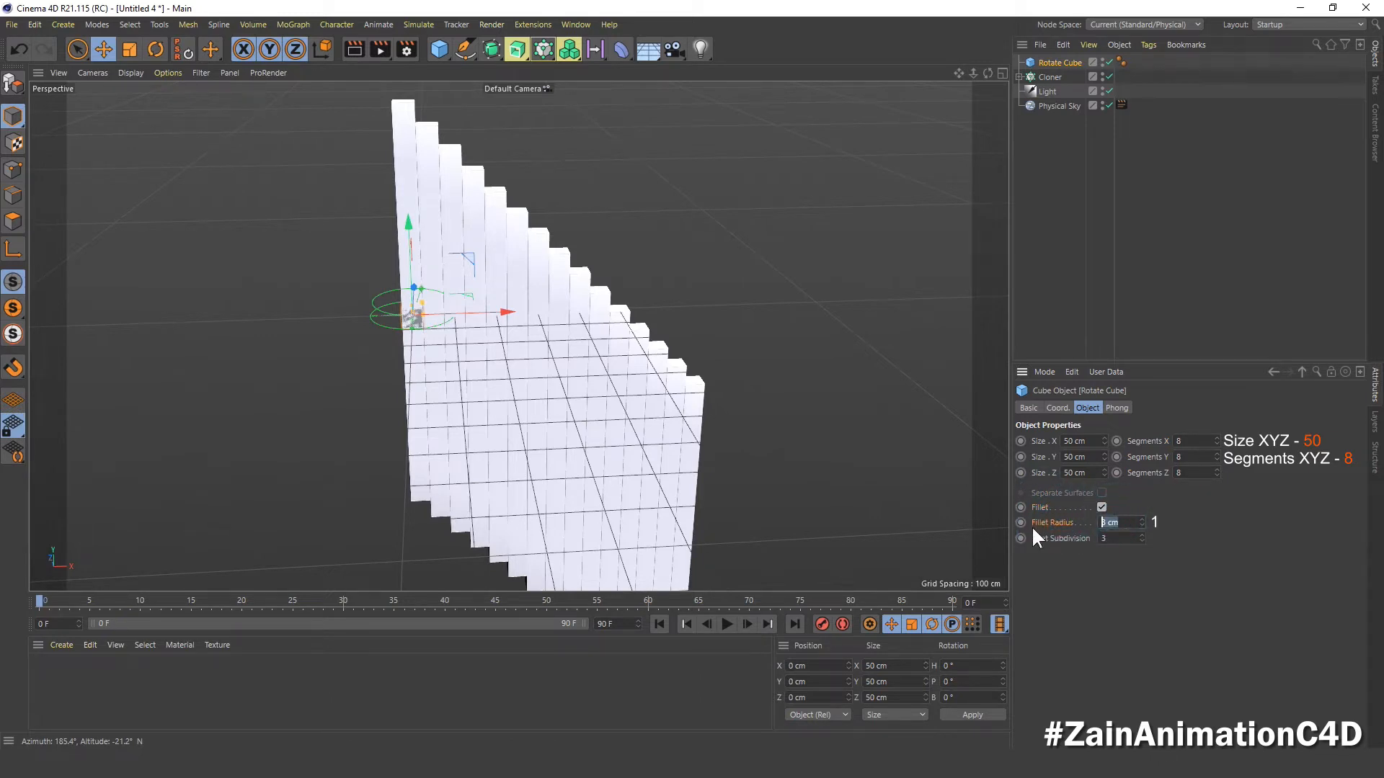
text(1)
key(Return)
key(Tab)
text(5)
key(Return)
- Position Rotate Cube on a stair step at 200 cm in X and 325 cm in Y
click(1057, 408)
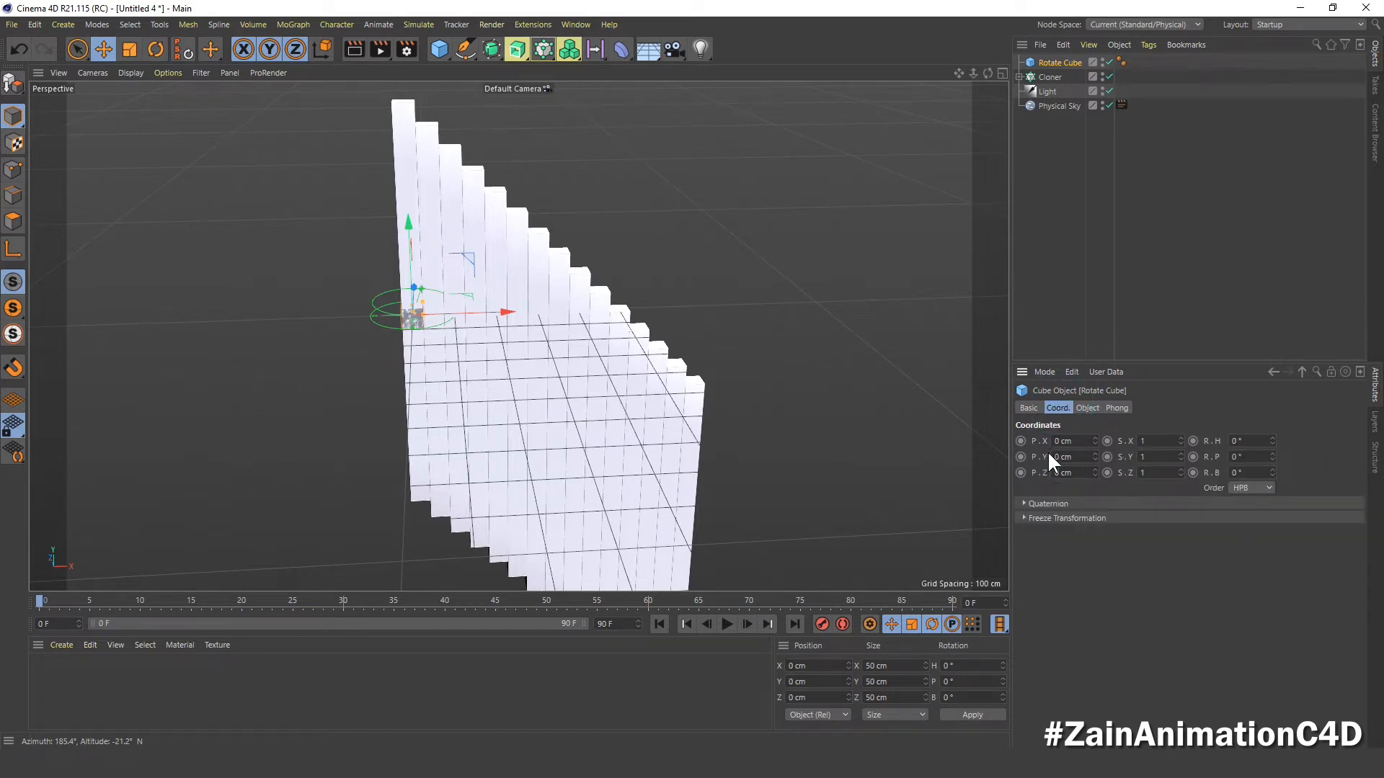
double_click(1059, 441)
drag(459, 311, 524, 306)
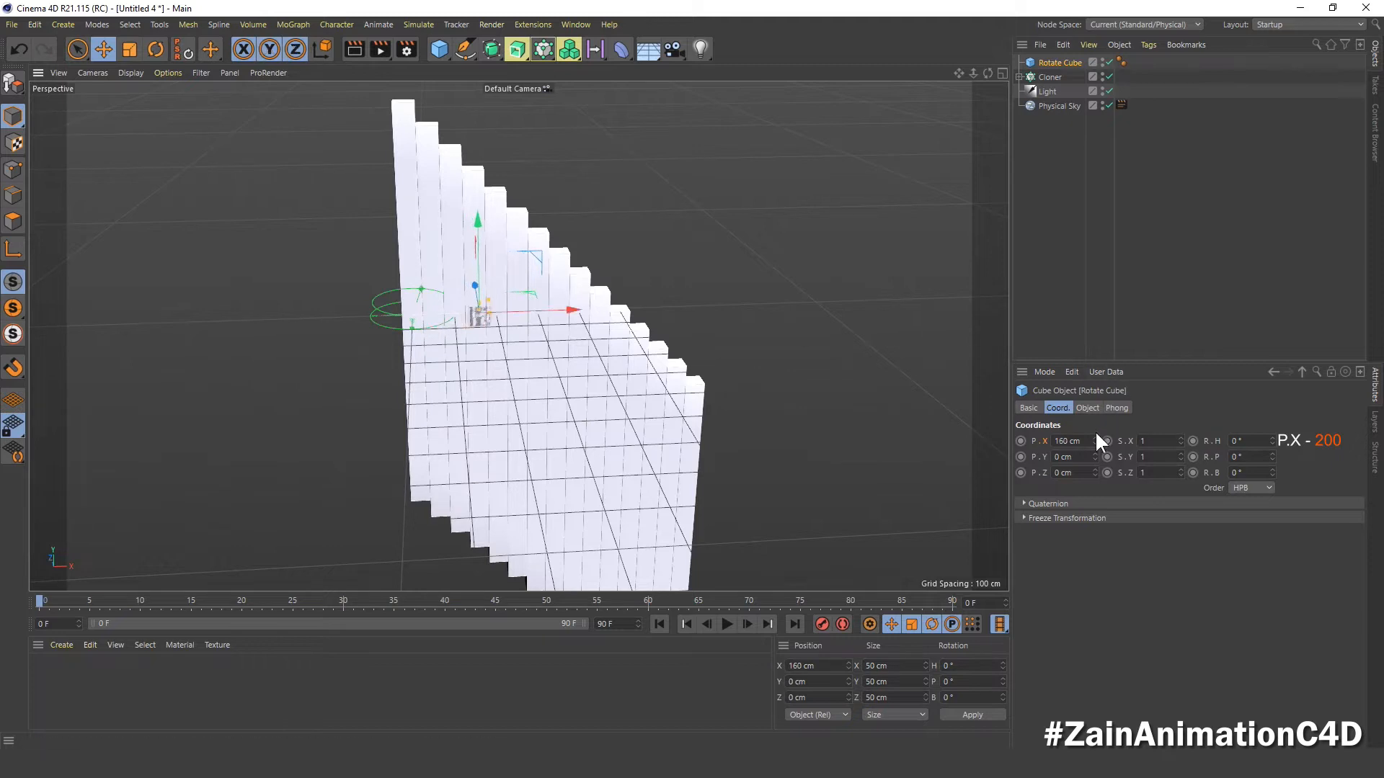
click(1073, 441)
text(200)
key(Return)
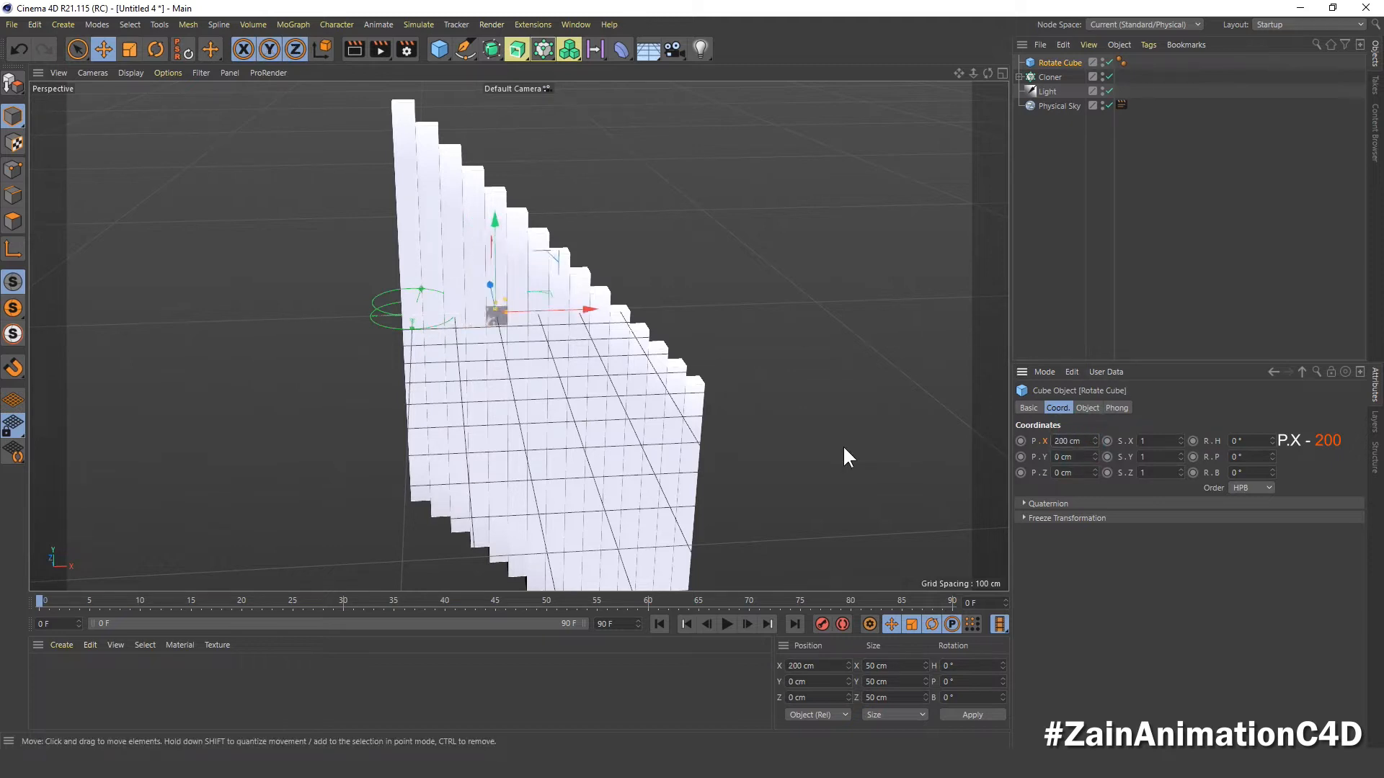
click(1065, 456)
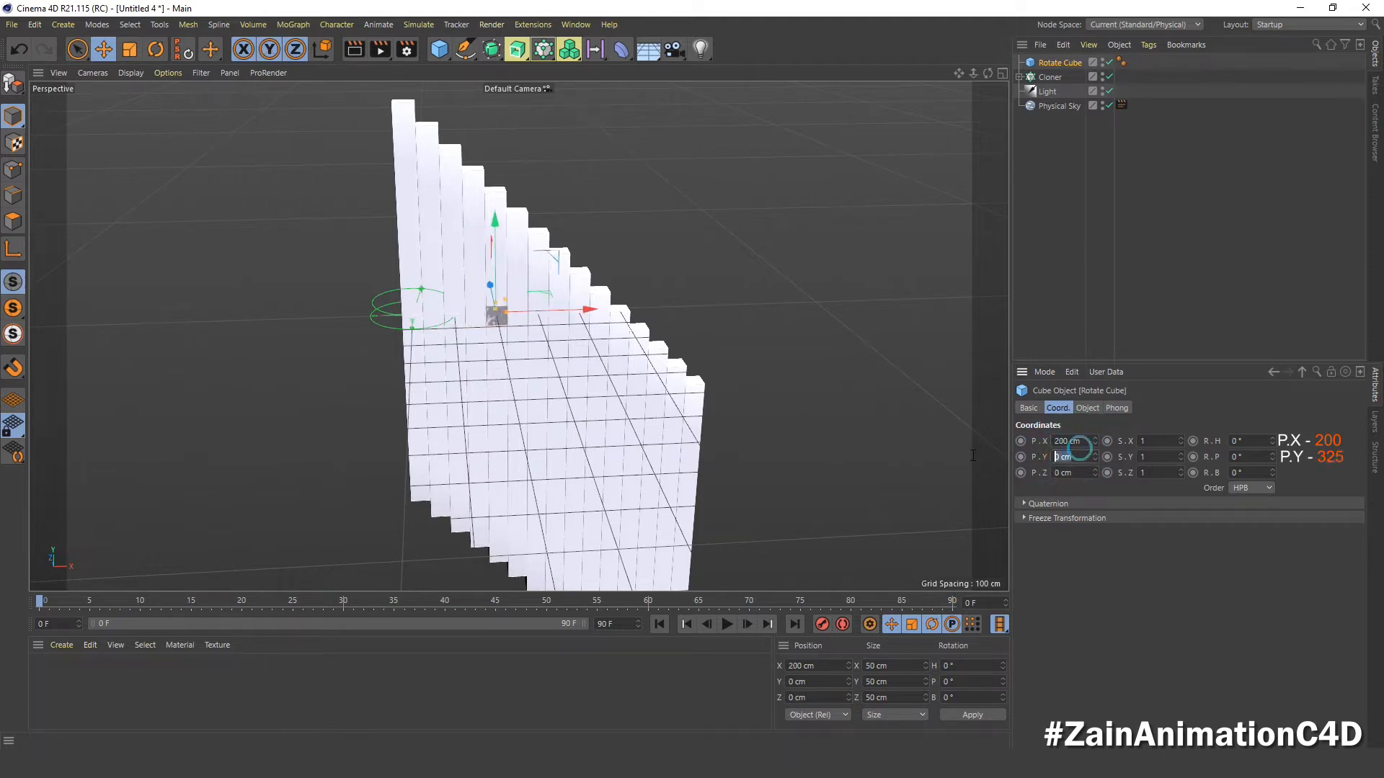
text(325)
key(Return)
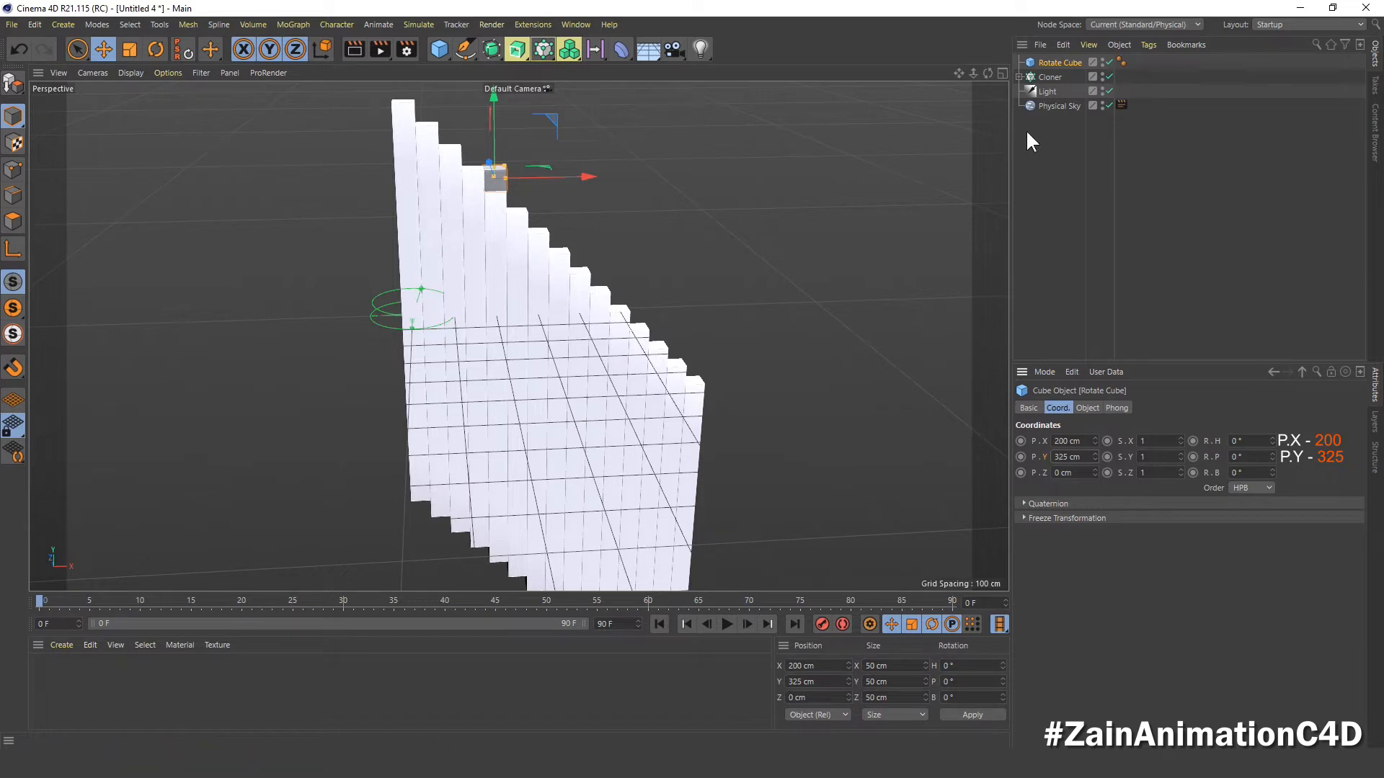
- Add a Plane object to the scene and rename it Plane BG
alt+drag(433, 254, 372, 270)
scroll(372, 272, up, 8)
scroll(371, 269, down, 6)
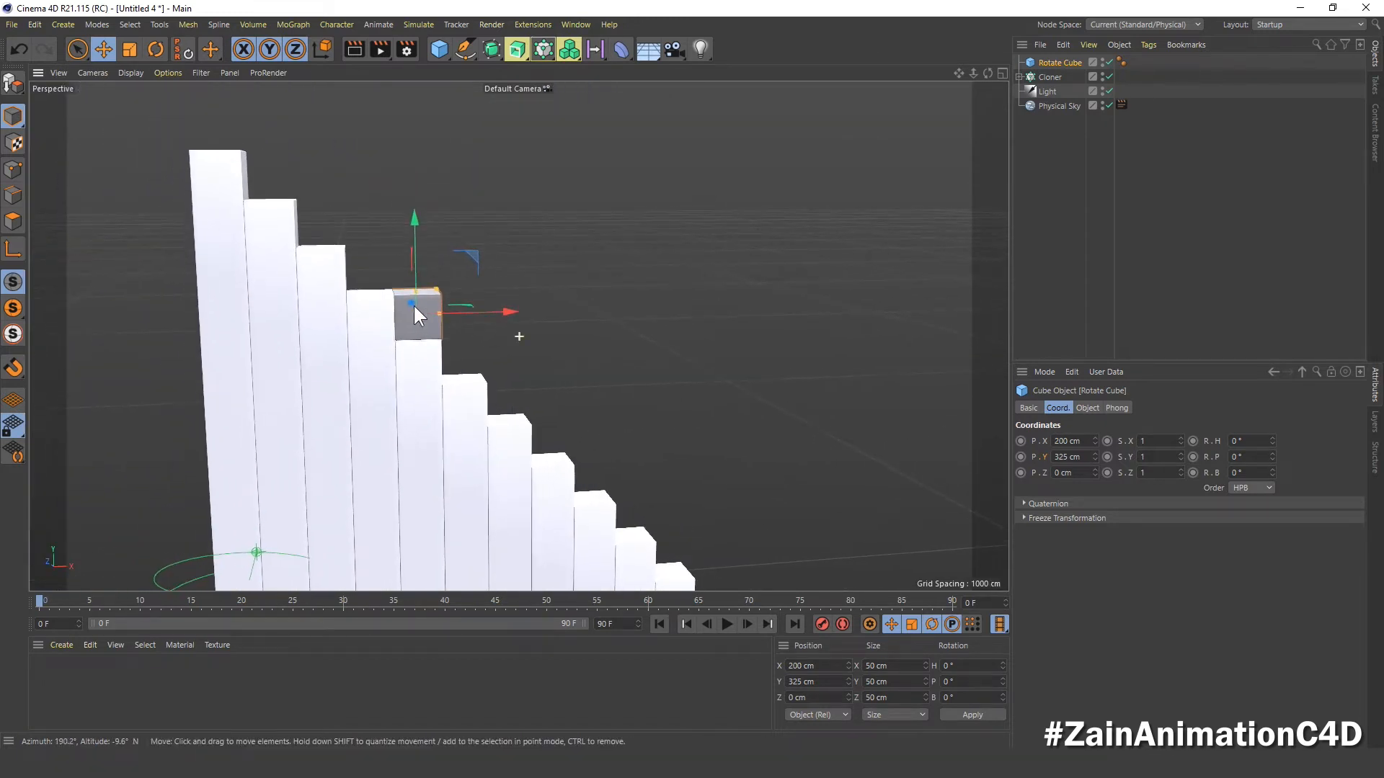
click(436, 49)
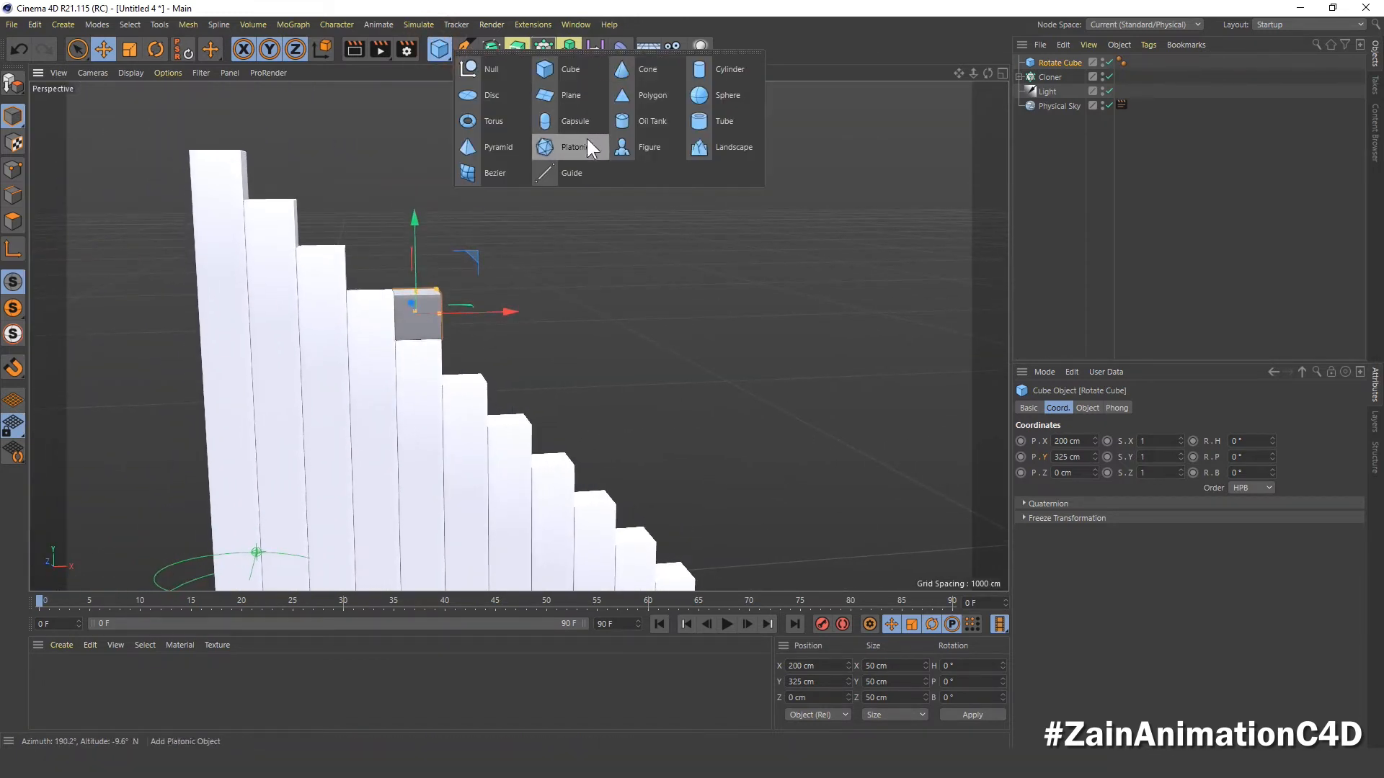
click(569, 95)
double_click(1040, 64)
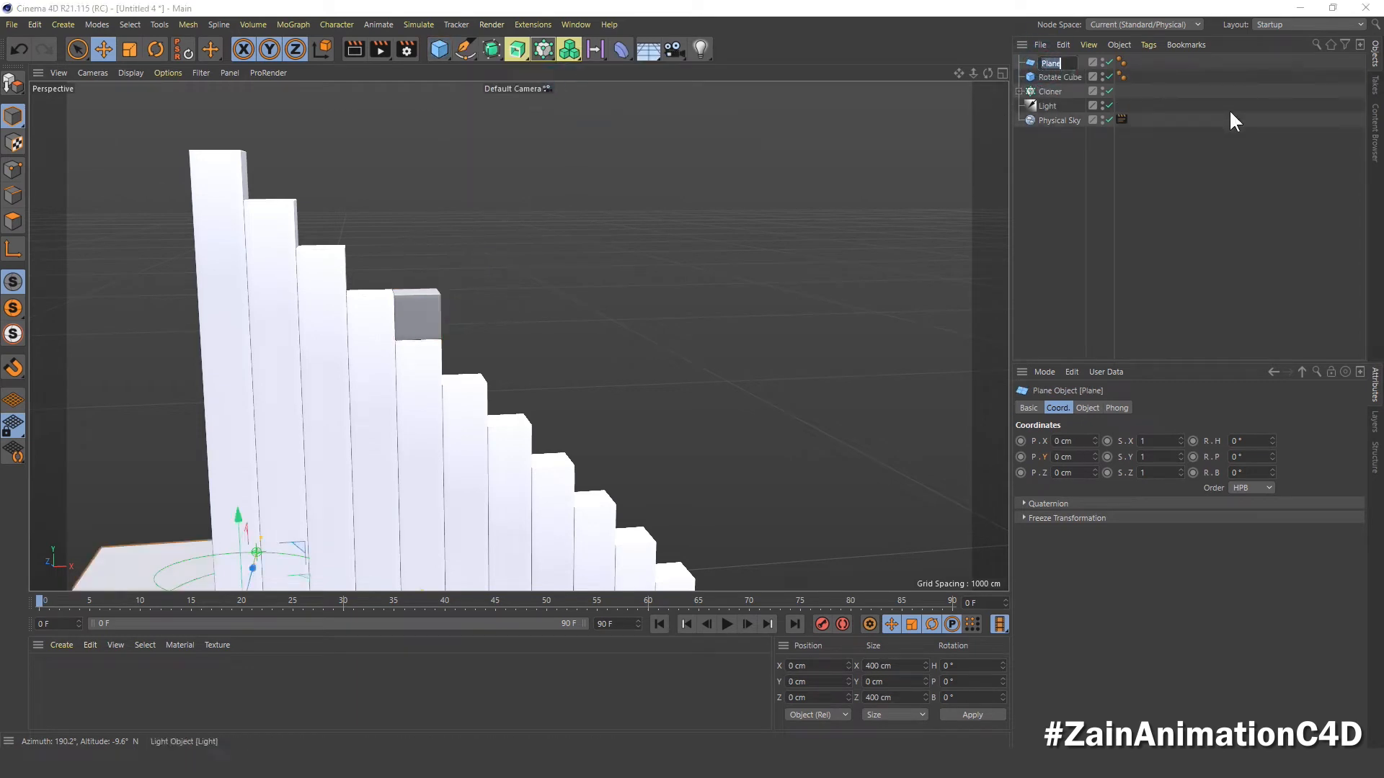
key(End)
text(BG)
key(Return)
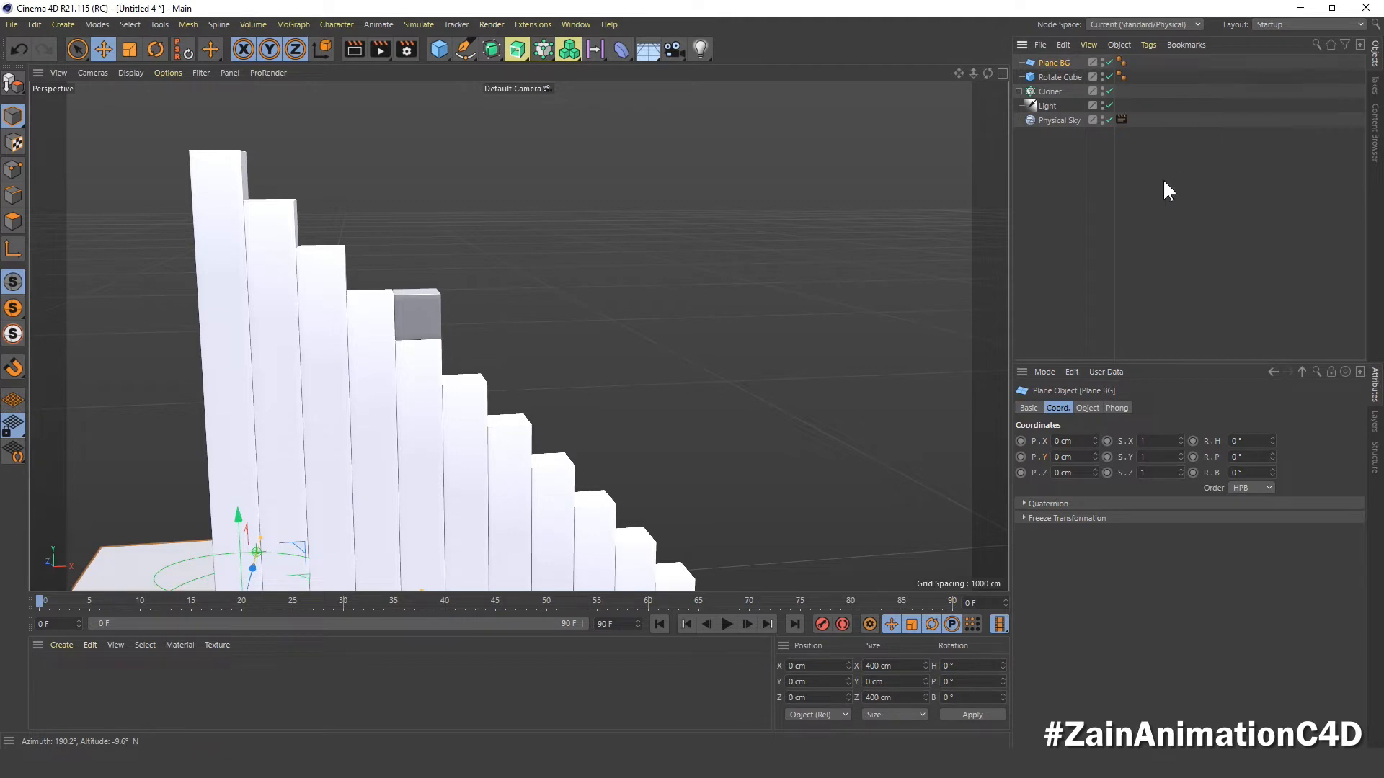
- Set Plane BG's width and height to 1000 cm each and its orientation to -Z
click(1086, 408)
click(1113, 441)
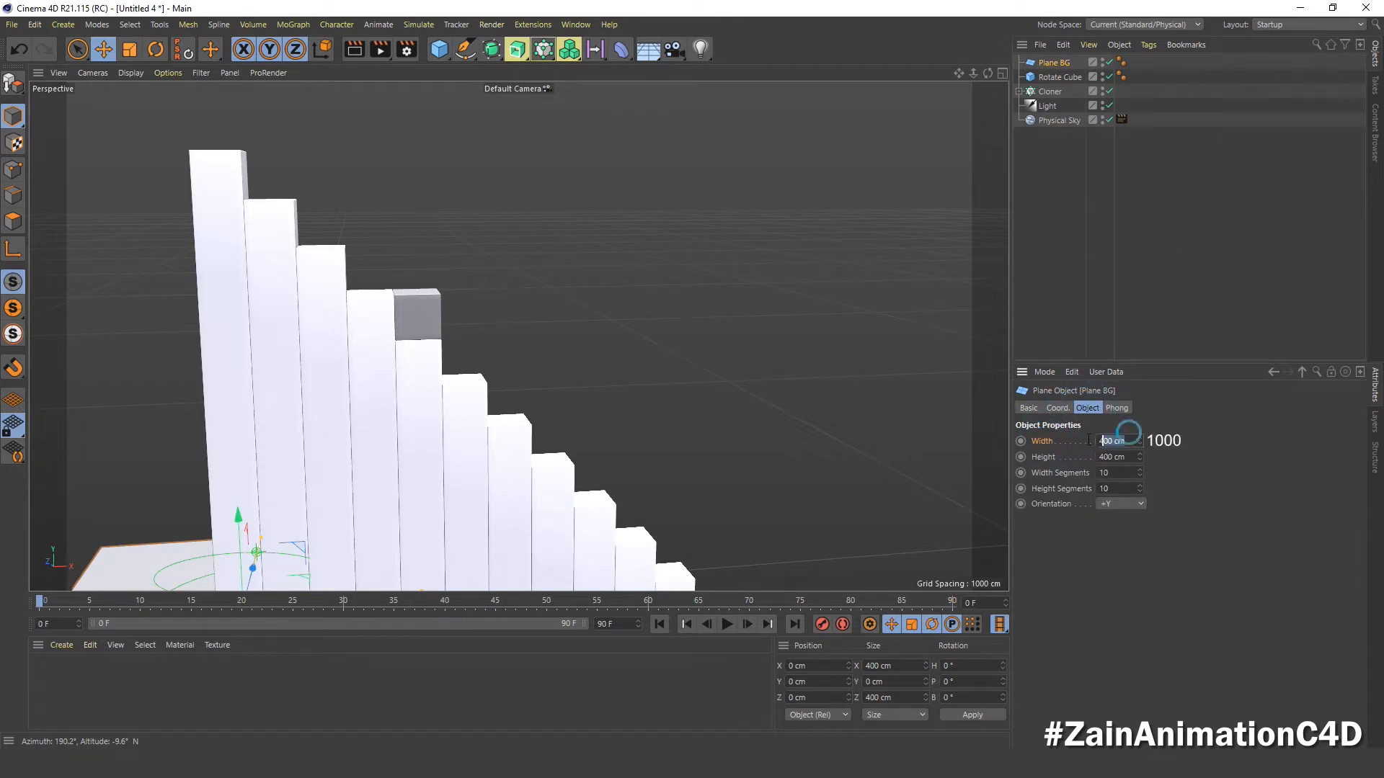
text(1000)
key(Tab)
text(10)
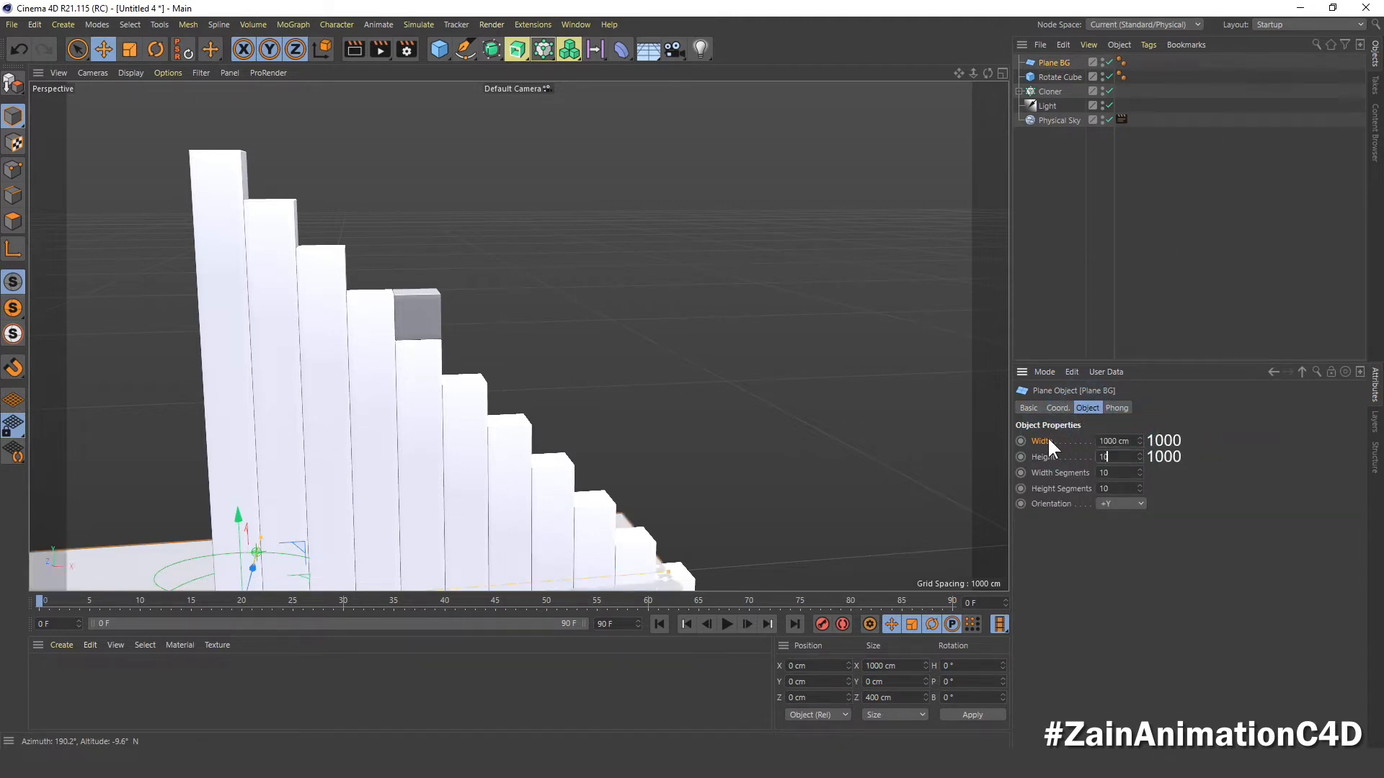
text(00)
key(Return)
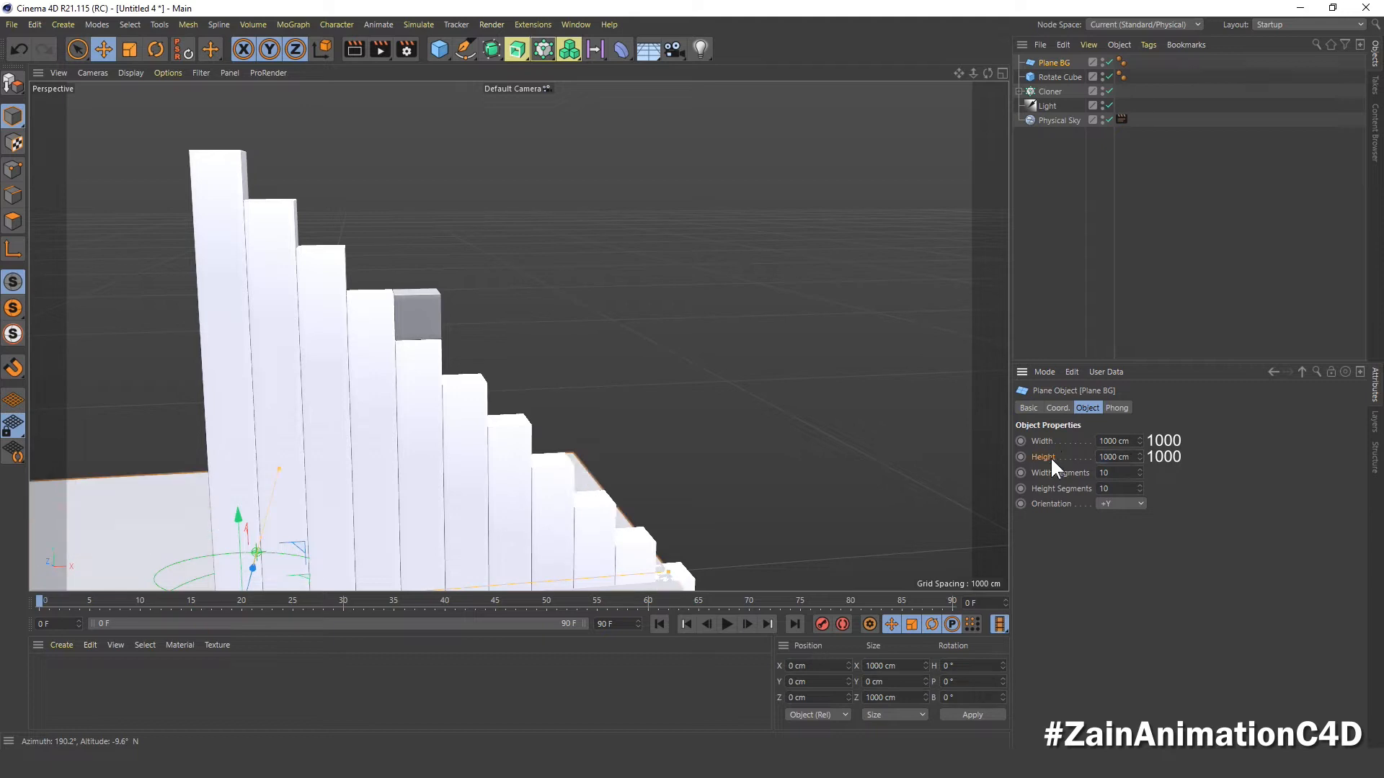
click(1104, 504)
click(1113, 597)
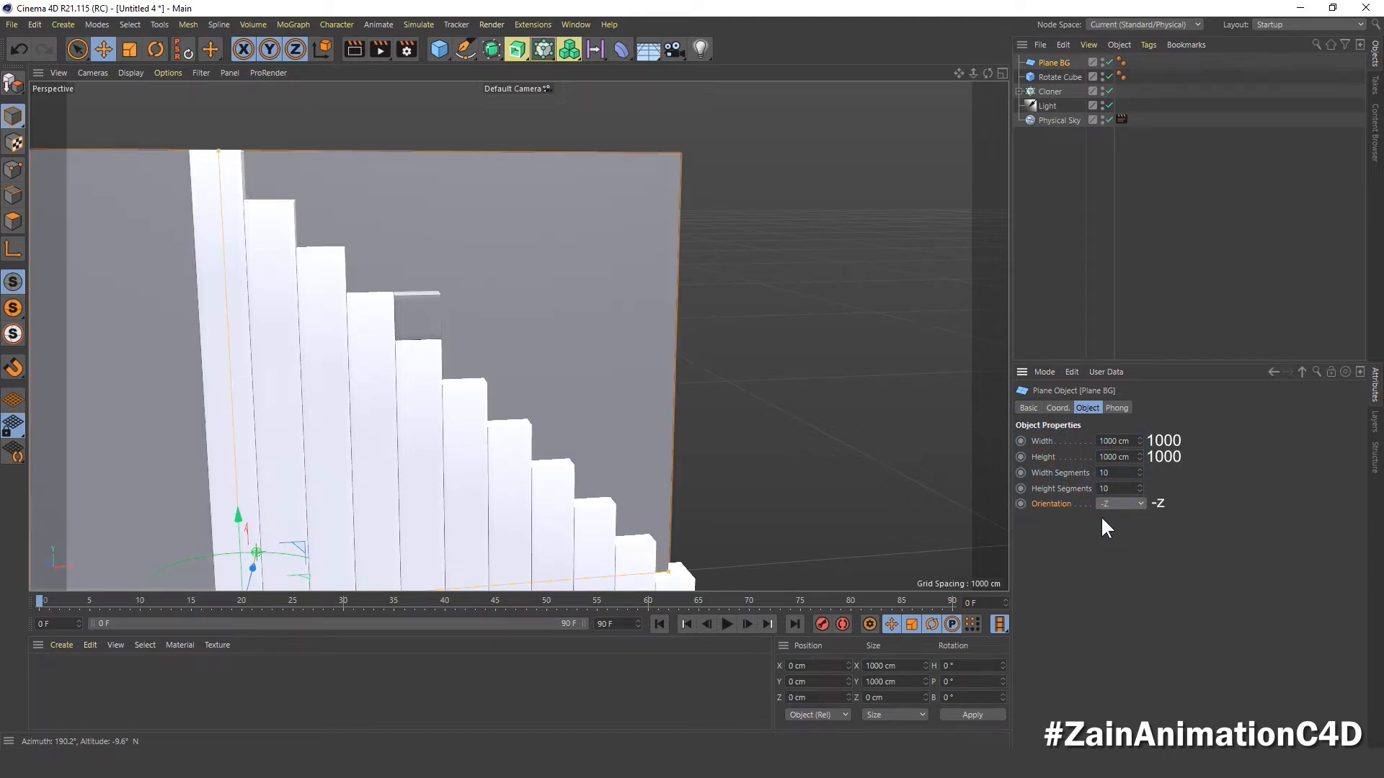
- Position Plane BG at X 310 cm, Y 250 cm, Z 25 cm, and reorder it below Physical Sky in the object hierarchy
click(1058, 408)
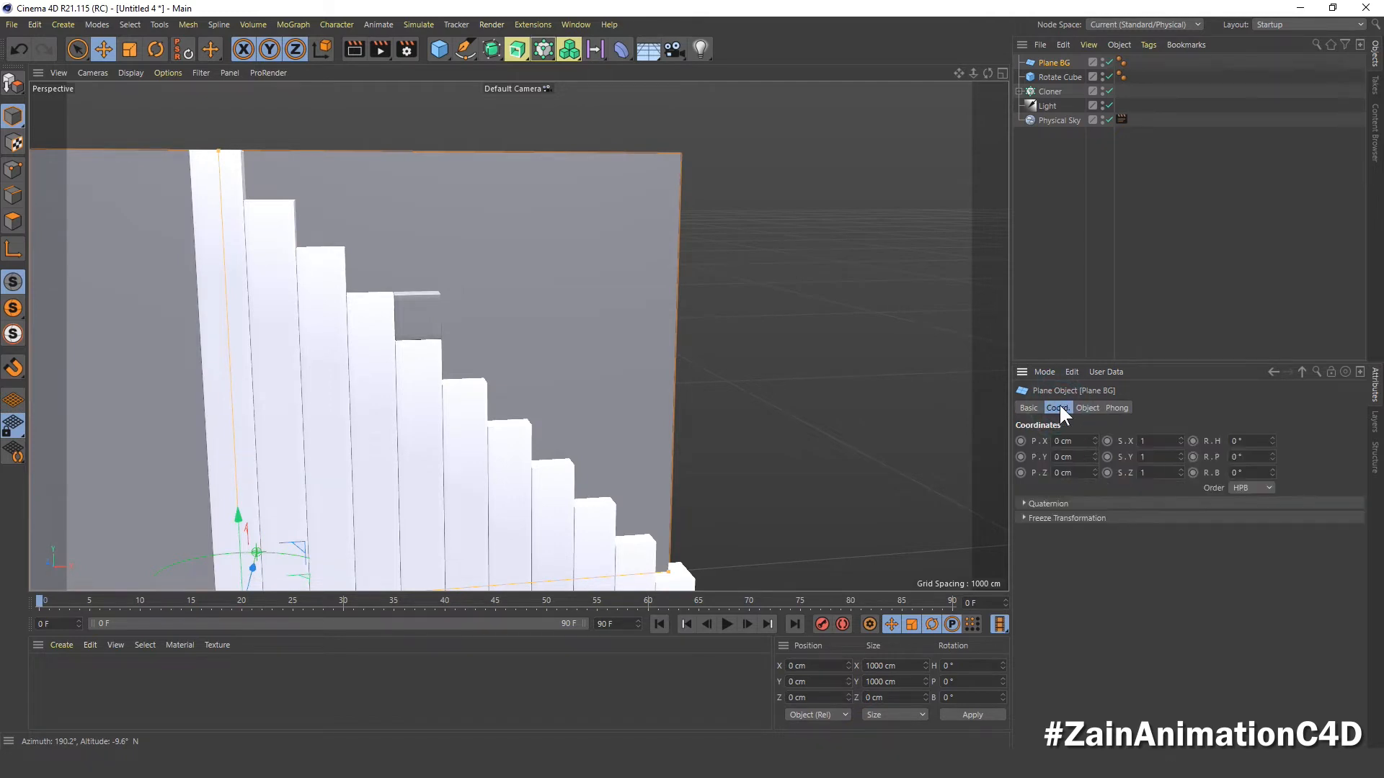
double_click(1059, 441)
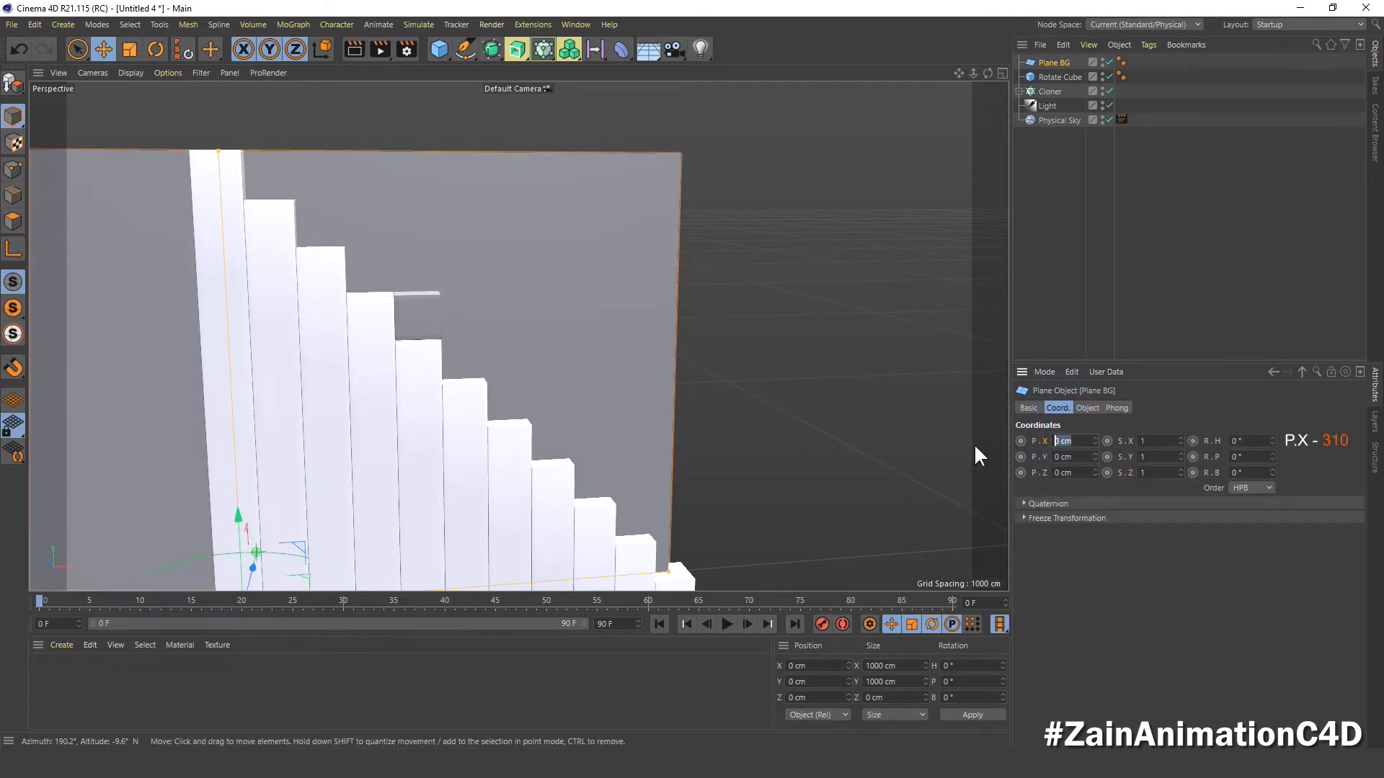
text(310)
key(Return)
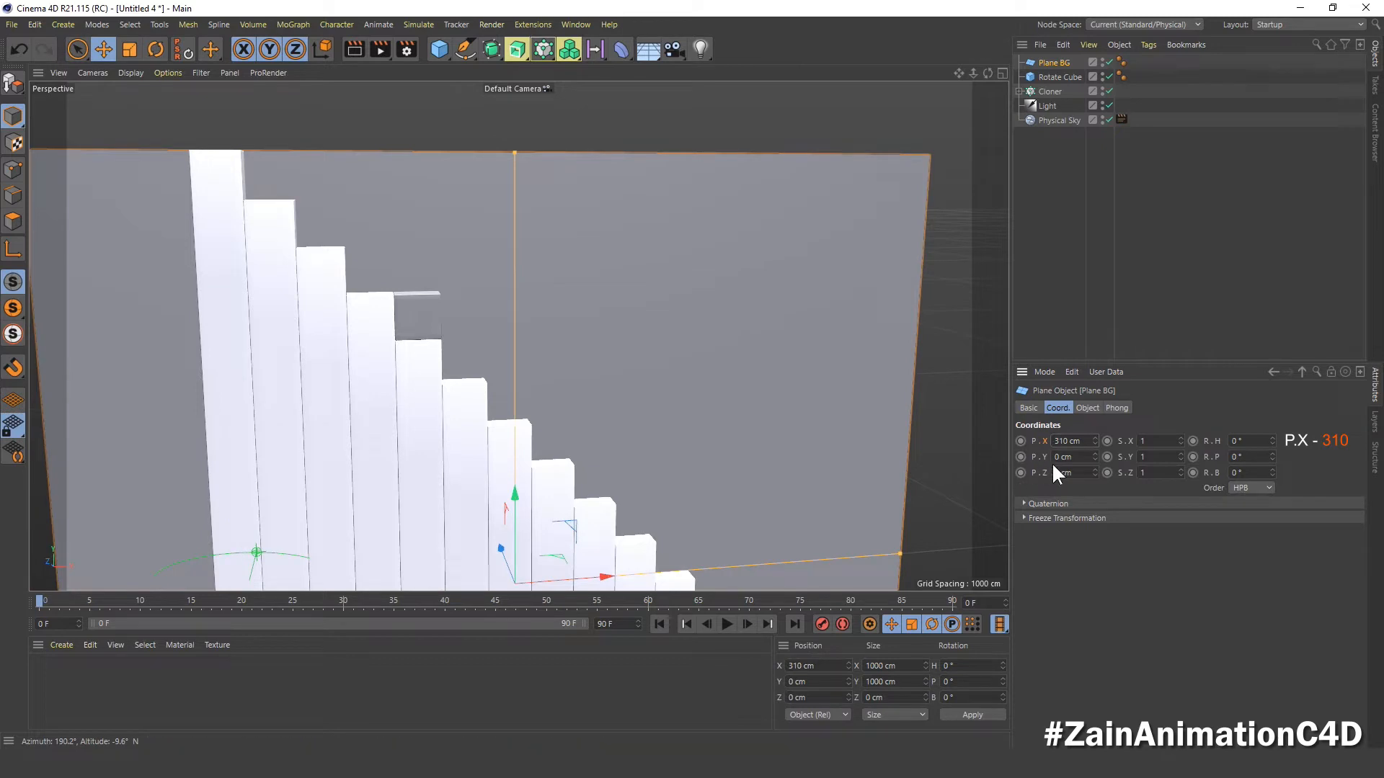
click(1064, 456)
text(250)
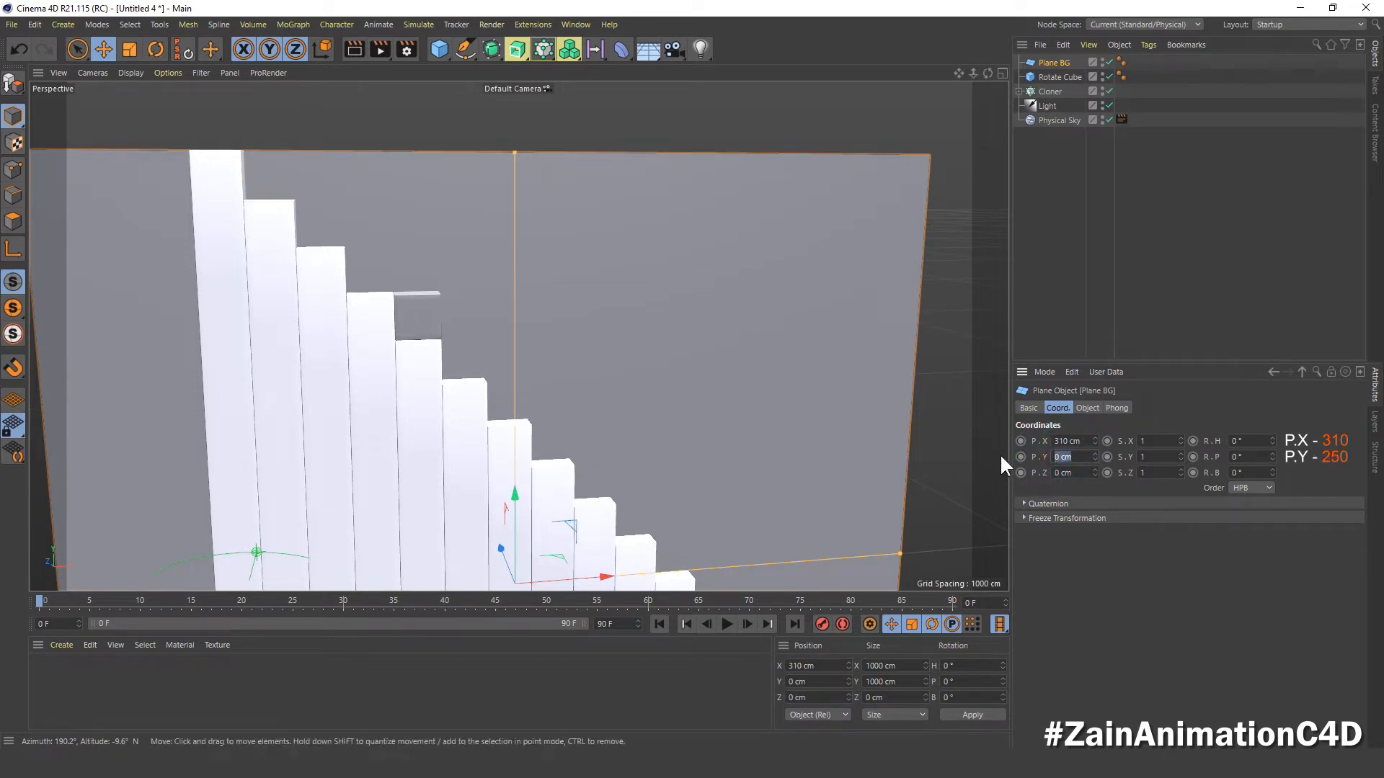
key(Return)
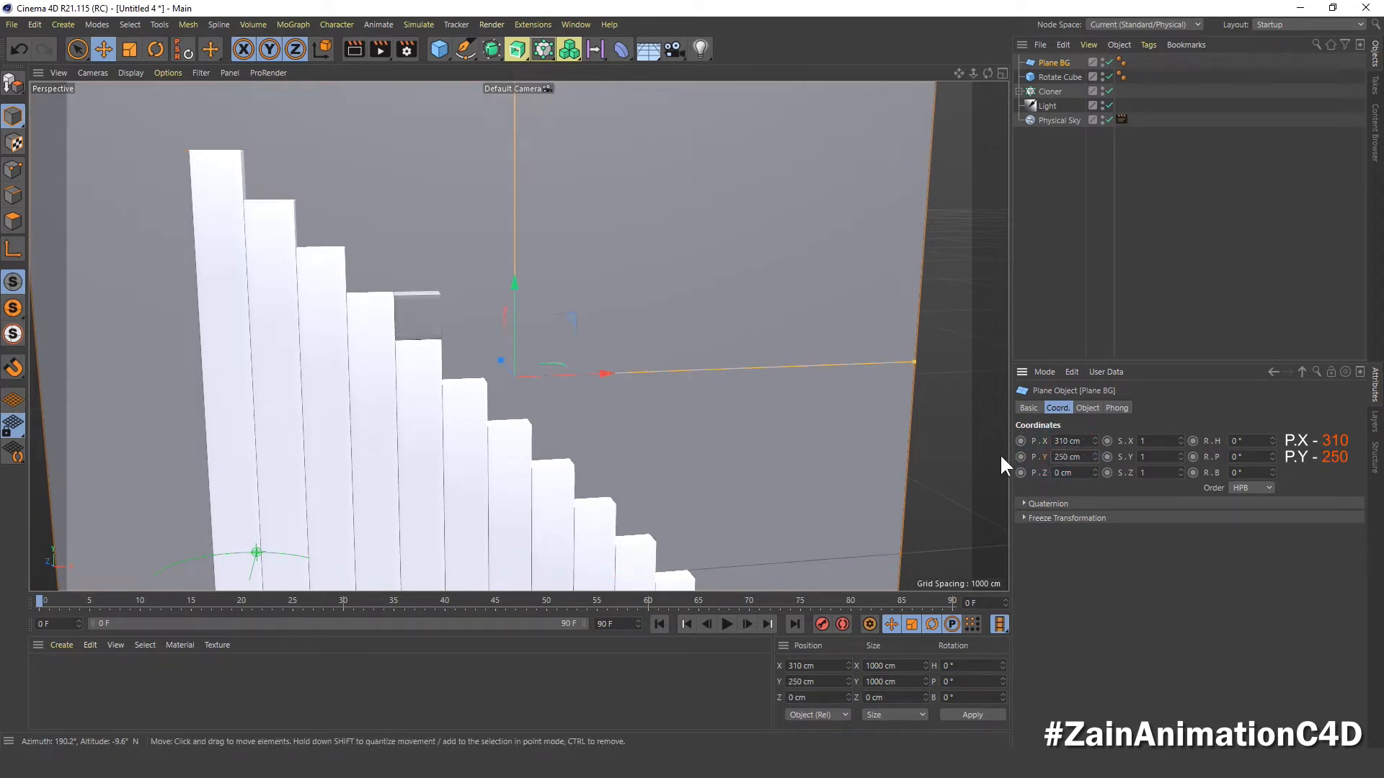
click(1055, 473)
text(25)
key(Return)
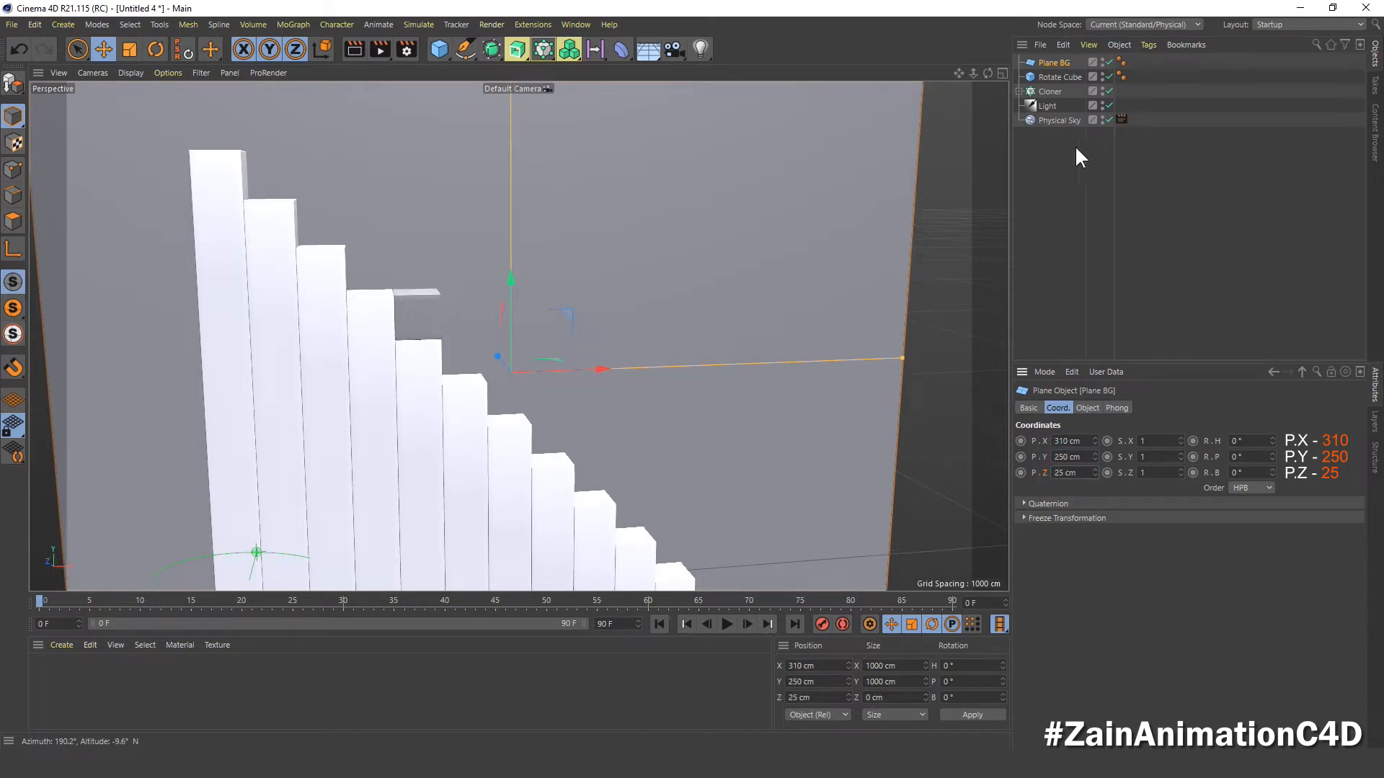
drag(1050, 162, 1050, 158)
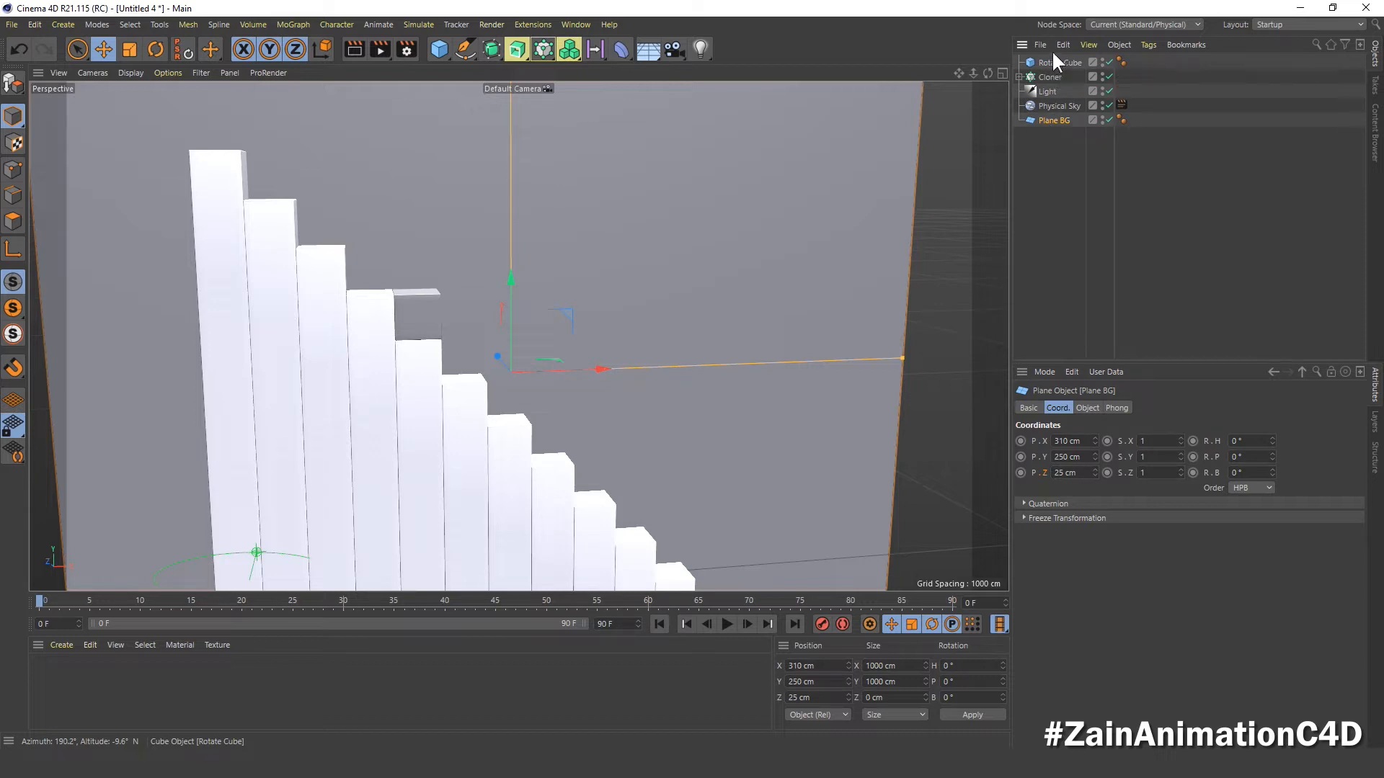
- Record keyframes at frame 0 for Rotate Cube's X position, Y position and bank rotation
click(1057, 62)
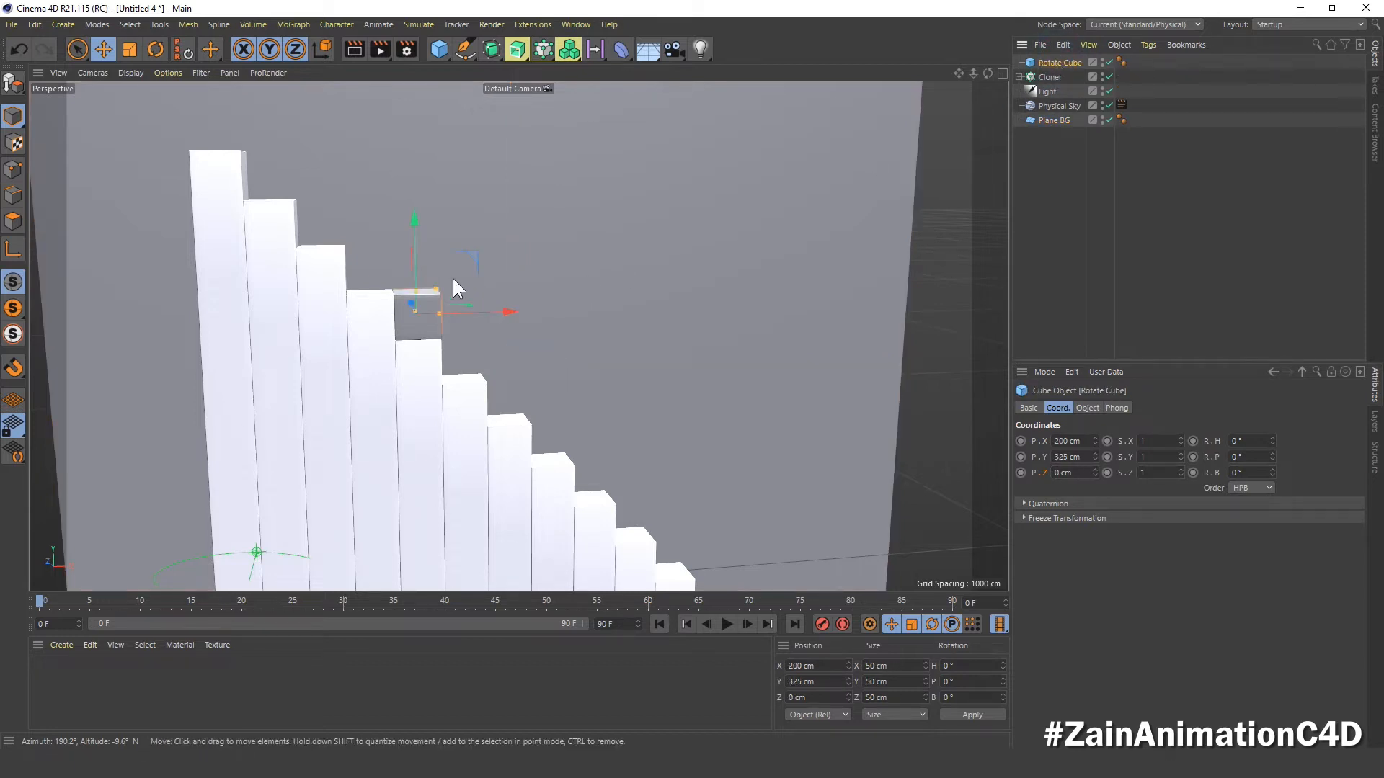
key(o)
scroll(435, 268, up, 4)
alt+middle_drag(450, 324, 425, 290)
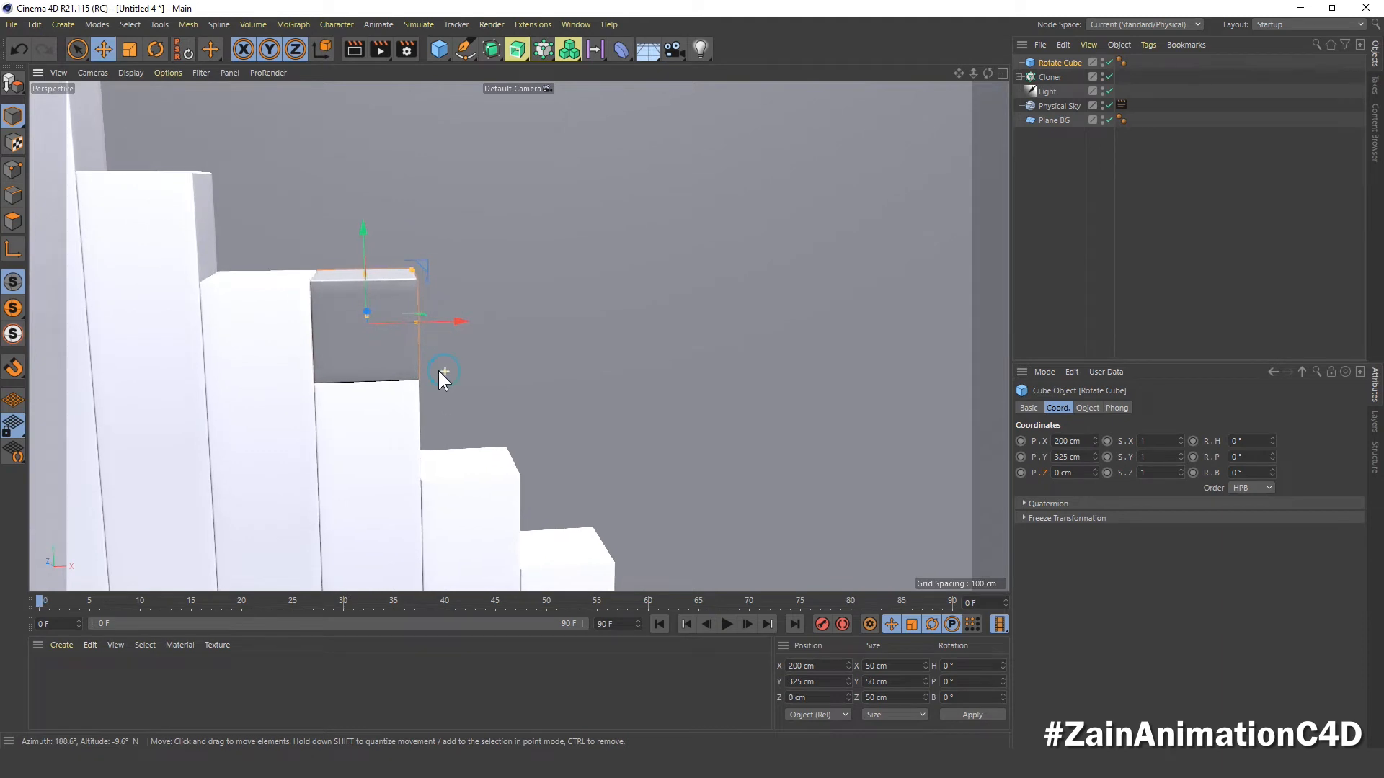
alt+middle_drag(483, 382, 469, 363)
scroll(470, 350, down, 4)
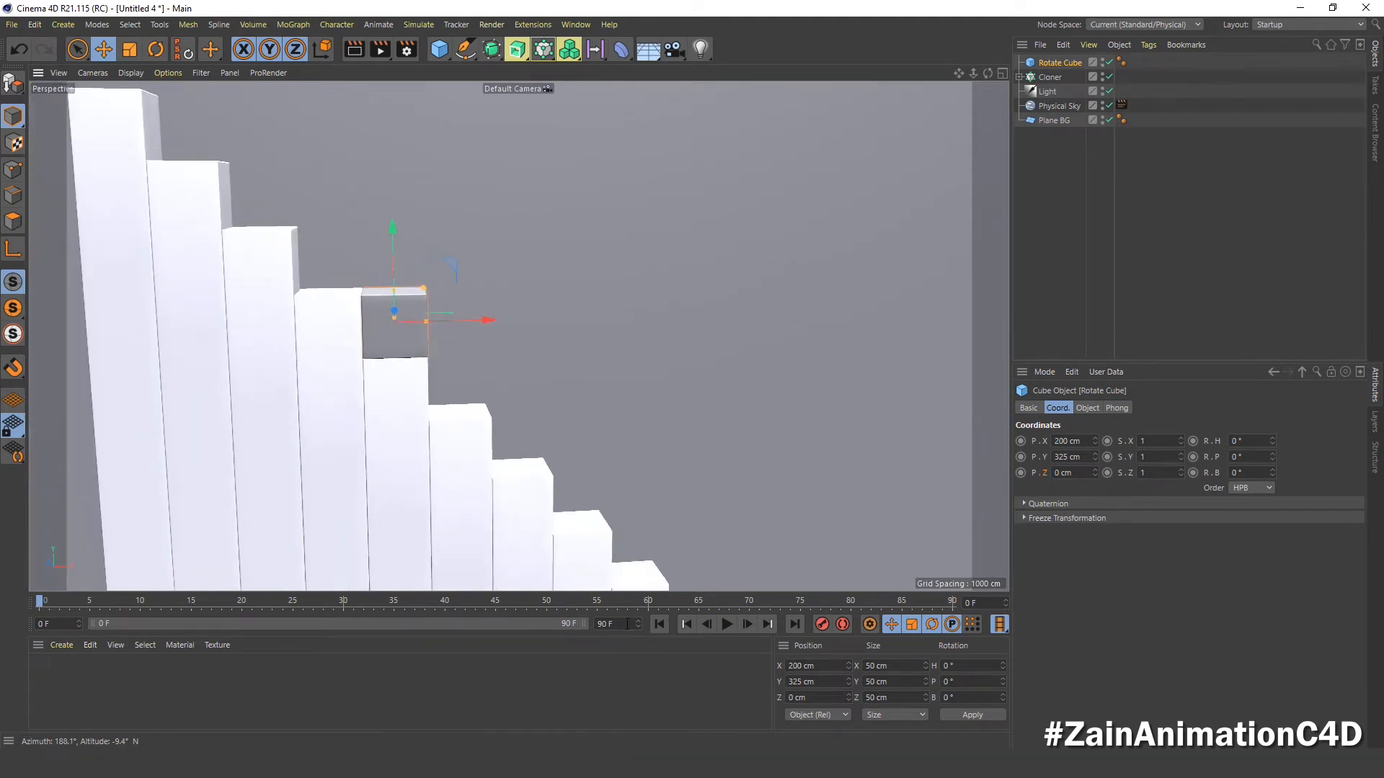
drag(616, 624, 514, 638)
text(90)
alt+drag(401, 405, 338, 402)
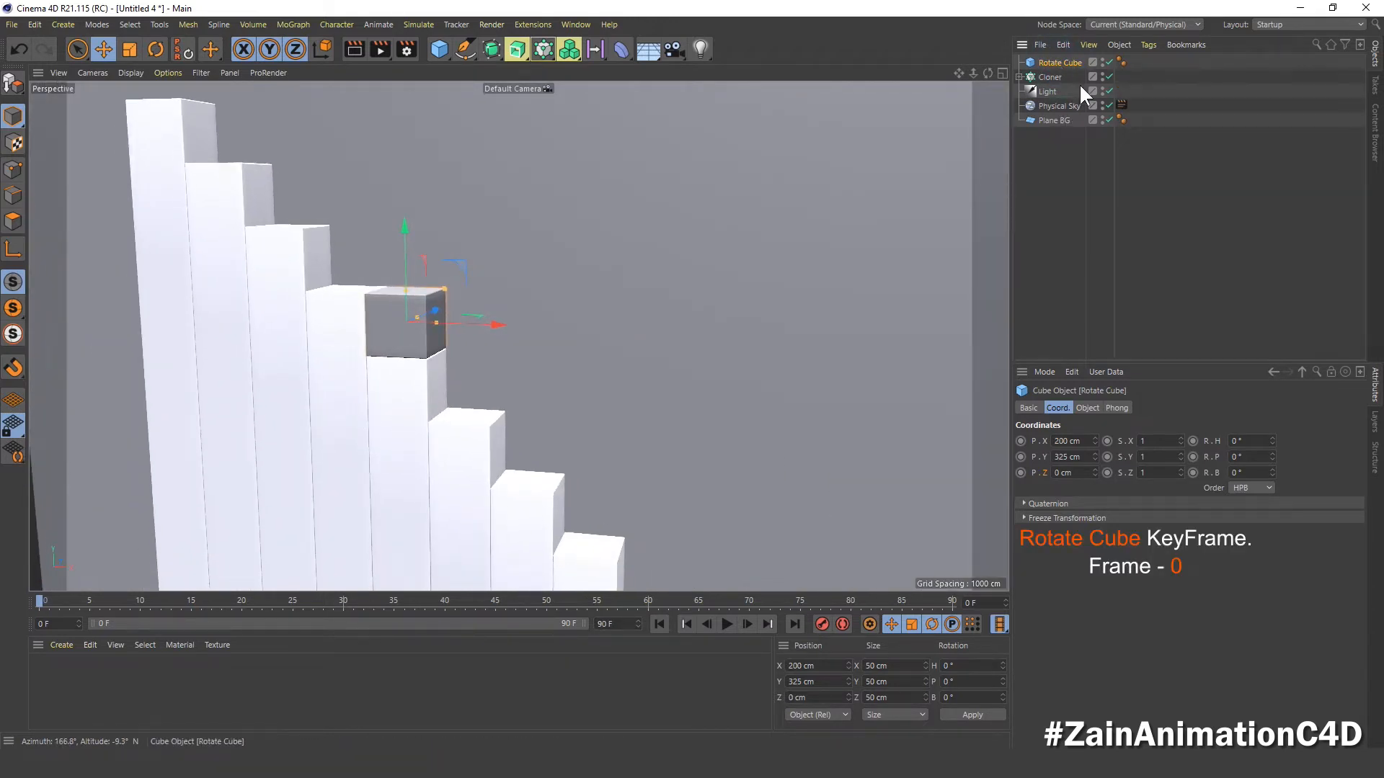
click(1021, 441)
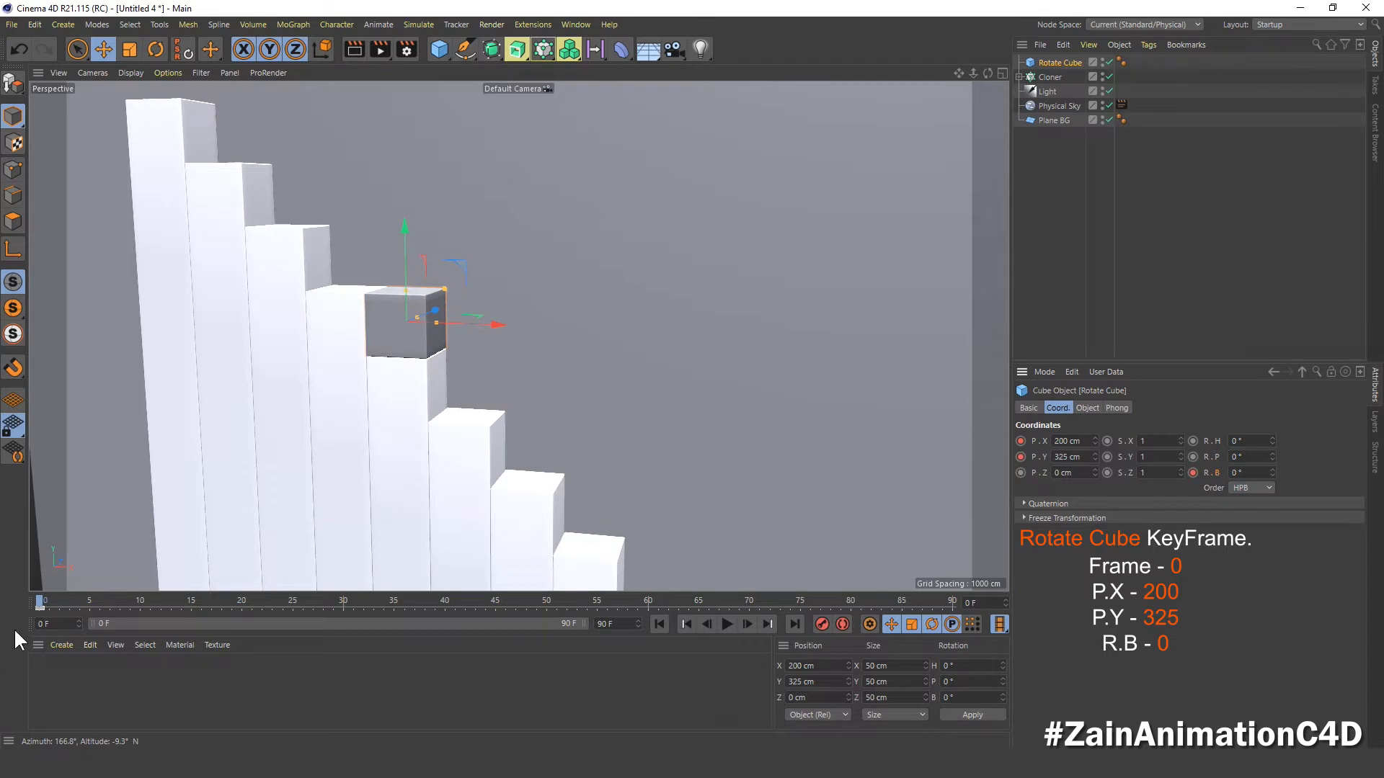
- At frame 30, keyframe Rotate Cube at 250 cm in X, 275 cm in Y and 90° bank rotation
drag(39, 600, 140, 619)
drag(325, 634, 343, 632)
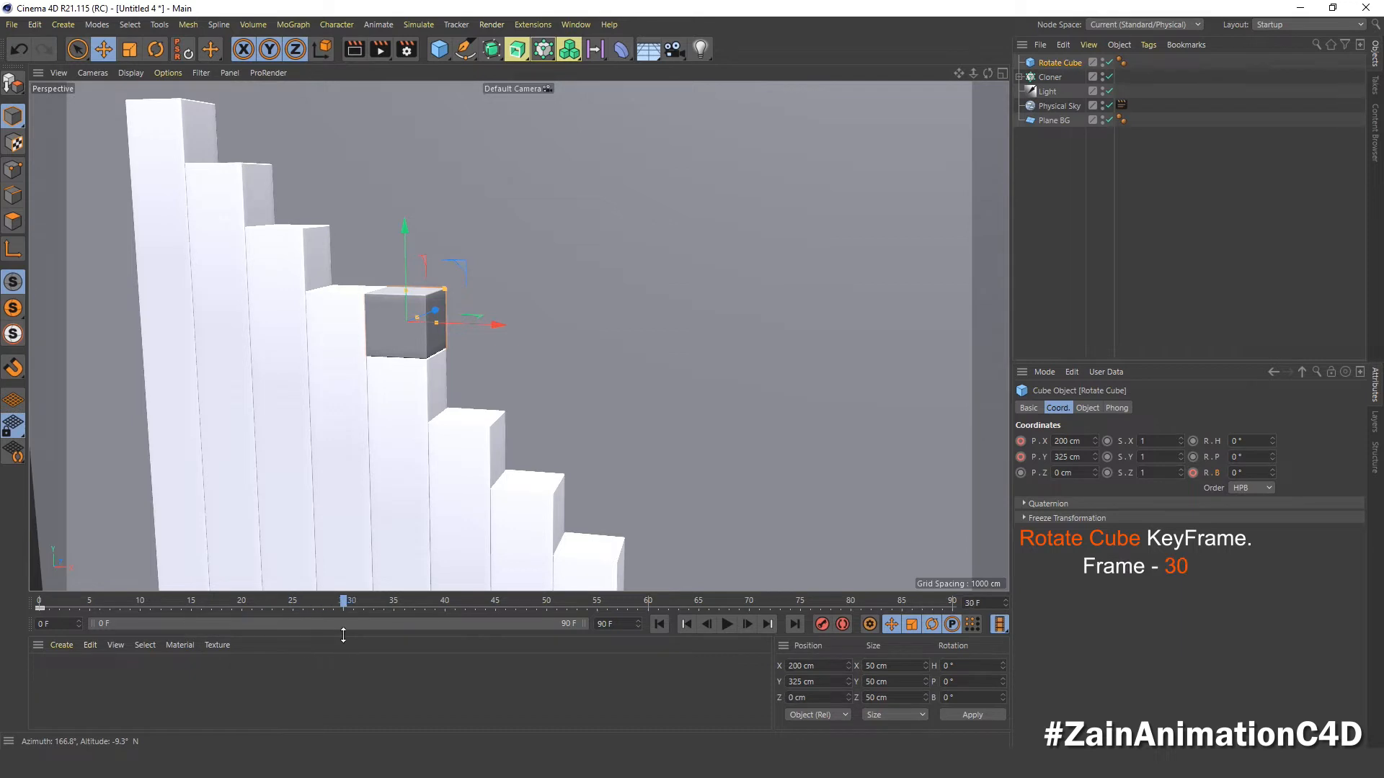
double_click(1080, 442)
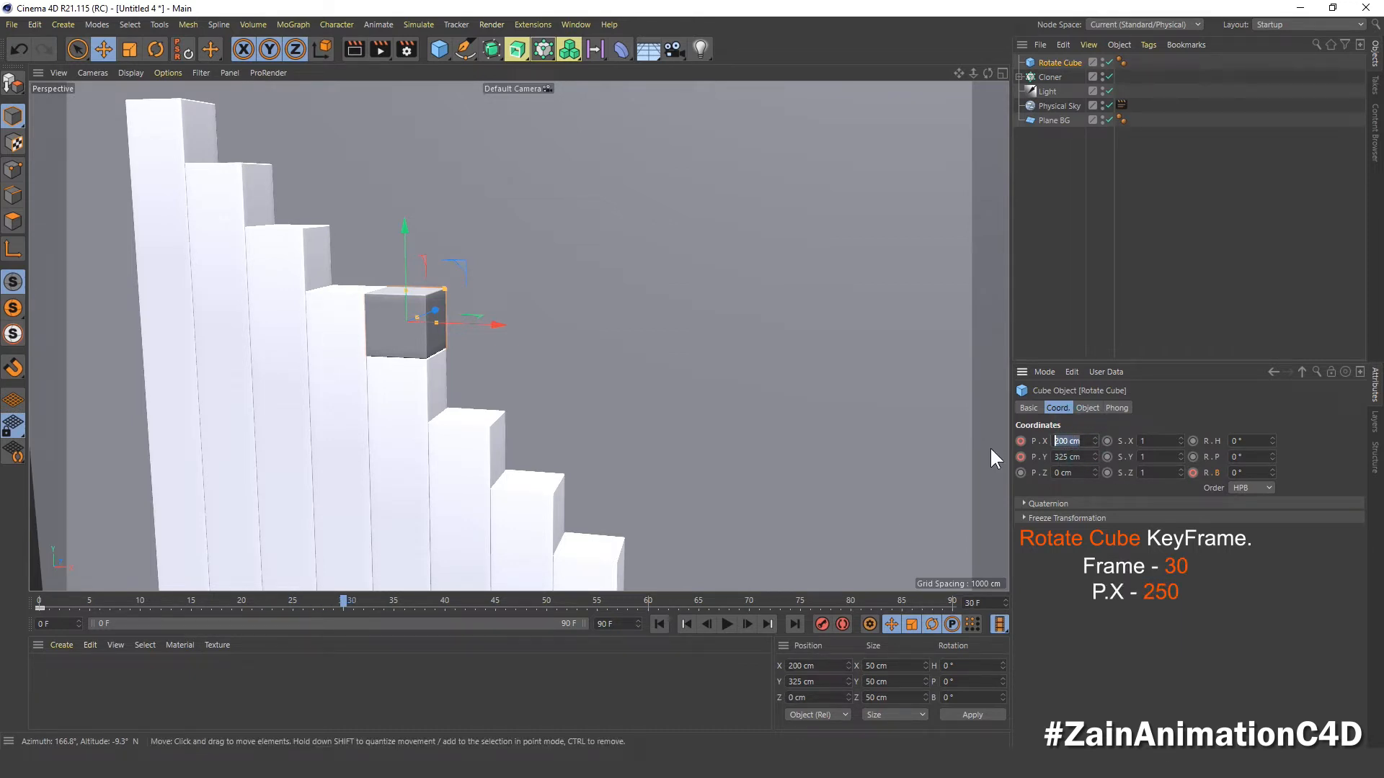
text(250)
key(Tab)
text(275)
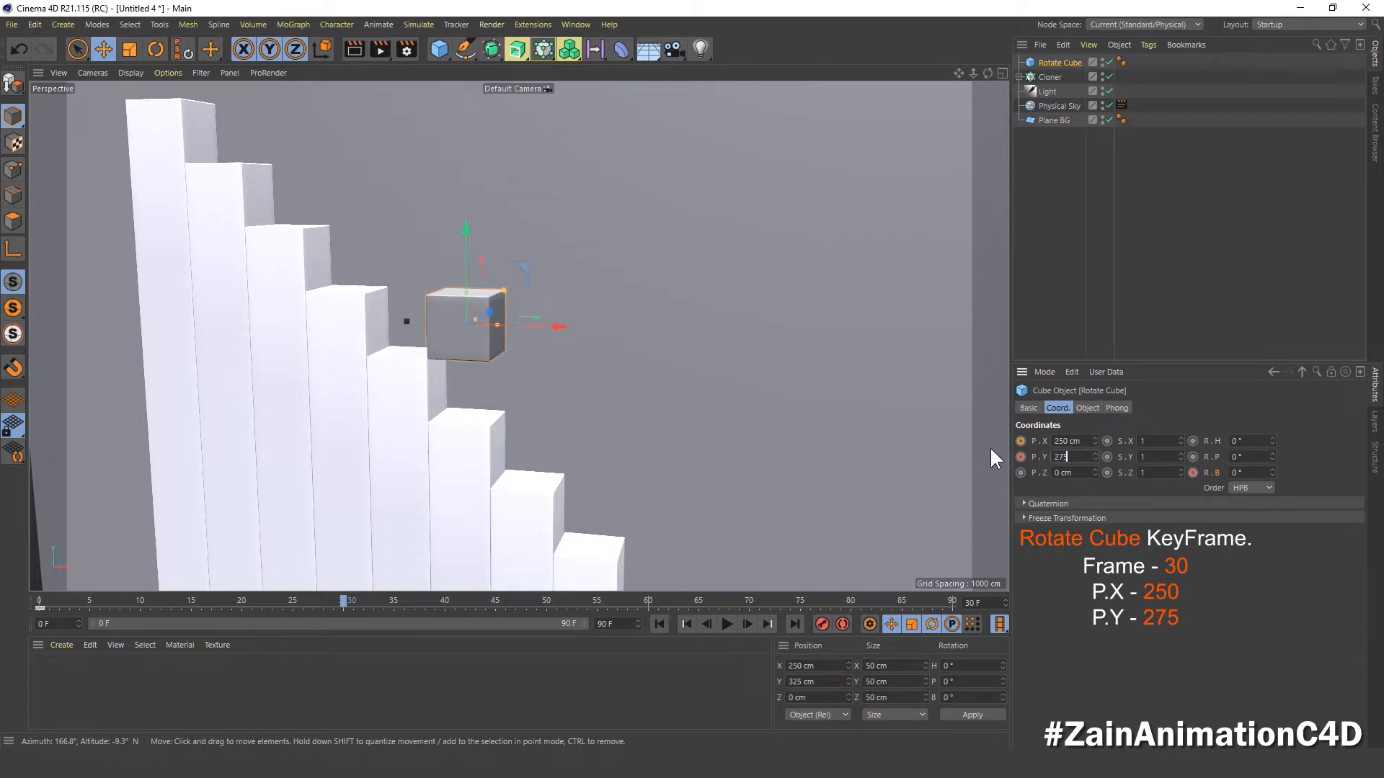
key(Return)
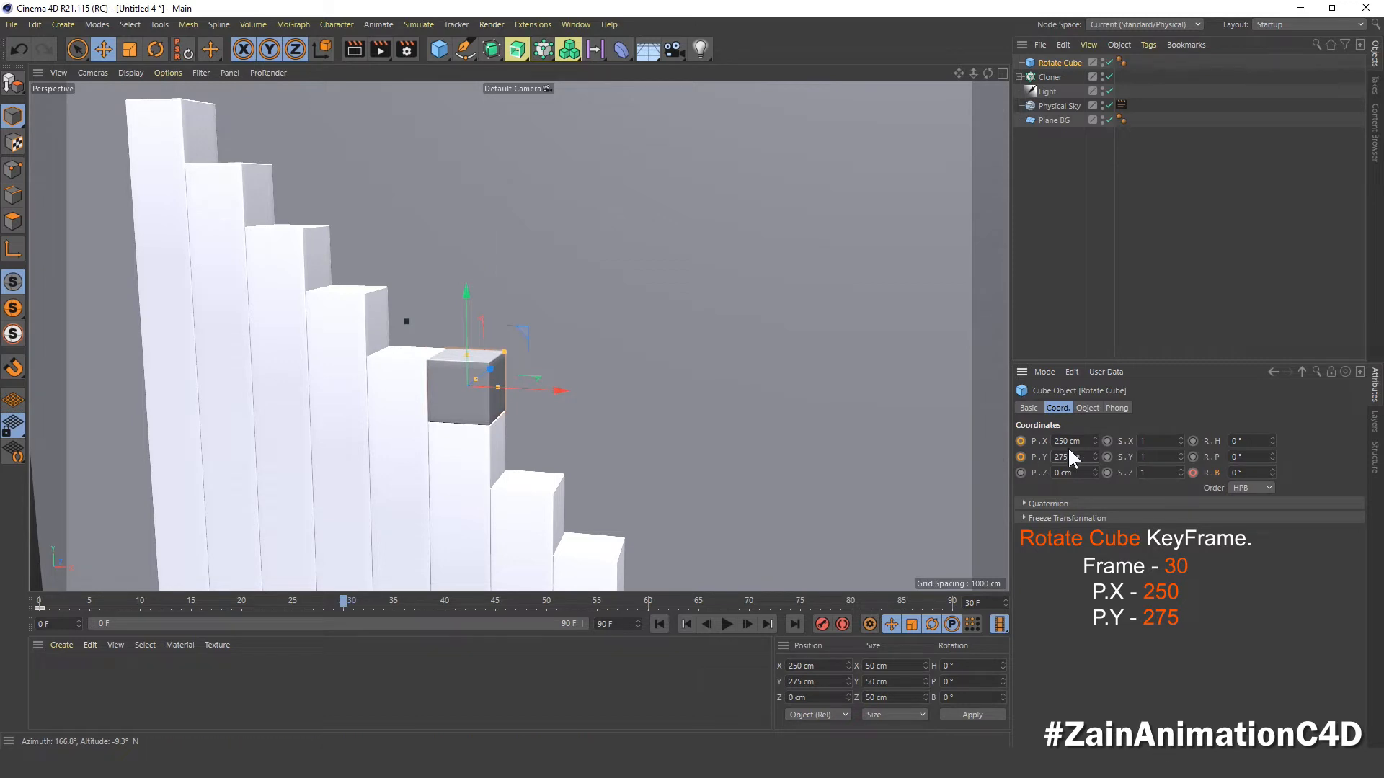
double_click(1235, 473)
text(90)
key(Return)
click(1192, 473)
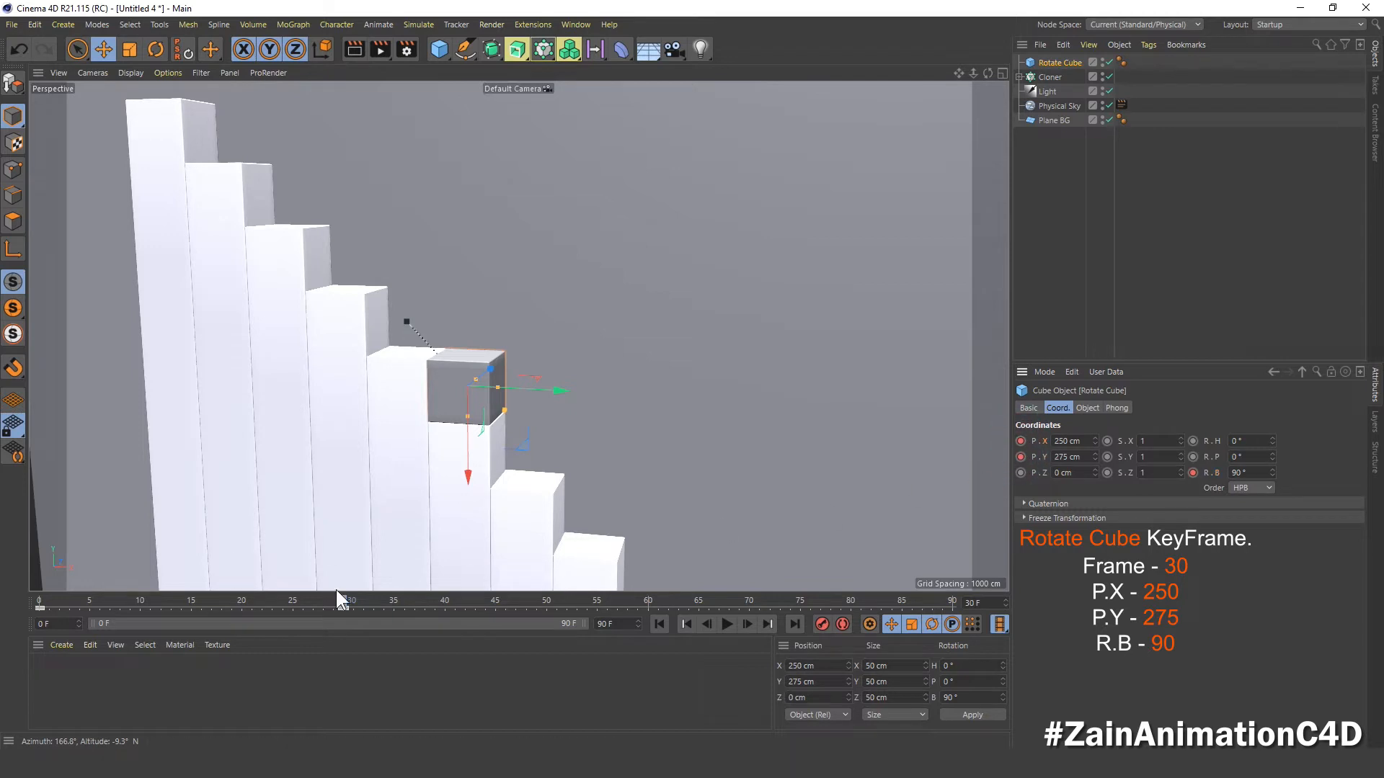
- At frame 15, keyframe Rotate Cube's Y position at 375 cm and scrub the timeline to check the motion
drag(343, 599, 274, 599)
drag(44, 600, 193, 616)
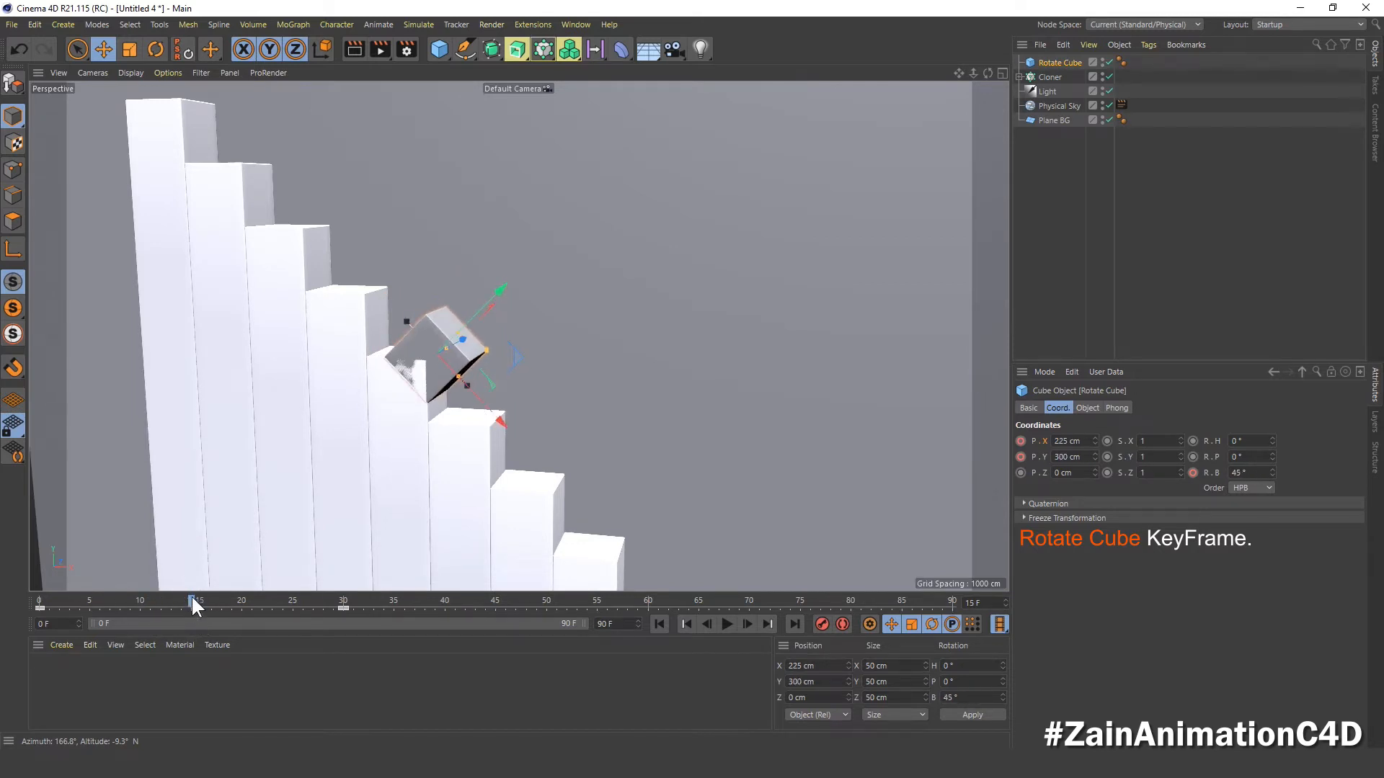
click(1095, 459)
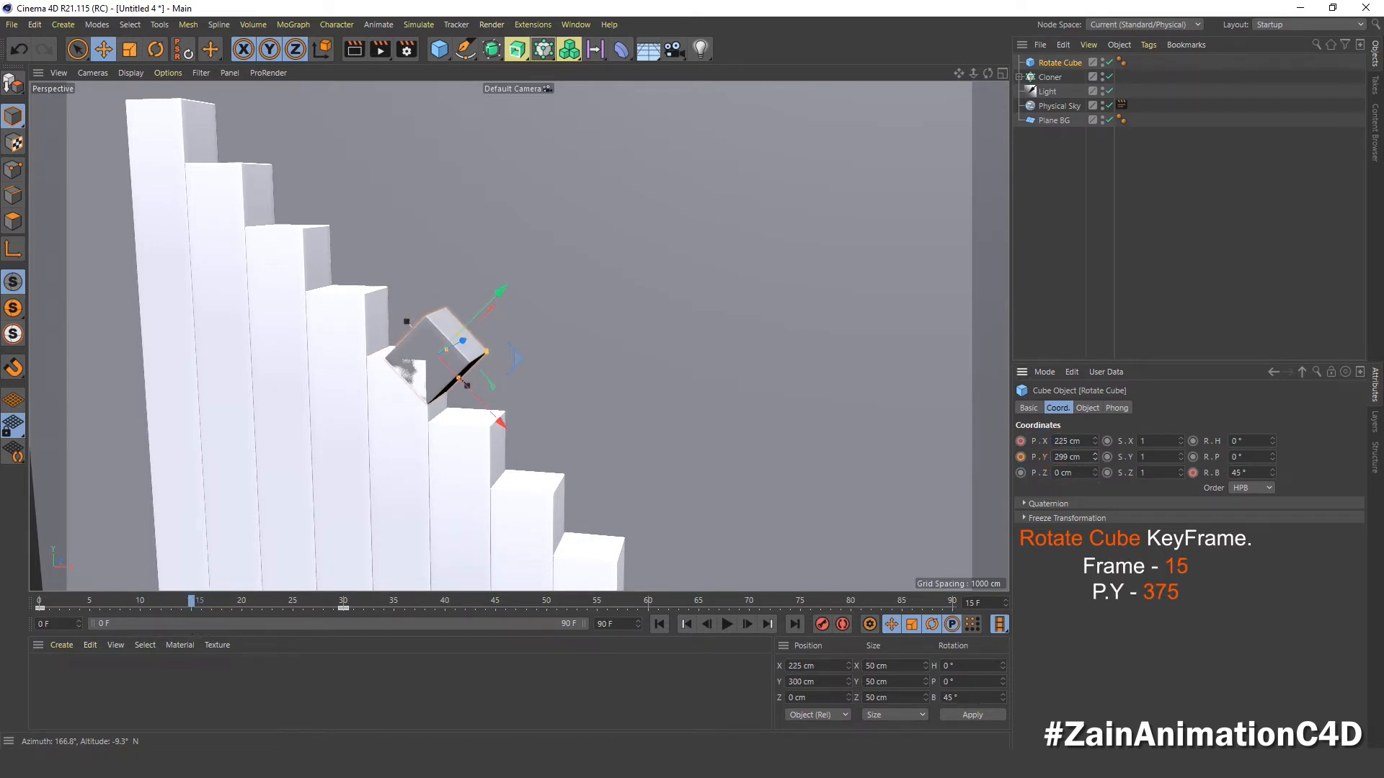
drag(1087, 457, 1011, 462)
text(375)
key(Return)
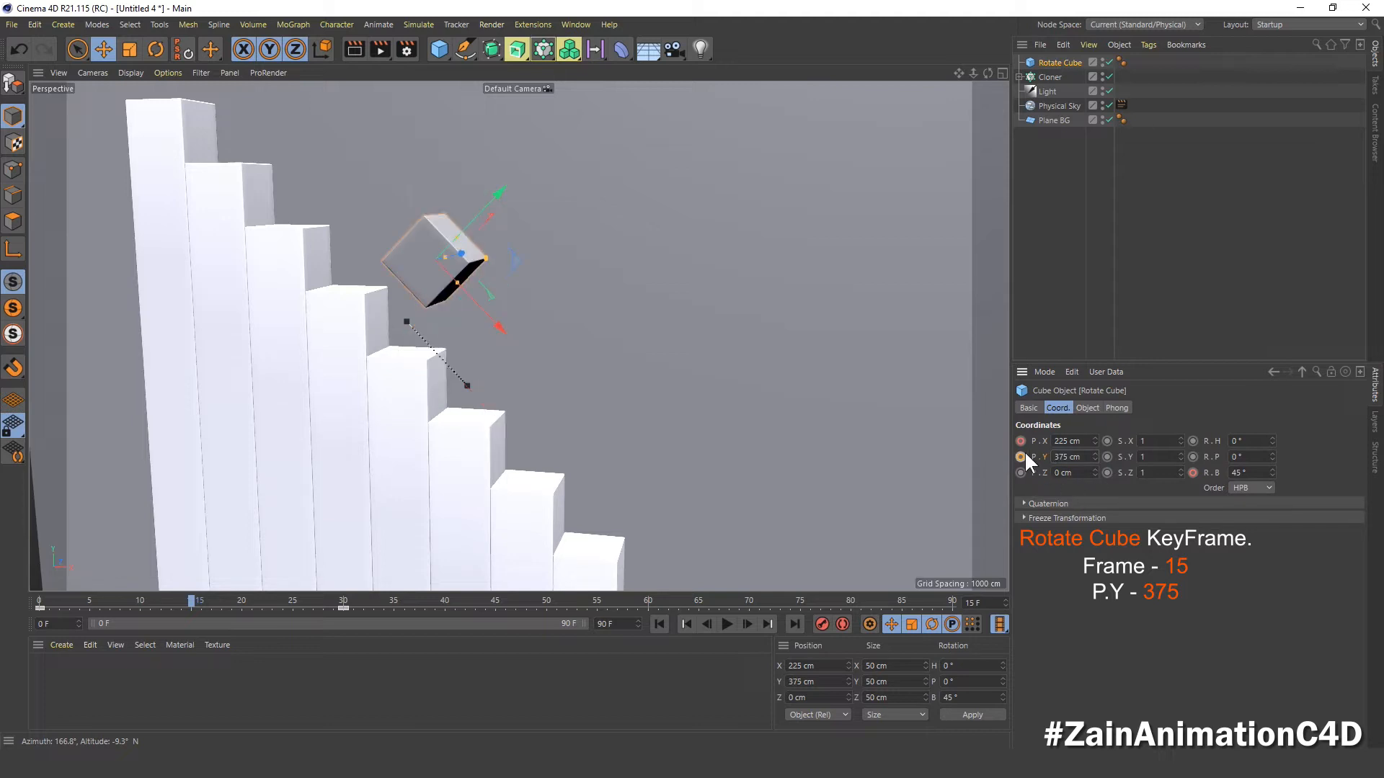
click(1021, 457)
drag(189, 599, 228, 678)
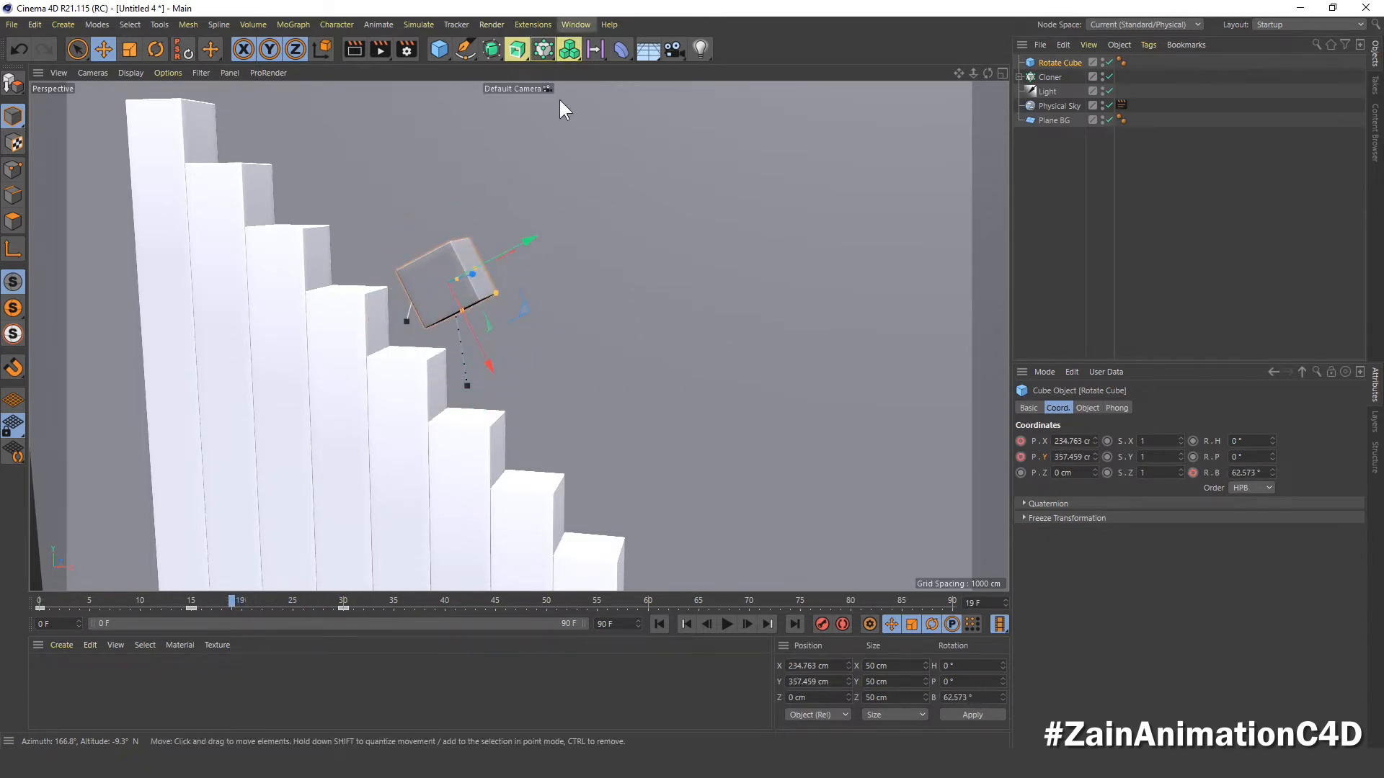
- Open the F-curve timeline and expand Rotate Cube to list its animation tracks
alt+drag(560, 100, 622, 63)
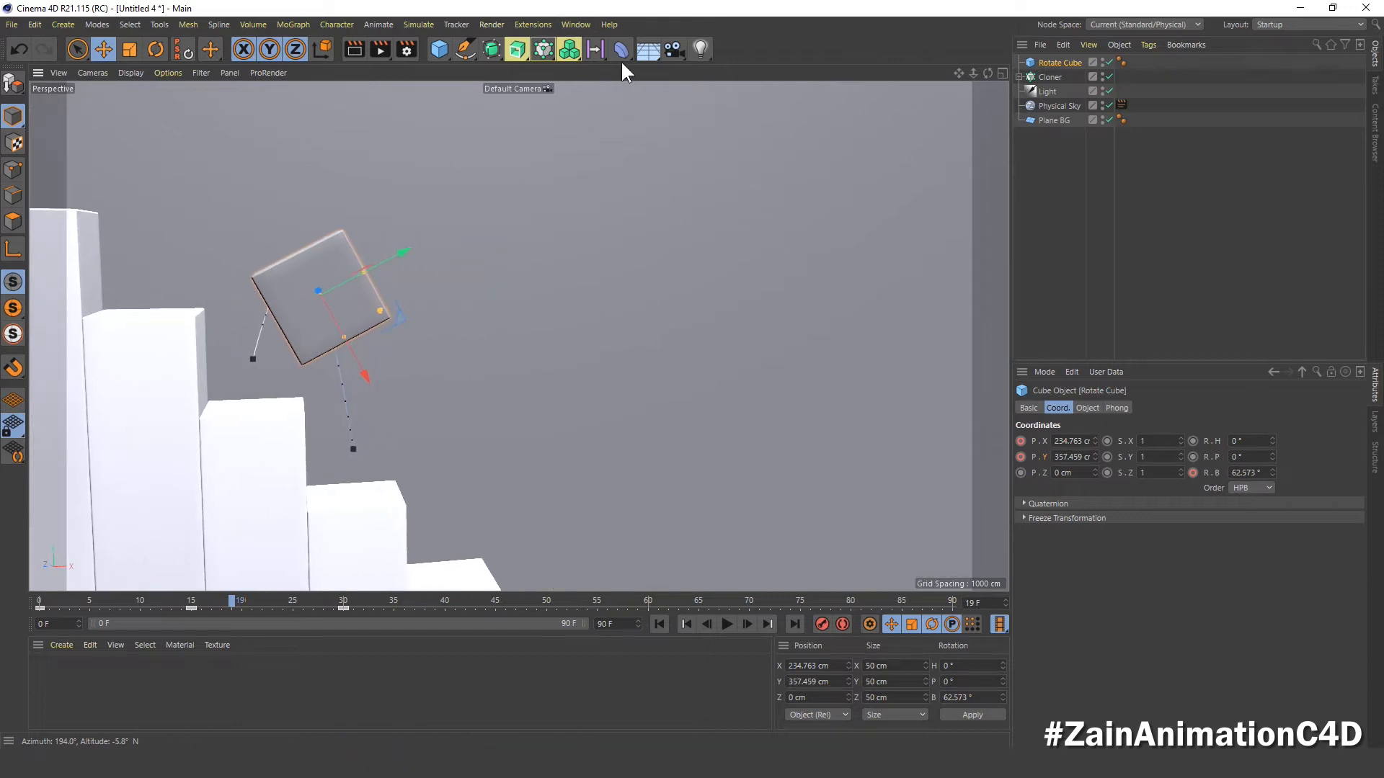
click(570, 24)
click(643, 219)
drag(888, 209, 914, 178)
click(703, 319)
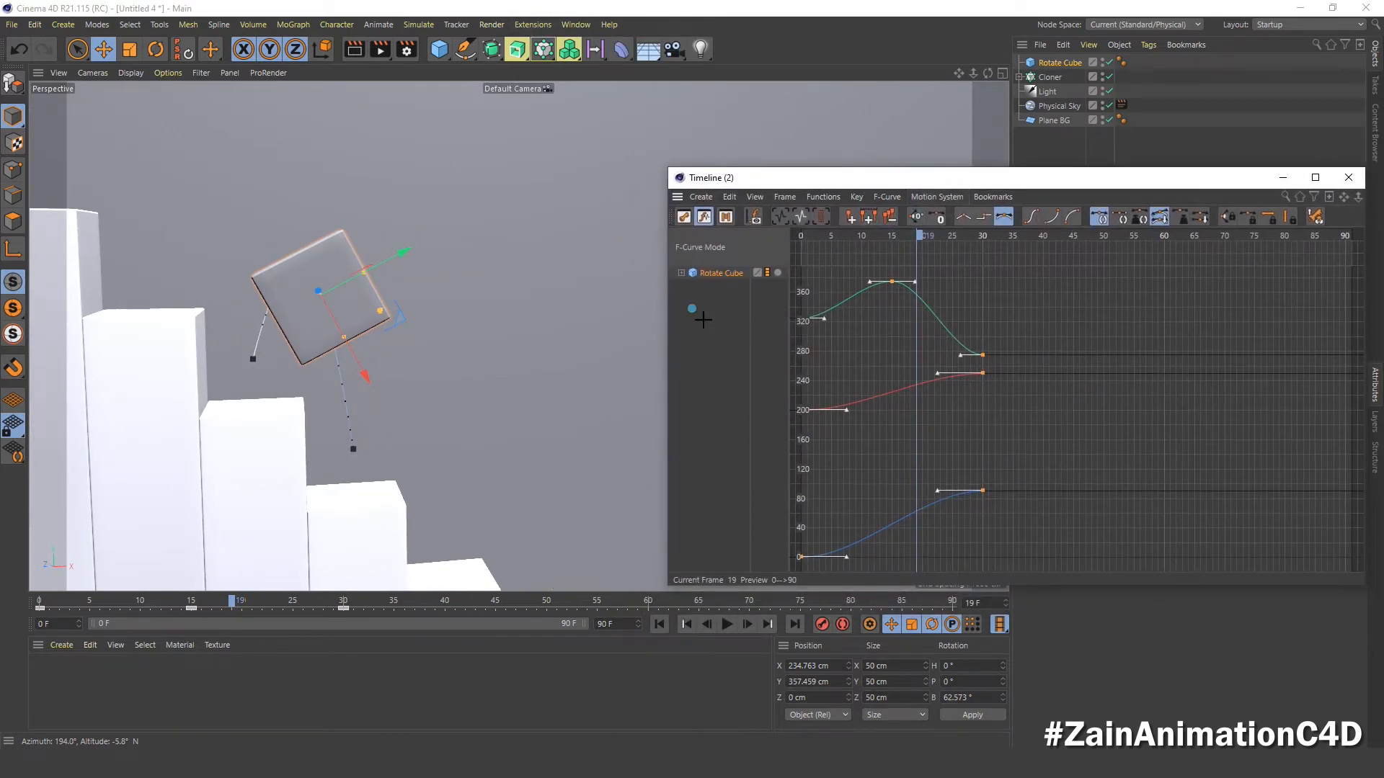
click(681, 272)
- Set the keys of Rotate Cube's Rotation . B and Position . X curves to linear interpolation
click(717, 315)
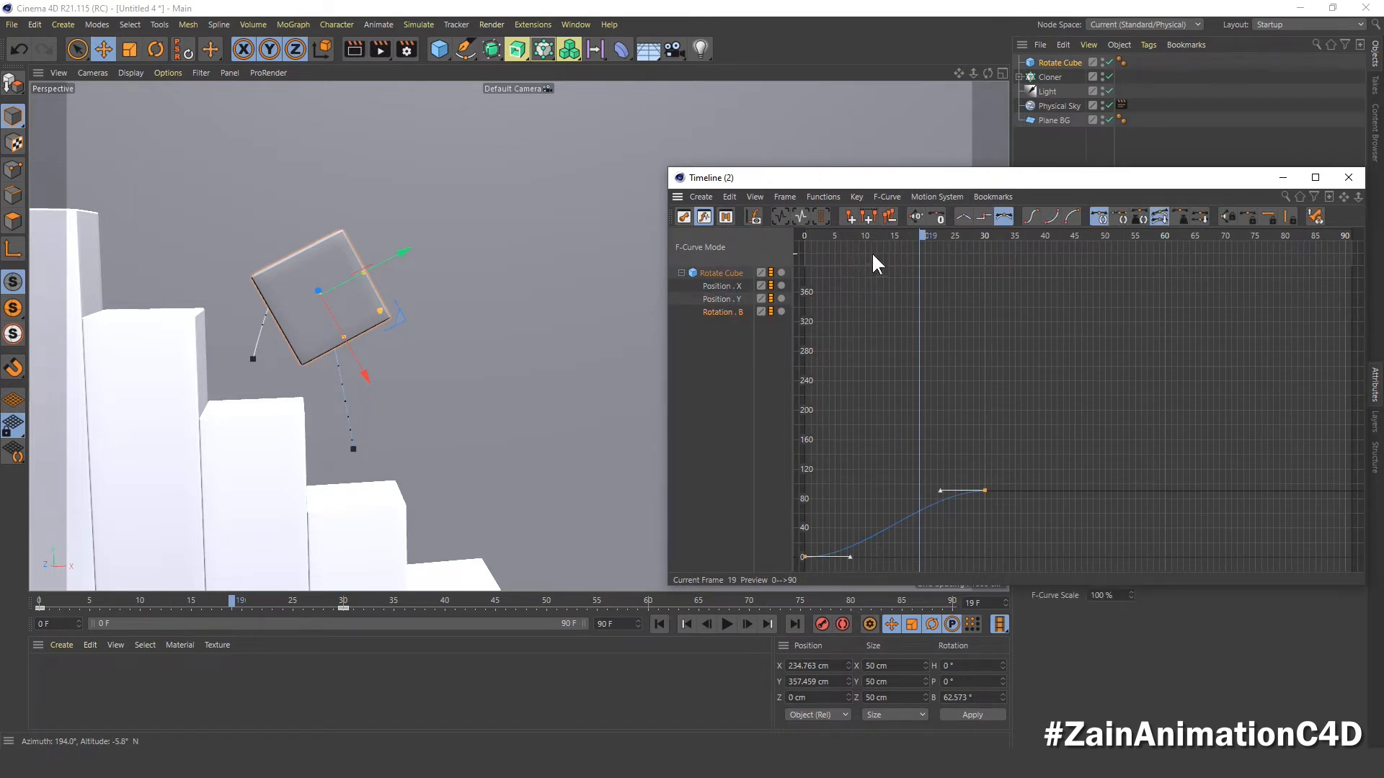
click(962, 217)
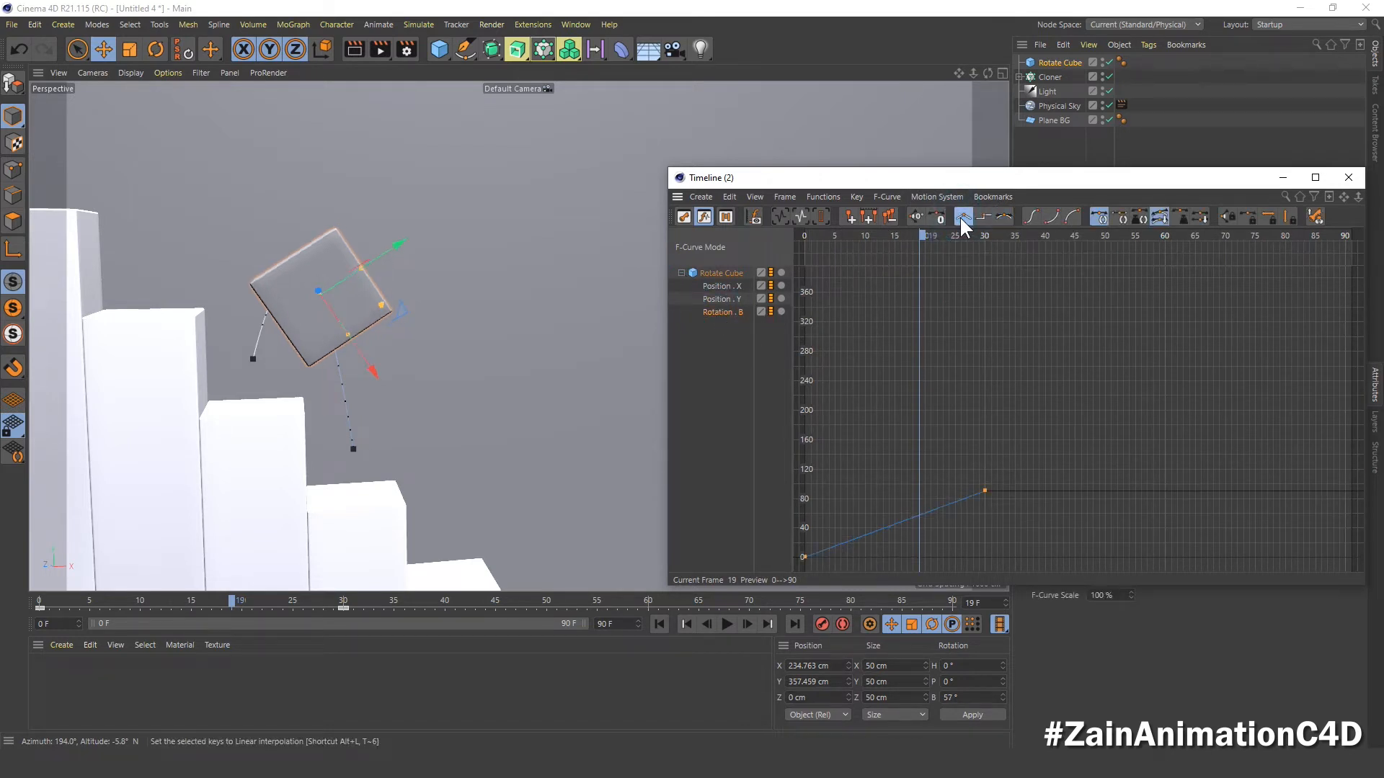
click(720, 285)
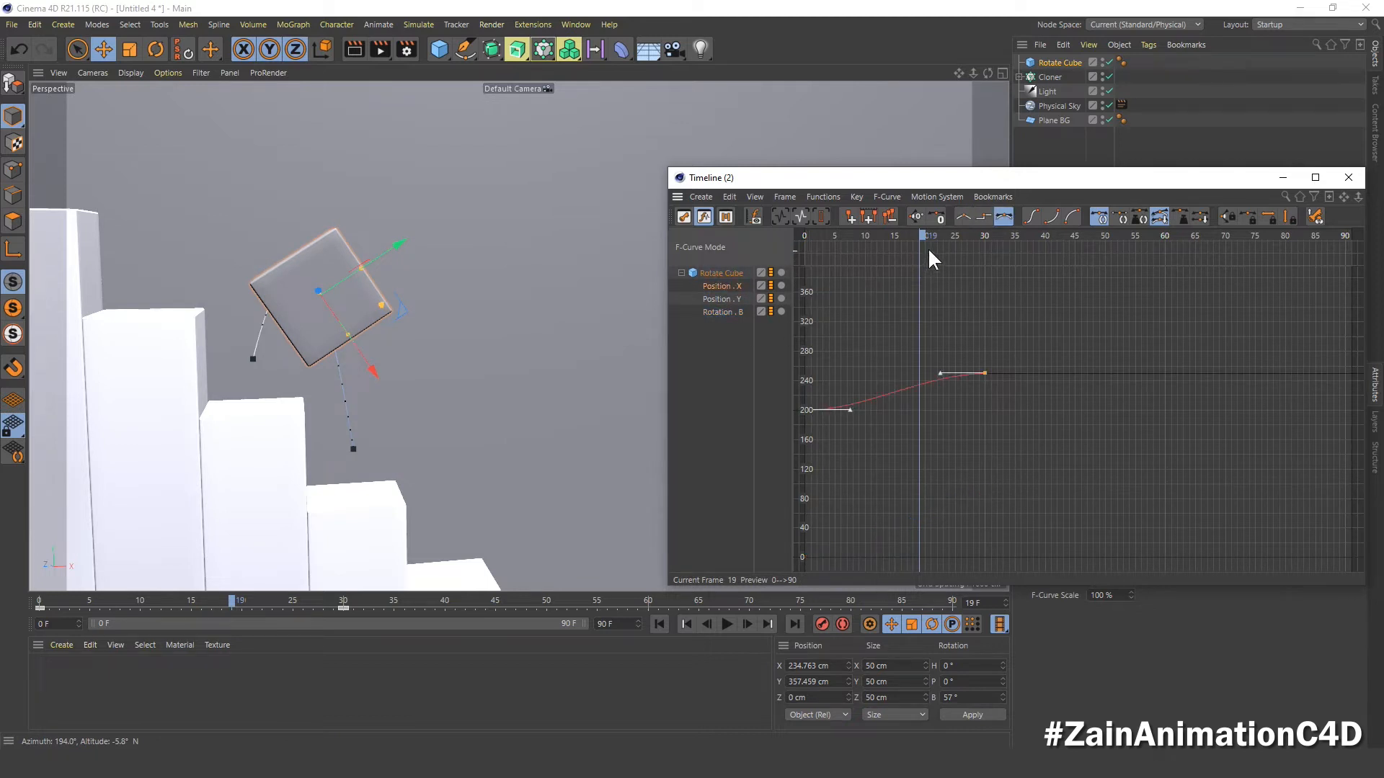
click(962, 214)
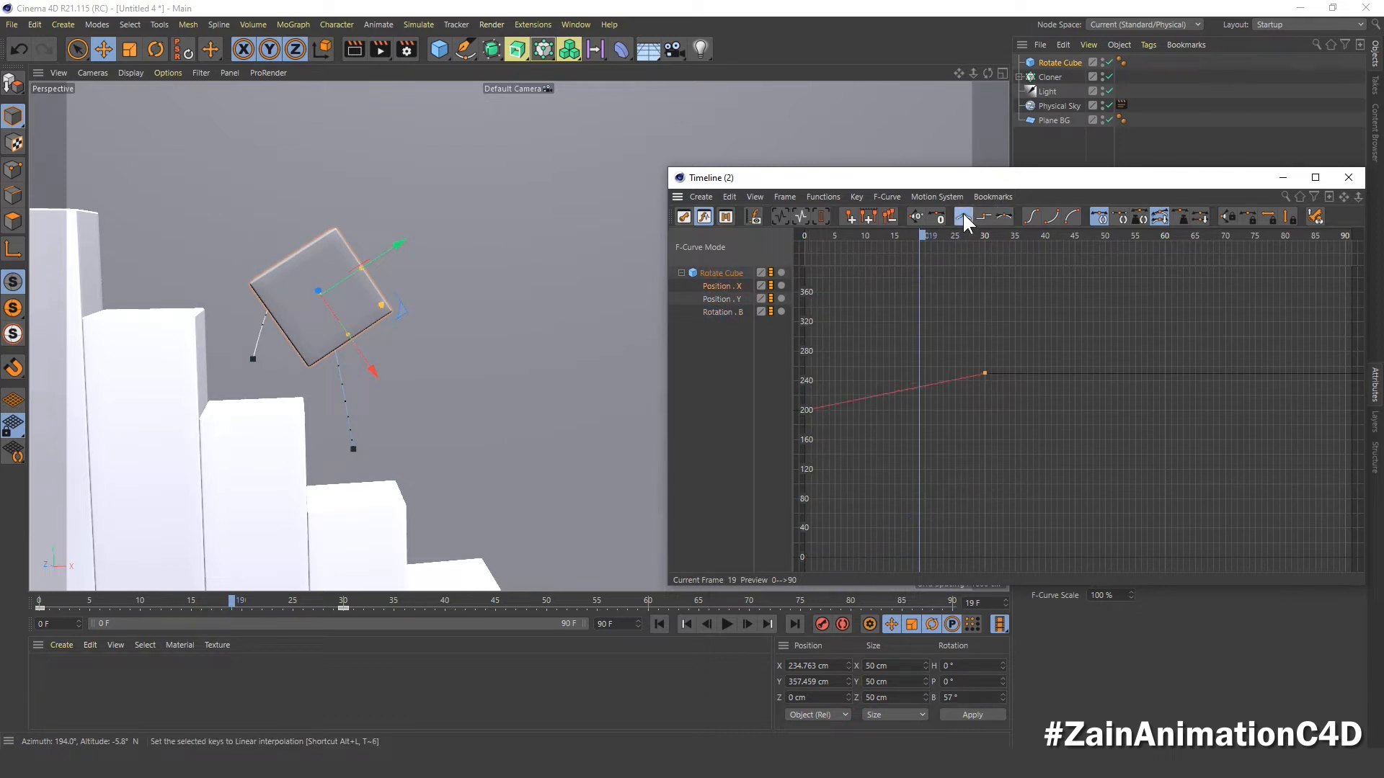
- Display Rotate Cube's Position . Y curve in the F-curve timeline, framed on its three keys
click(728, 299)
alt+middle_drag(838, 319, 904, 344)
scroll(901, 328, up, 3)
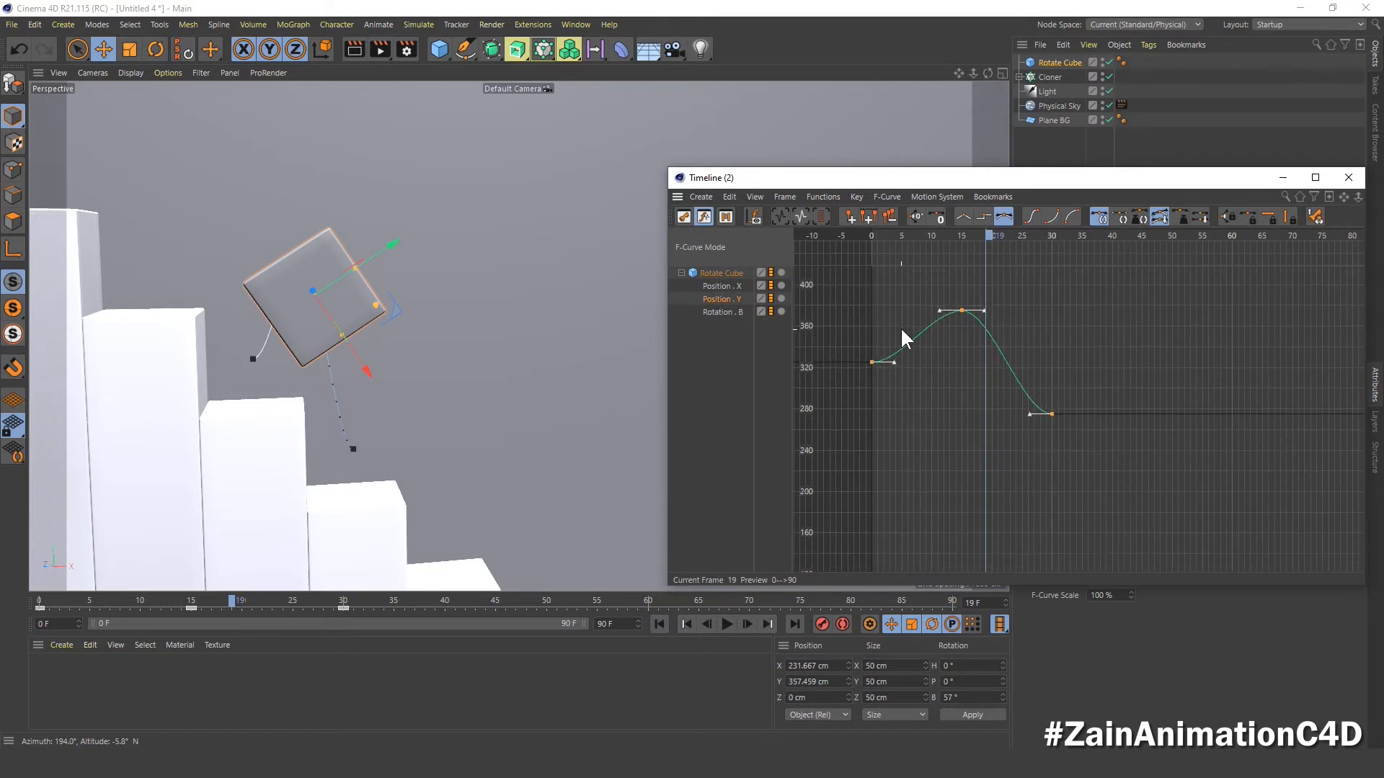
click(745, 348)
click(725, 299)
click(1028, 435)
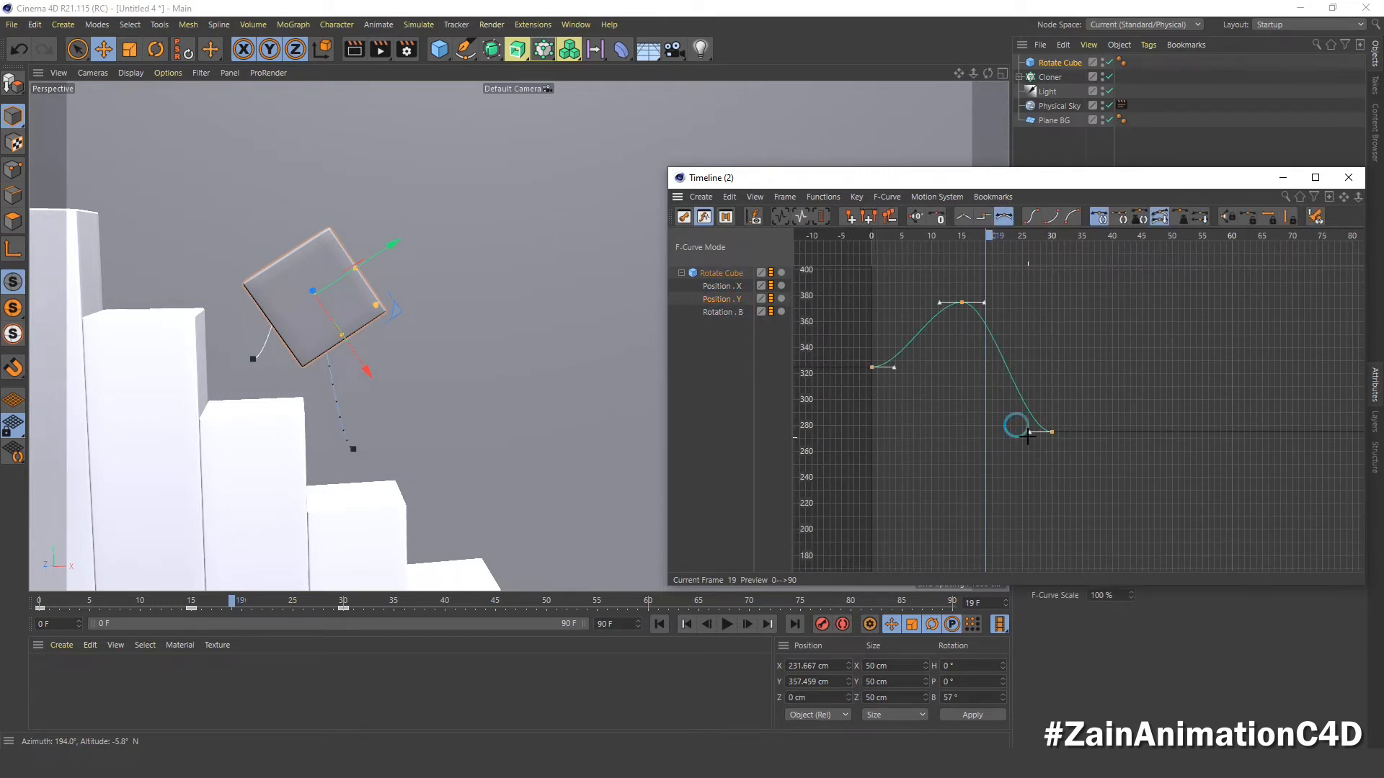
drag(1029, 434, 1049, 433)
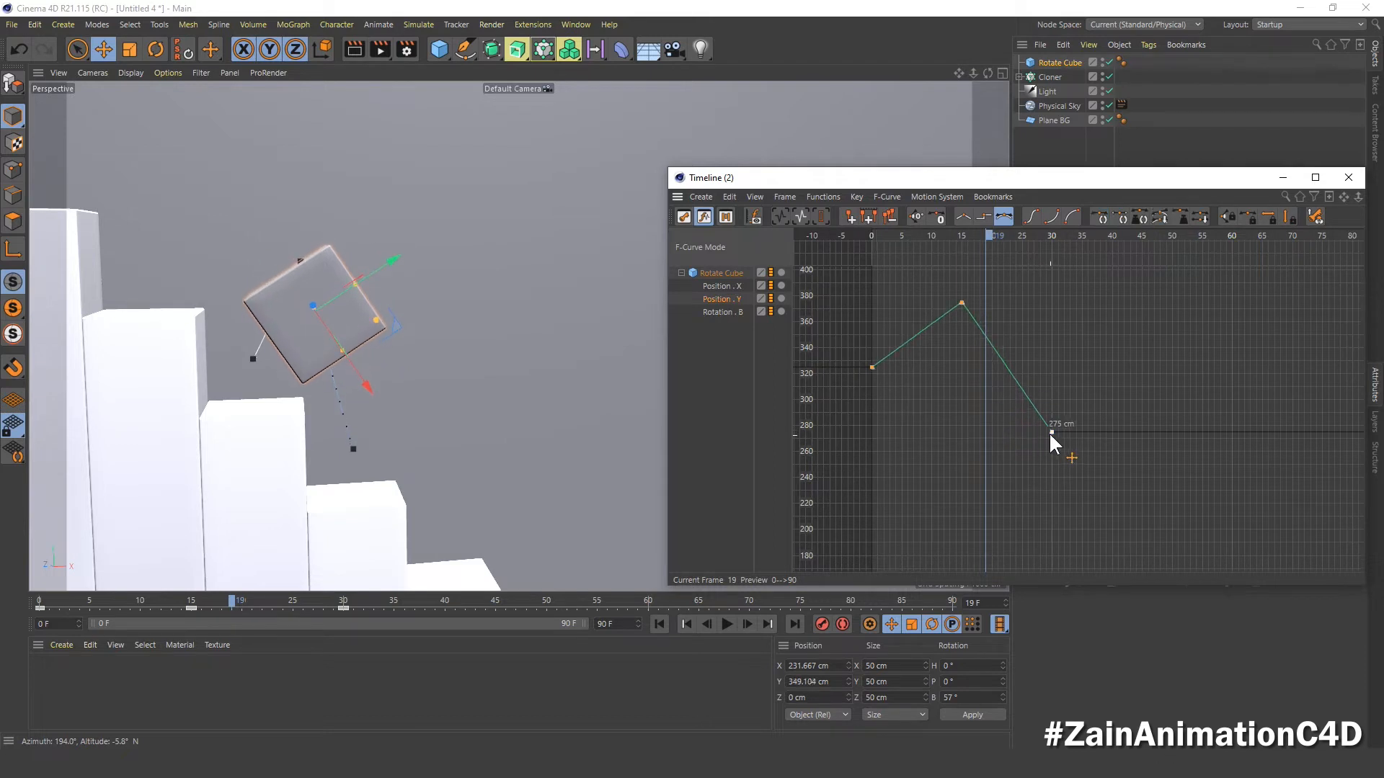
key(ctrl+z)
- Collapse the tangent handles of the Position . Y curve's frame 30 and frame 0 keys onto their keys
click(998, 448)
click(1052, 431)
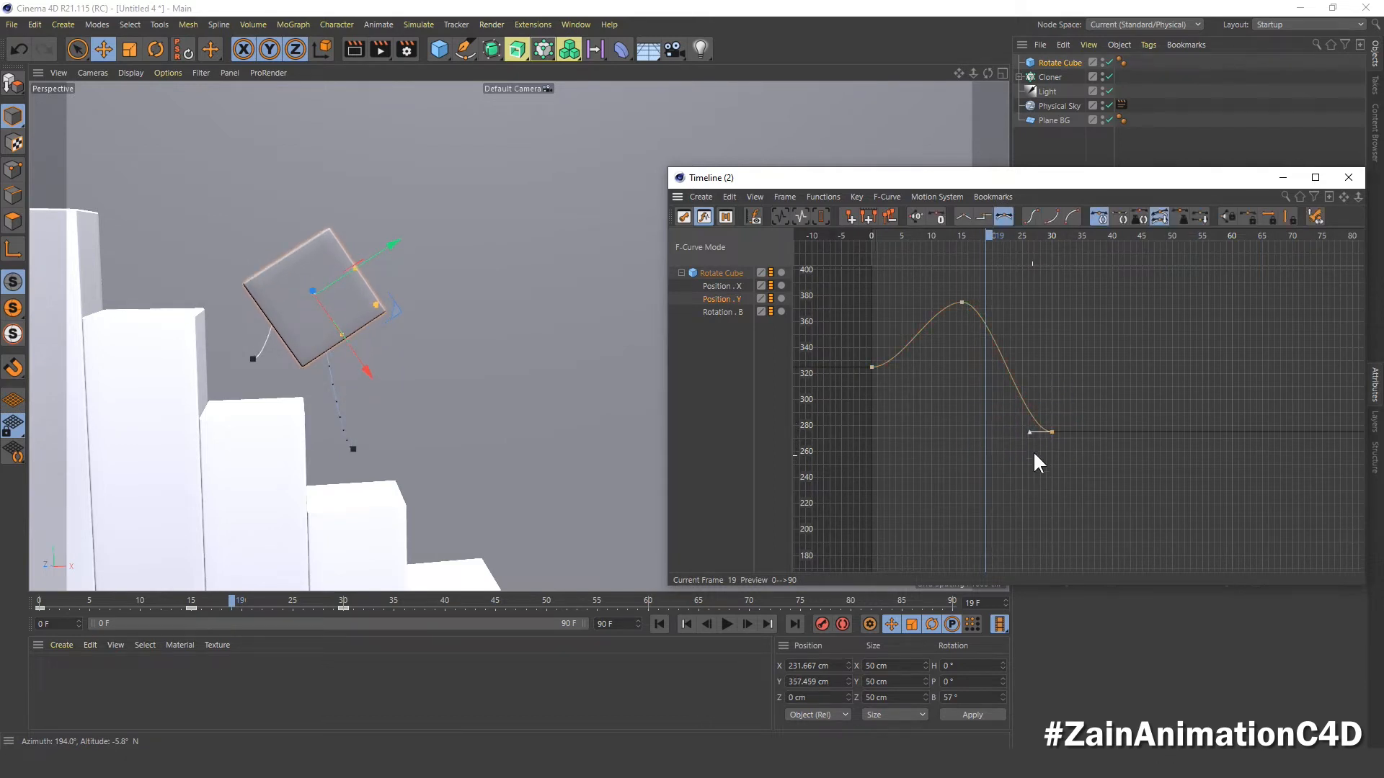
drag(1028, 433, 1049, 431)
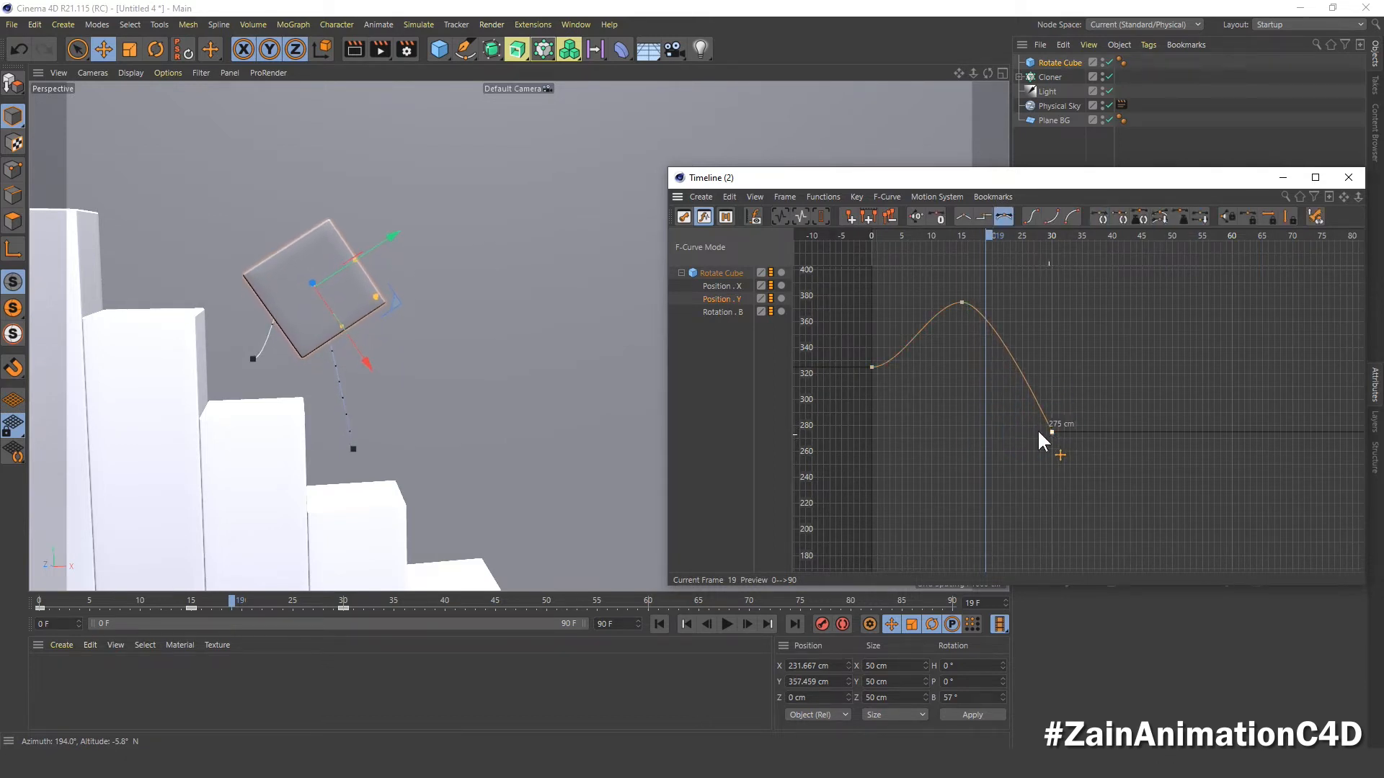
click(872, 367)
drag(893, 367, 879, 366)
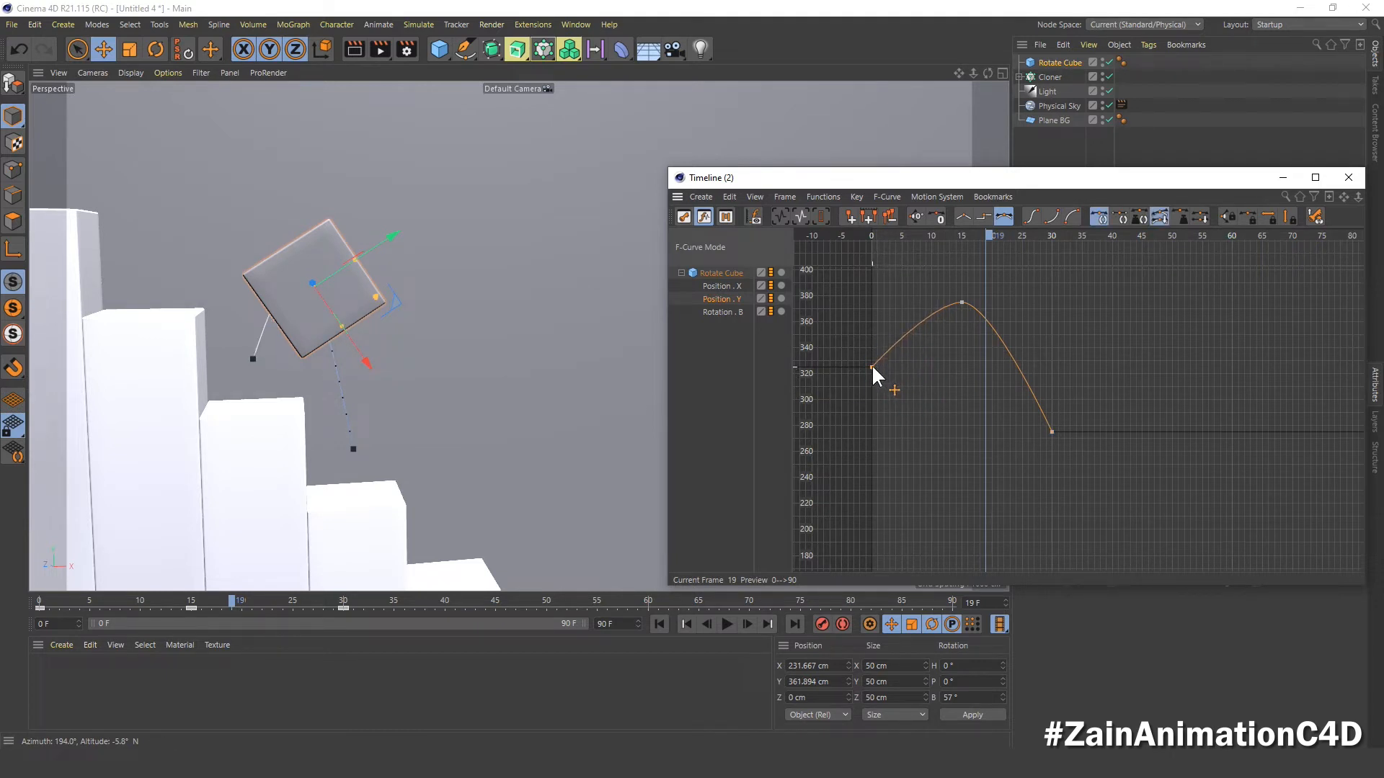
click(874, 376)
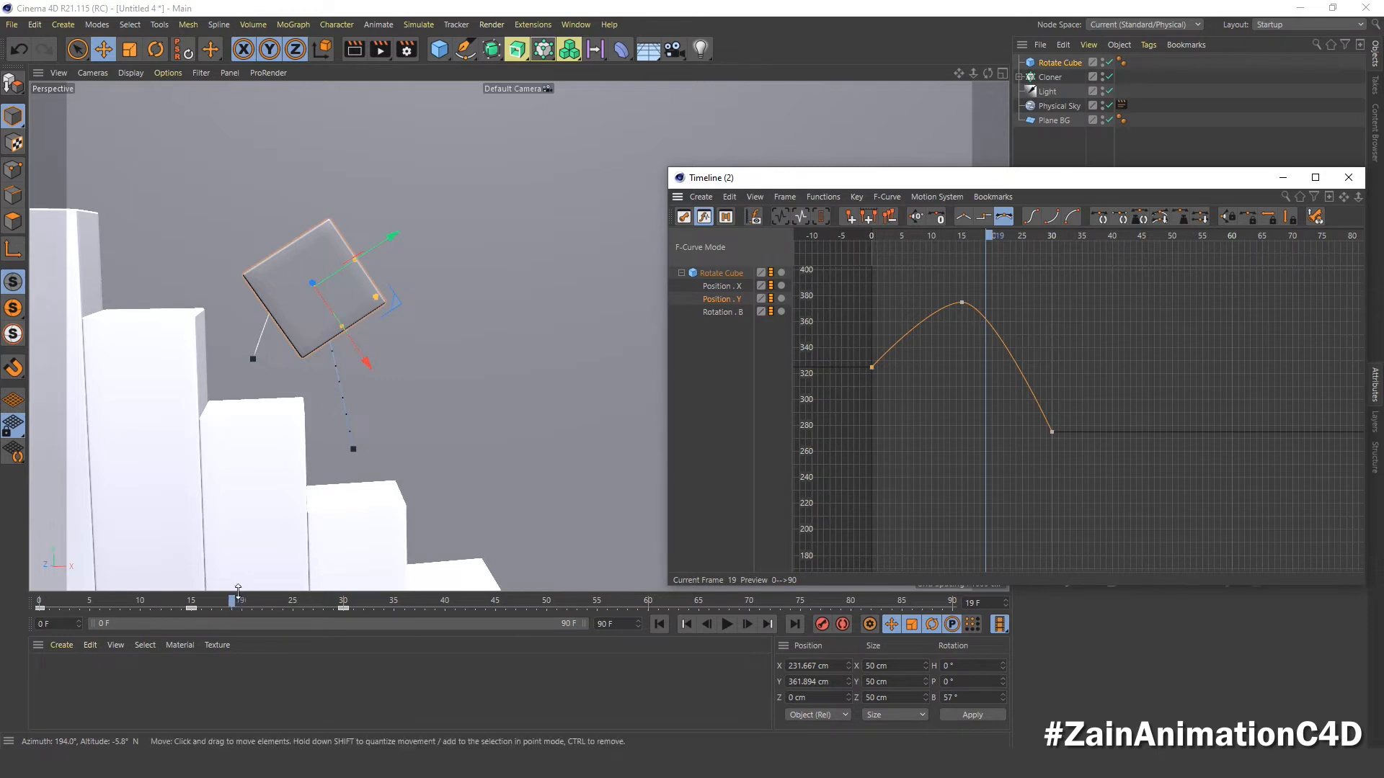
- Play the animation from frame 0 to check the cube's tumble, and return to the start
drag(231, 593, 4, 634)
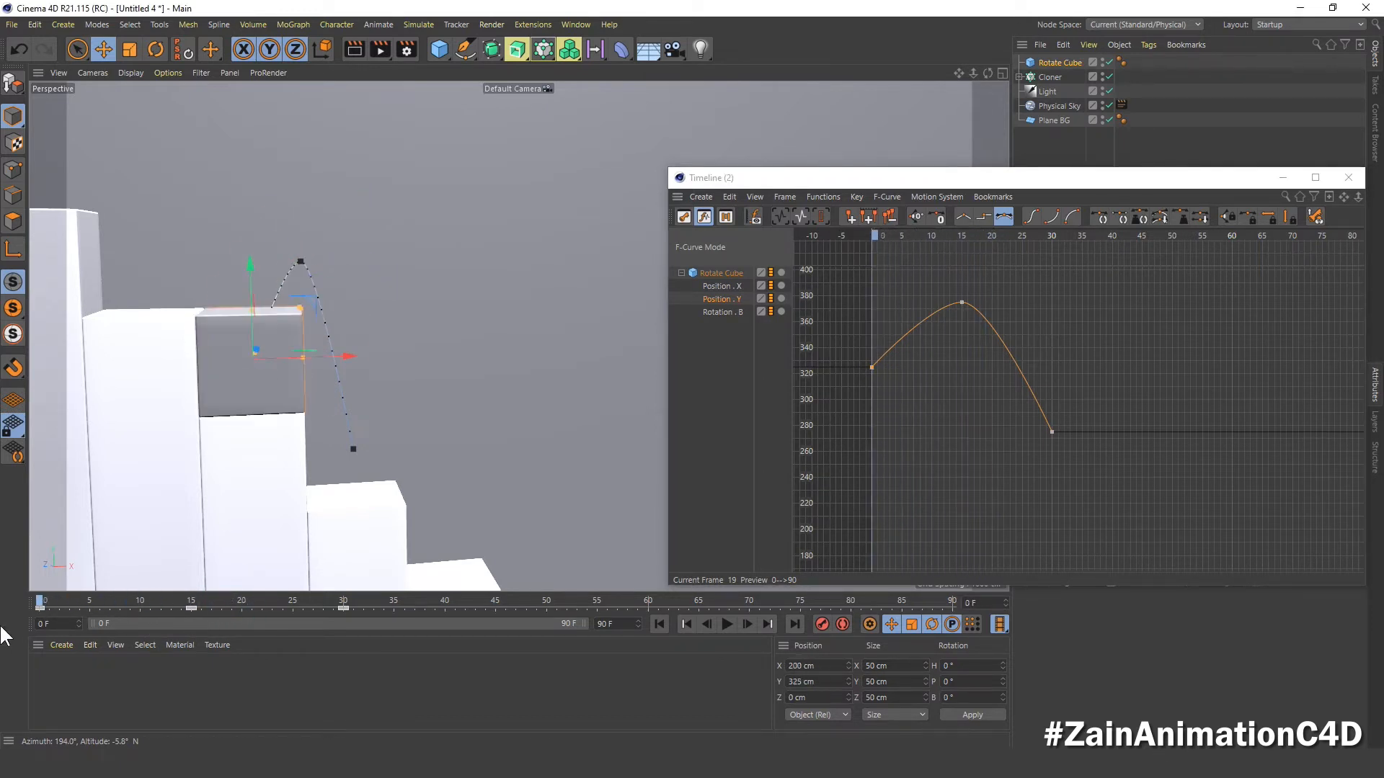
click(728, 624)
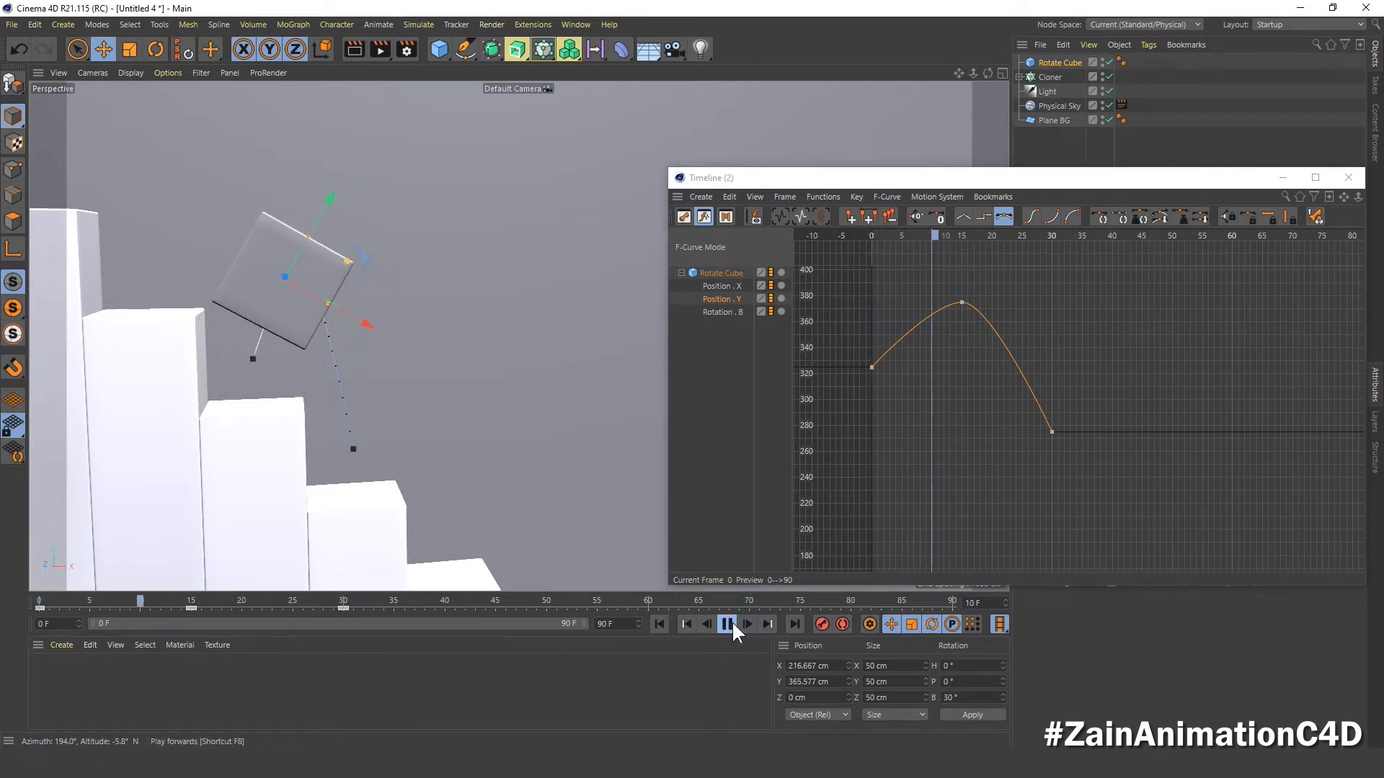
click(726, 624)
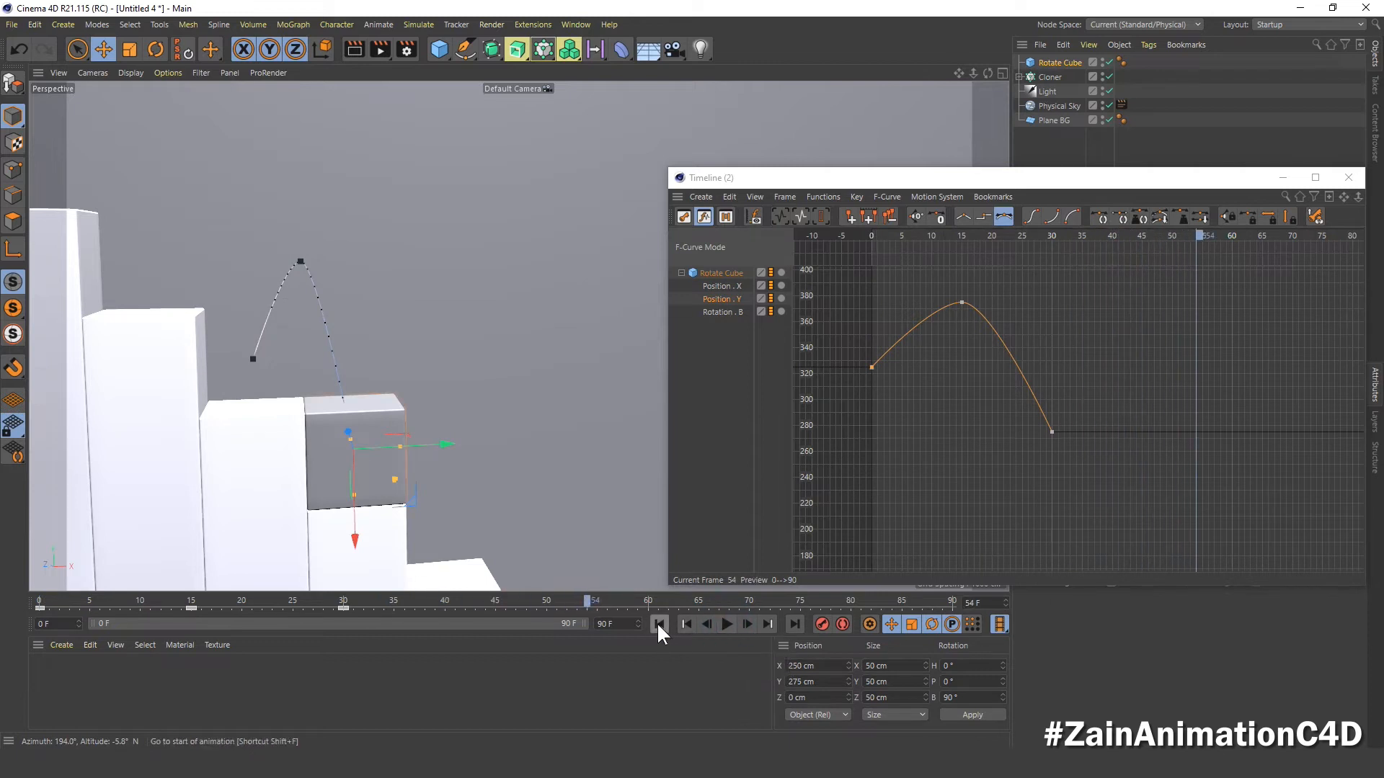
click(658, 624)
- Lengthen the frame 15 key's horizontal tangents on the Position . Y curve for a rounder arc and play the animation from the start
drag(920, 281, 1014, 303)
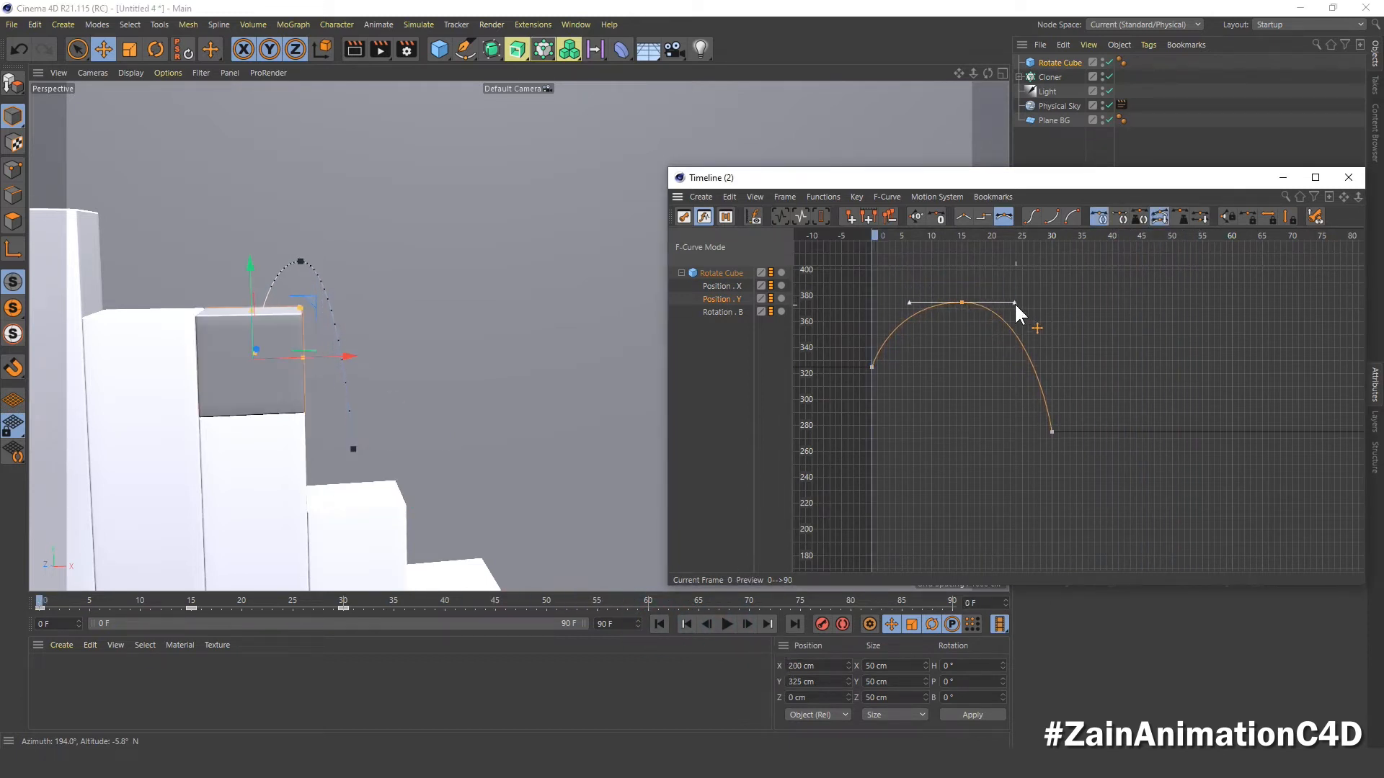
click(659, 624)
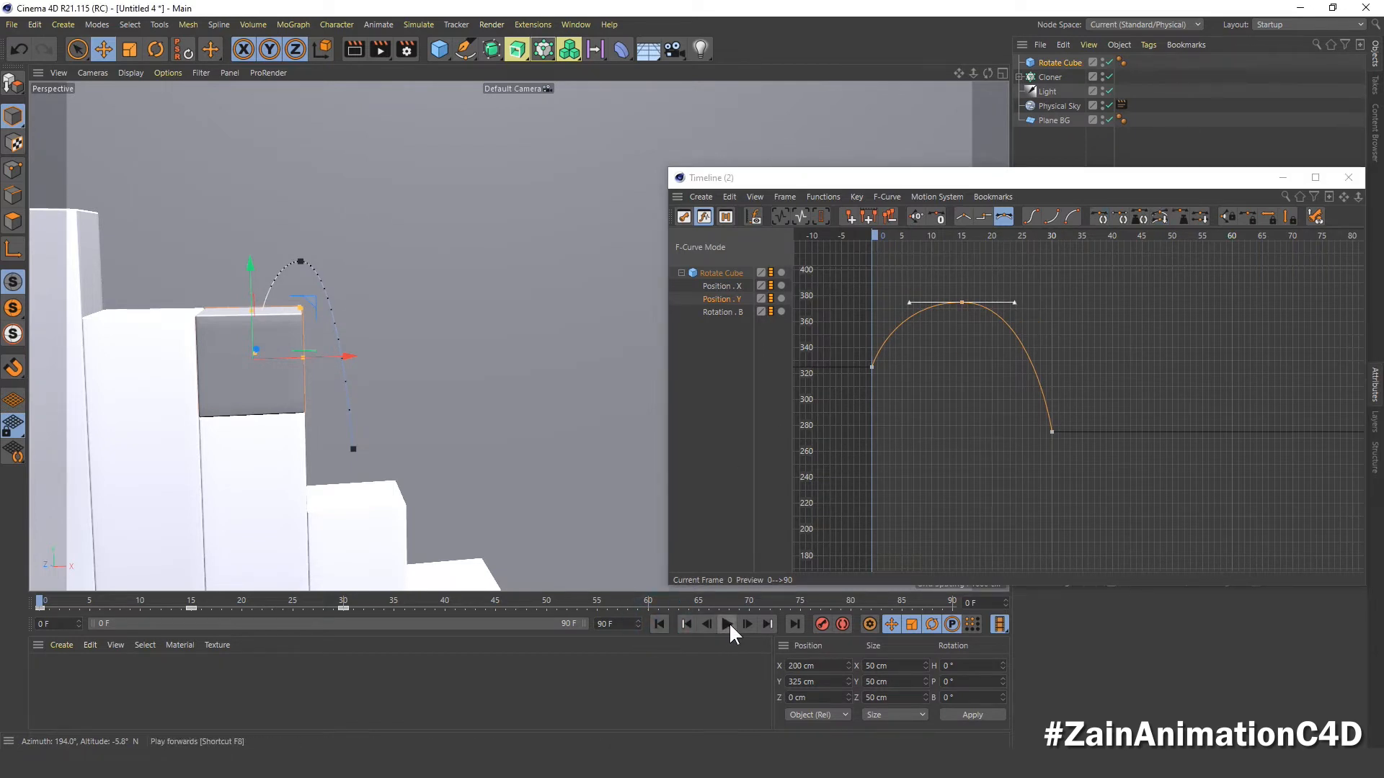
click(728, 624)
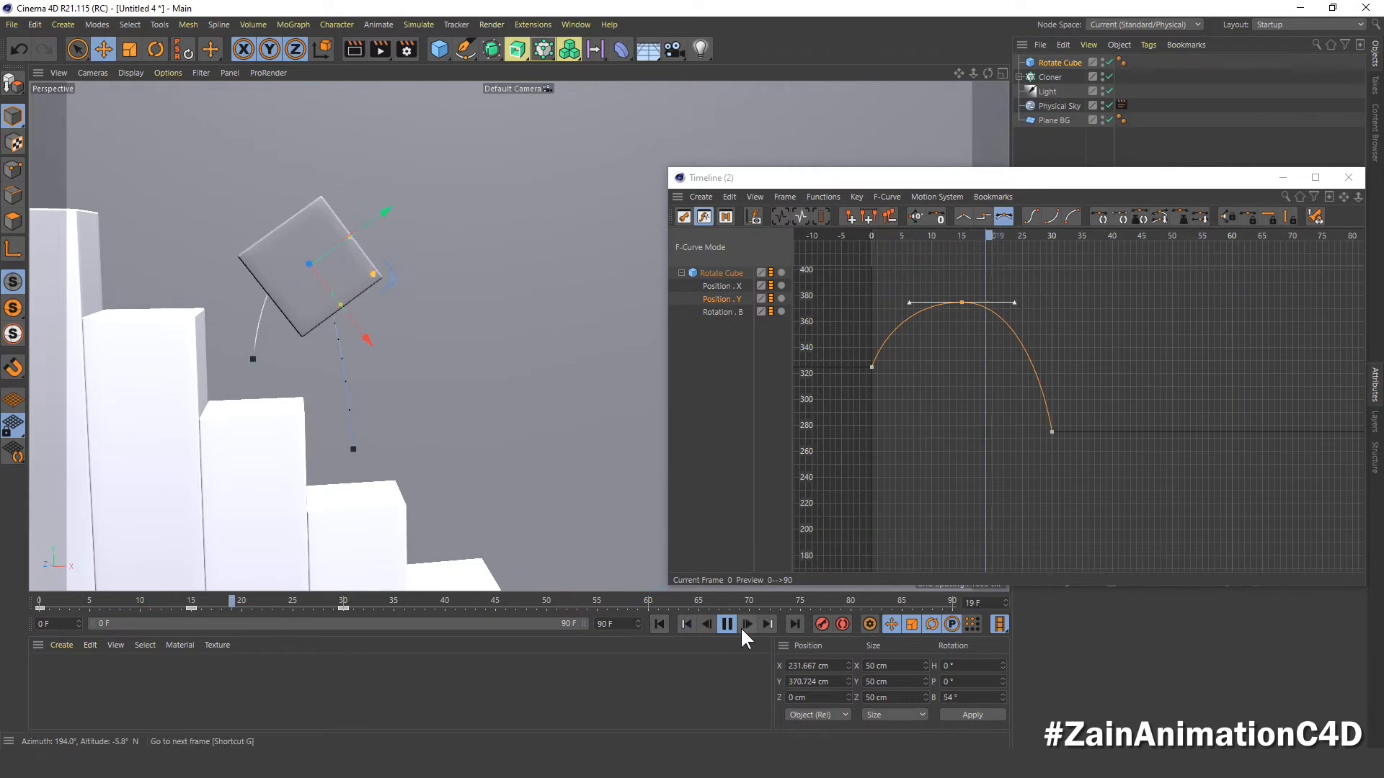
click(727, 624)
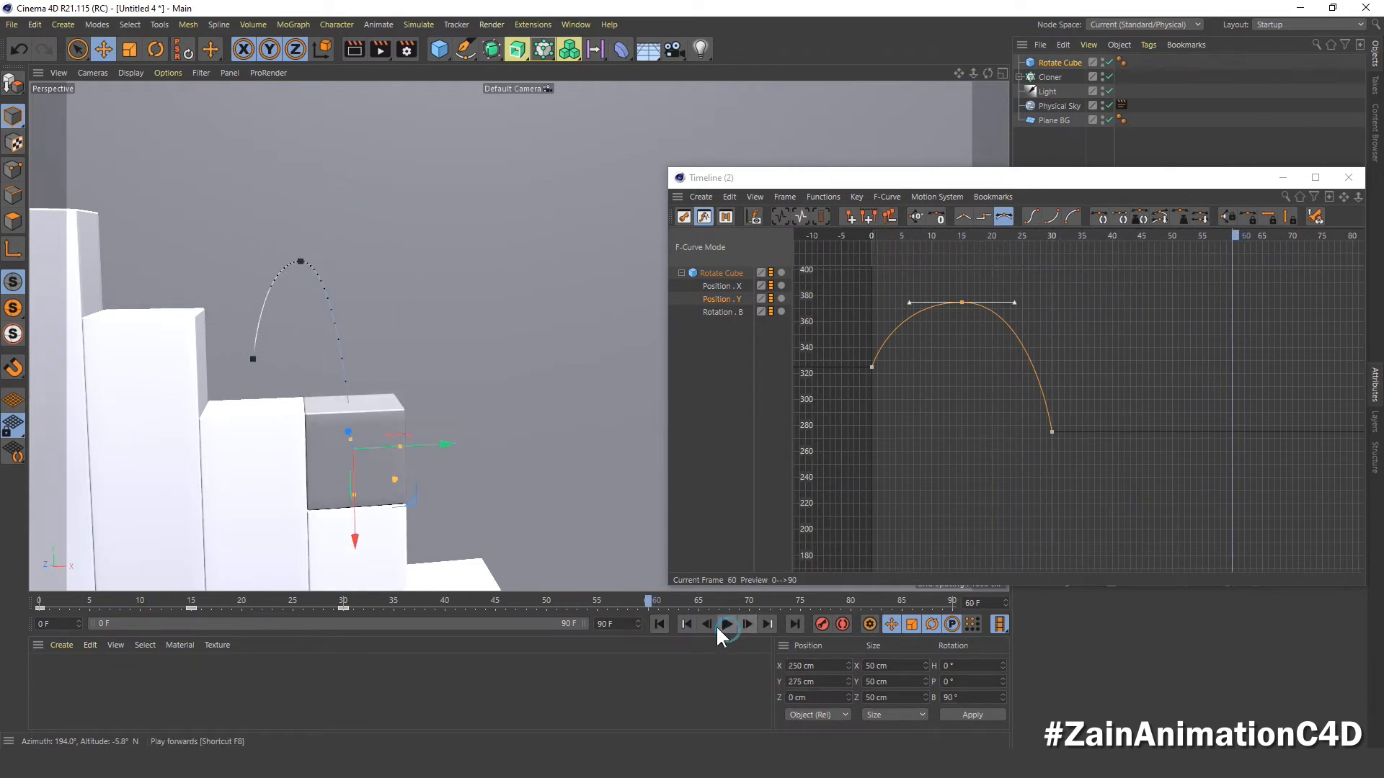
click(656, 621)
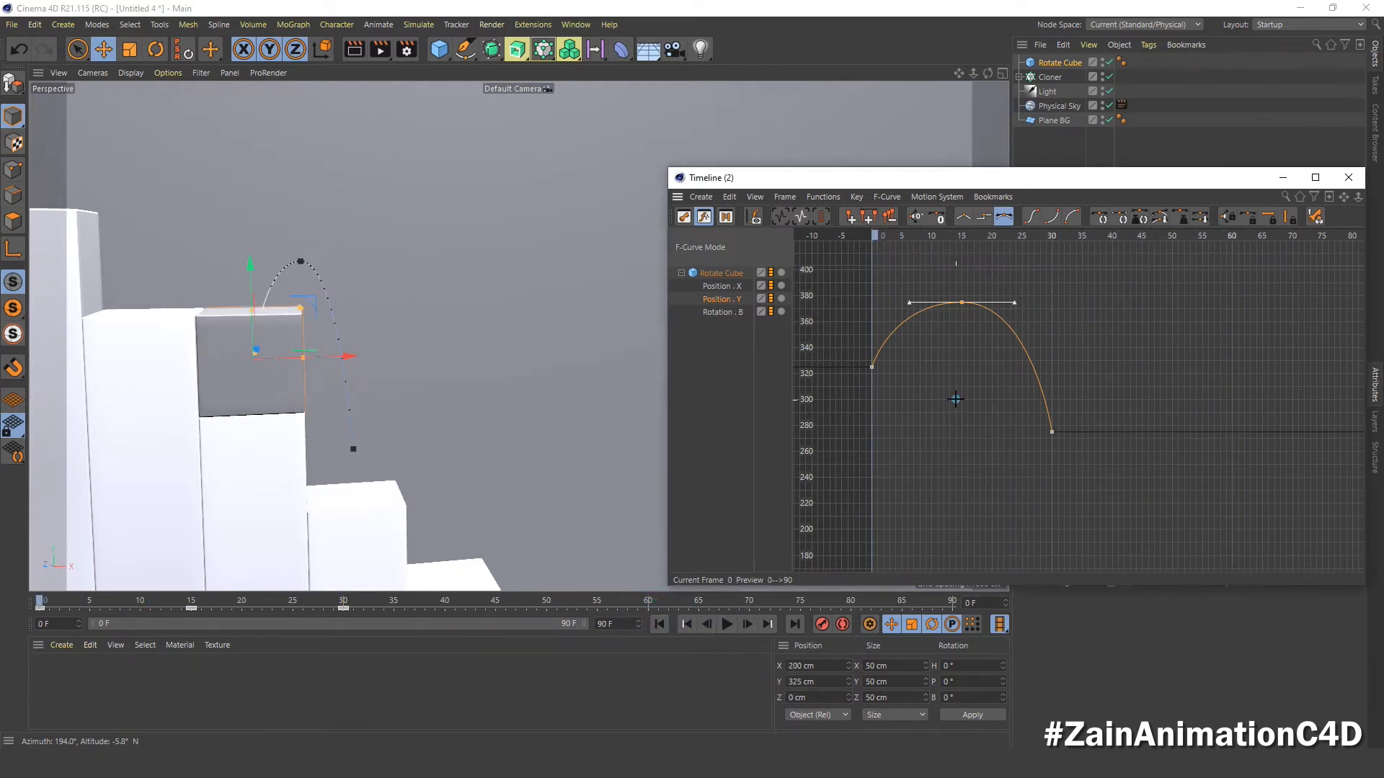
- Tilt the frame 15 key's tangents slightly downward toward frame 30 and play the animation from the start
click(1012, 302)
drag(1022, 305, 1029, 314)
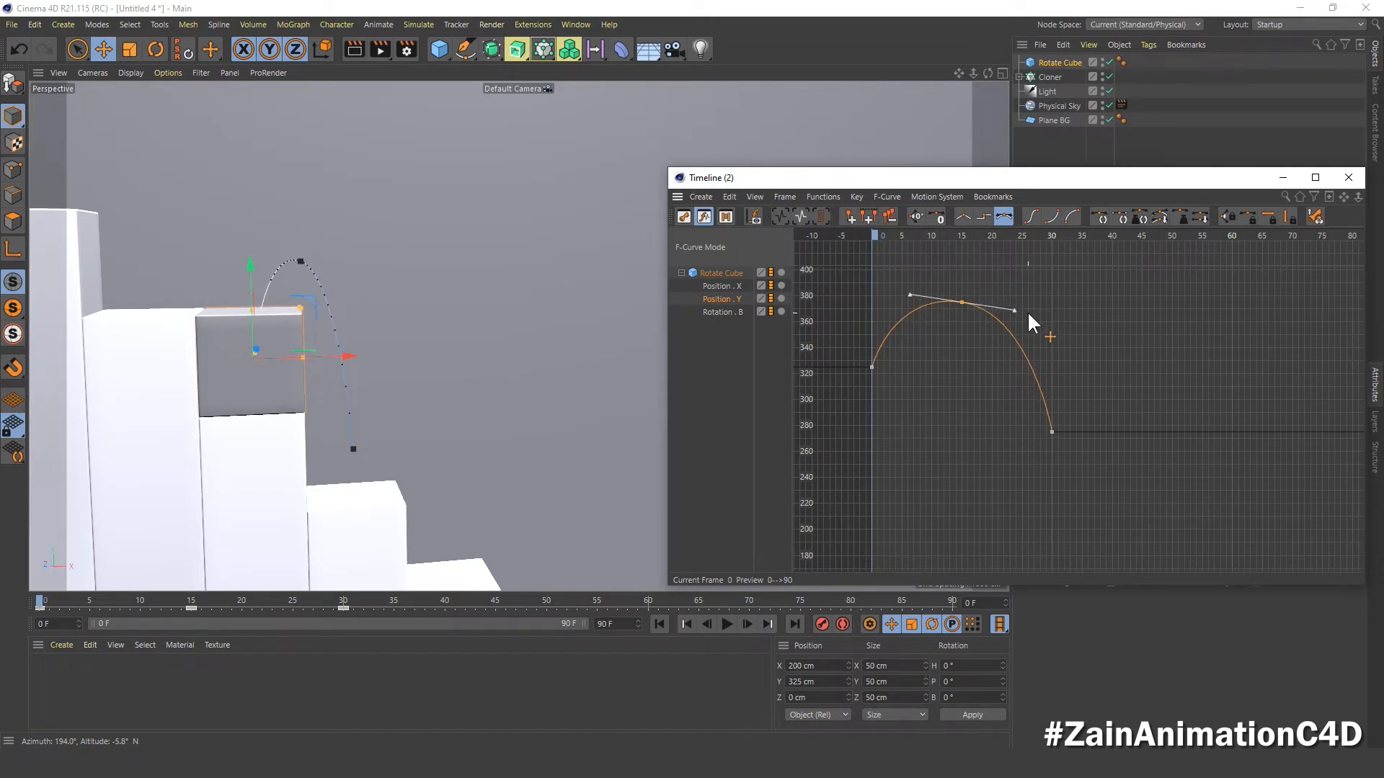
click(659, 624)
click(726, 624)
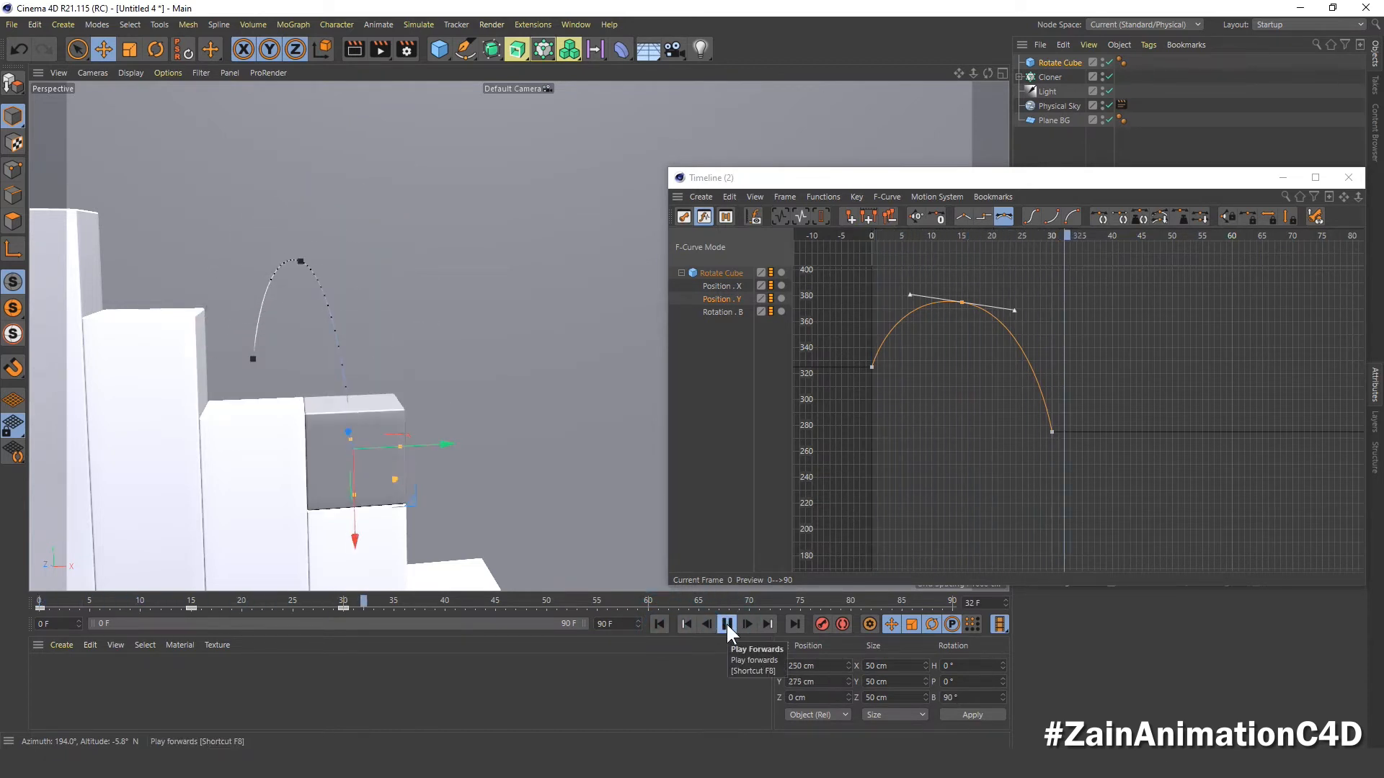
click(727, 624)
click(659, 624)
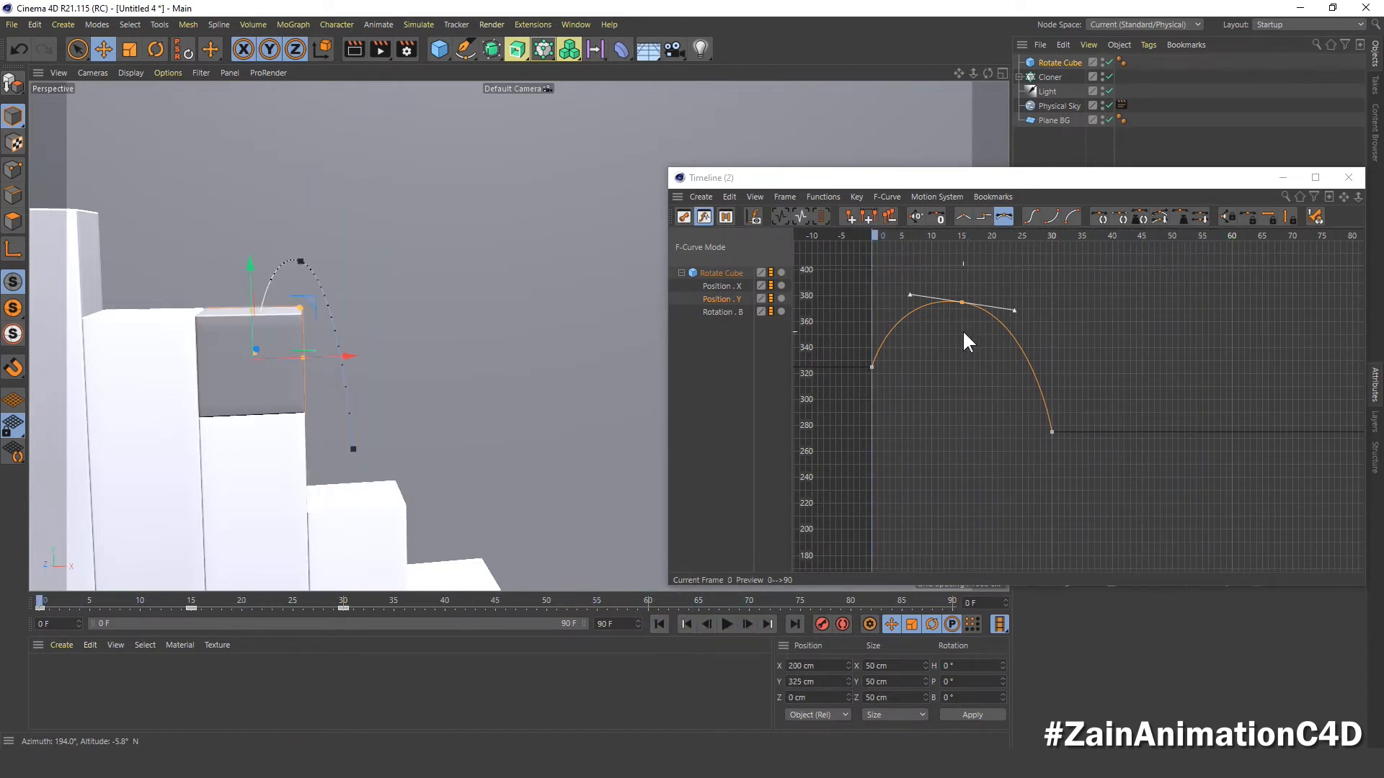
- Shorten the frame 15 key's tilted tangents slightly, and play and scrub the animation to check the landing
drag(911, 291, 912, 293)
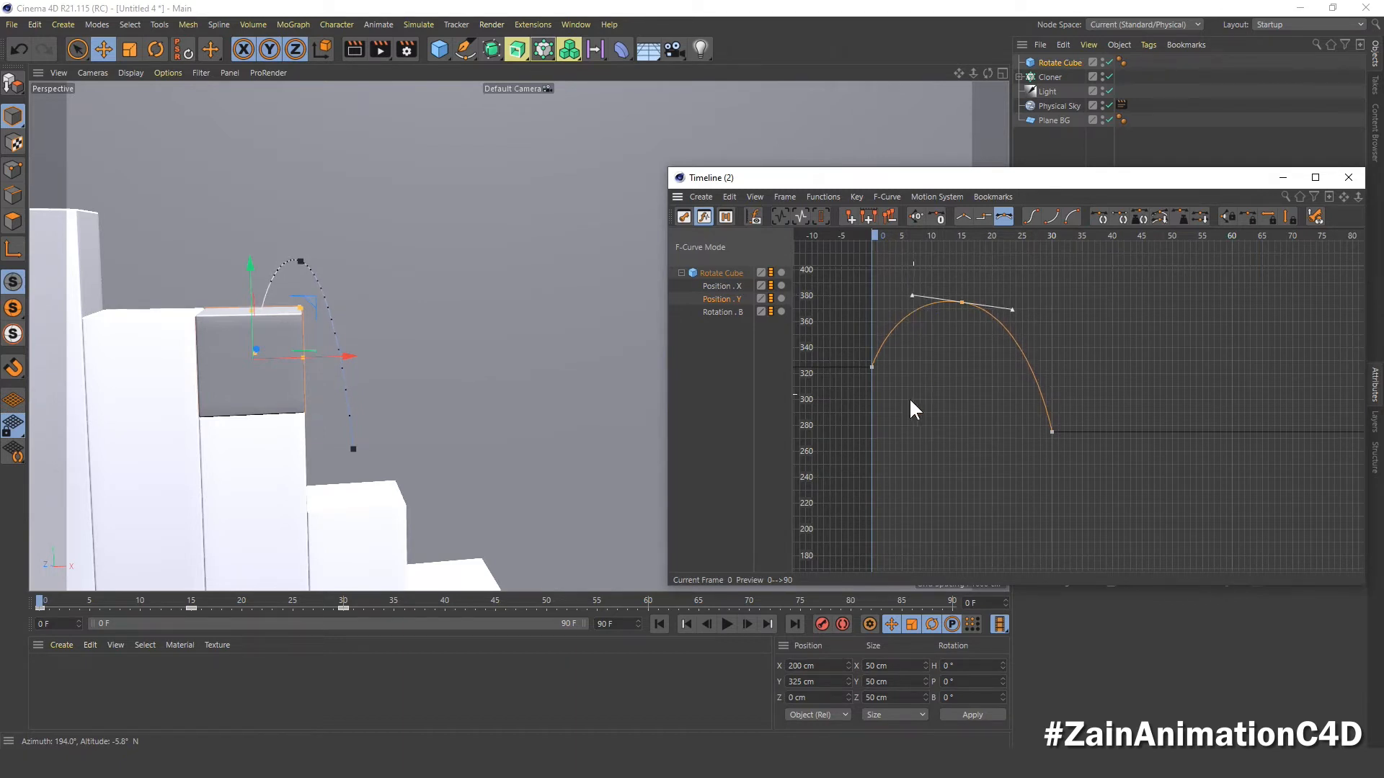
click(974, 456)
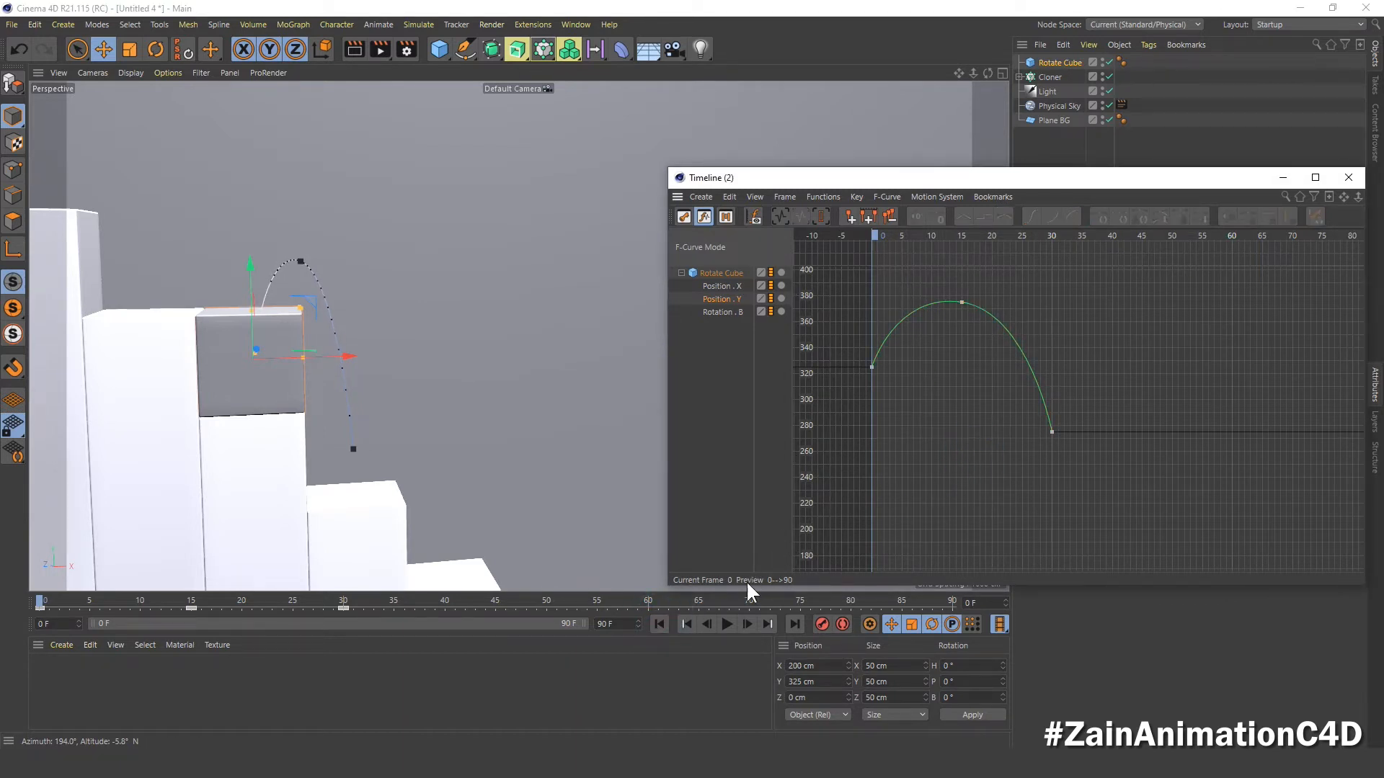
click(728, 624)
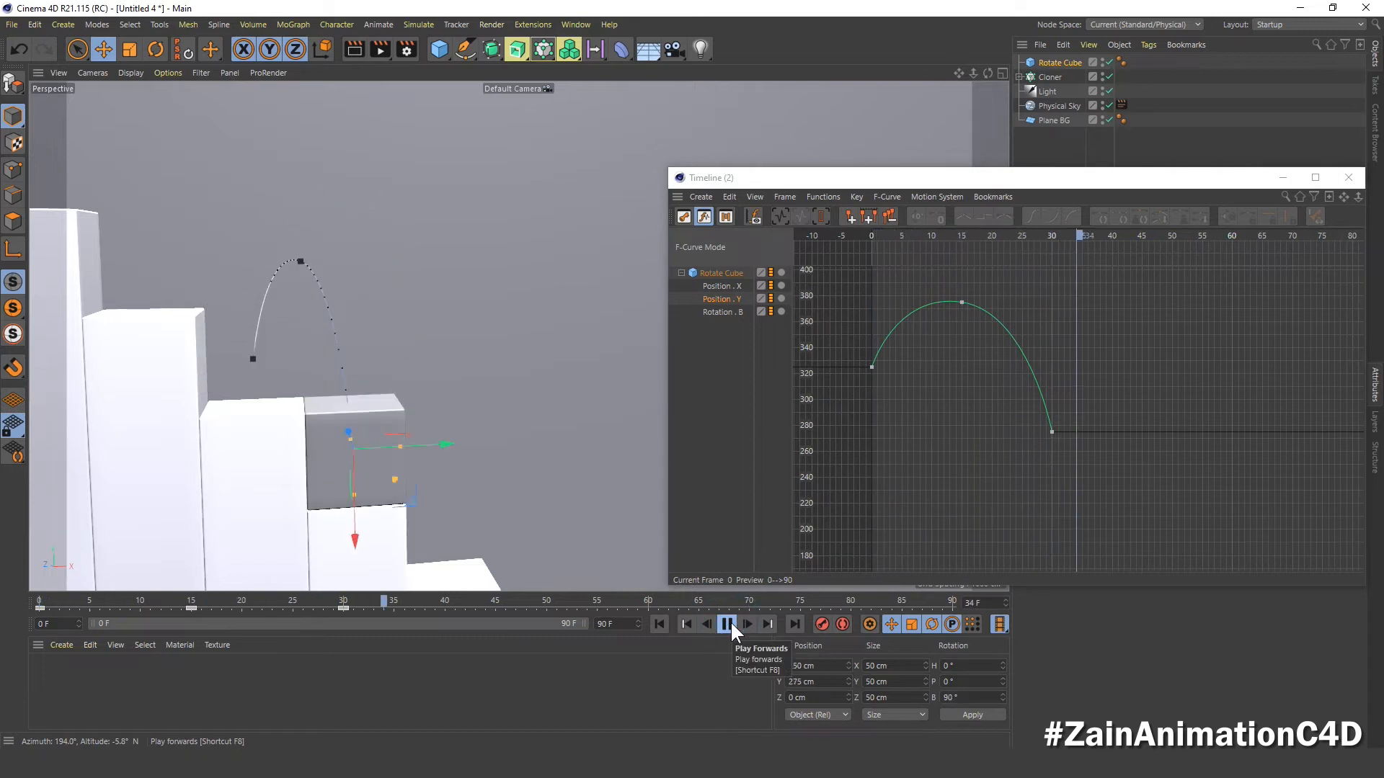
click(728, 624)
drag(352, 600, 405, 682)
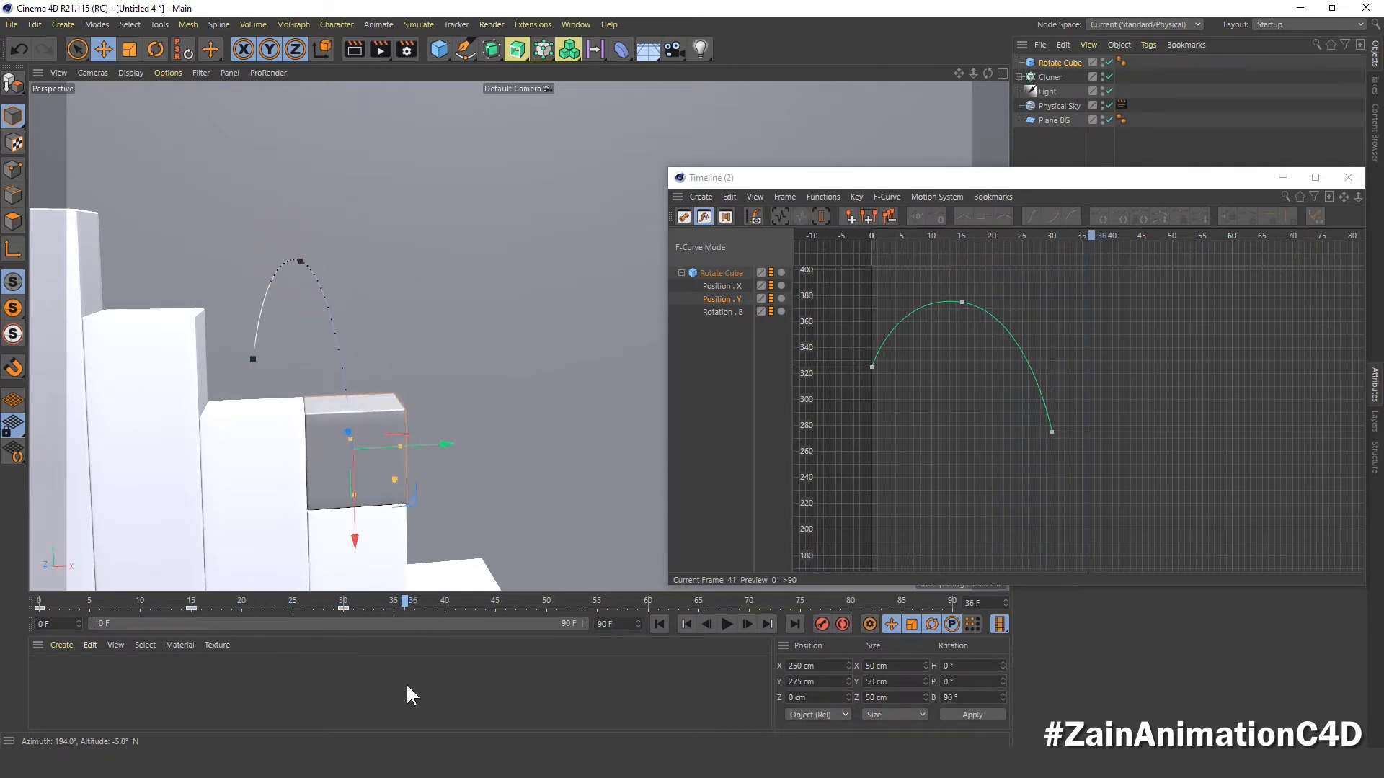
- Lengthen the frame 15 key's tilted tangents to about frames 5 and 25, and replay the motion
click(960, 304)
drag(910, 293, 901, 290)
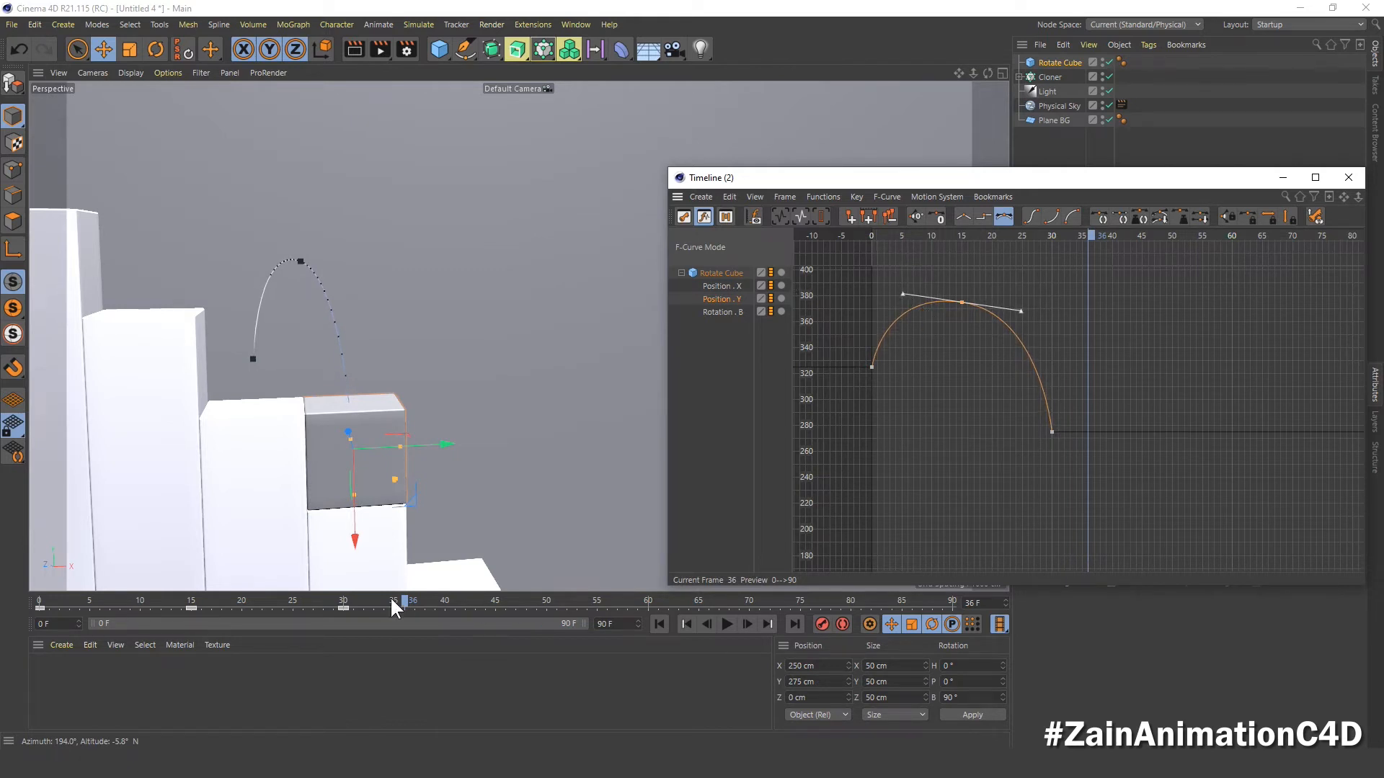
drag(406, 601, 486, 645)
click(657, 621)
click(727, 623)
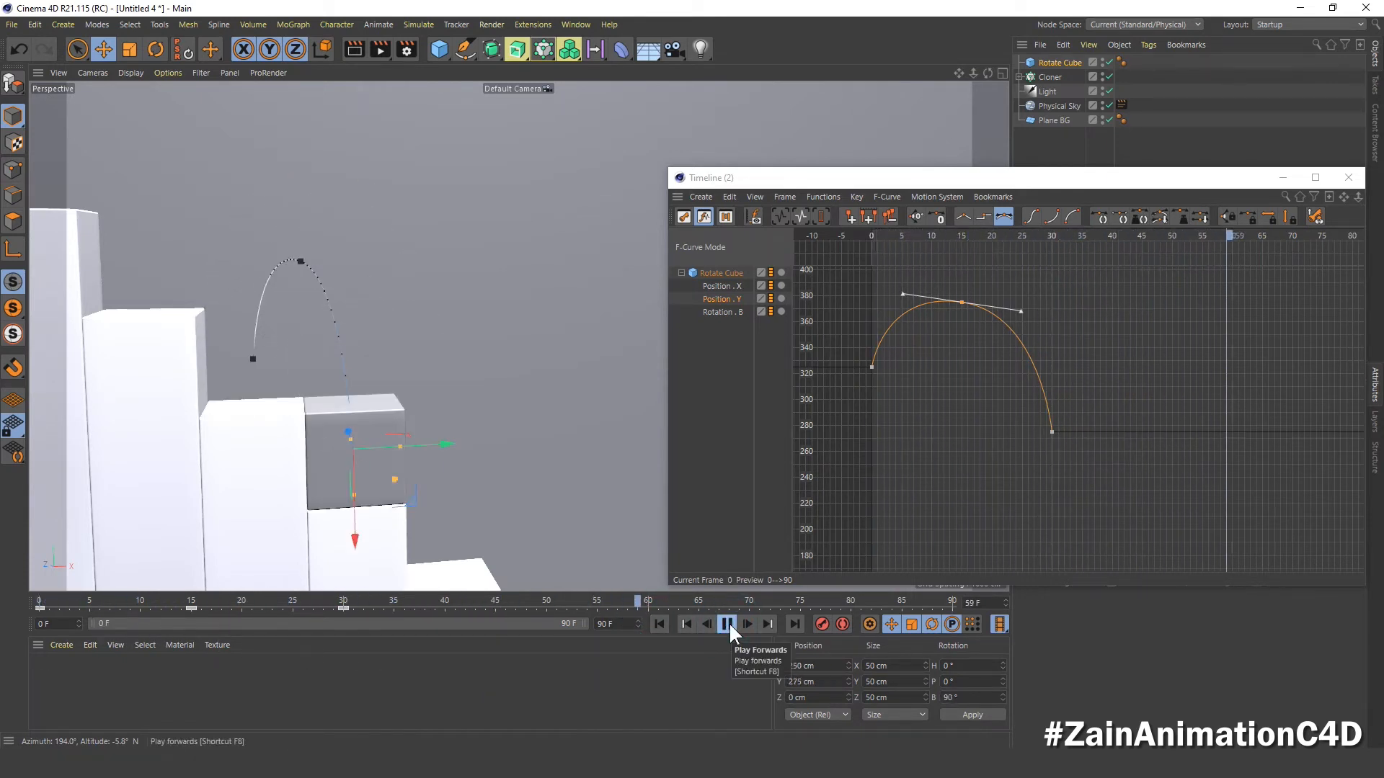
click(658, 622)
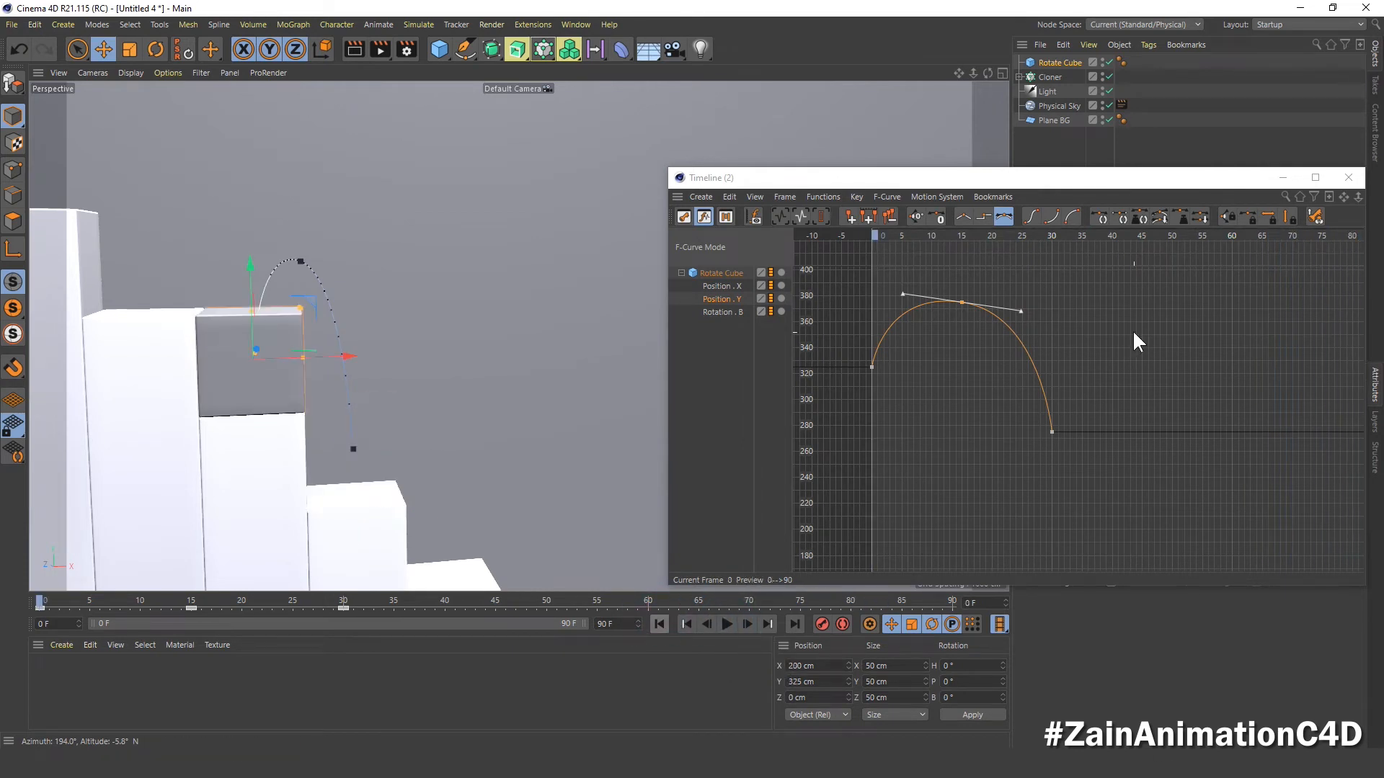
- Deselect the Position . Y keys and close the F-curve timeline
click(1057, 330)
click(1057, 329)
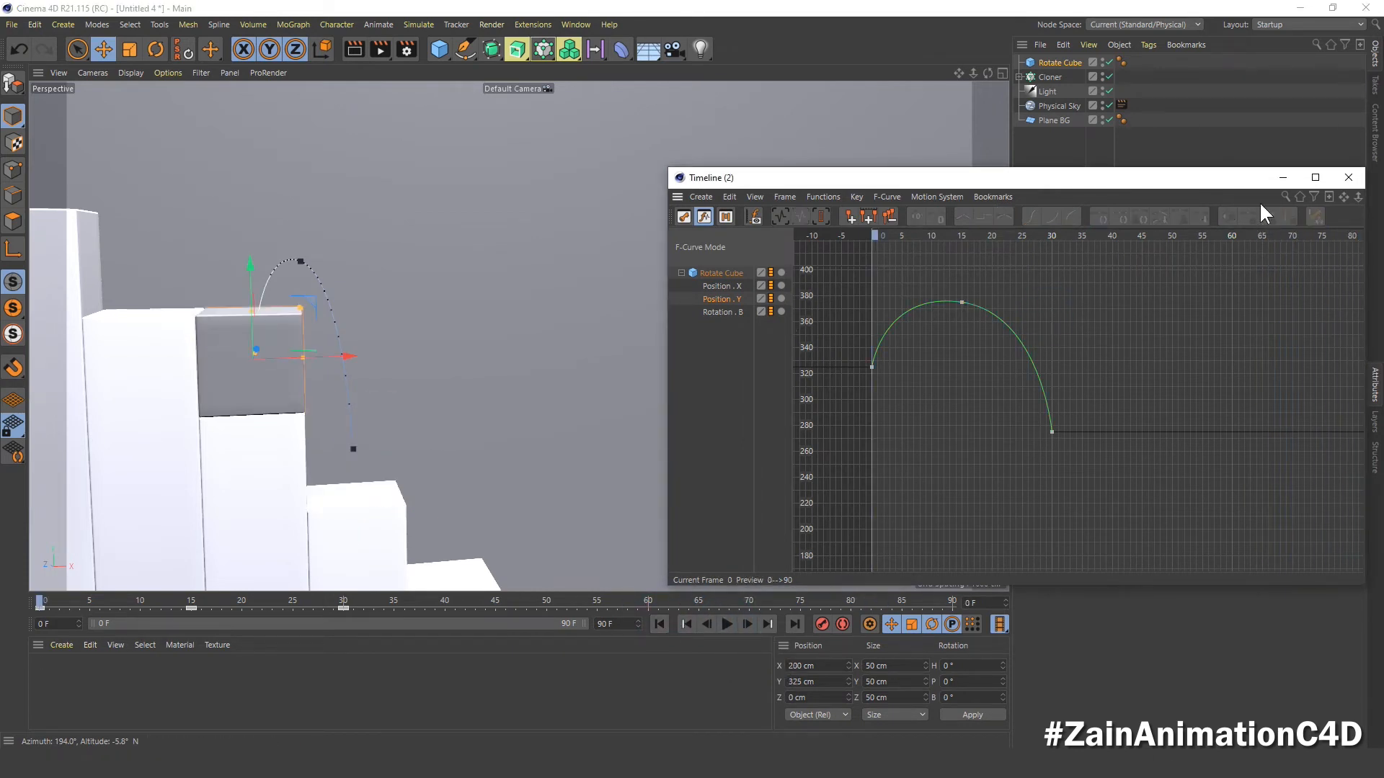
click(1348, 178)
right_click(1054, 62)
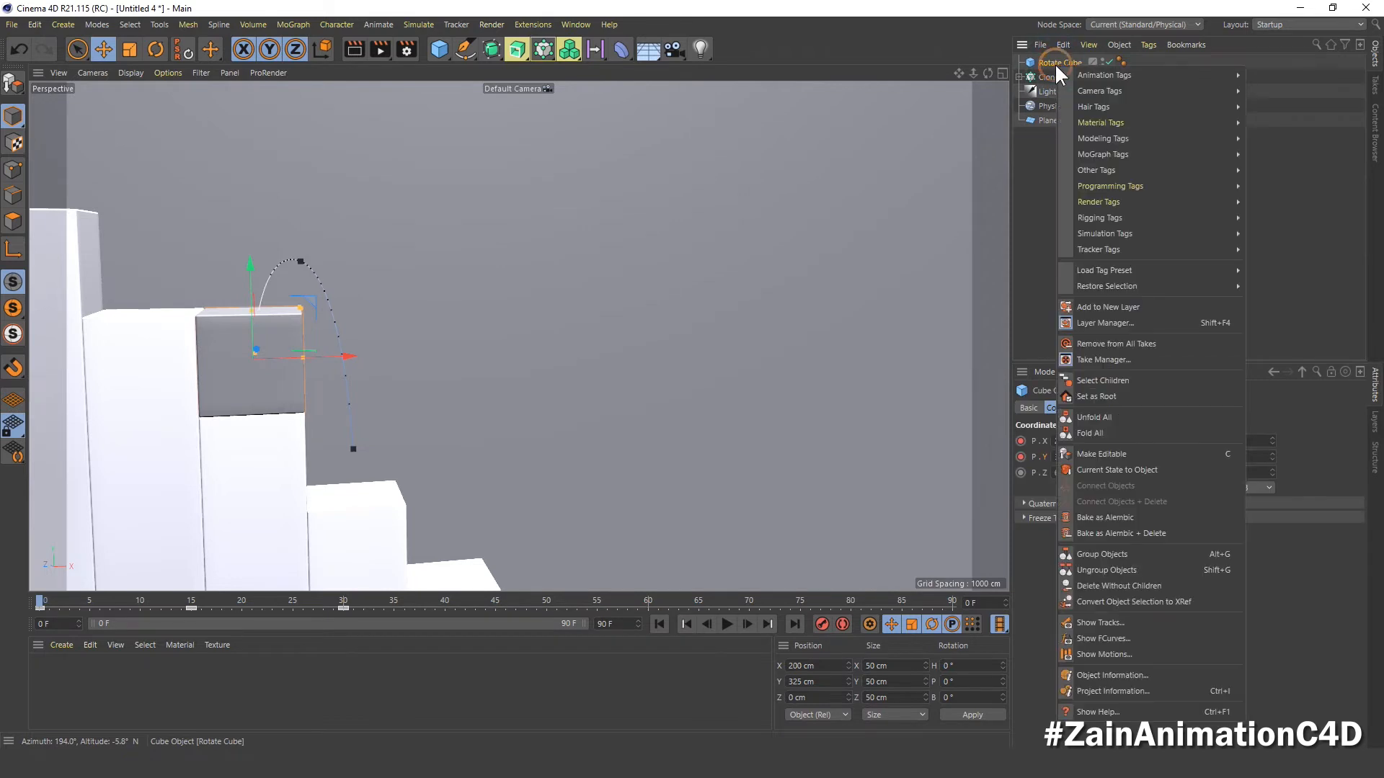
click(713, 3)
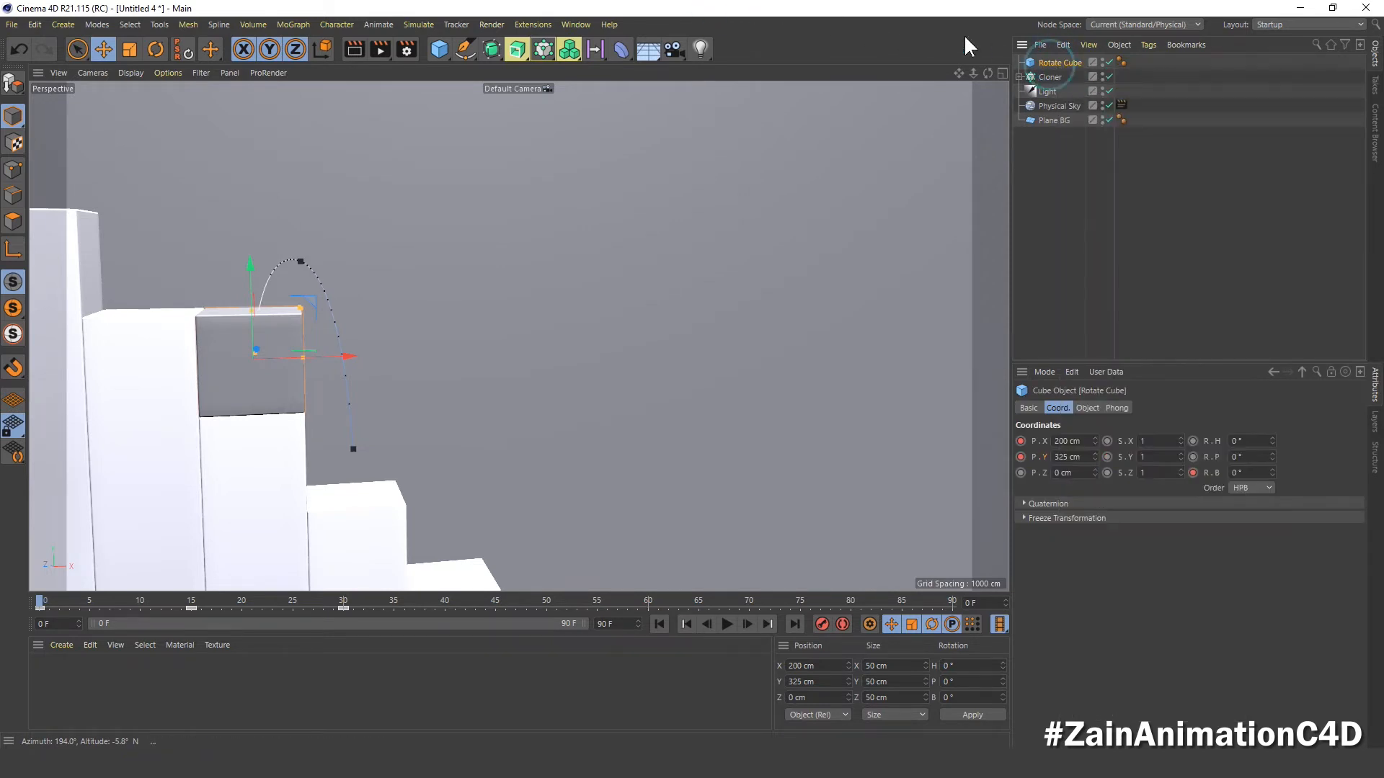
- Open the Dope Sheet timeline and select Rotate Cube's animation tracks there to show their track properties
click(574, 26)
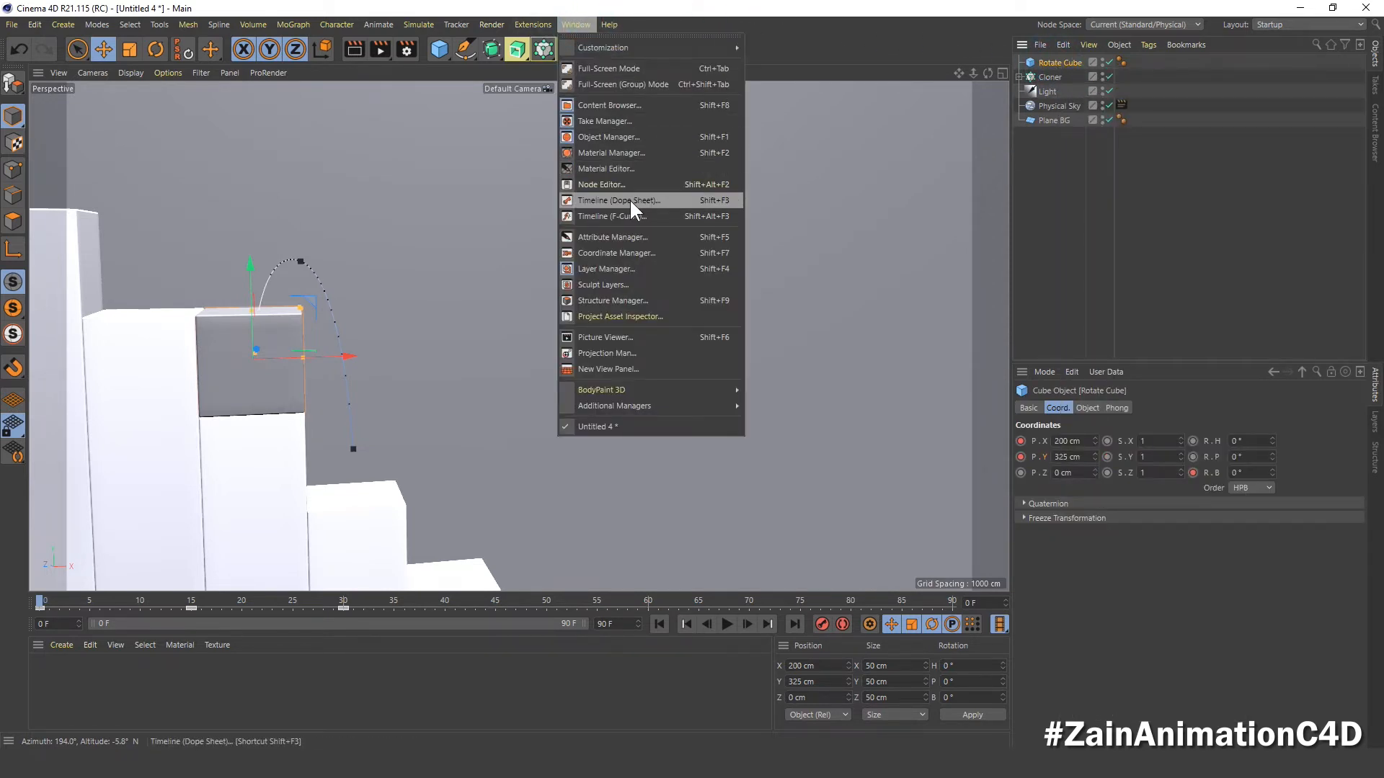
click(605, 201)
drag(801, 189, 596, 9)
click(443, 118)
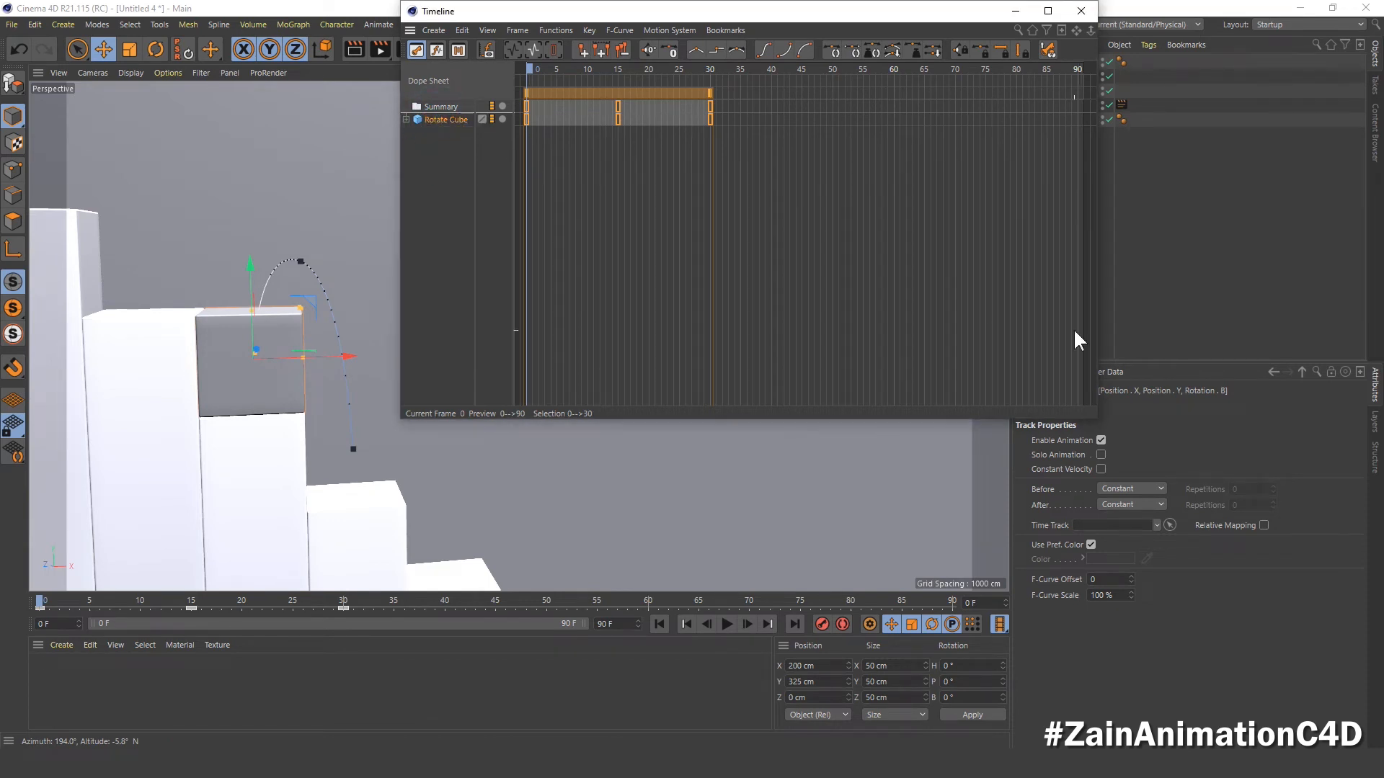
- Set the selected tracks' After behaviour to Offset Repeat with 4 repetitions
click(1040, 505)
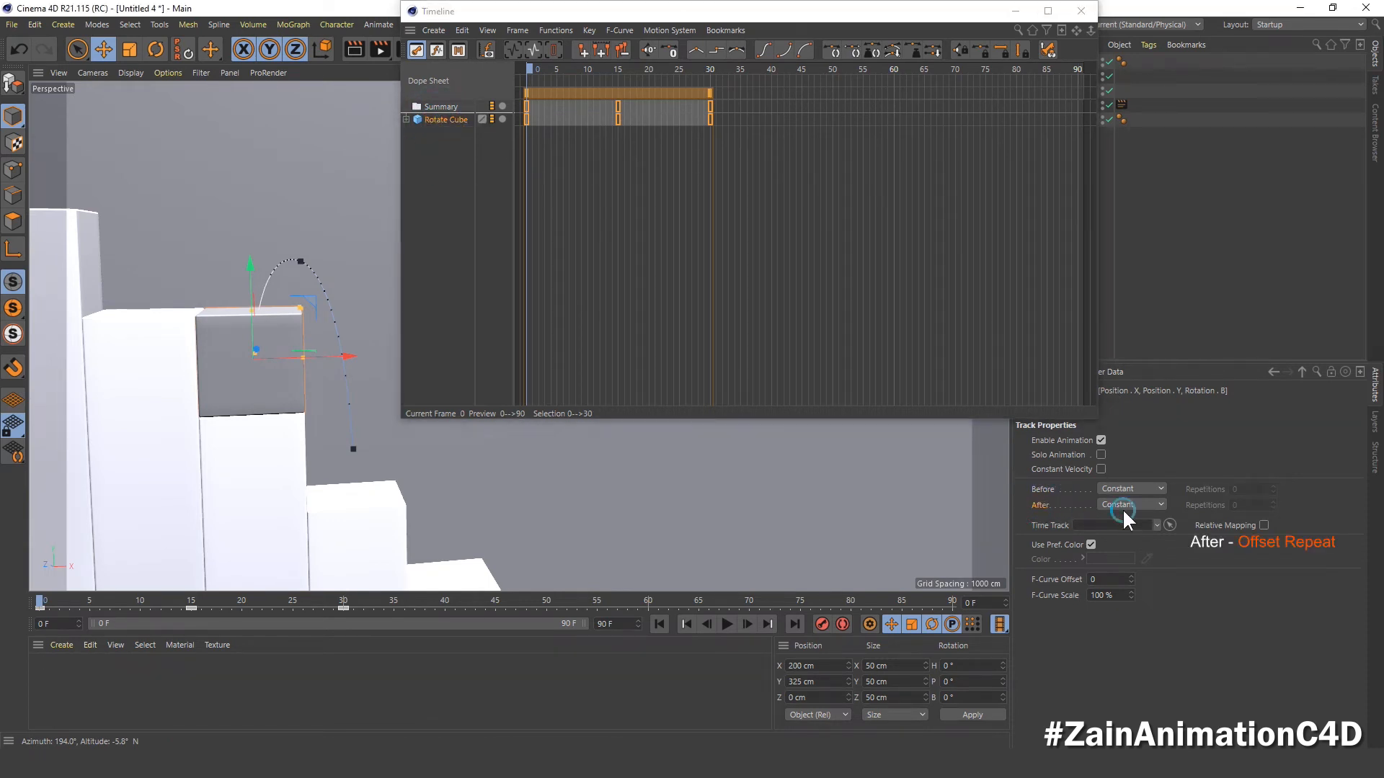
click(1122, 506)
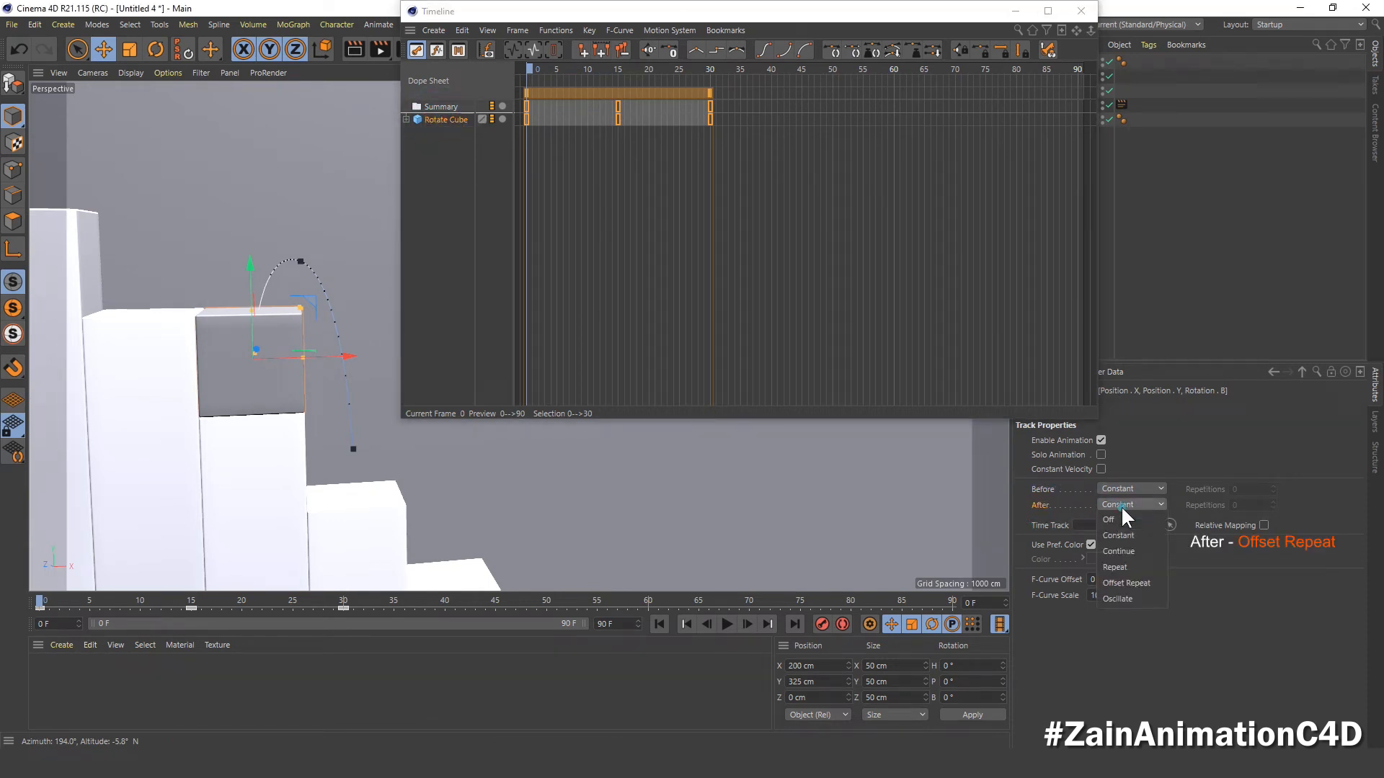
click(1144, 583)
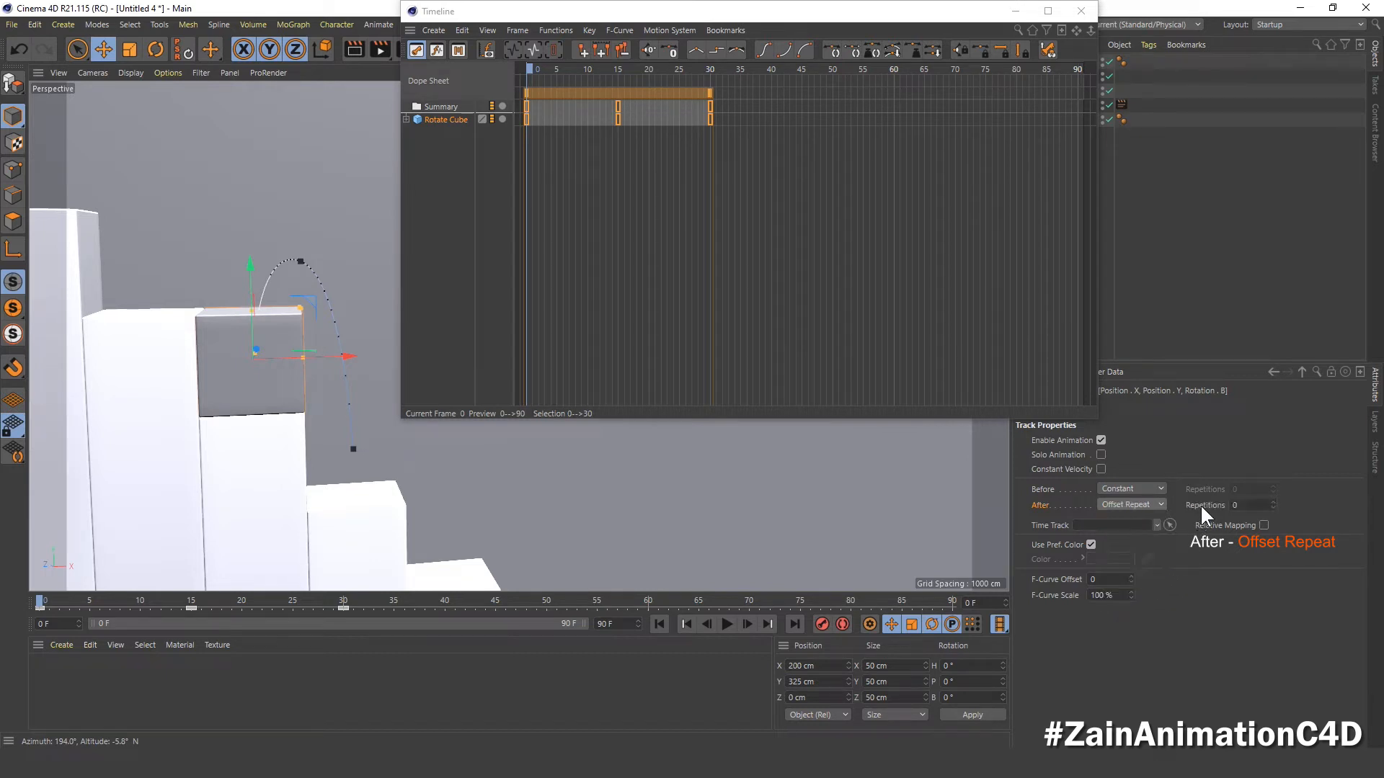
click(1243, 504)
- Close the Dope Sheet timeline and play the repeated tumbling animation in the perspective view
click(1081, 12)
click(722, 624)
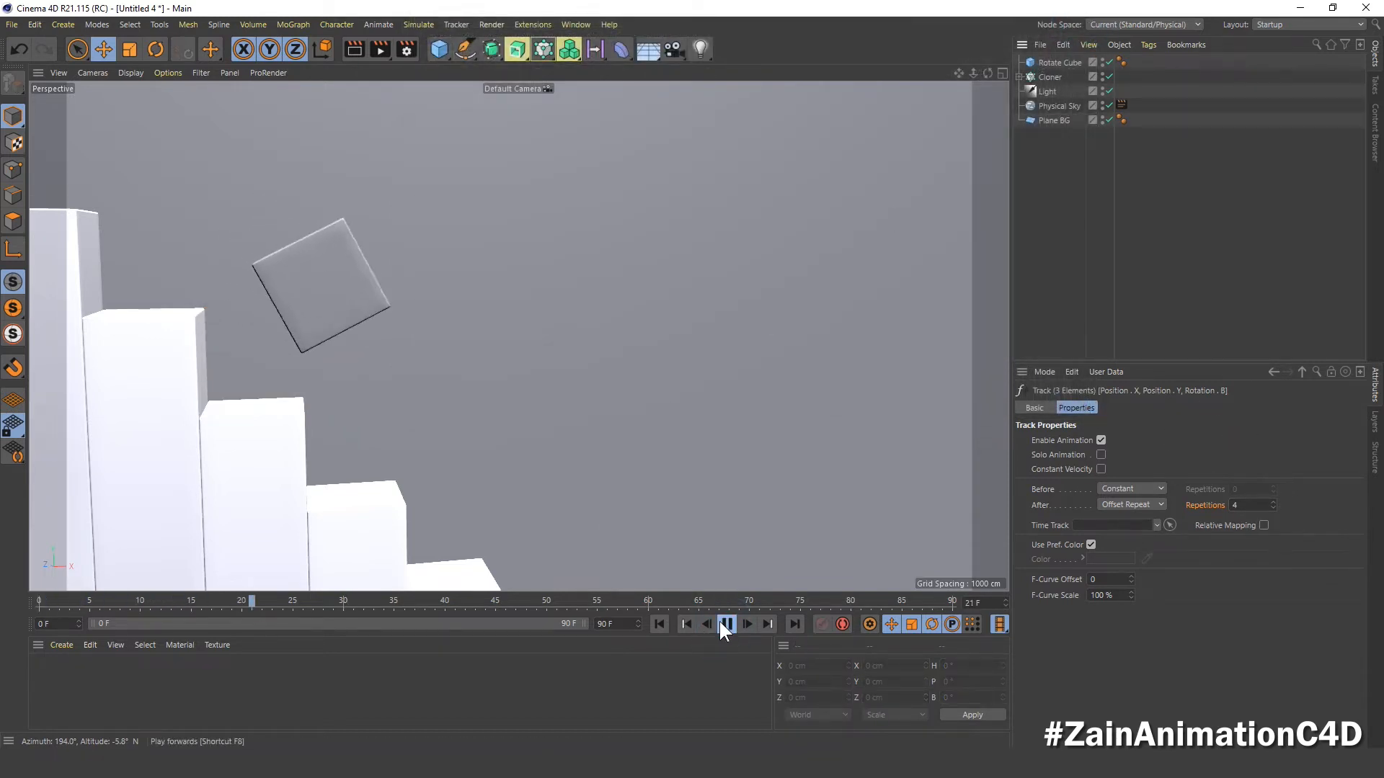
scroll(572, 342, up, 5)
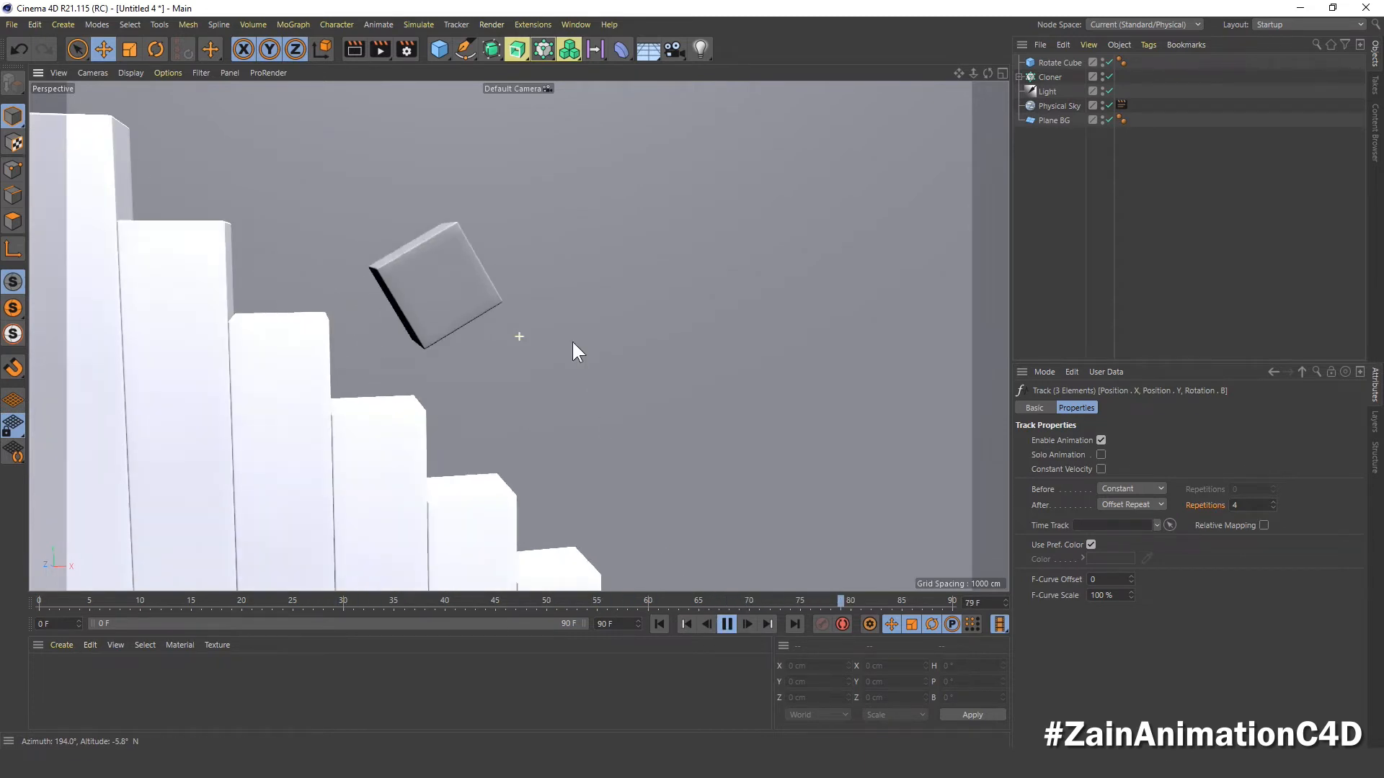
- Stop the tumbling animation playback and return to frame 0
scroll(569, 346, down, 5)
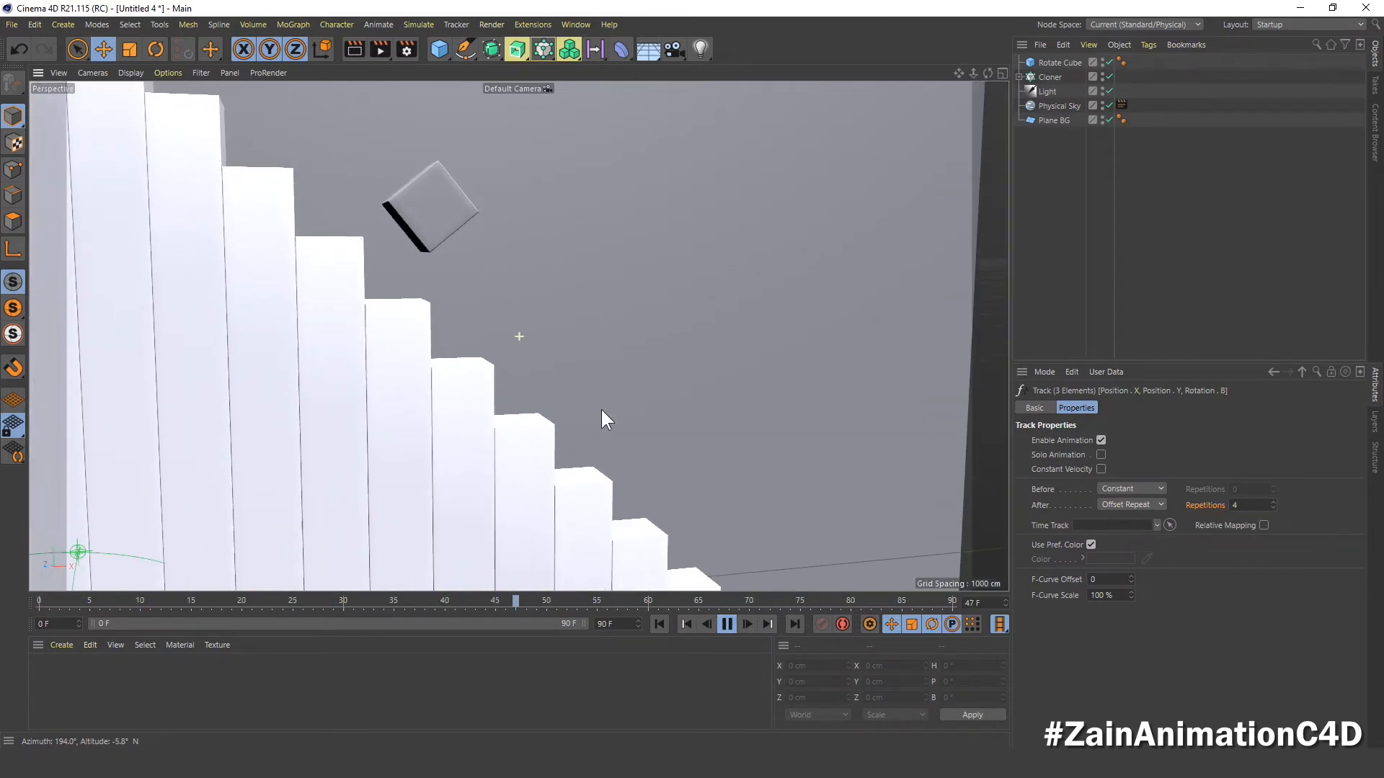
click(729, 624)
click(659, 624)
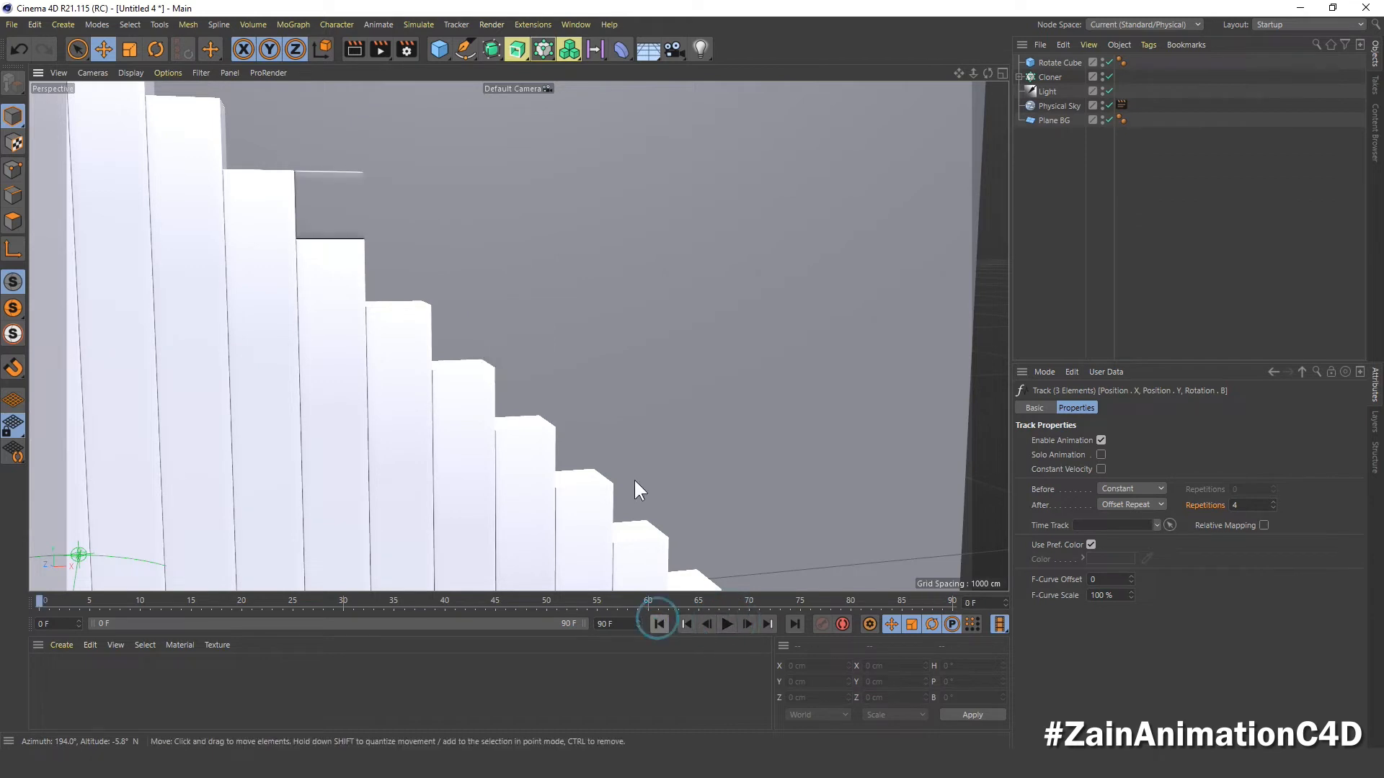
- Add a camera to the scene and look through it in the perspective view
alt+middle_drag(634, 353, 701, 407)
drag(671, 48, 725, 71)
click(1108, 62)
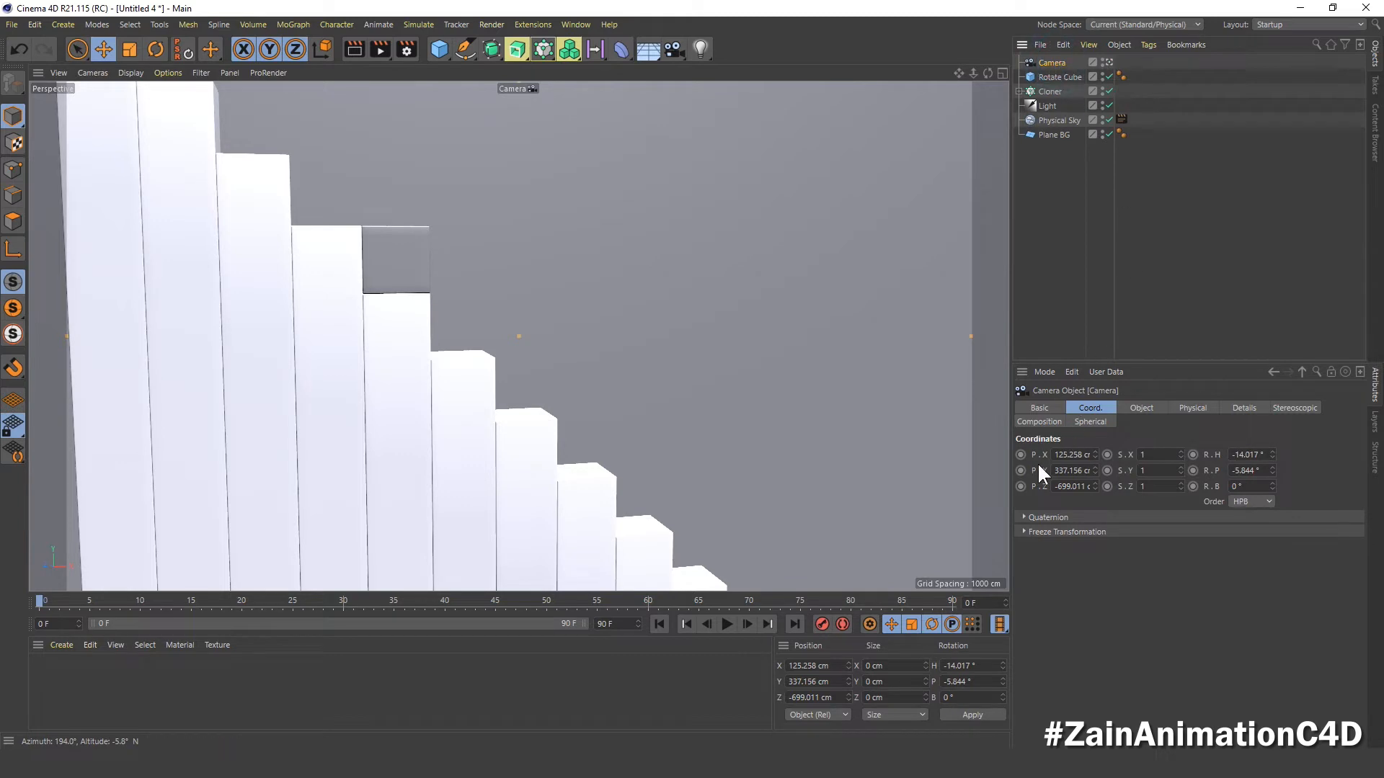
- Set the camera's position to X 350 cm, Y 250 cm and Z -500 cm
click(1069, 454)
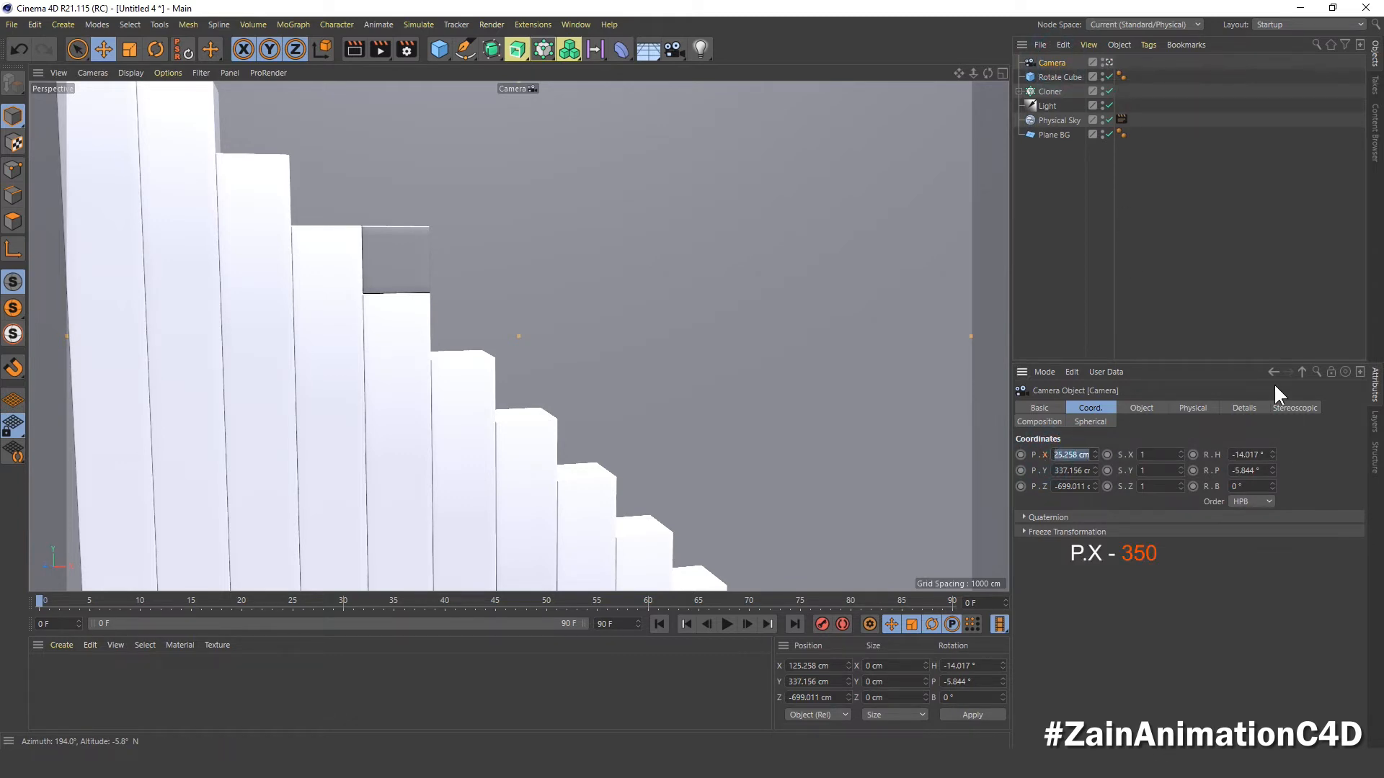
text(350)
key(Tab)
text(250)
key(Tab)
key(BackSpace)
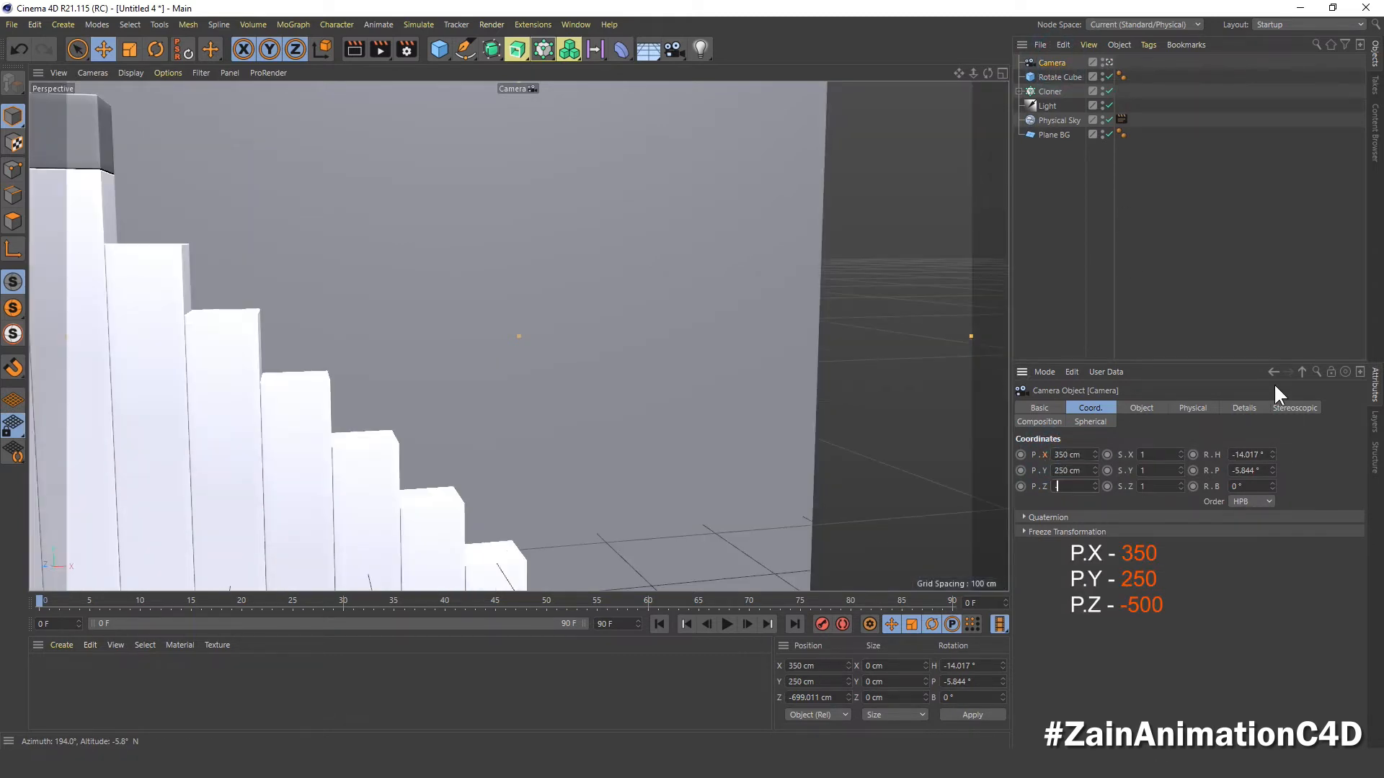
text(-500)
- Set the camera's rotation to H 5°, P 0° and B 33°
key(Tab)
key(Tab)
key(Tab)
key(Tab)
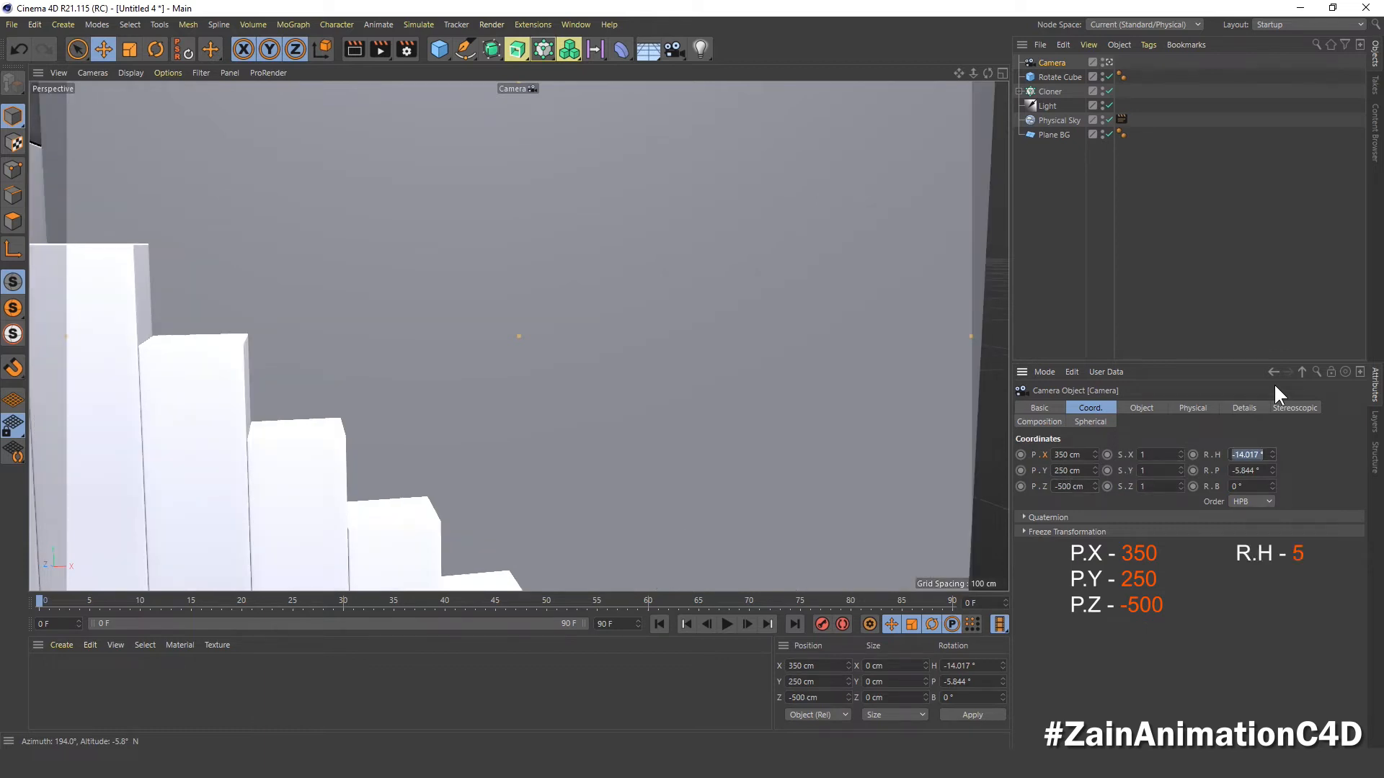
text(5)
key(Tab)
text(0)
key(Tab)
text(33)
key(Return)
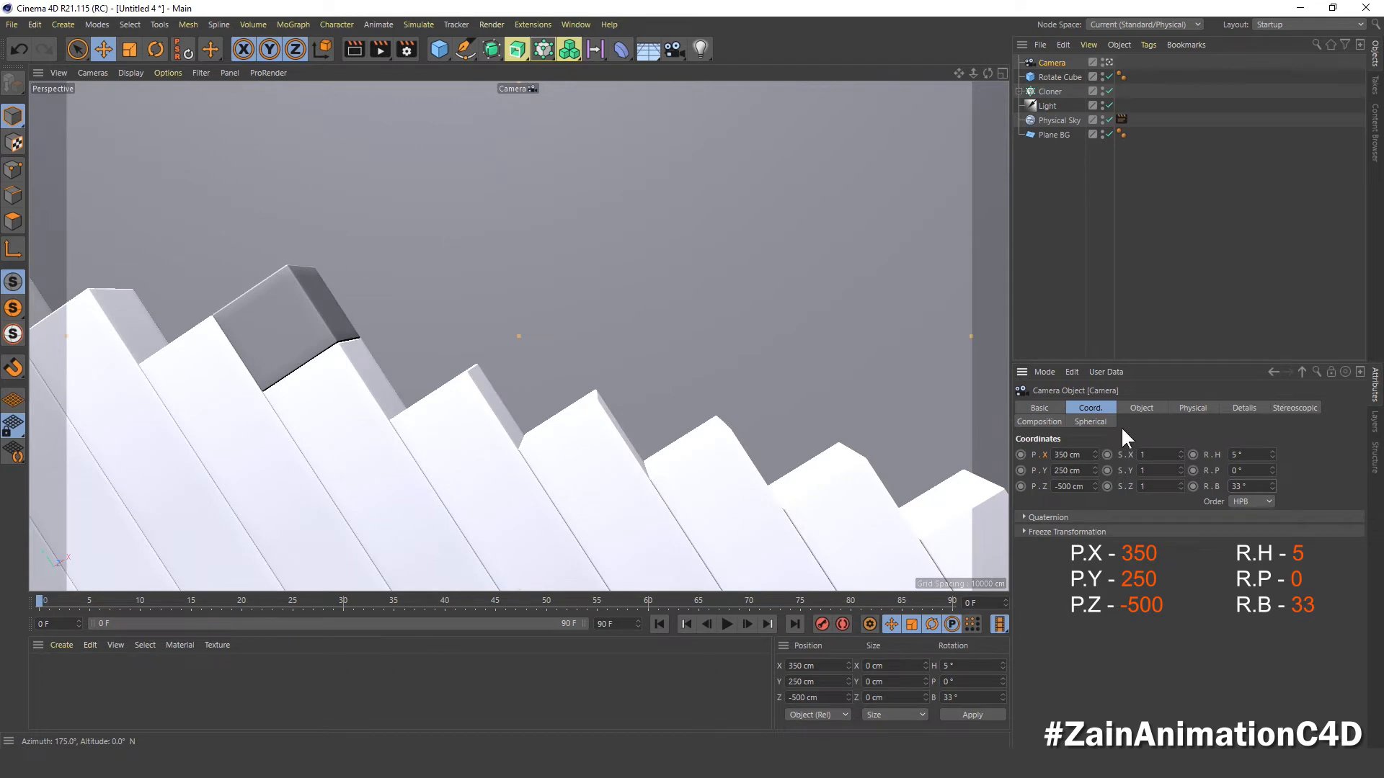
- Play the tumbling animation through the camera and return to frame 0
click(725, 625)
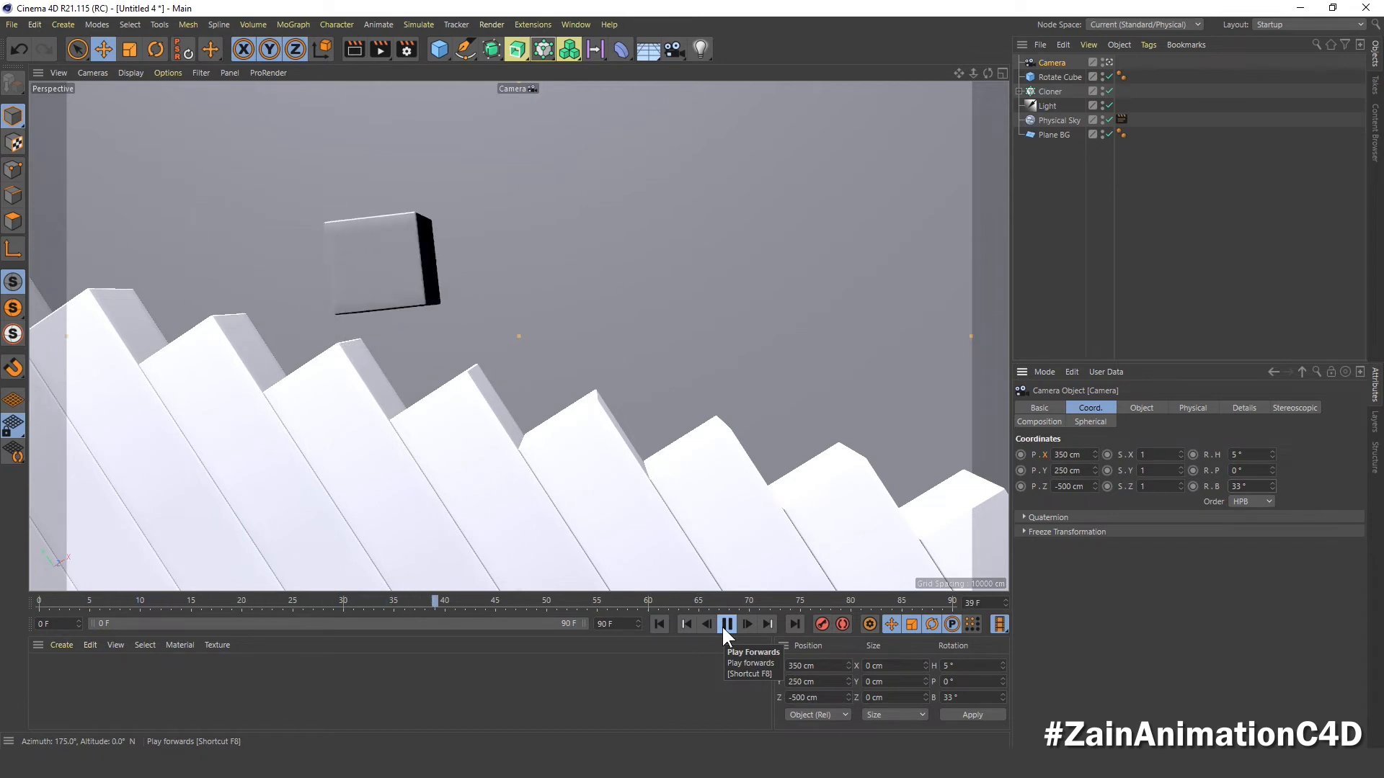
click(659, 624)
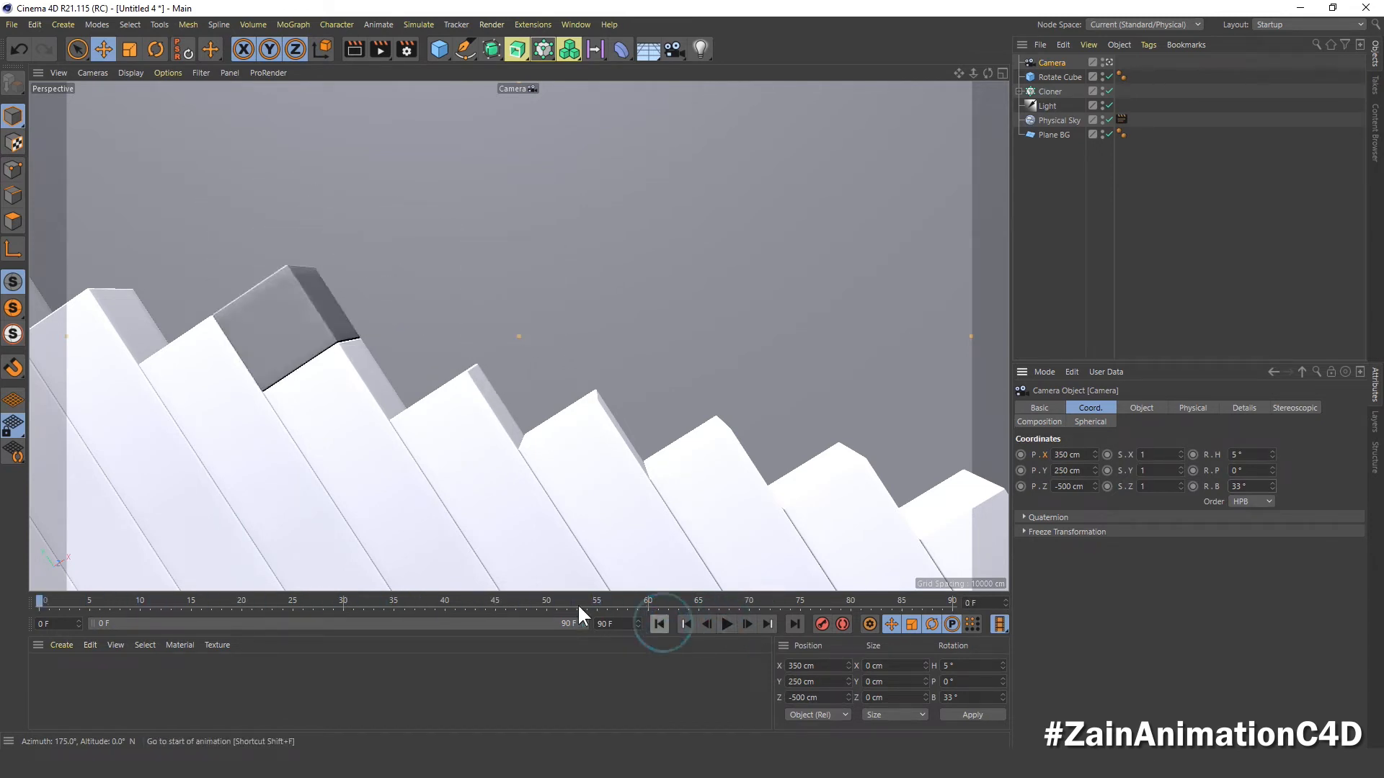
drag(46, 600, 6, 591)
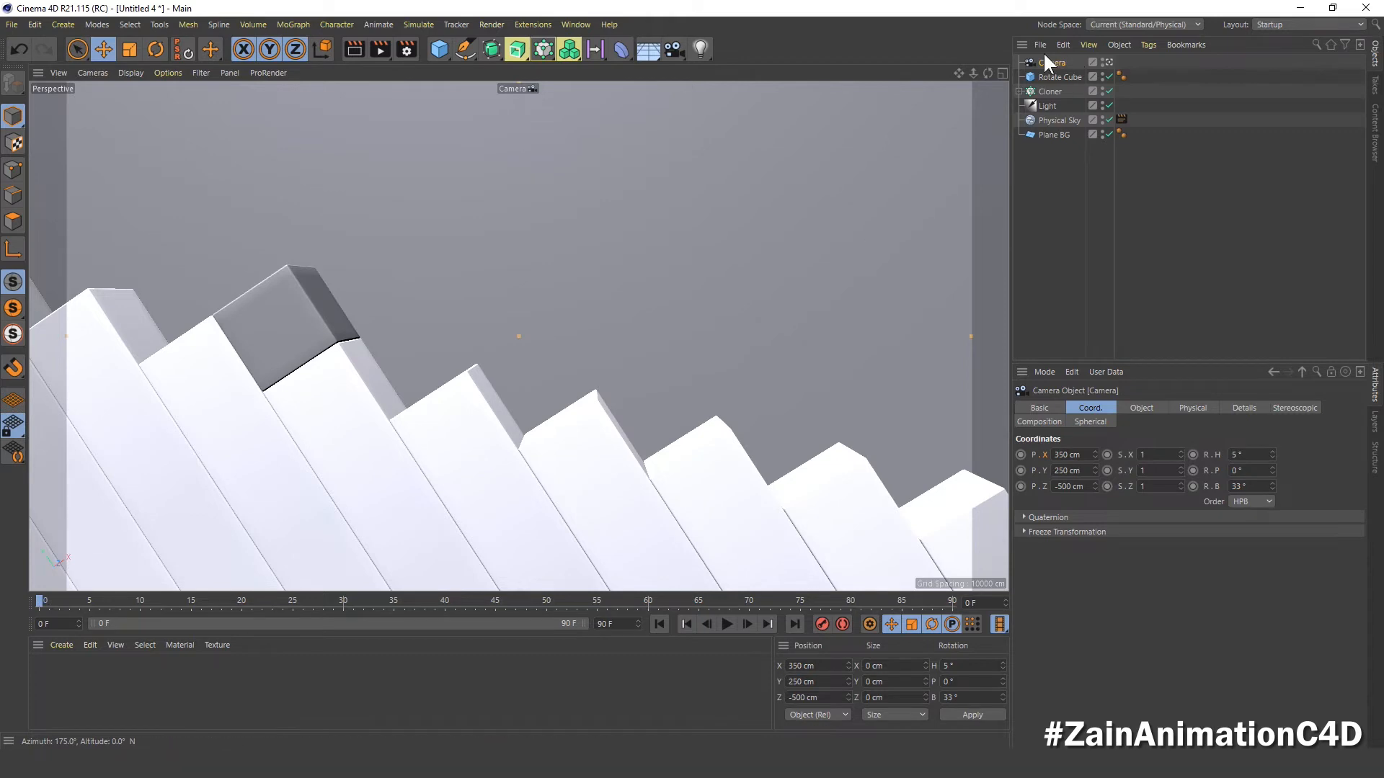
- Keyframe the camera's X and Y position at frame 0, and at frame 90 with 450 cm and 150 cm
click(1023, 454)
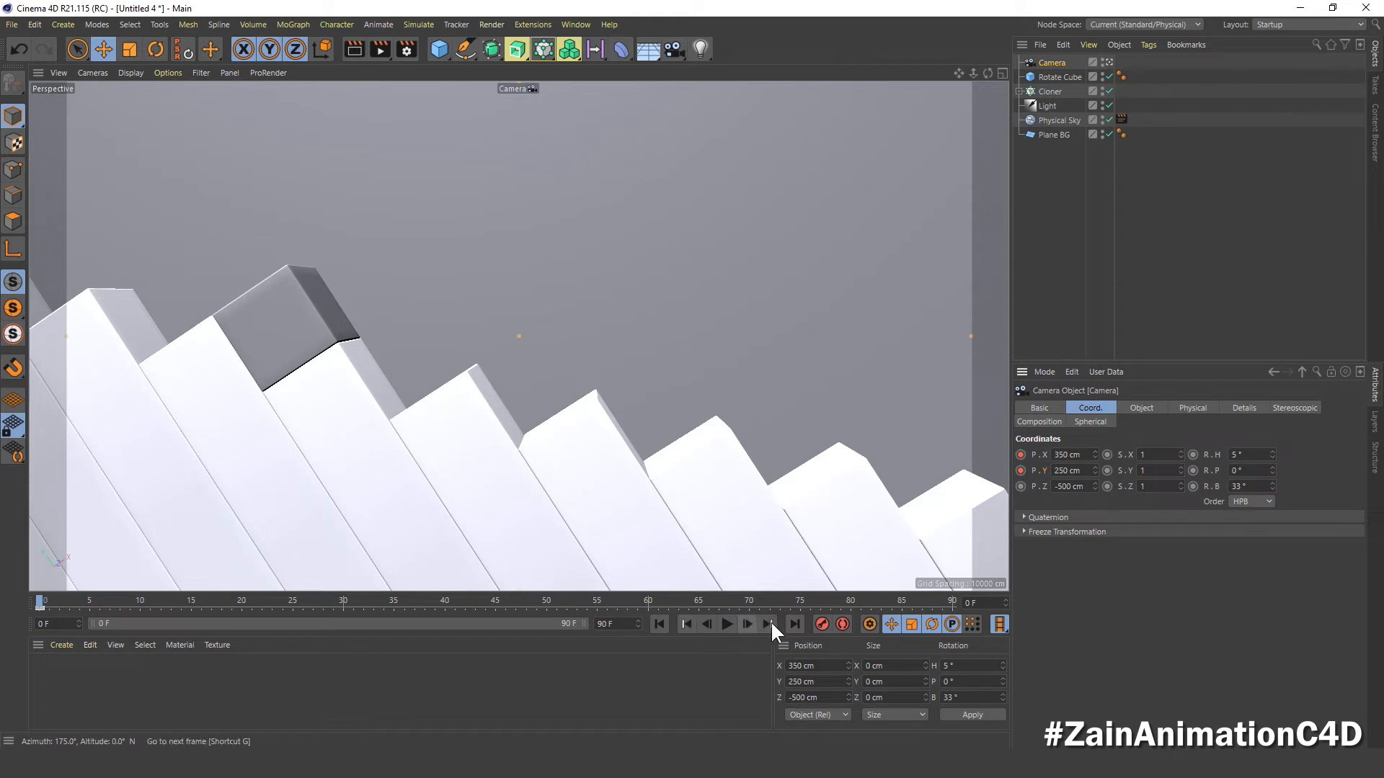
click(794, 624)
click(1067, 455)
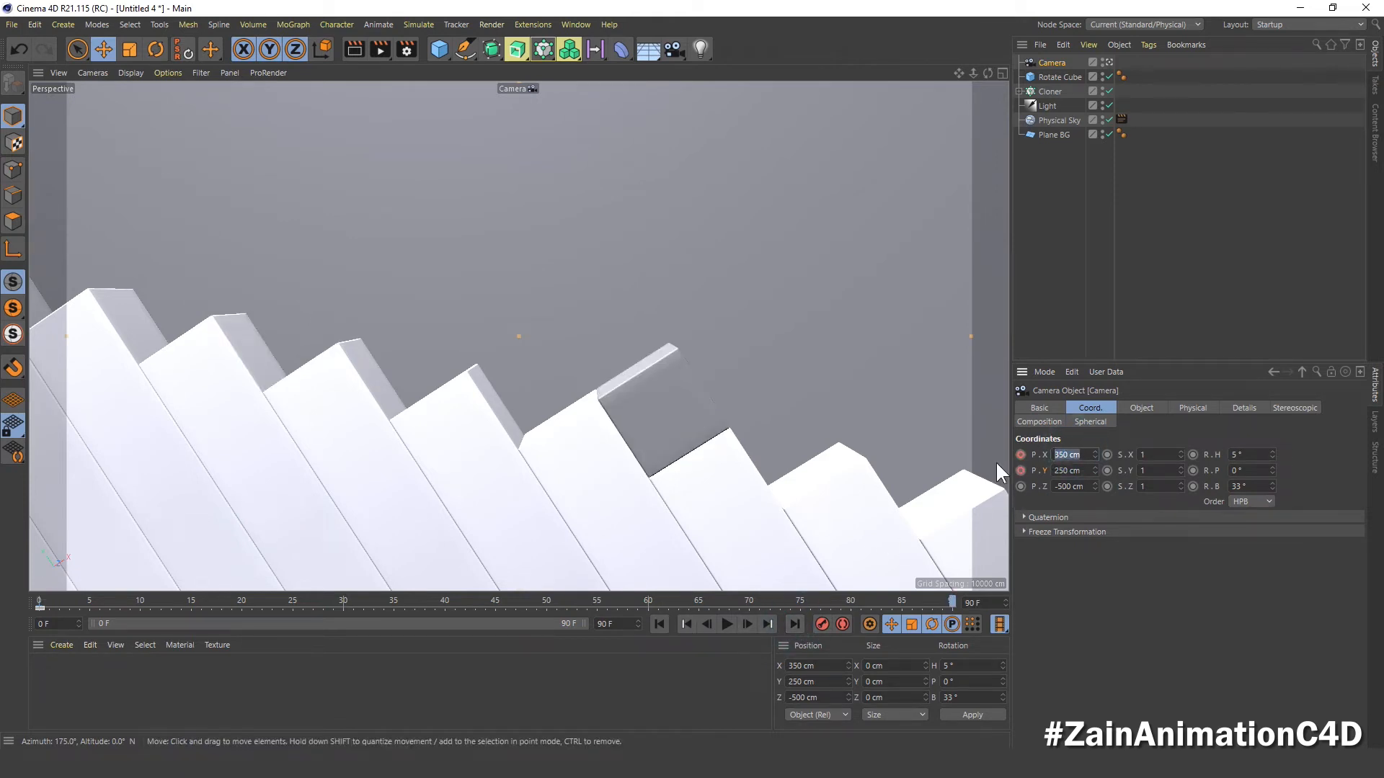
text(450)
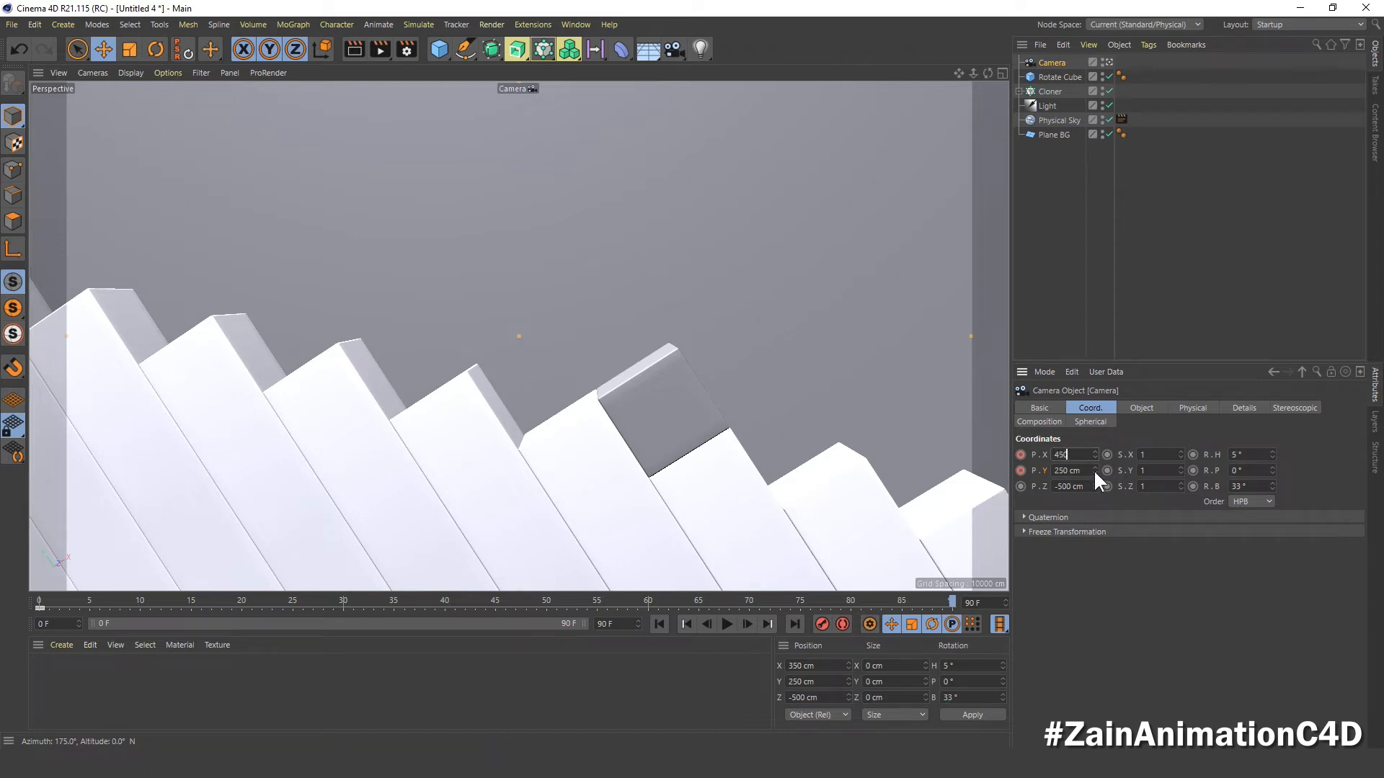
key(Tab)
text(150)
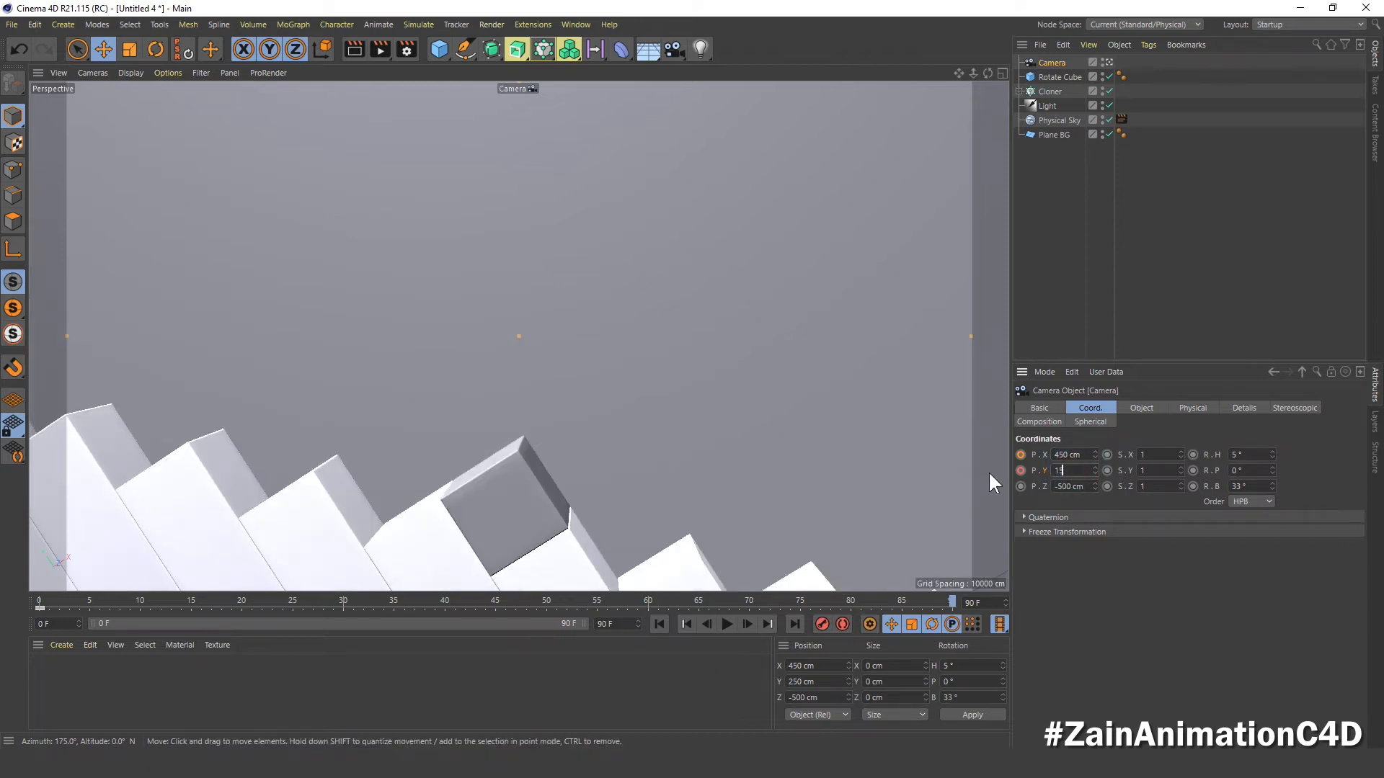
key(Return)
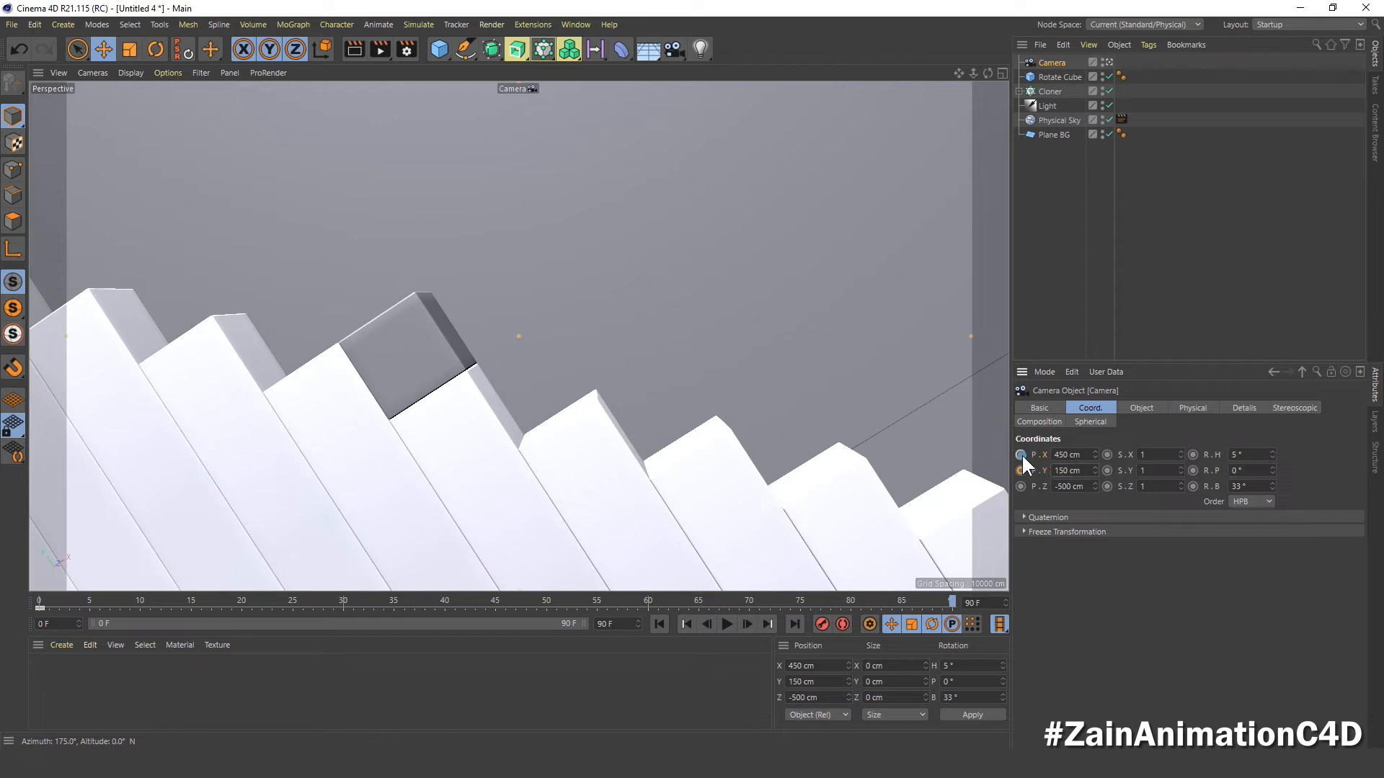
click(1021, 455)
click(1020, 471)
- Set all the camera's position keys to linear interpolation in the F-curve timeline and close it
click(659, 624)
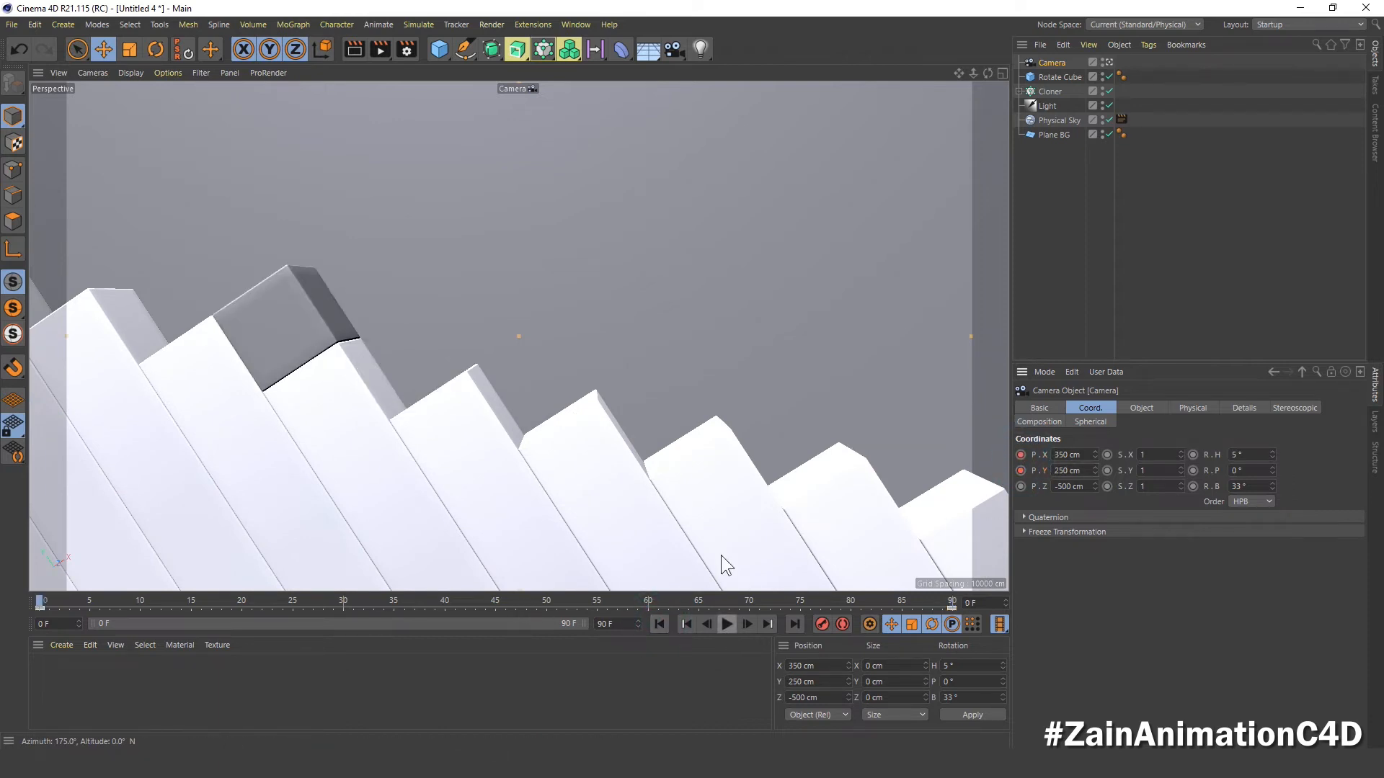
click(609, 24)
mouse_move(575, 24)
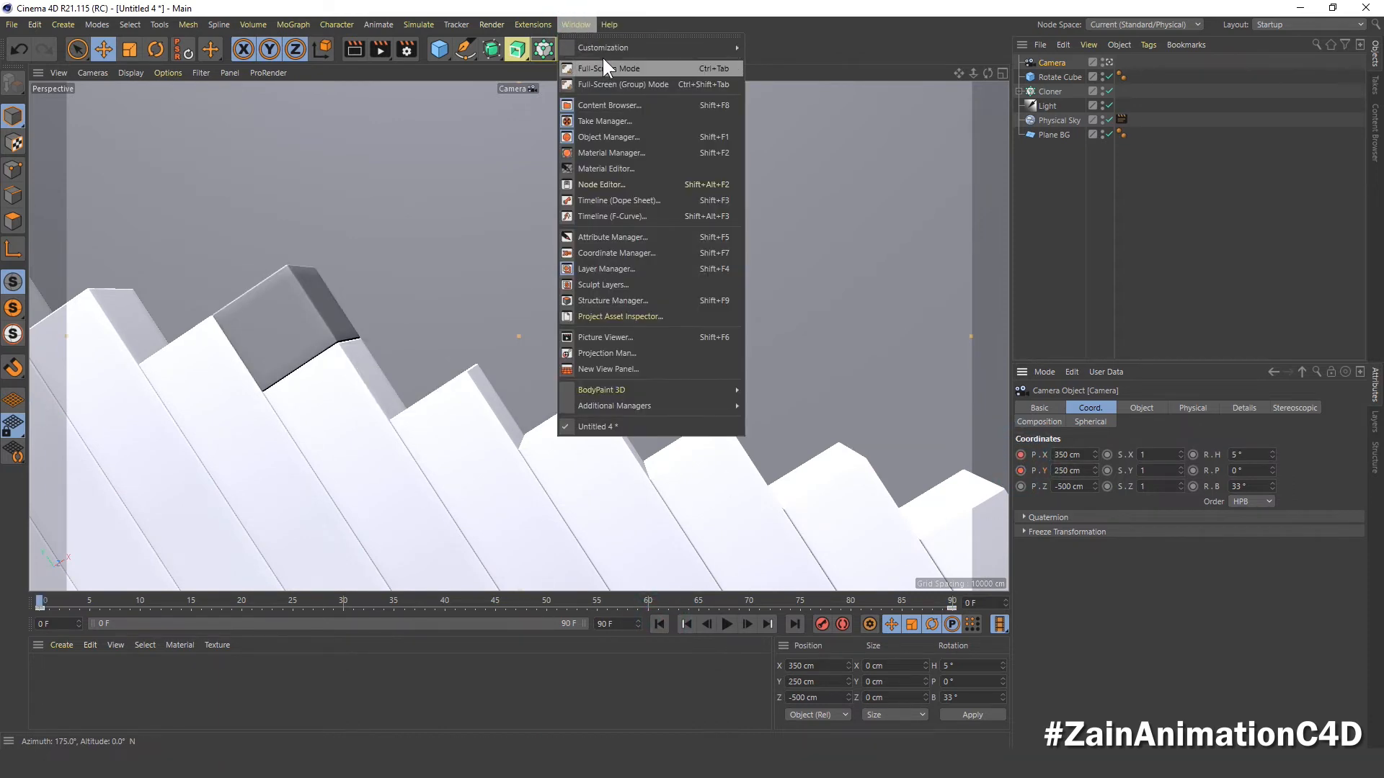
click(634, 210)
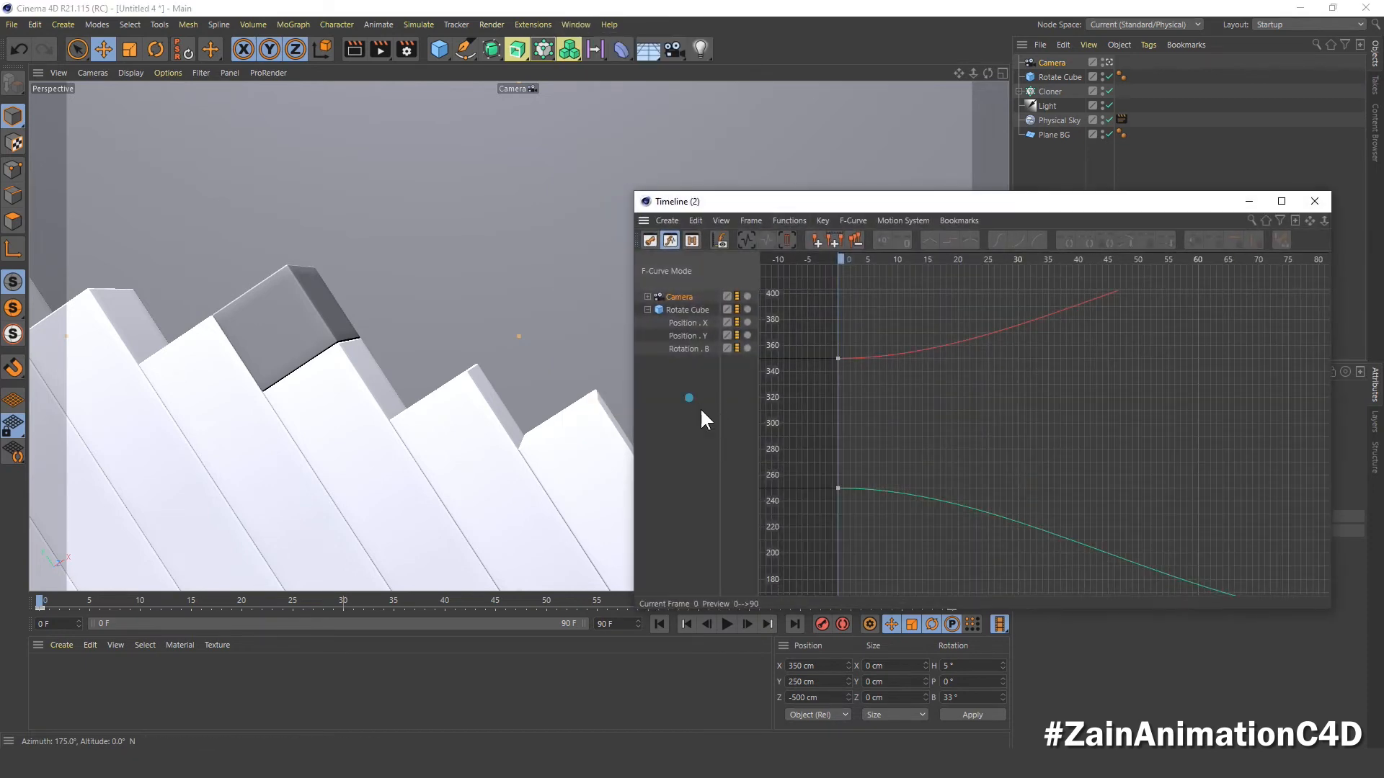
scroll(1041, 422, down, 5)
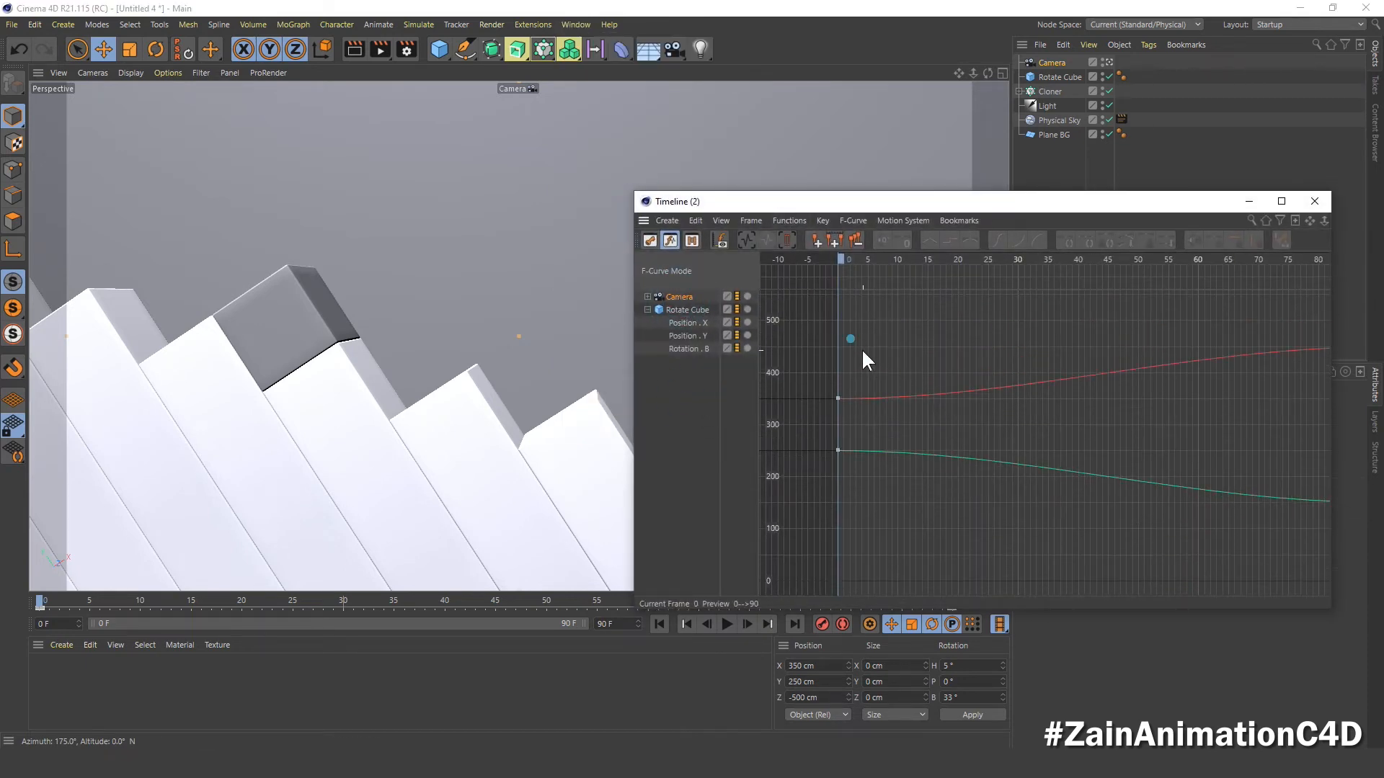
key(ctrl+a)
key(h)
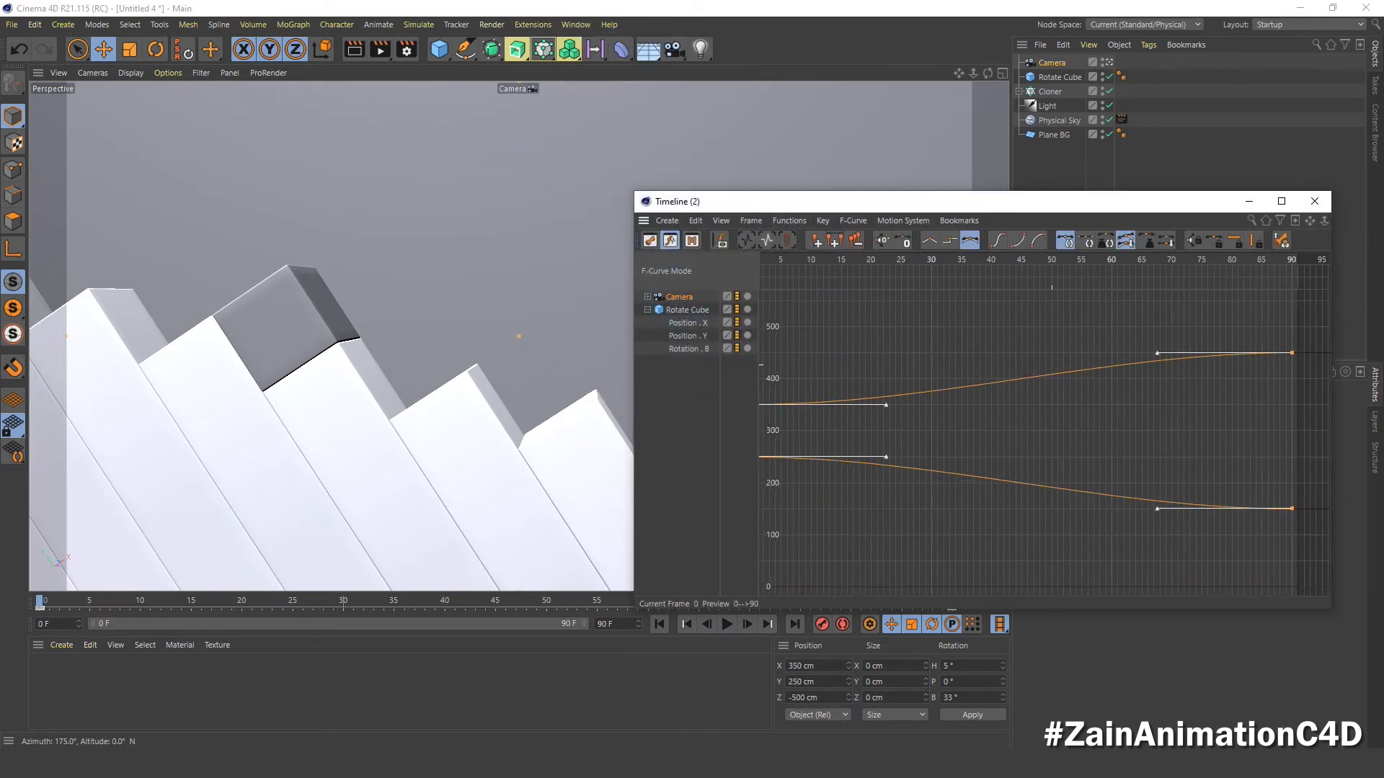
click(927, 241)
click(1316, 203)
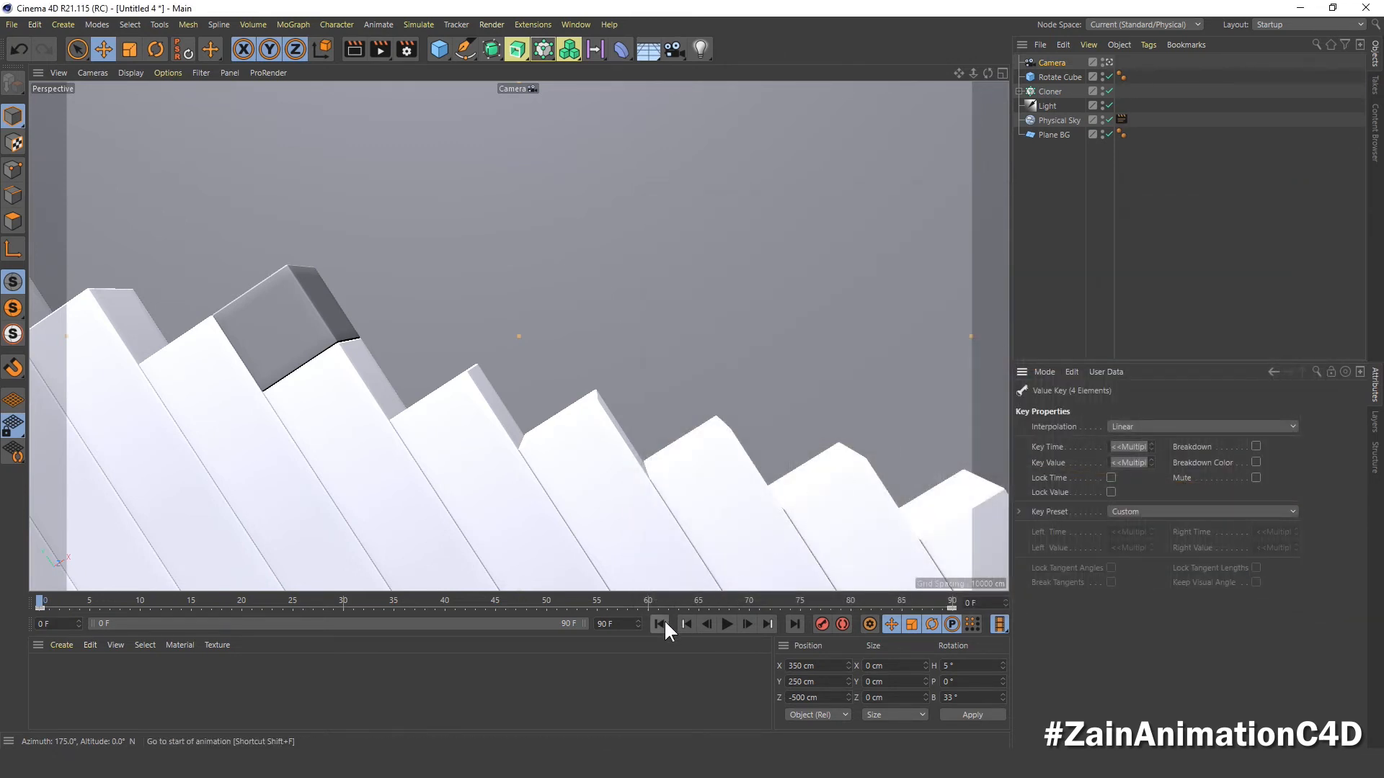
- Play the linear camera move and return to frame 0
click(726, 624)
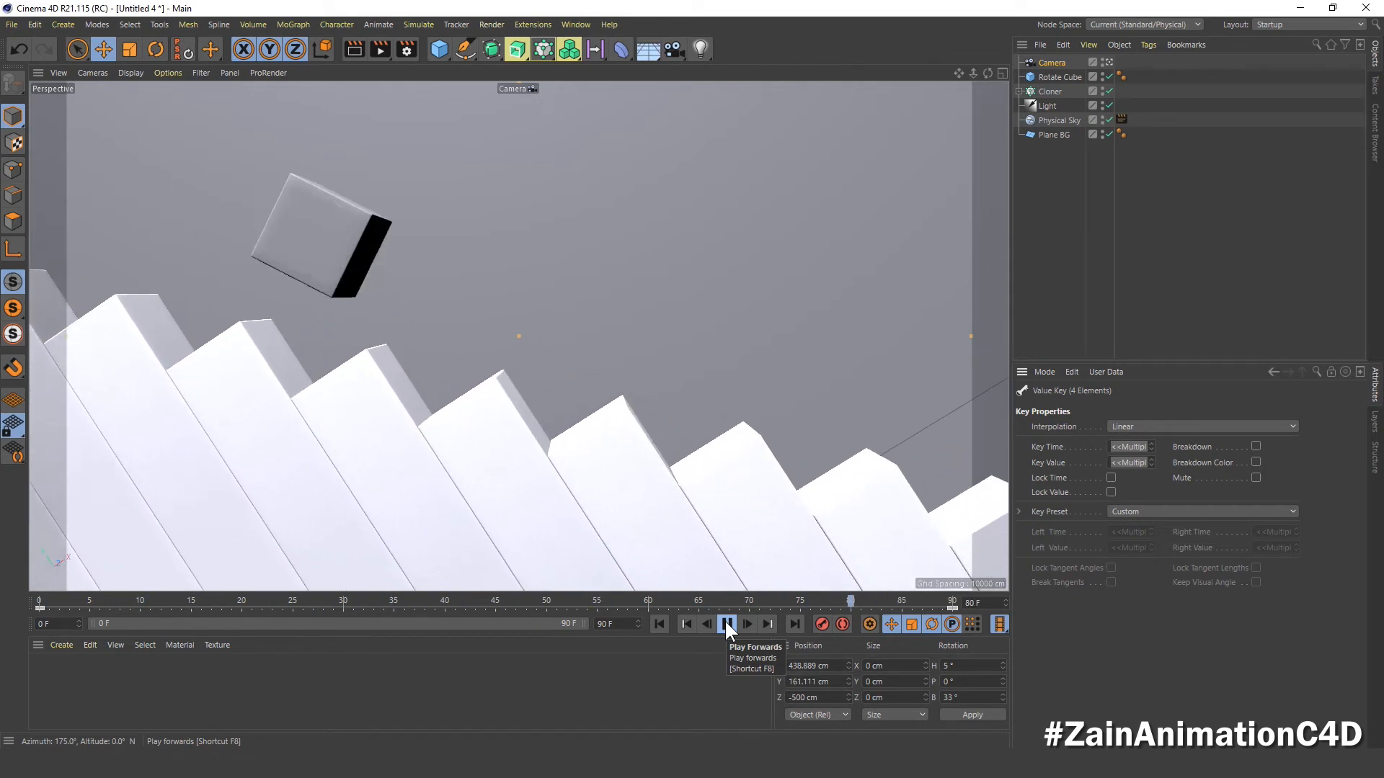
click(725, 624)
click(681, 617)
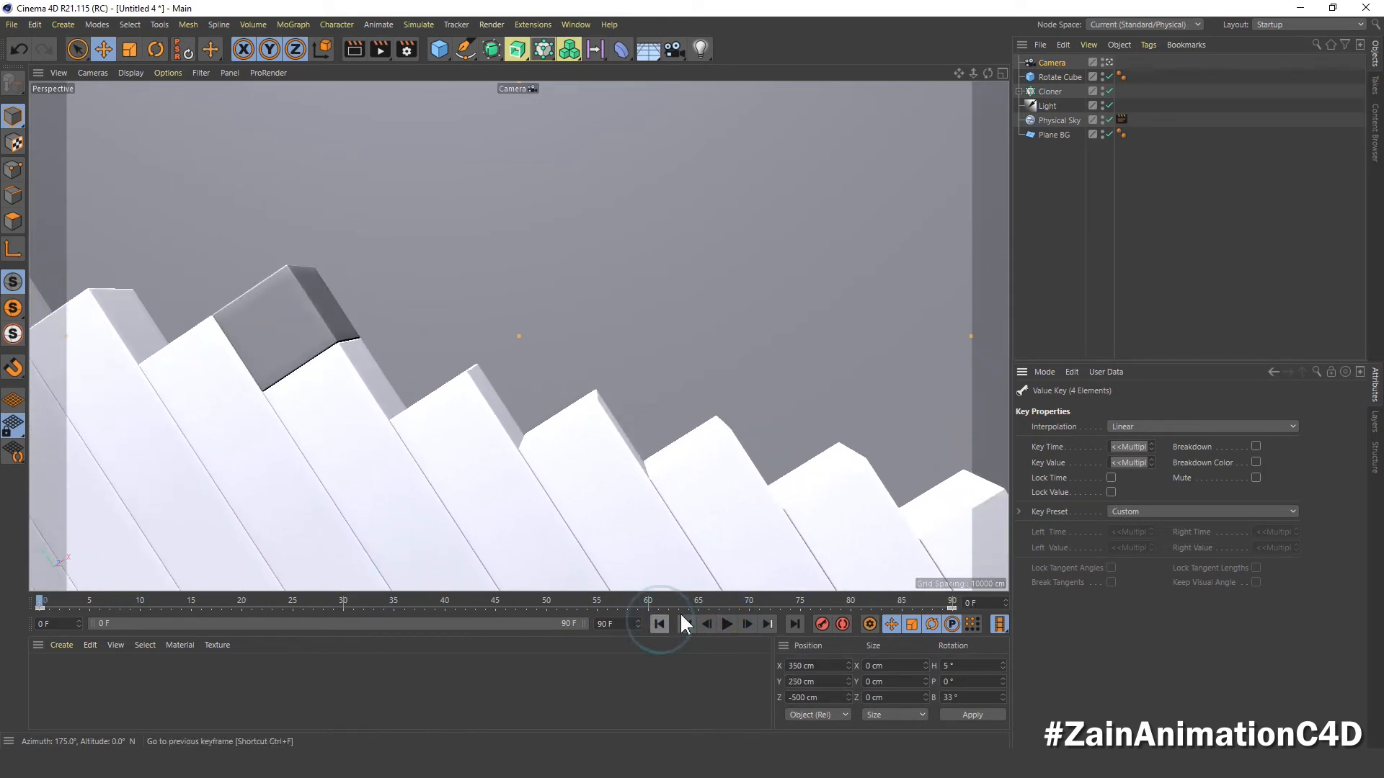
- Compare the camera framing and the cube's place on the stairs at the first and last frames
click(794, 624)
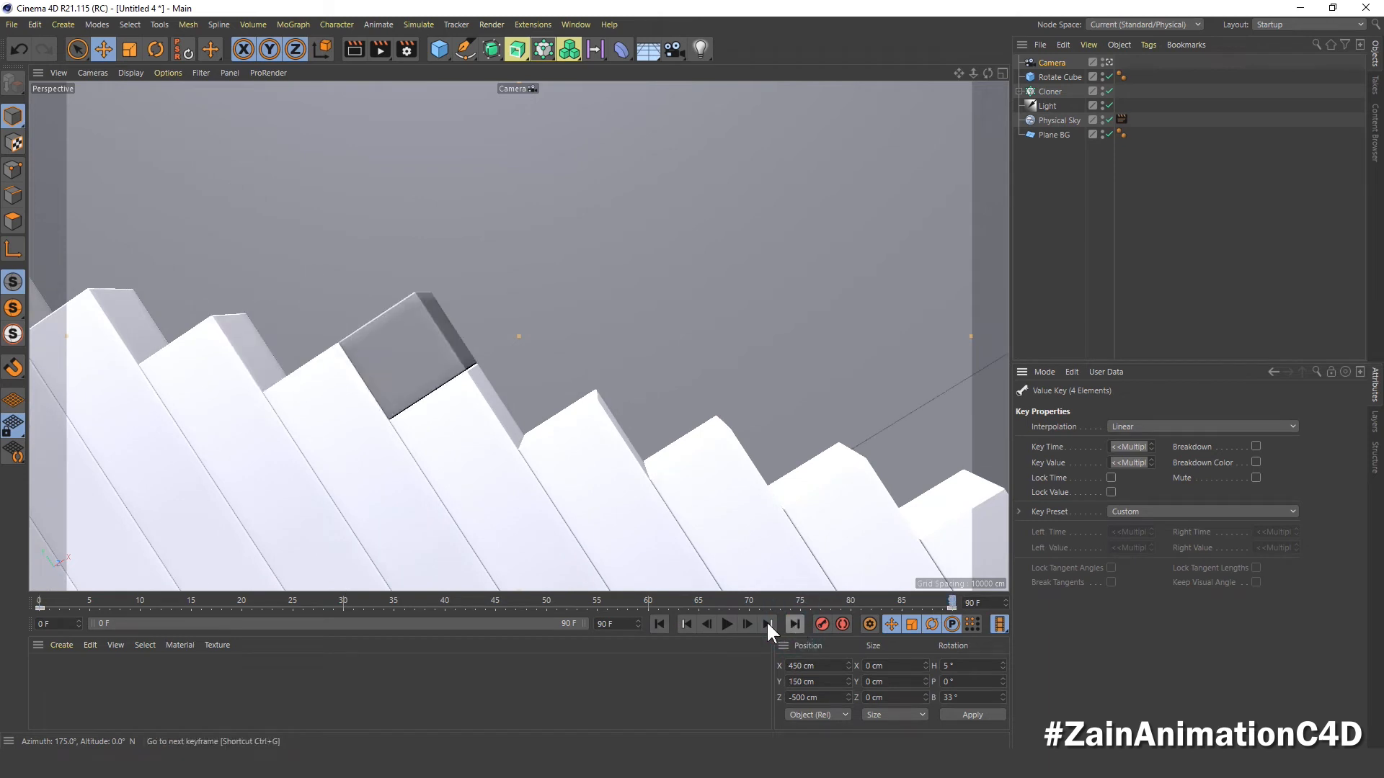
click(661, 624)
click(1052, 63)
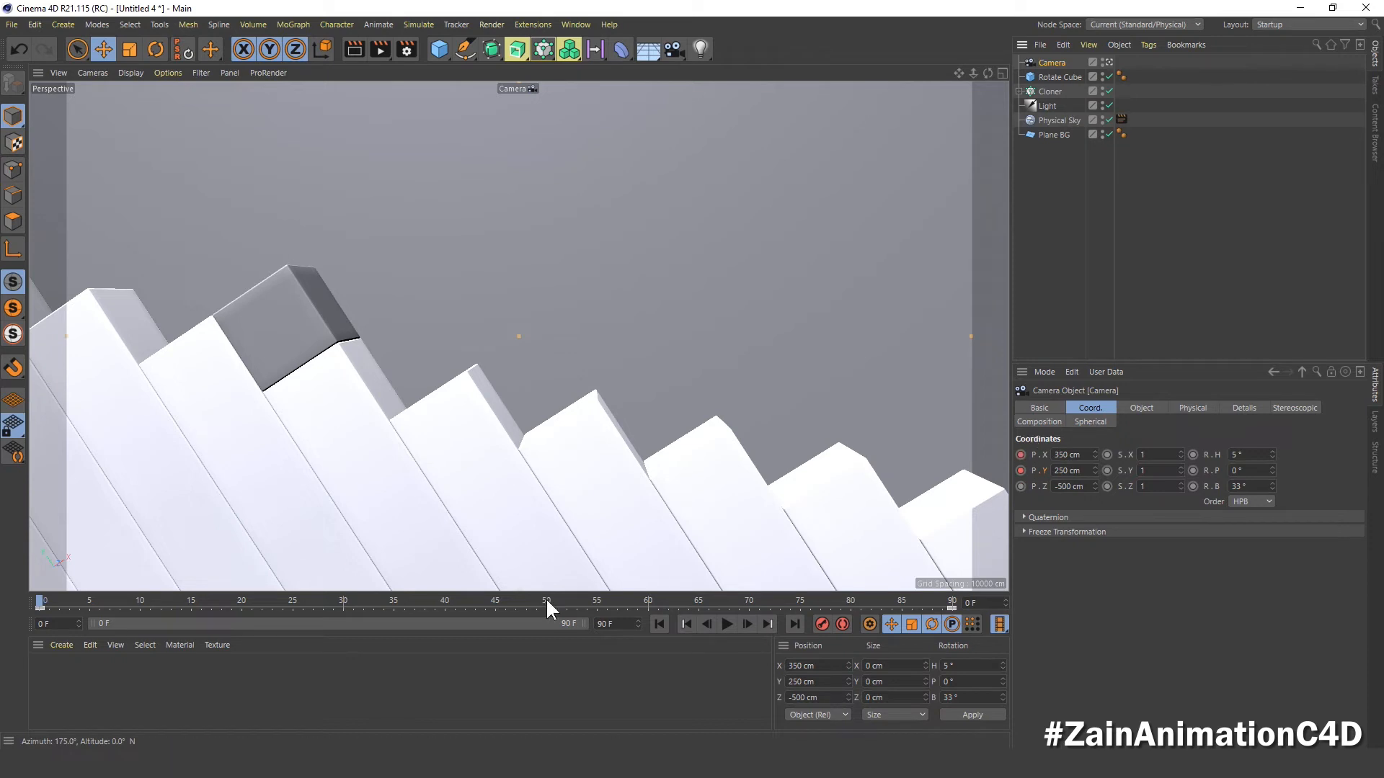
click(791, 622)
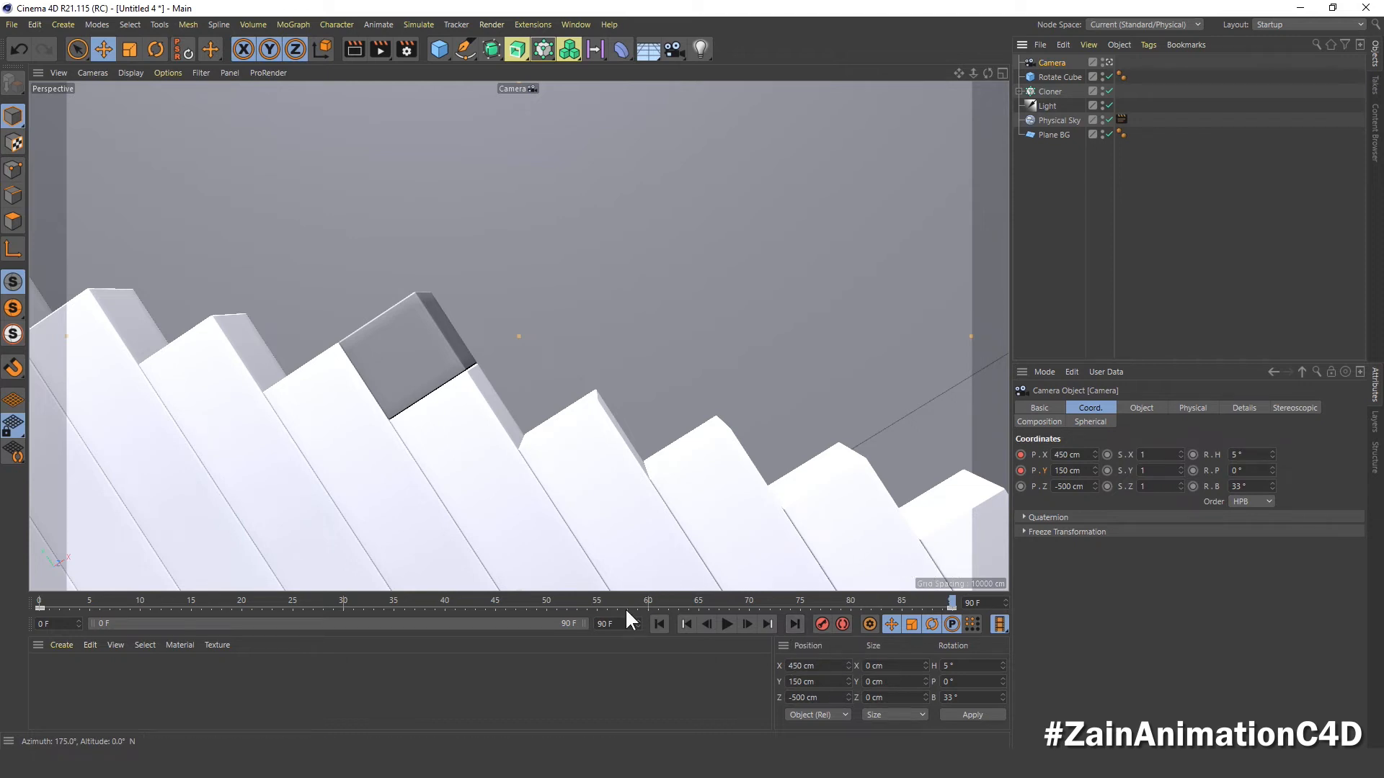
drag(651, 606, 1100, 612)
click(659, 624)
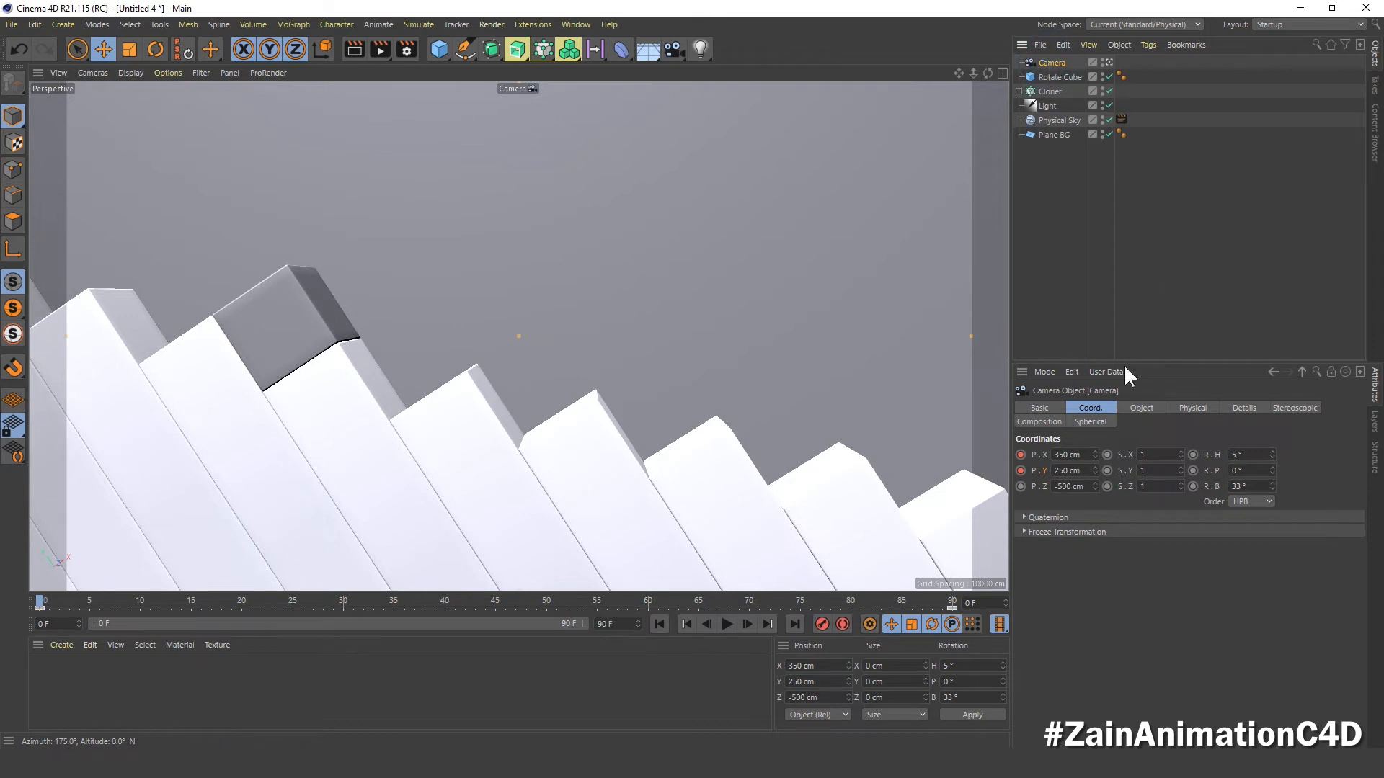
- Remove the camera's X and Y position keyframes and set the timeline's end frame to 60
click(1020, 455)
click(1021, 471)
drag(618, 623, 543, 633)
text(60)
key(Return)
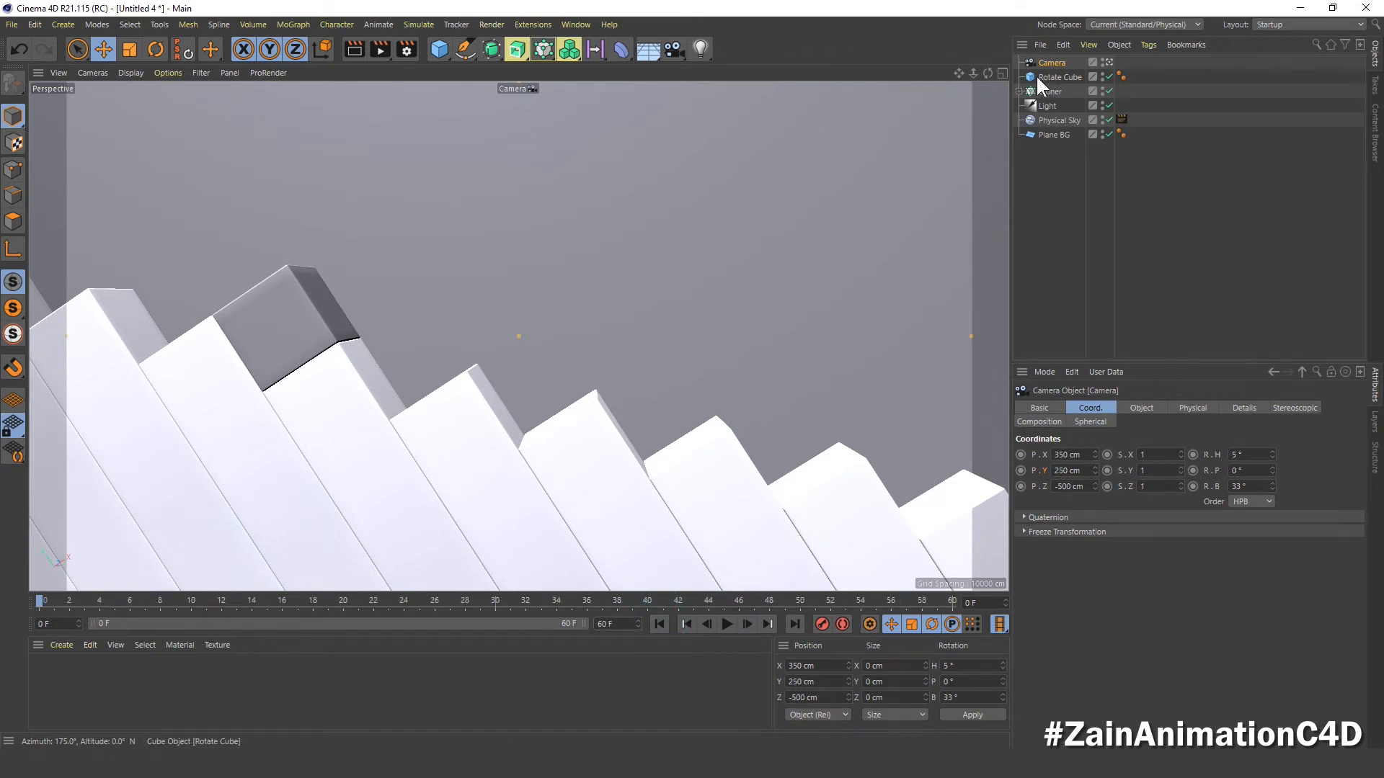
- Play the 60-frame animation and examine the cube's position at the last frame
click(727, 624)
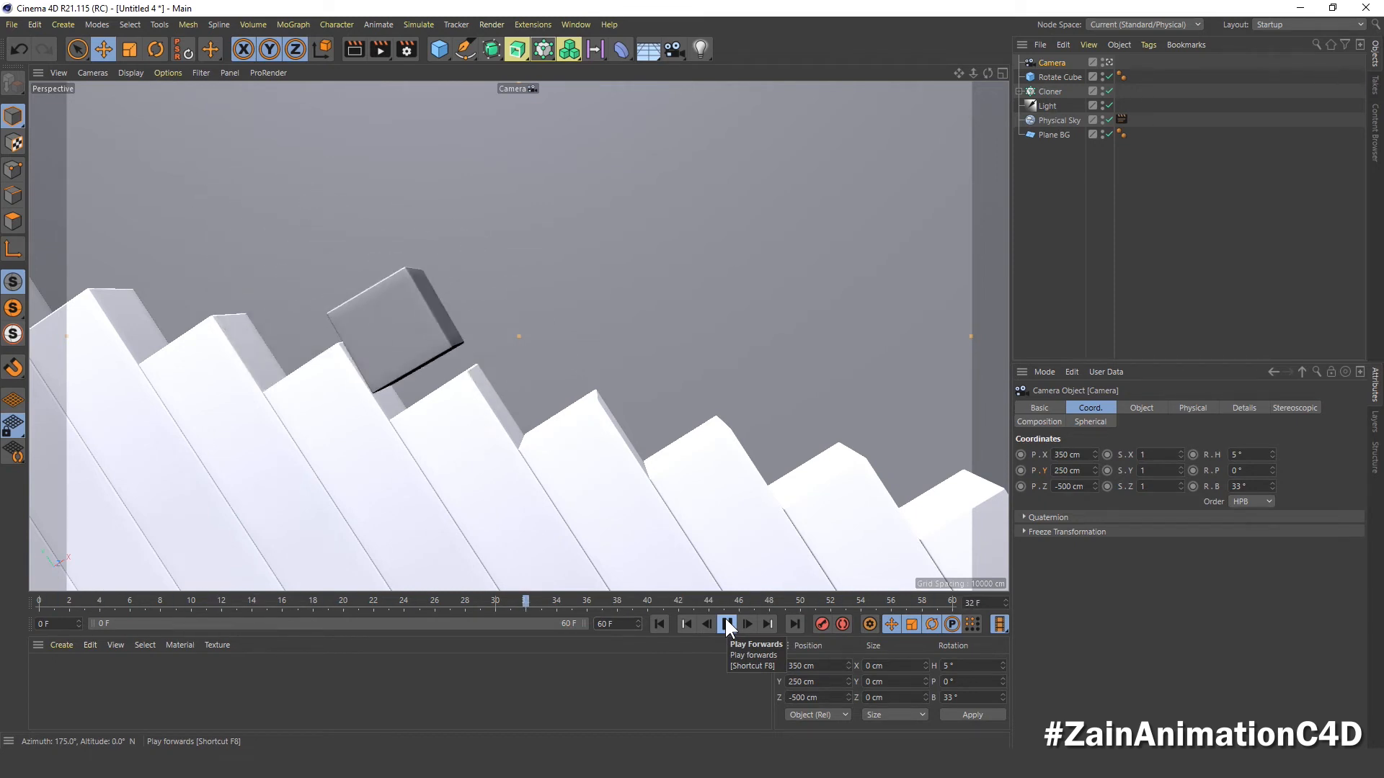
click(727, 624)
click(657, 624)
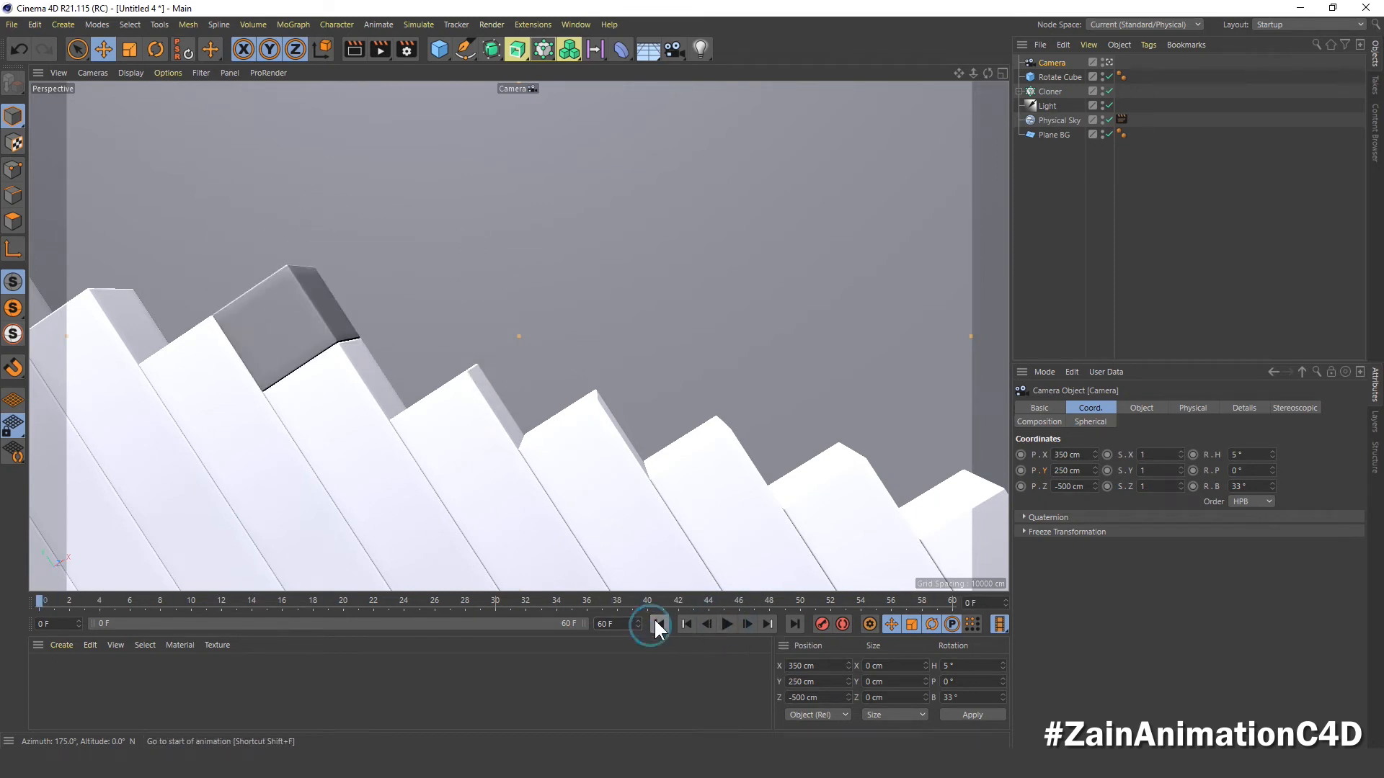
click(796, 624)
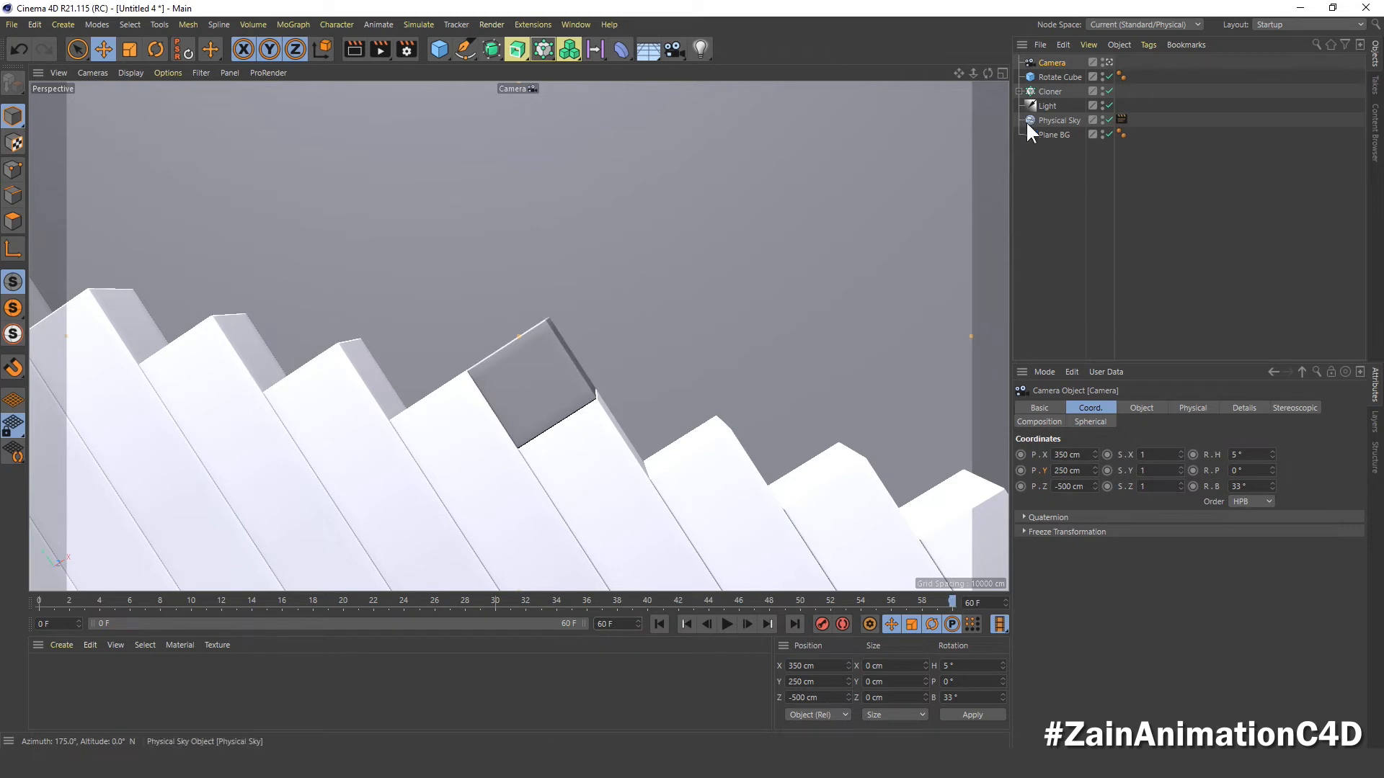
- Keyframe the camera's X and Y position at 350 and 250 cm on frame 0 and at 450 and 150 cm on frame 60
click(658, 624)
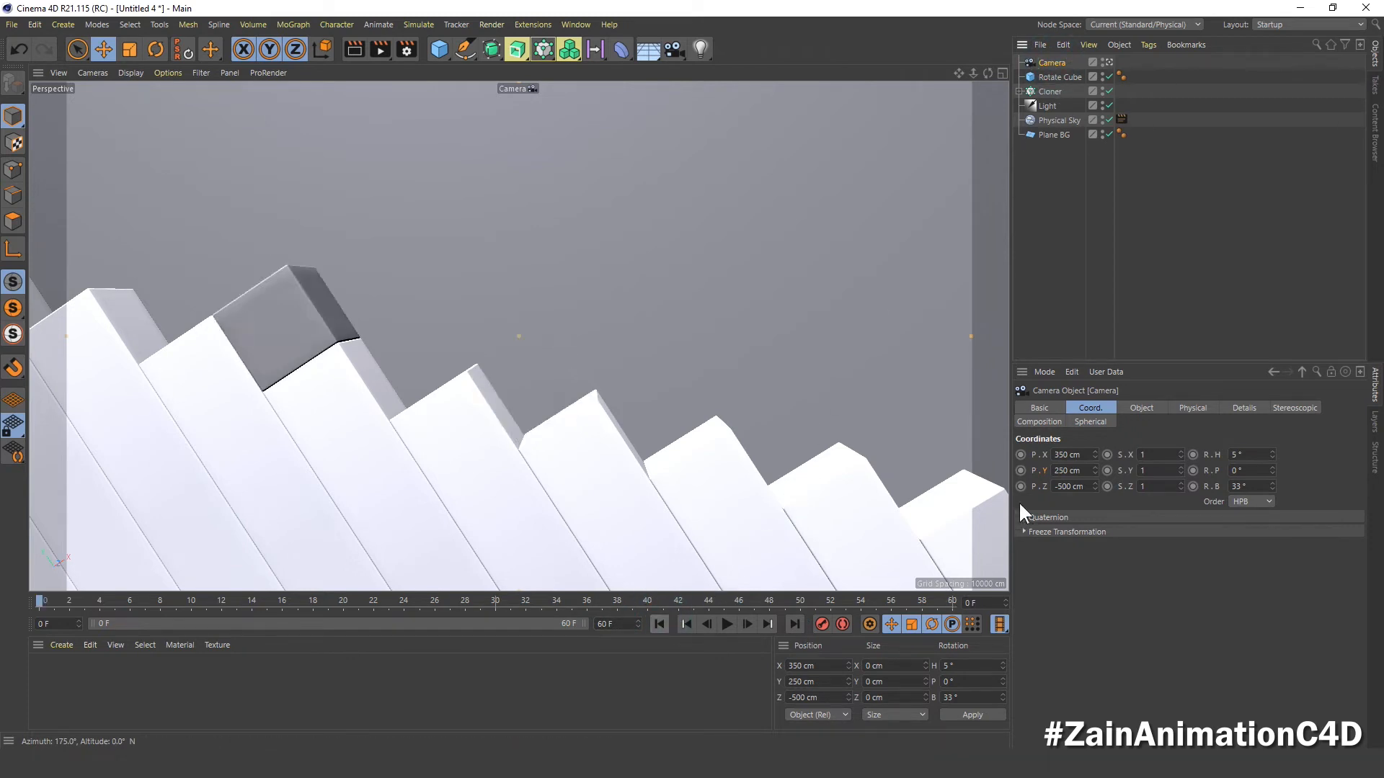
click(1020, 470)
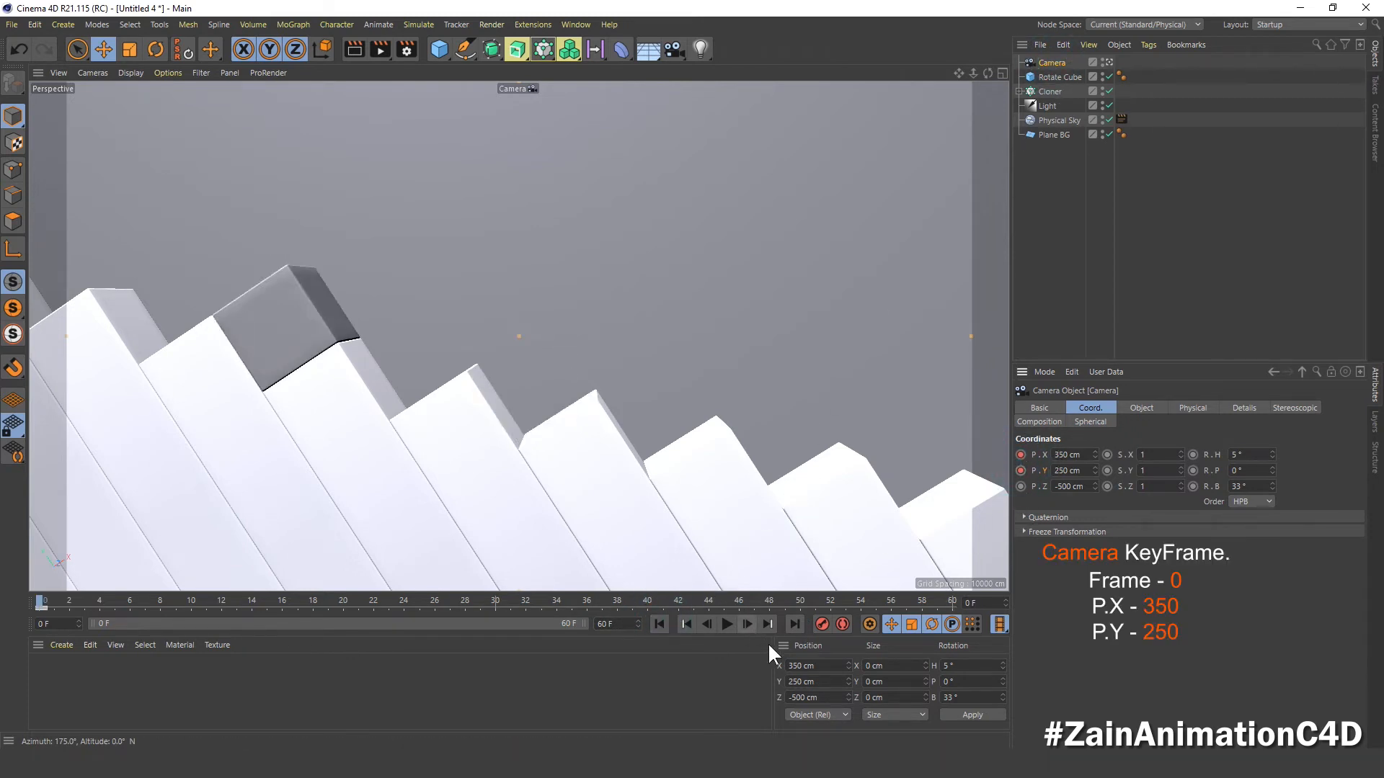
click(794, 622)
double_click(1068, 455)
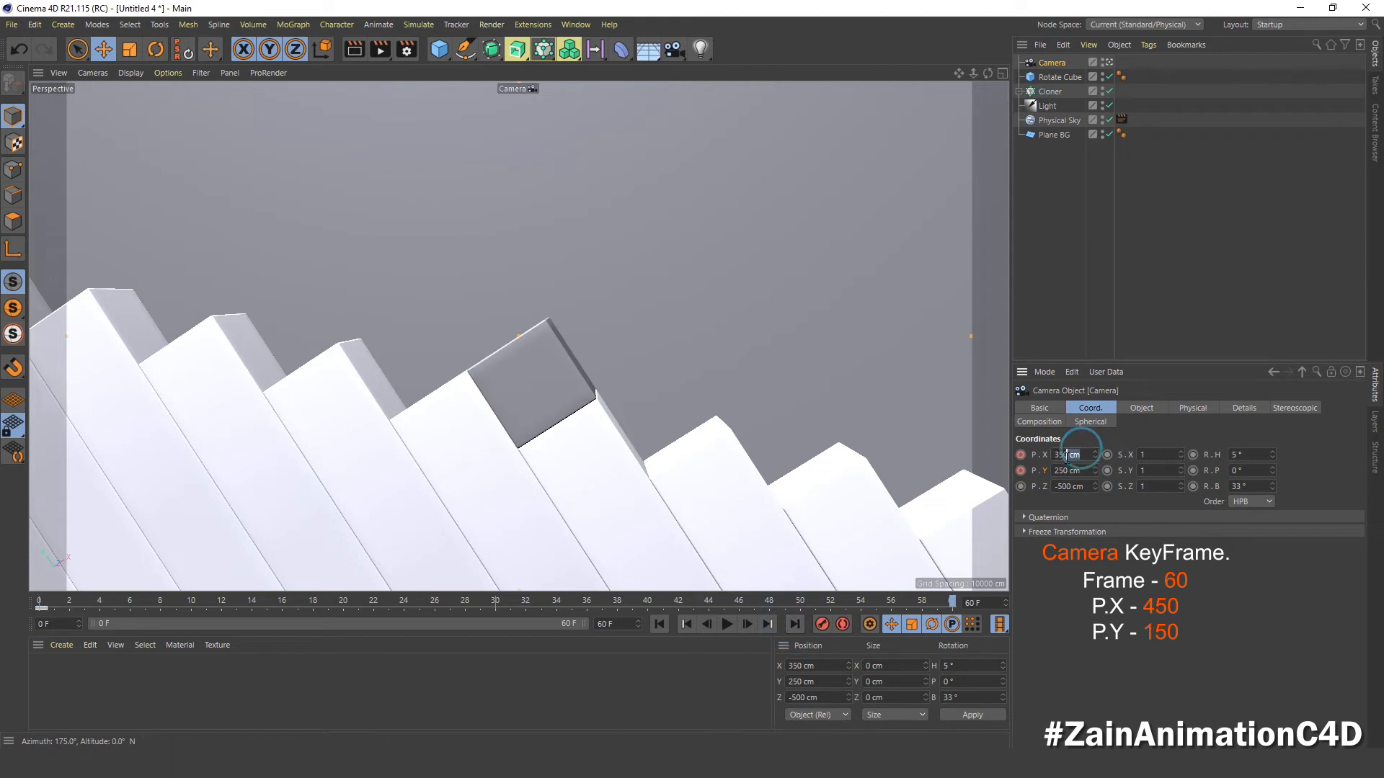
text(450)
key(Tab)
text(150)
key(Return)
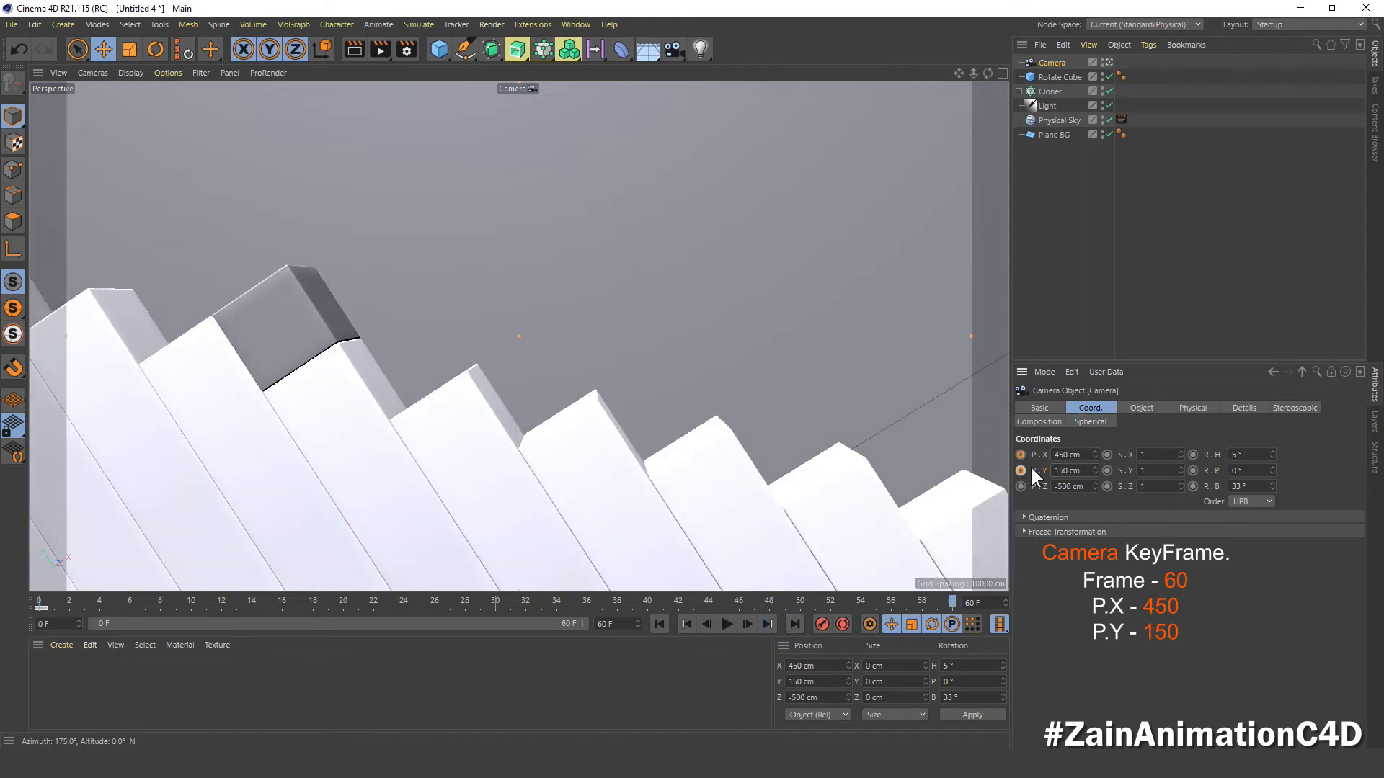
click(1021, 455)
- Play the new camera move from the start to check the cube's framing, and return to frame 0
click(657, 624)
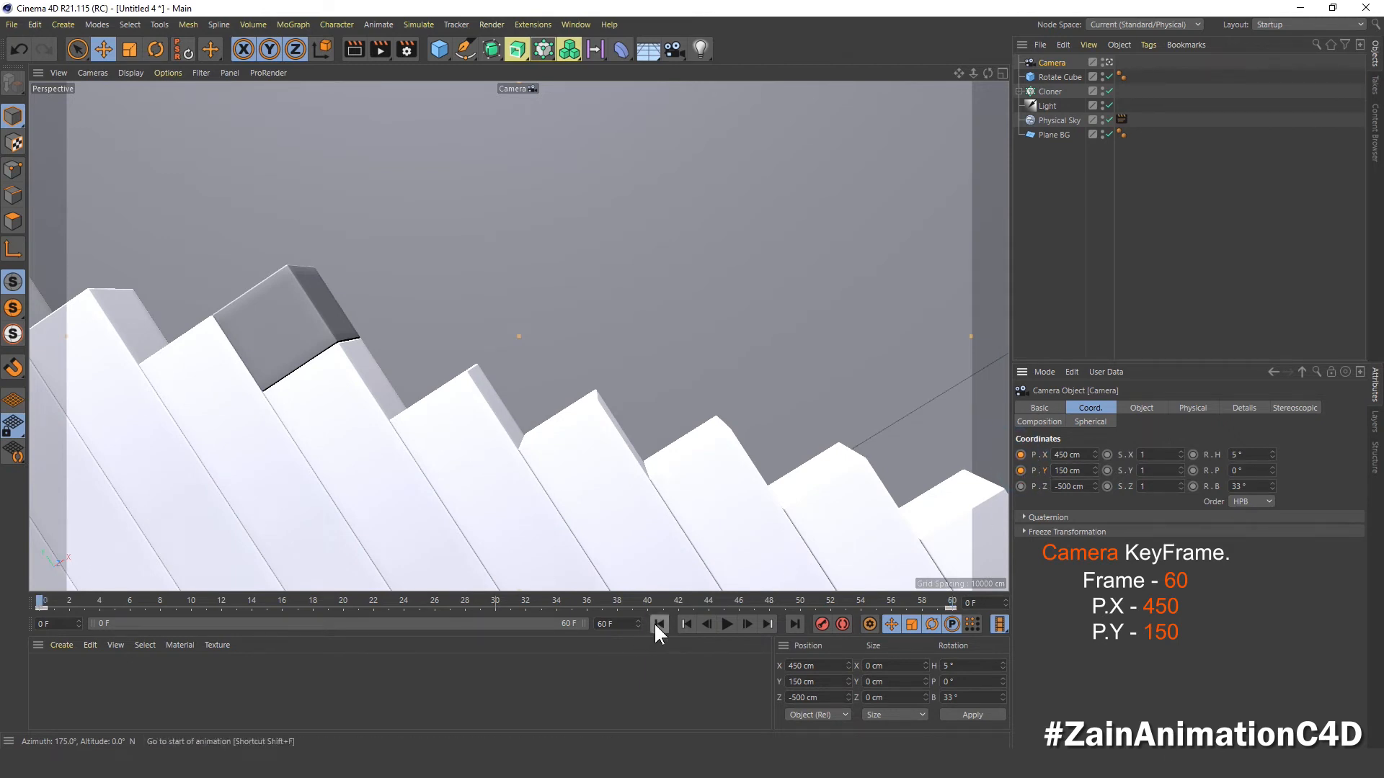
click(724, 624)
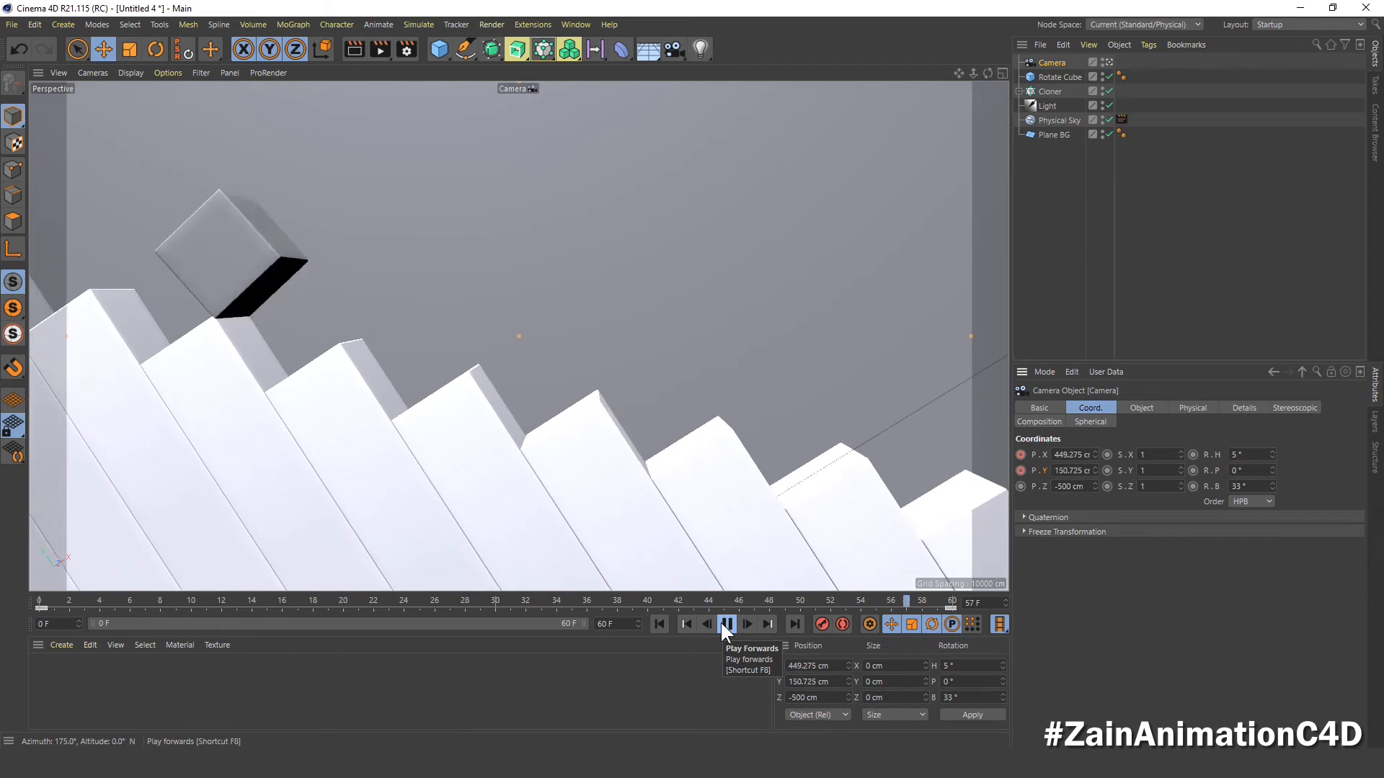
click(721, 622)
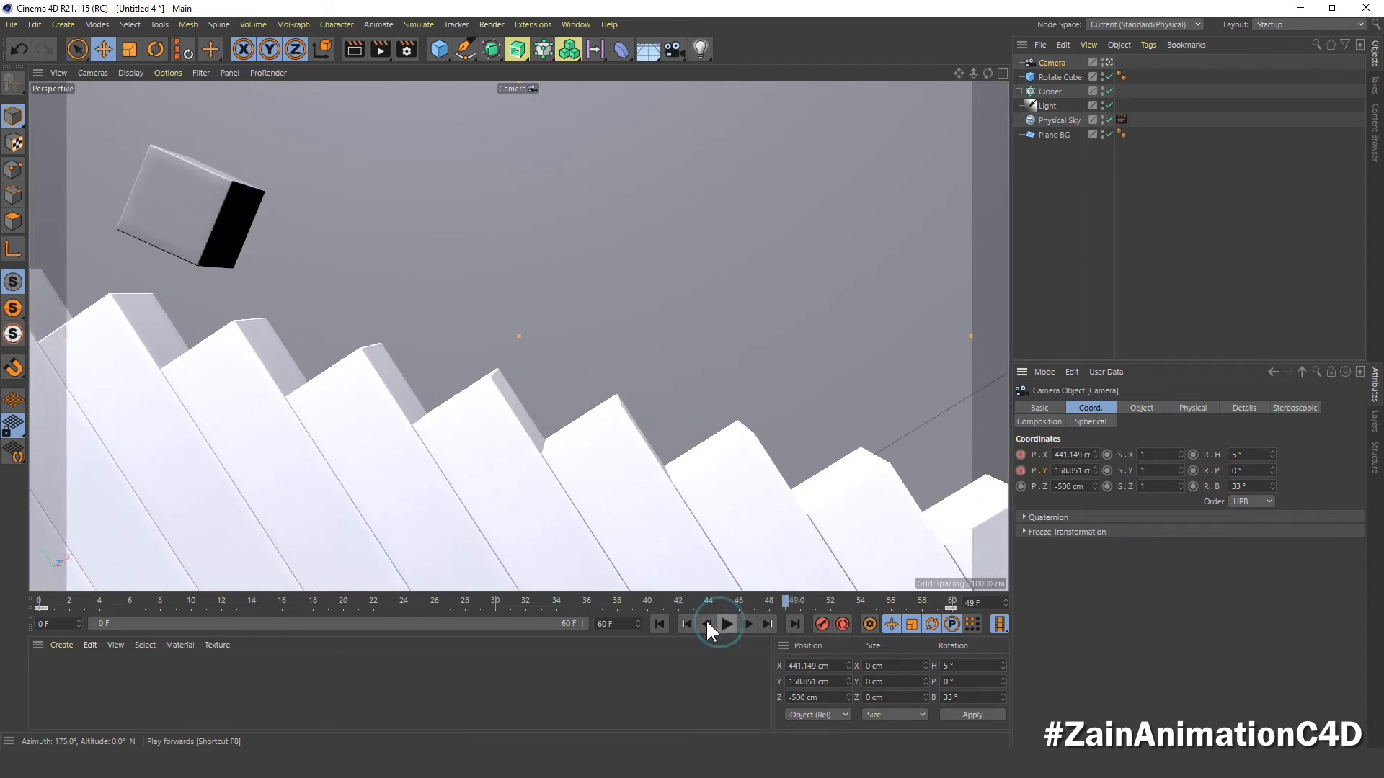
click(659, 624)
- Set all of the camera's position keys to linear interpolation in the F-Curve timeline and close it
click(584, 27)
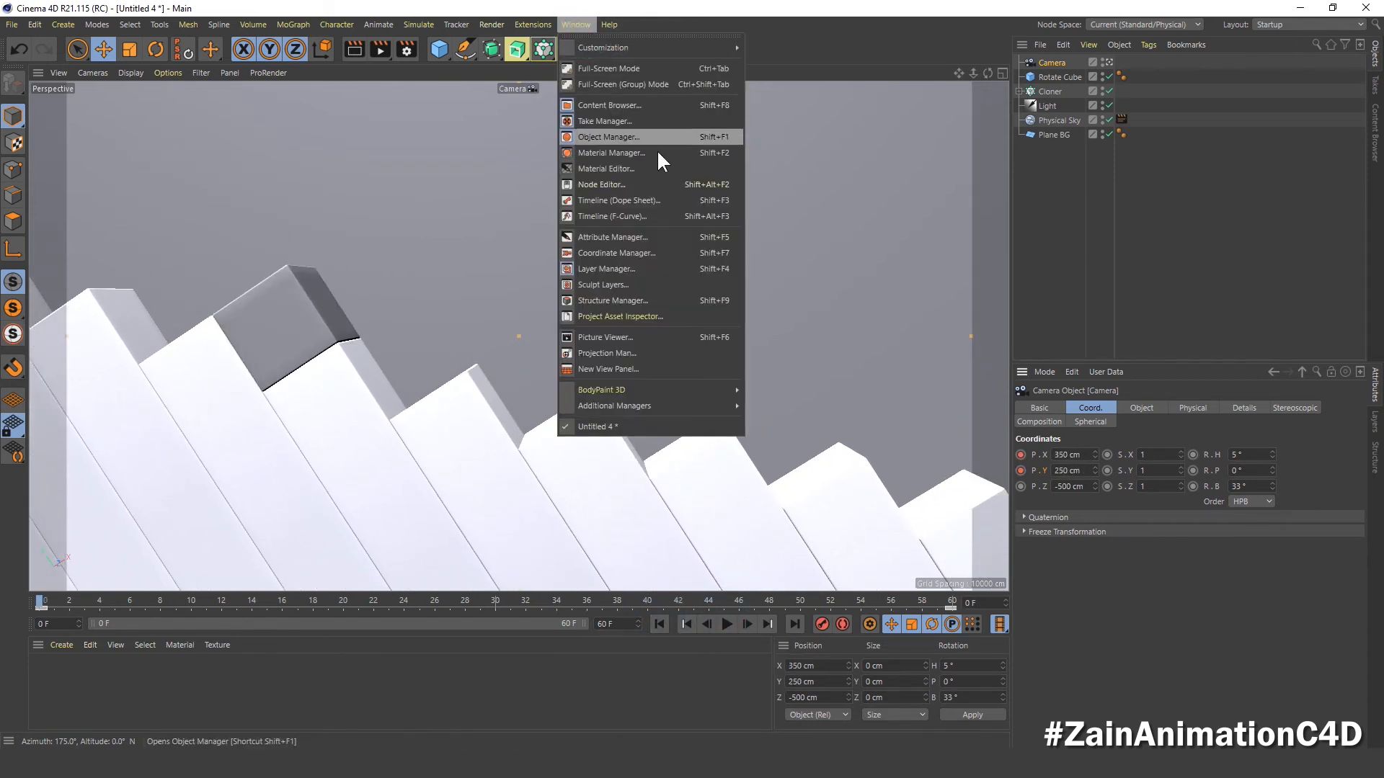
click(667, 216)
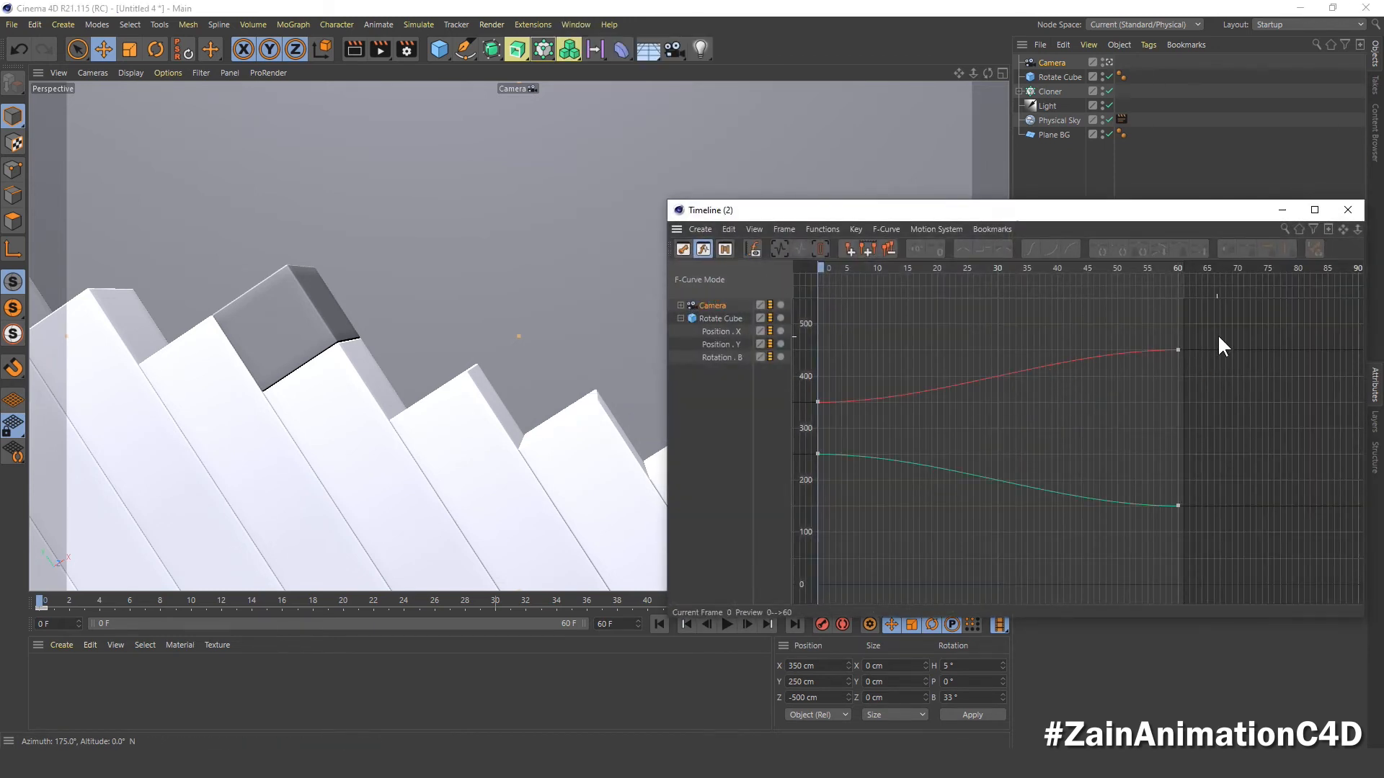
drag(1217, 335, 809, 604)
click(962, 249)
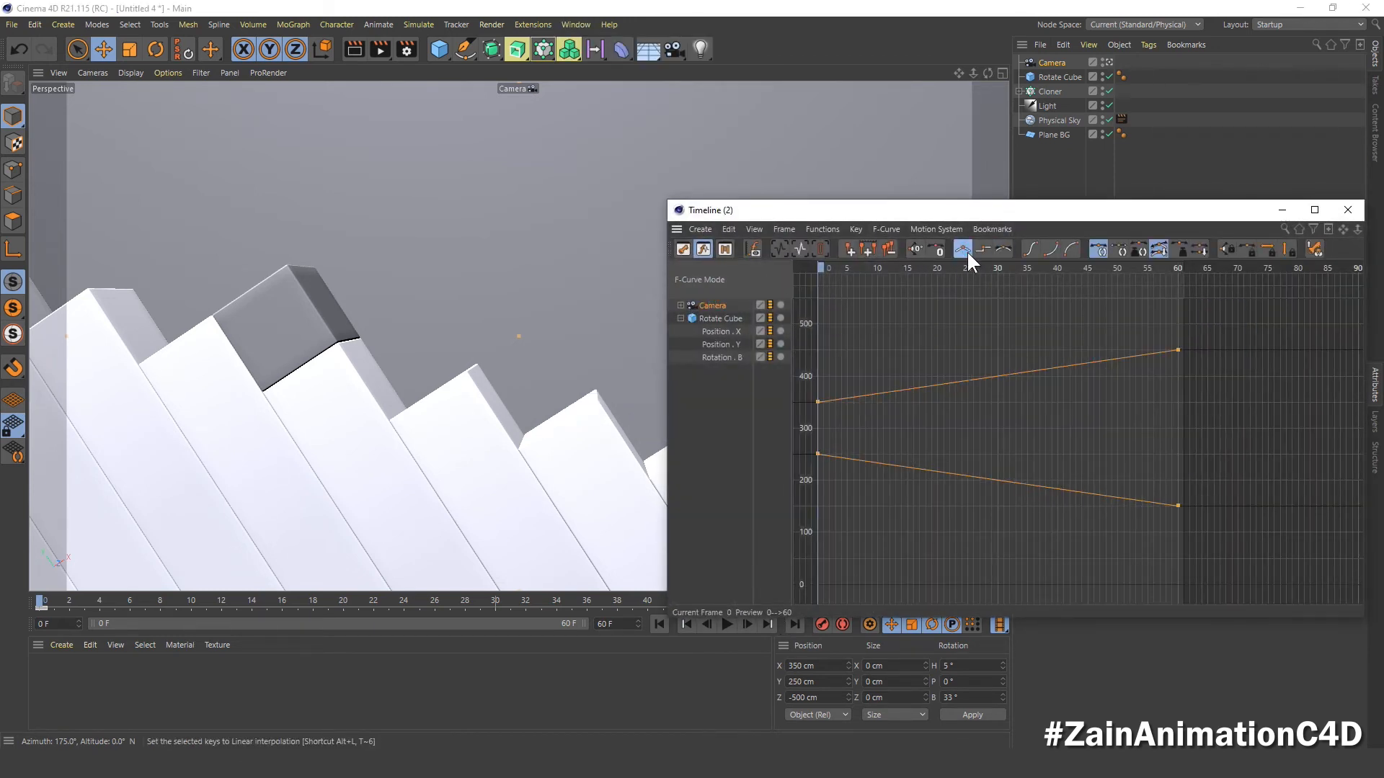
click(1347, 210)
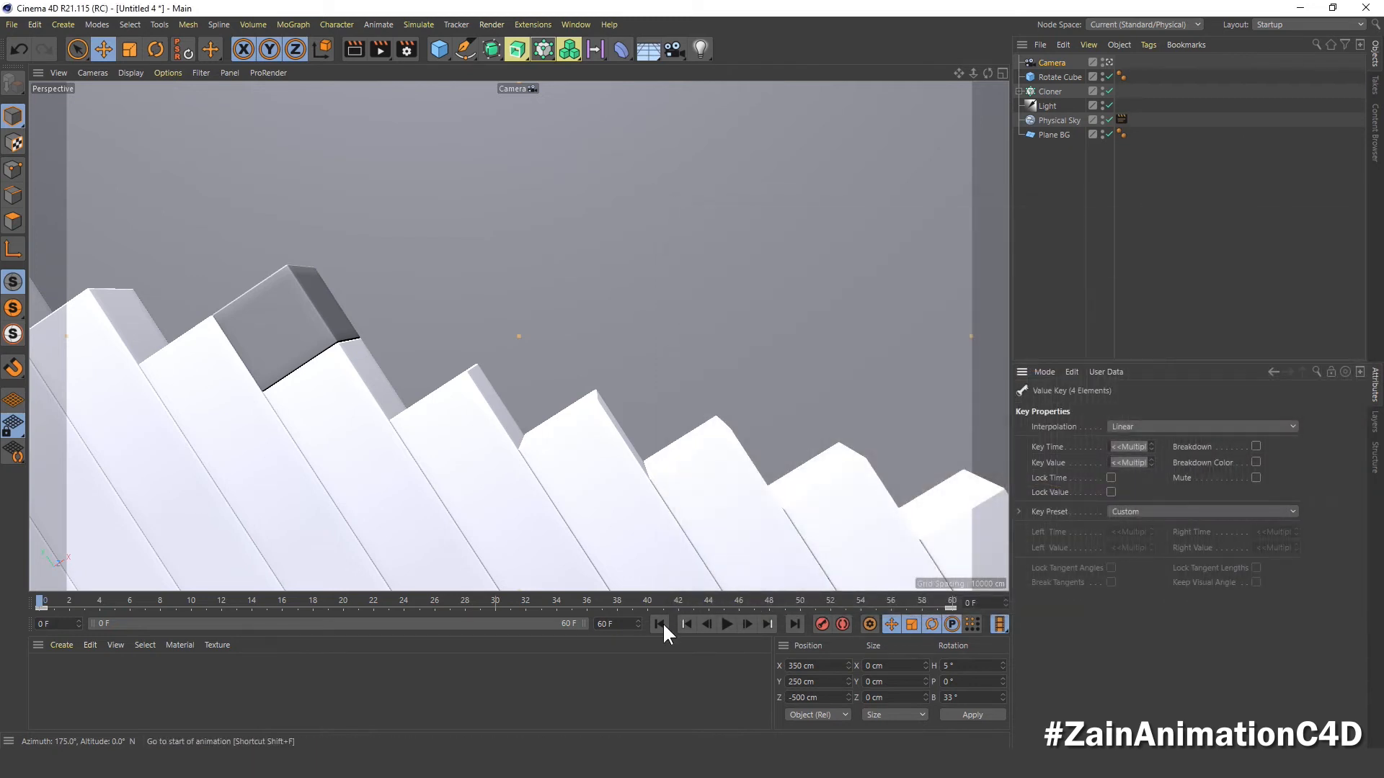
- Play the animation with the linear camera motion and rewind to frame 0
click(726, 624)
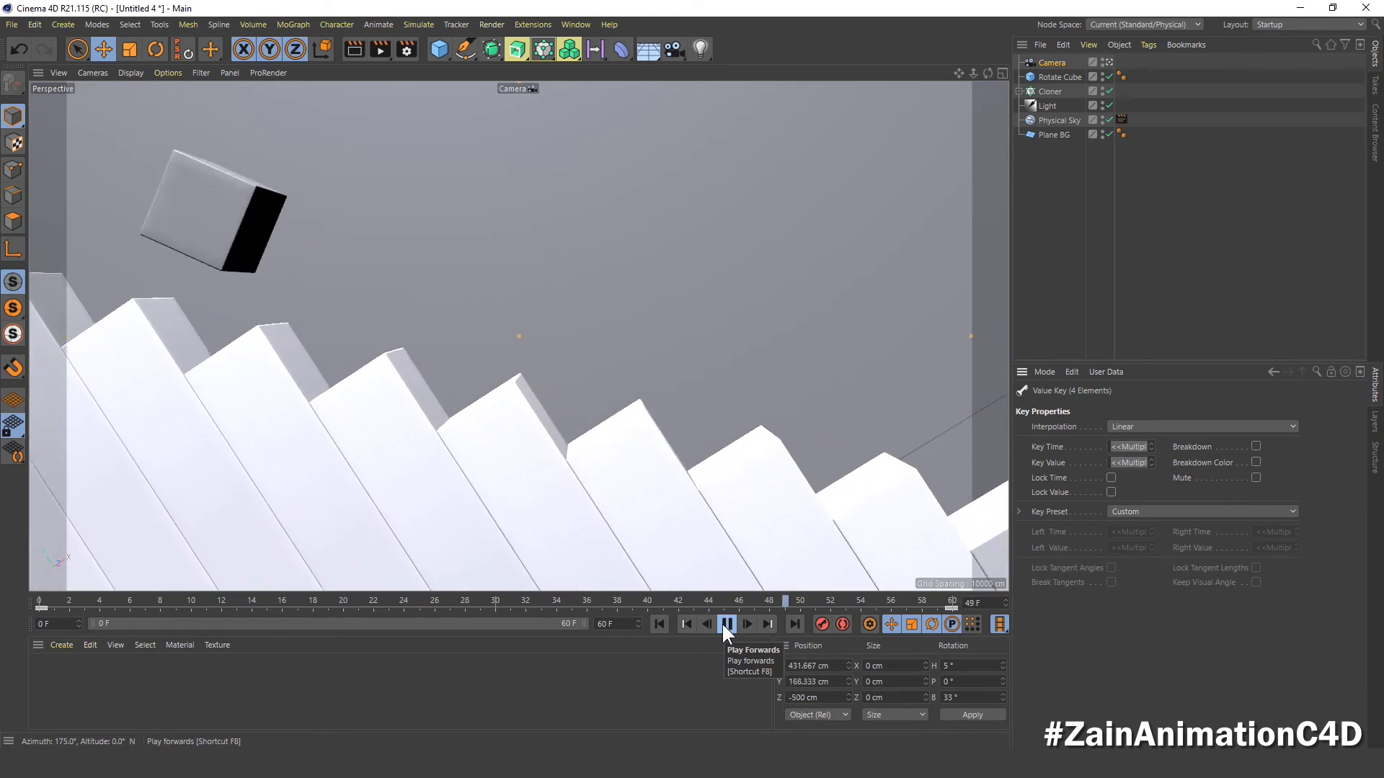
click(722, 623)
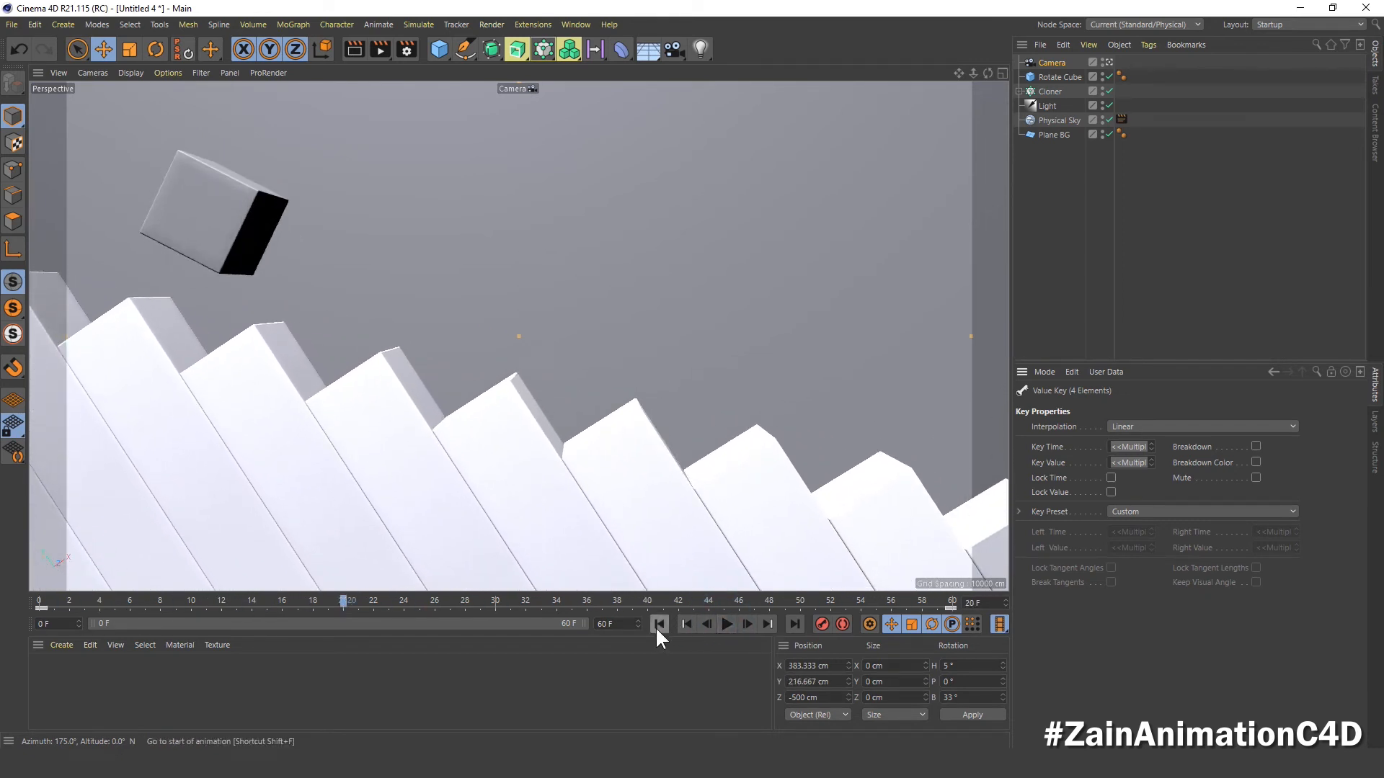
click(658, 625)
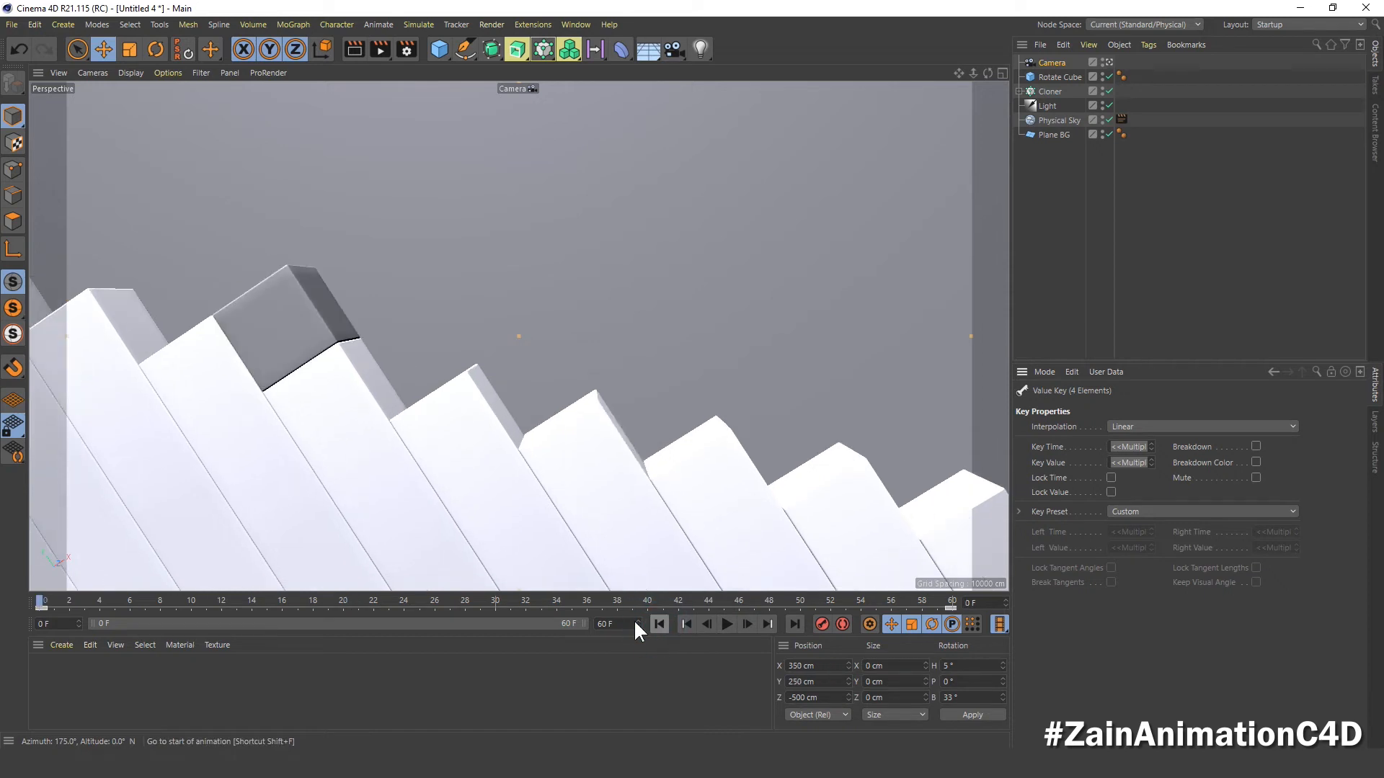
- Create a new material named BG and load the Checkerboard surface shader as its color texture
double_click(87, 684)
double_click(46, 667)
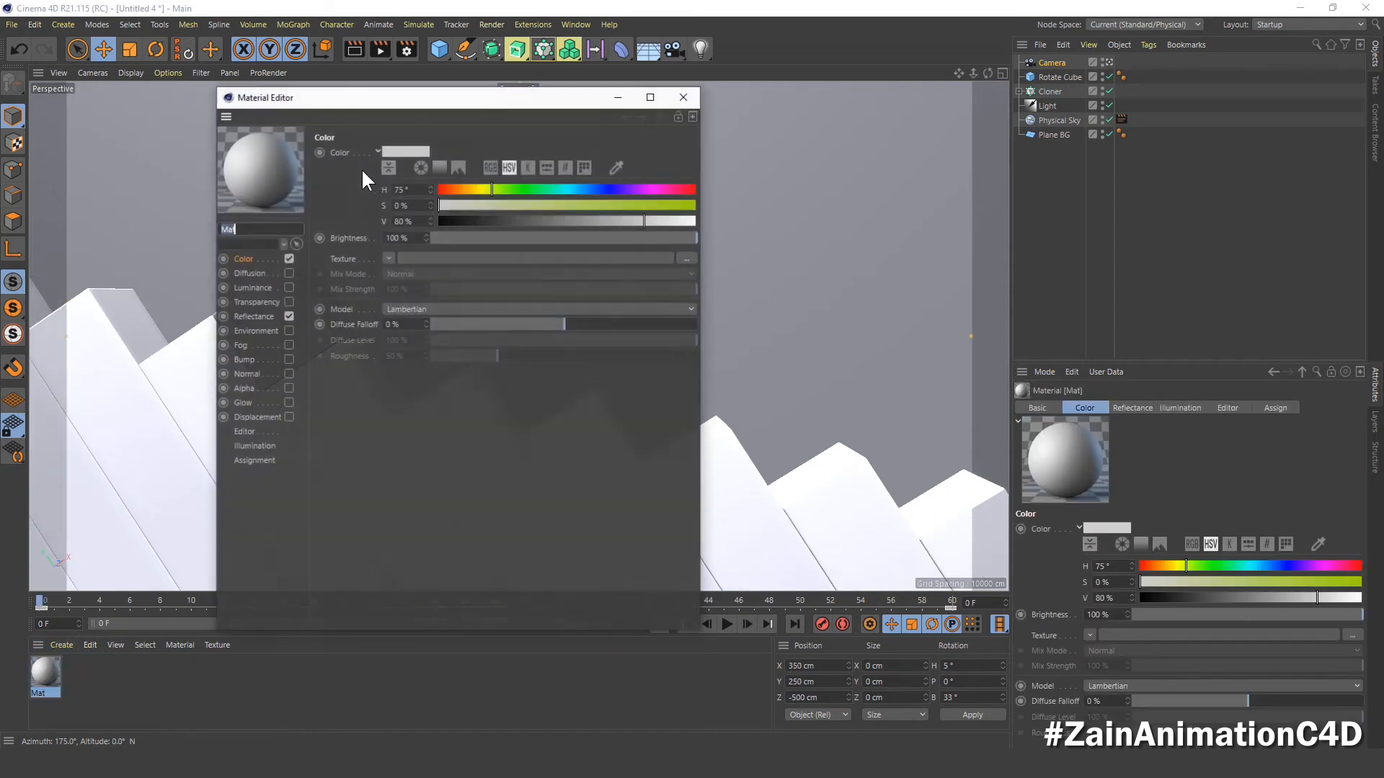
text(BG)
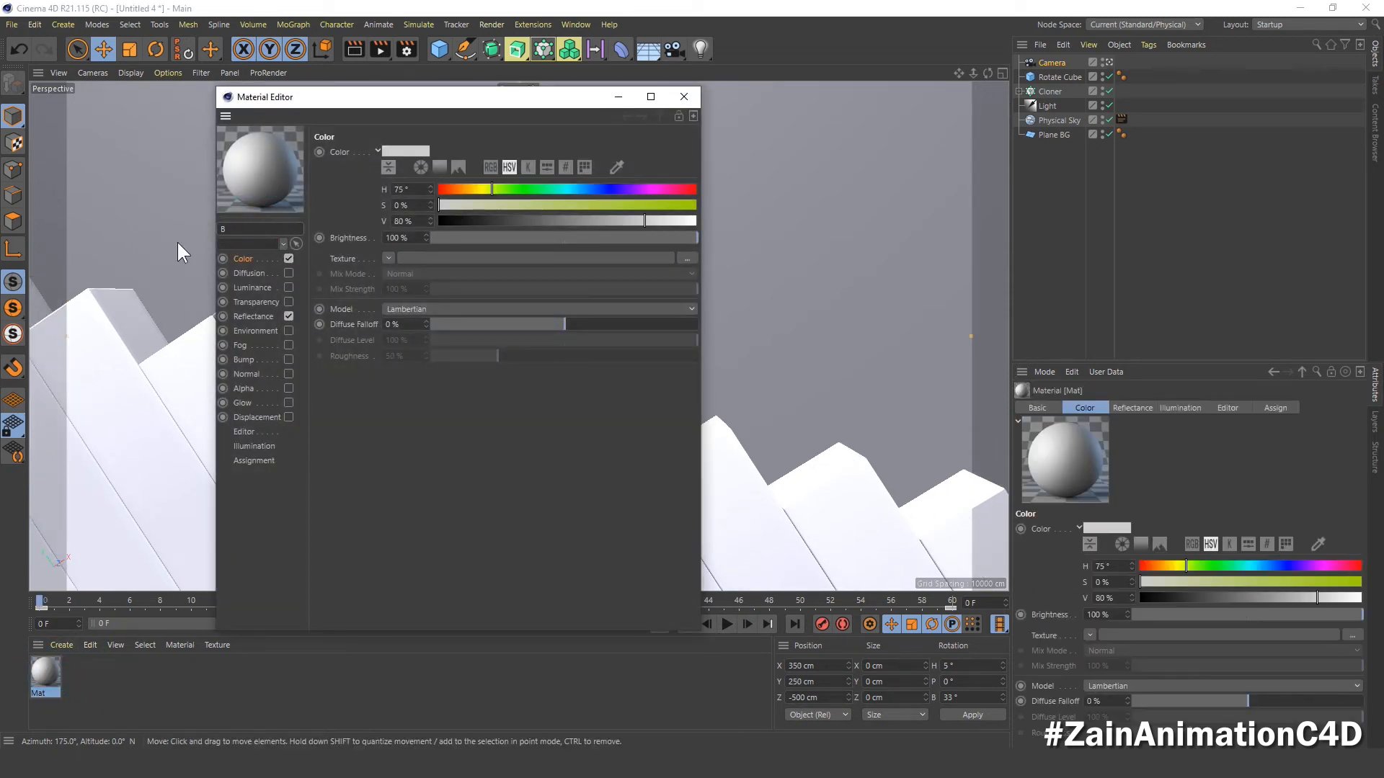
click(245, 258)
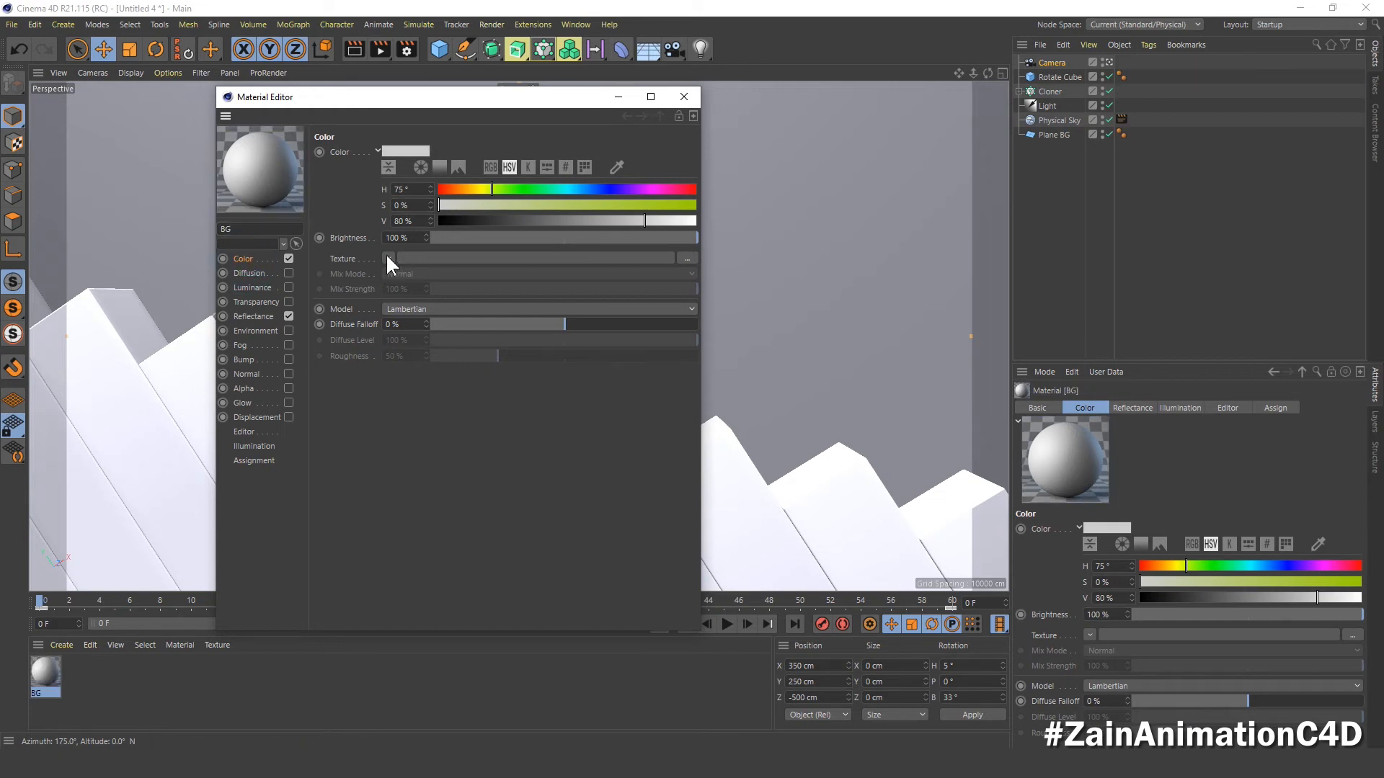
click(388, 257)
mouse_move(436, 594)
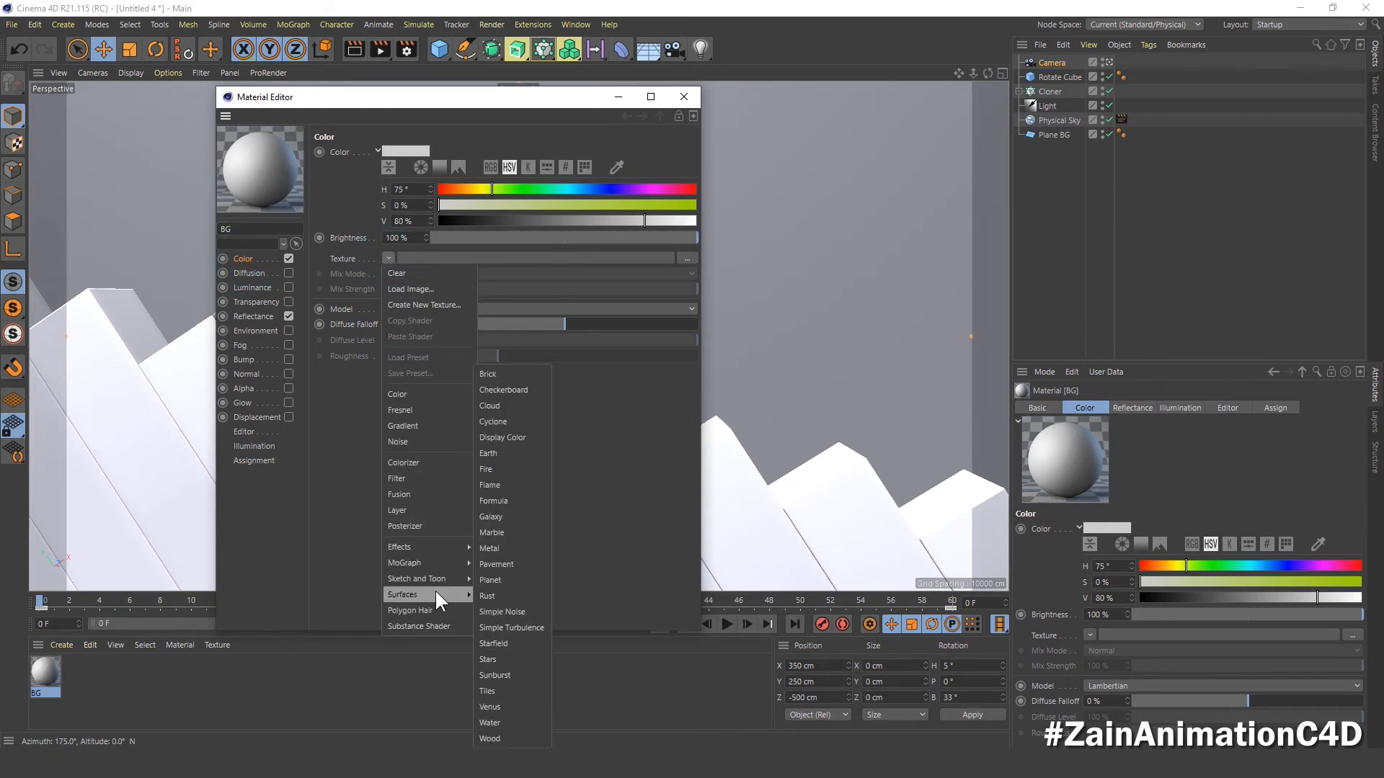
click(504, 390)
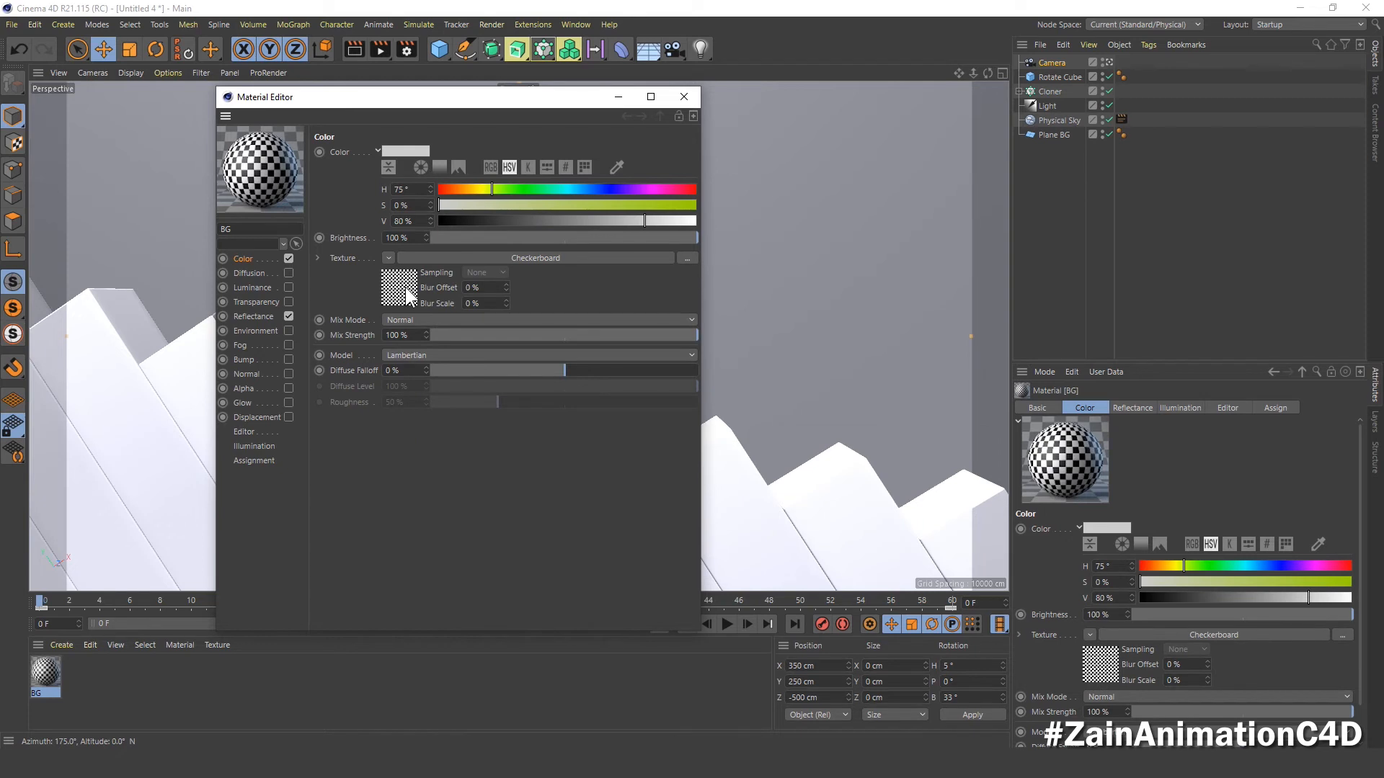
- Set the checkerboard shader's Color 2 to H 75°, S 75%, V 100%
click(404, 291)
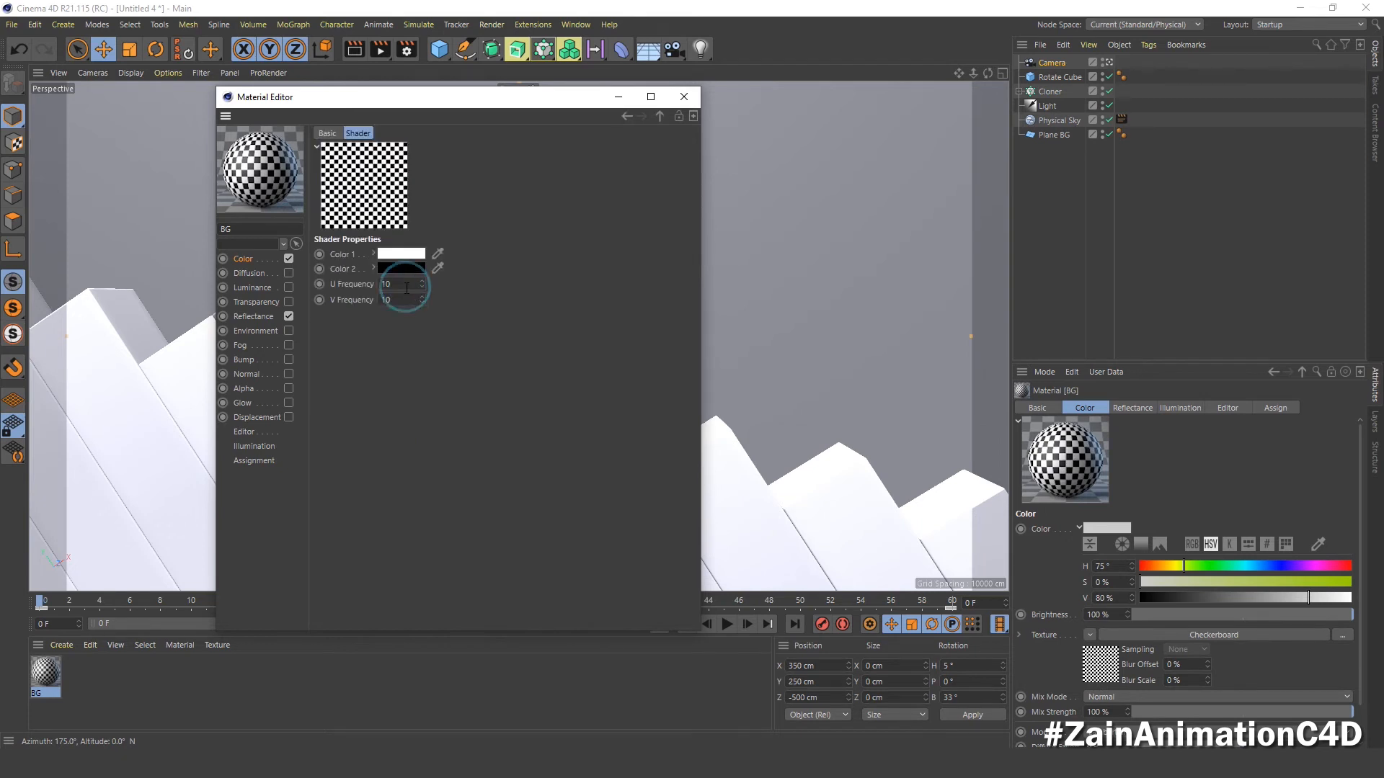
click(372, 268)
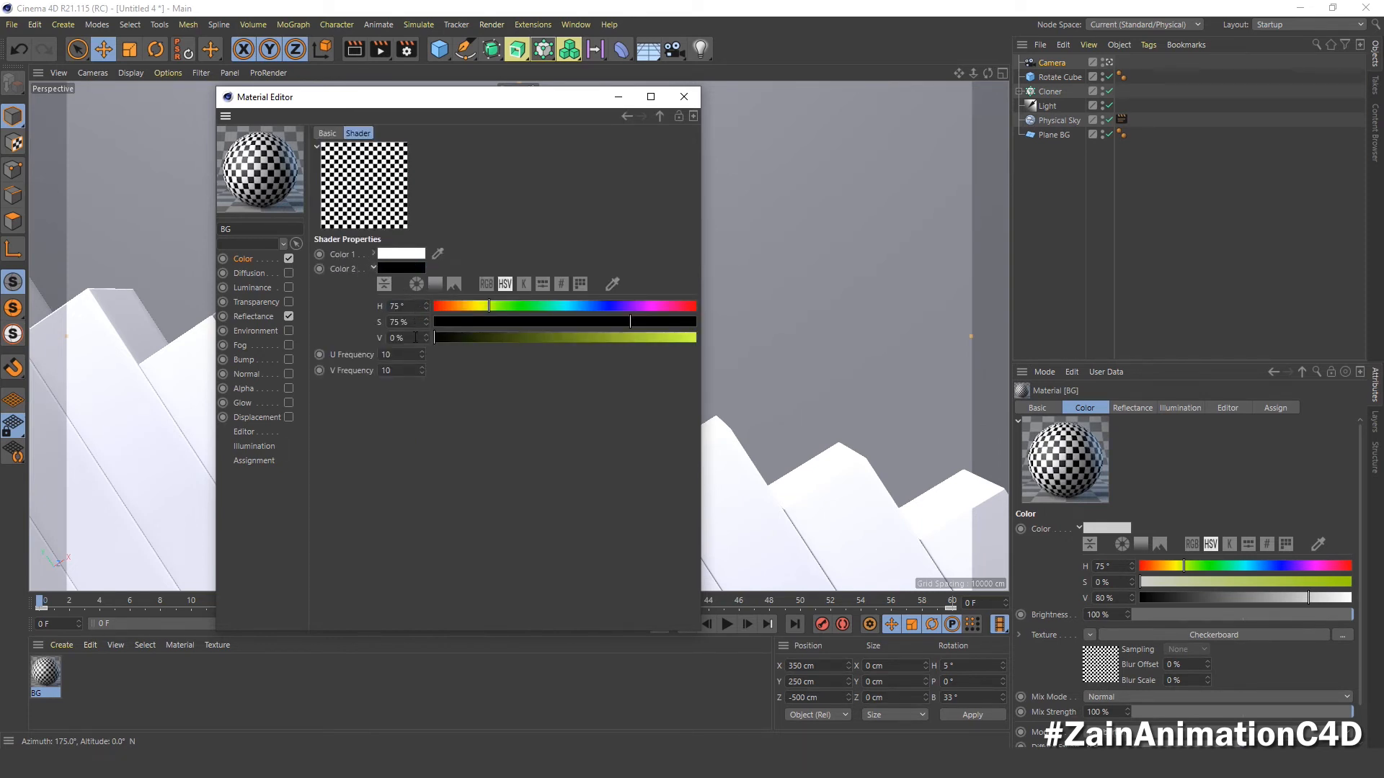
drag(415, 310, 307, 303)
text(75)
key(Tab)
text(75)
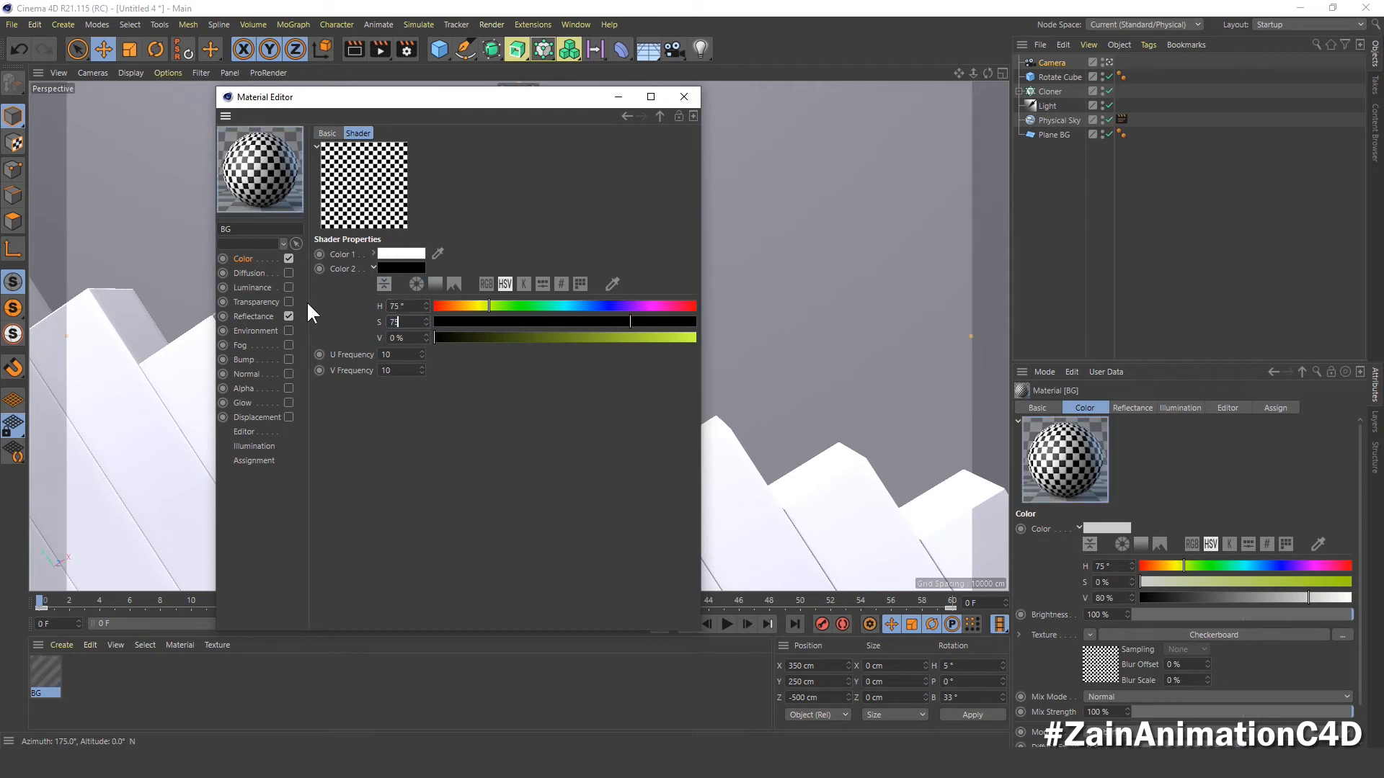
key(Tab)
text(100)
key(Return)
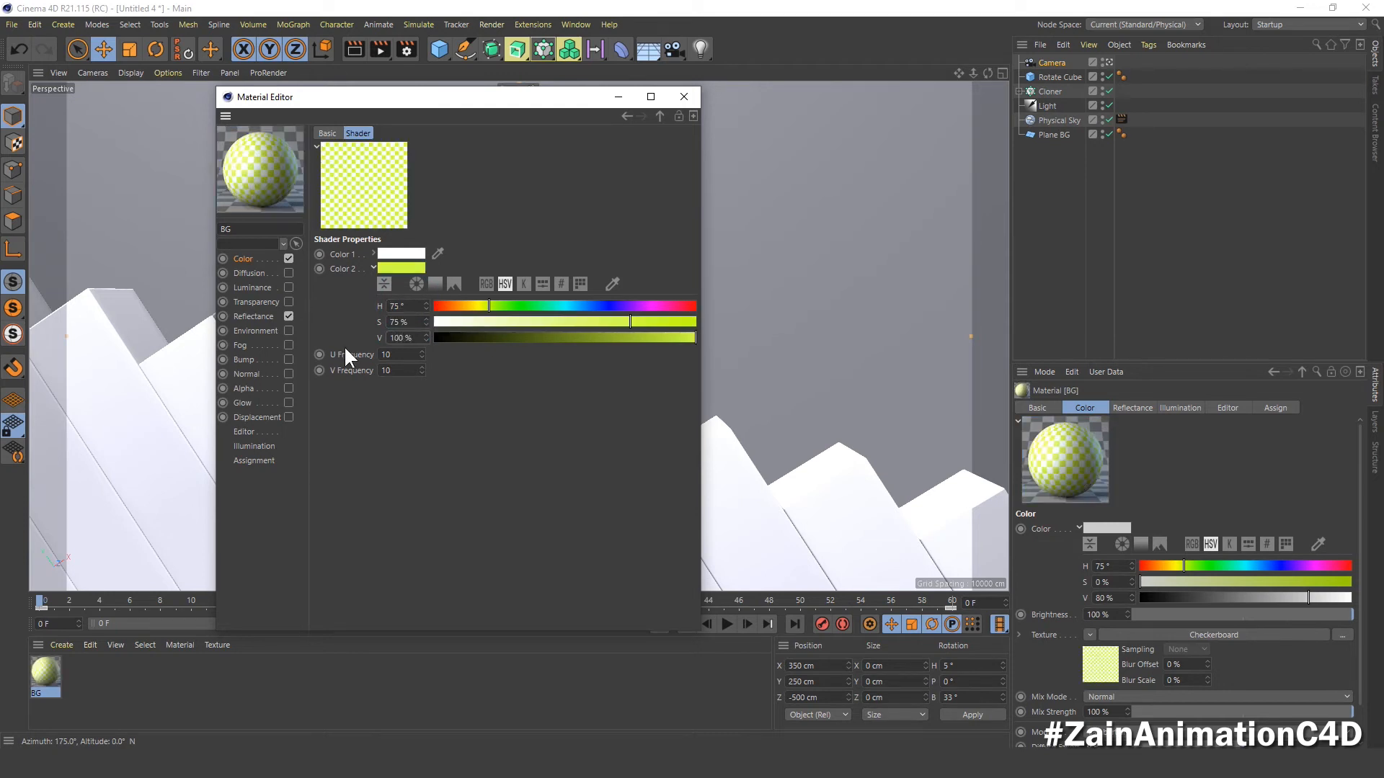
- Turn the checkerboard into stripes with U Frequency 10 and V Frequency 0, and close the material editor
click(390, 354)
key(Tab)
text(0)
key(Return)
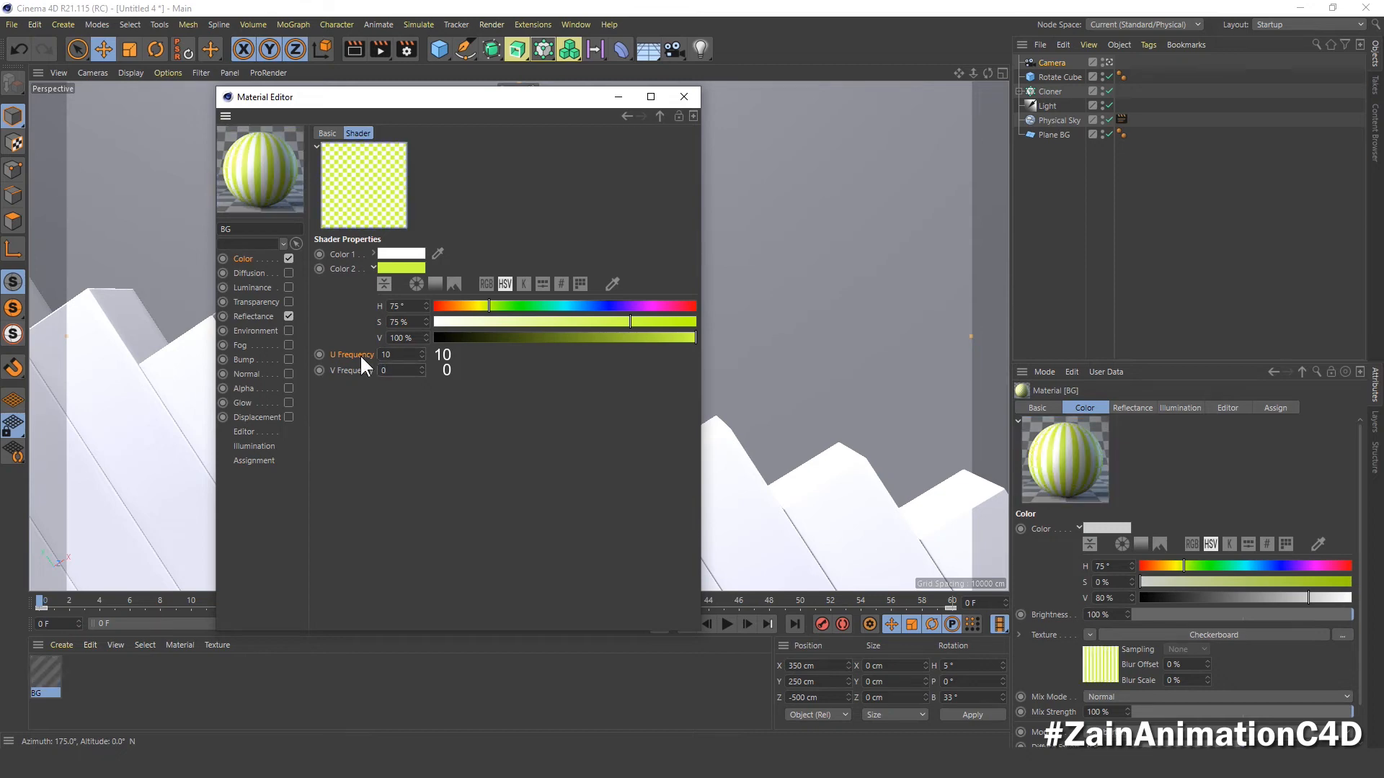
click(684, 96)
- Apply the BG material to Plane BG, set the material tag's Offset U to 1.5%, and deselect everything
drag(47, 680, 1049, 134)
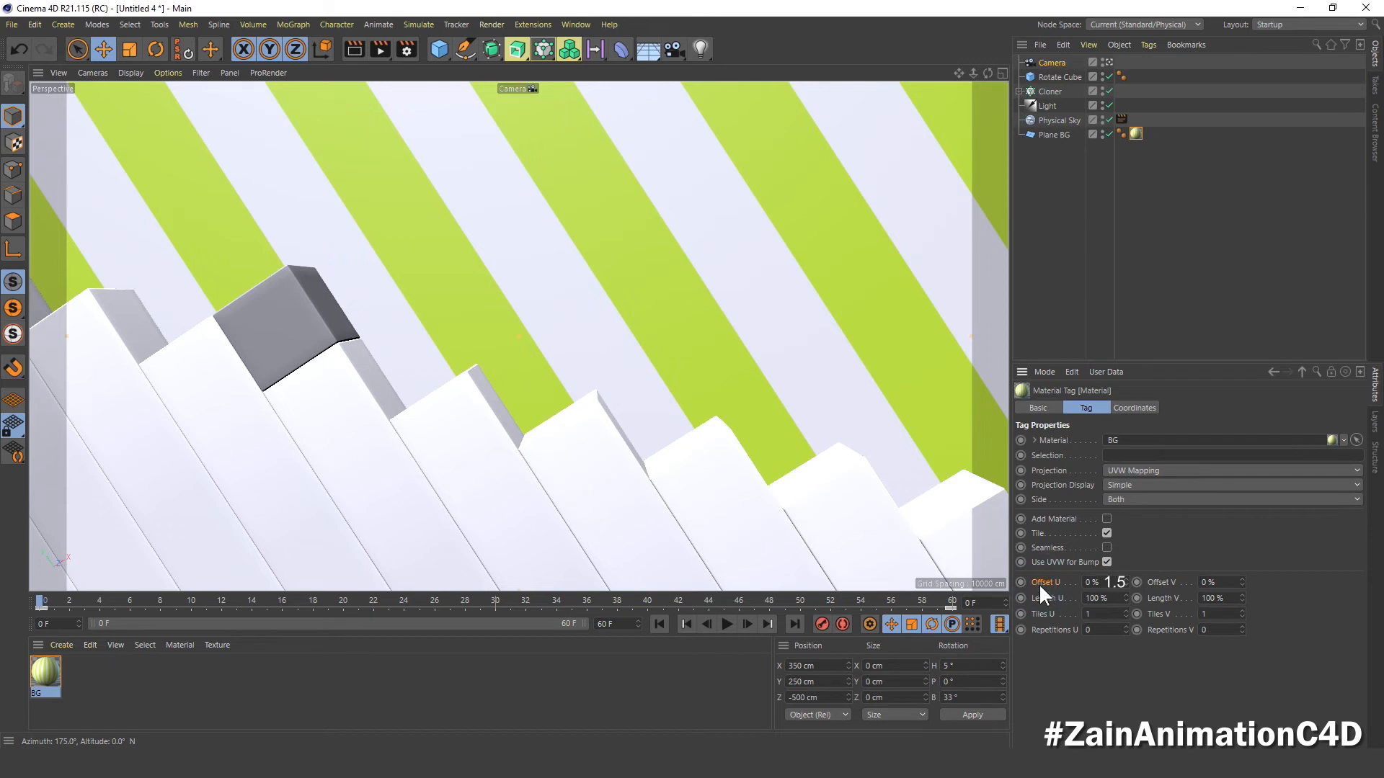
click(1092, 582)
text(1.5)
key(Return)
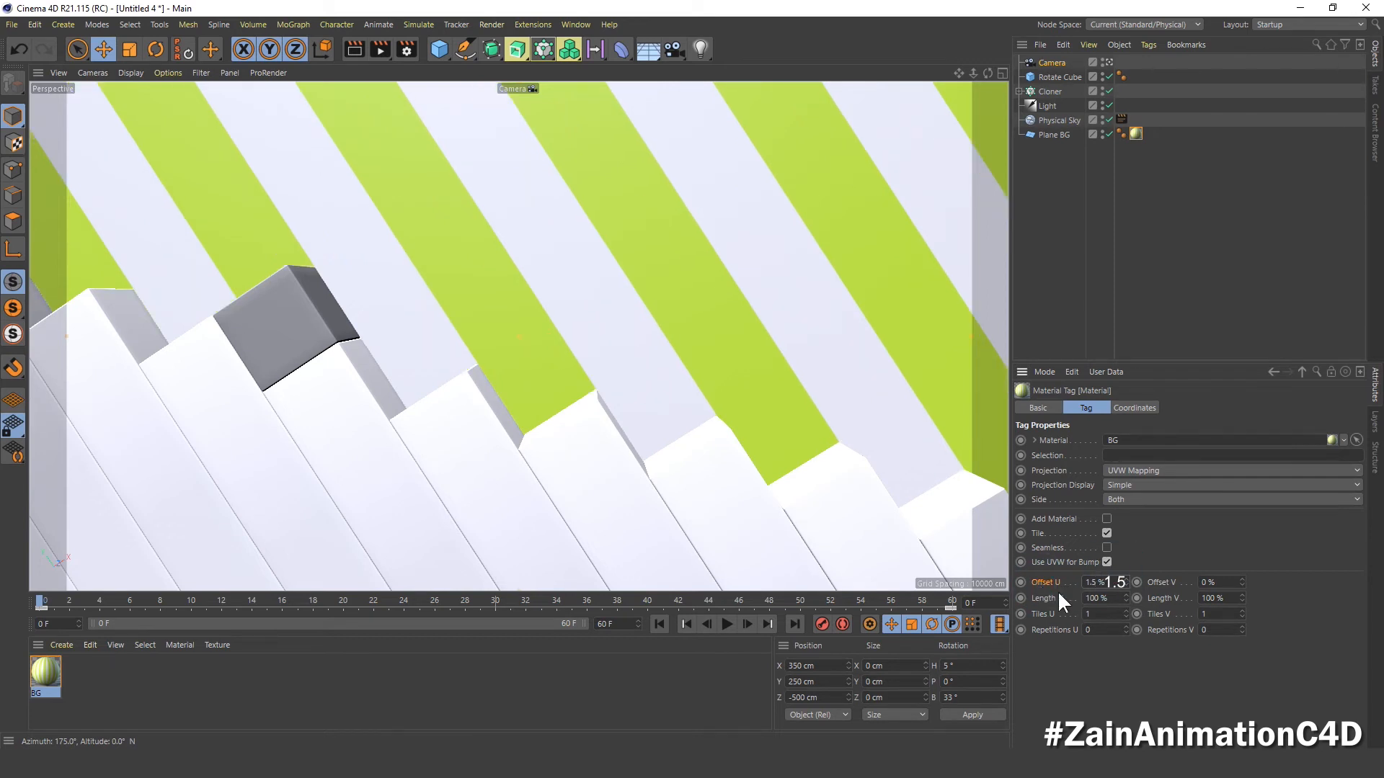
click(1047, 189)
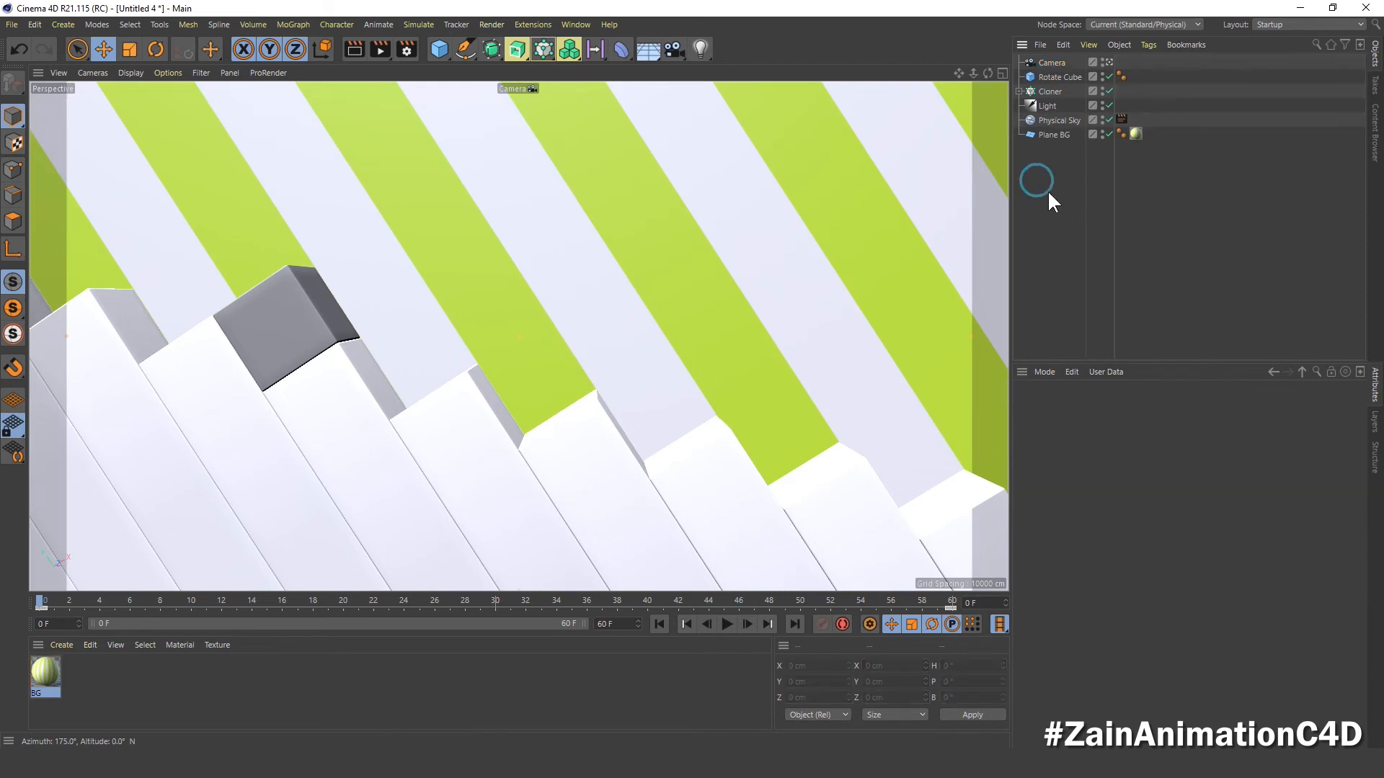
- Create another material, open it for editing and name it Mat 1
double_click(93, 680)
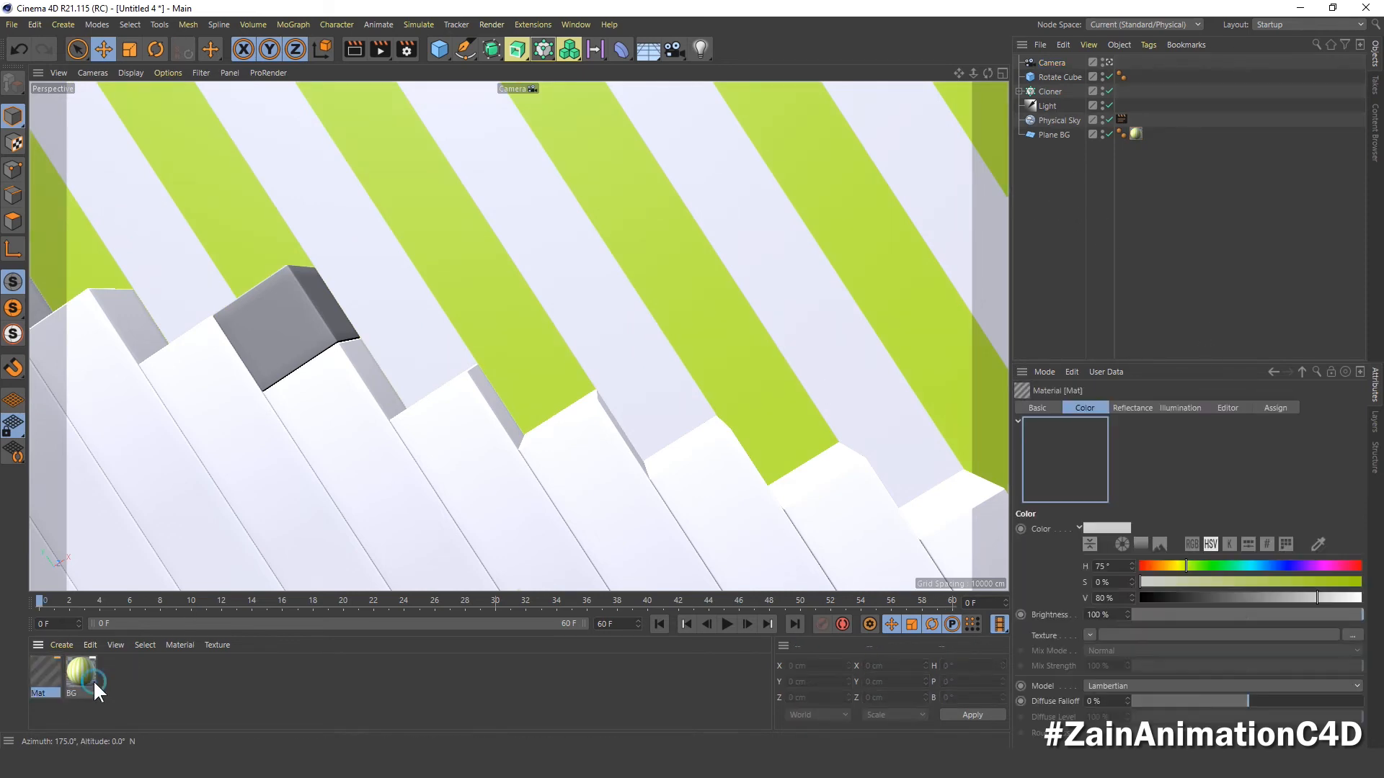
double_click(51, 667)
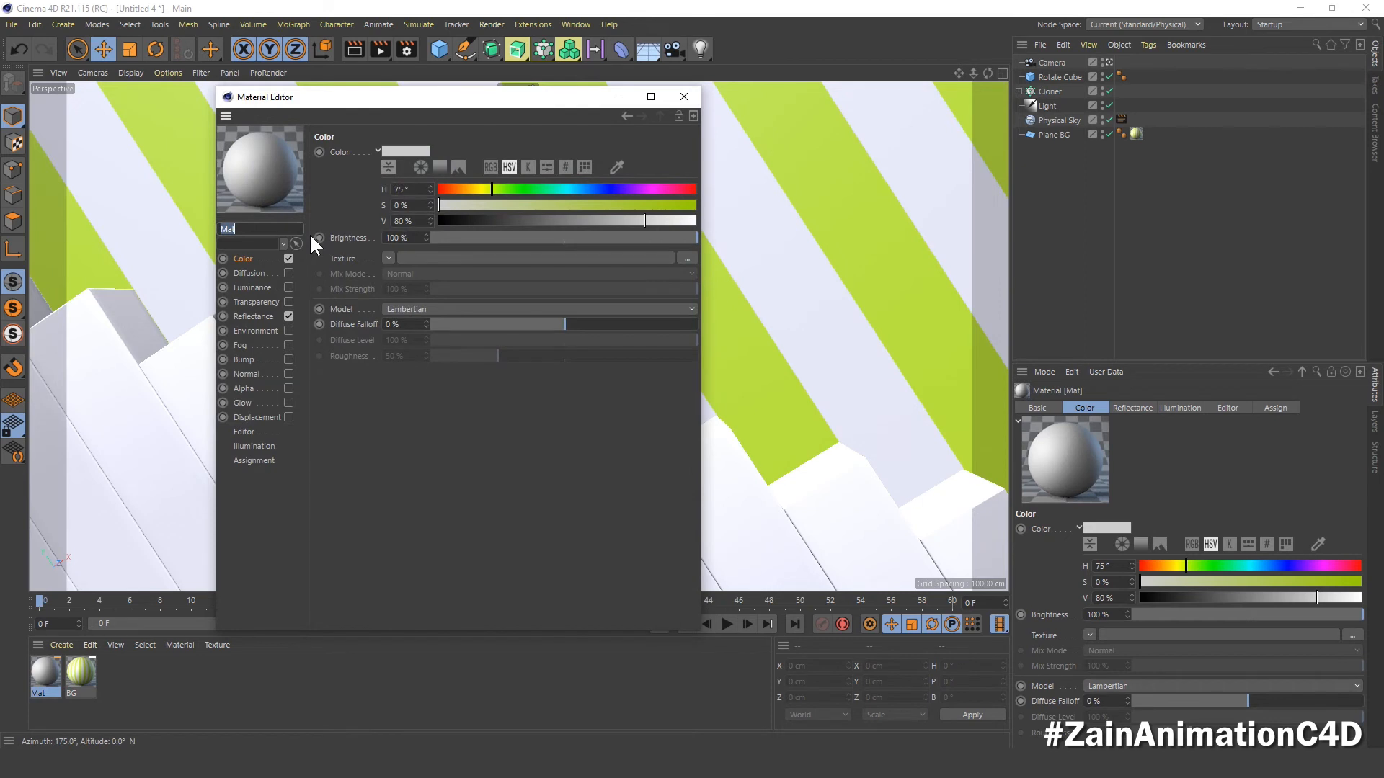
key(Right)
text(1)
- Make Mat 1 pure white with H 0°, S 0%, V 100%, and close the material editor
drag(423, 193, 278, 205)
text(0)
key(Tab)
text(0)
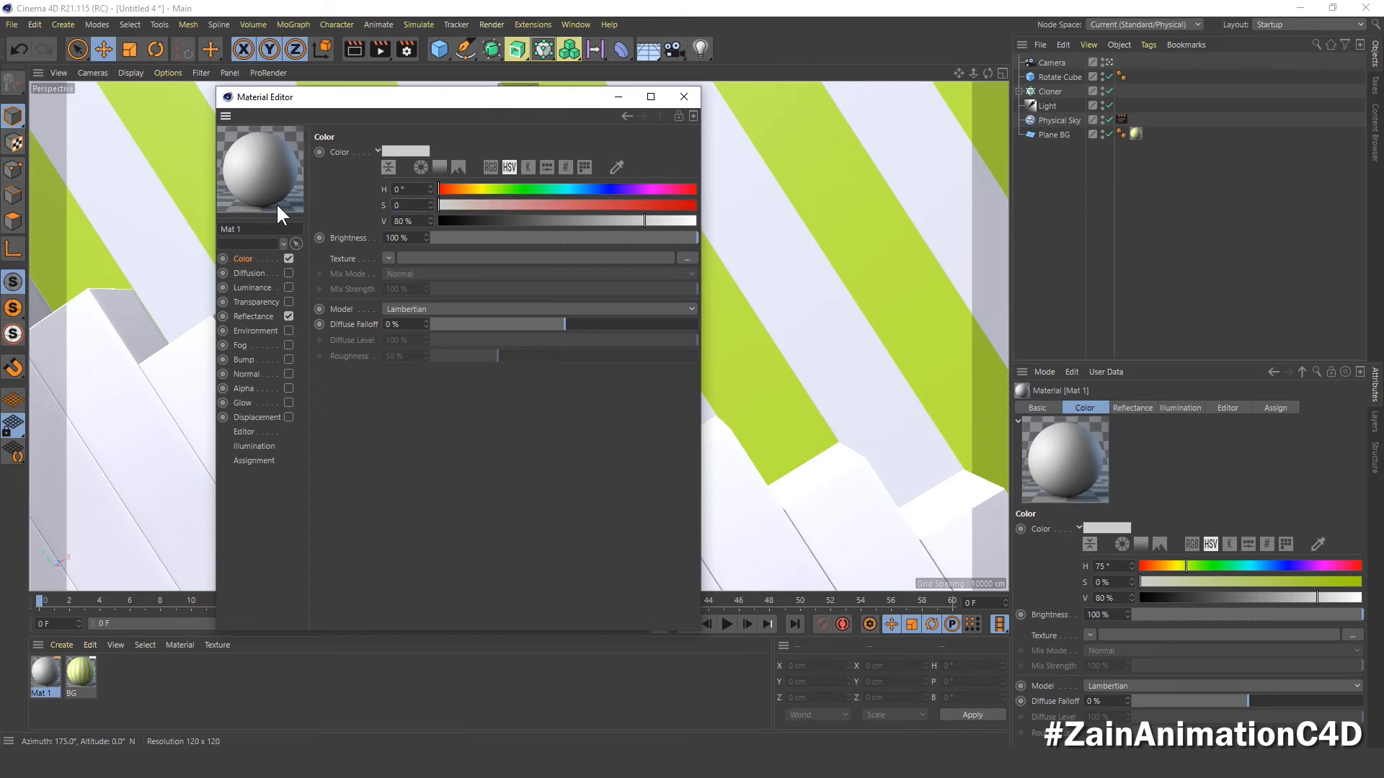
key(Tab)
text(100)
key(Return)
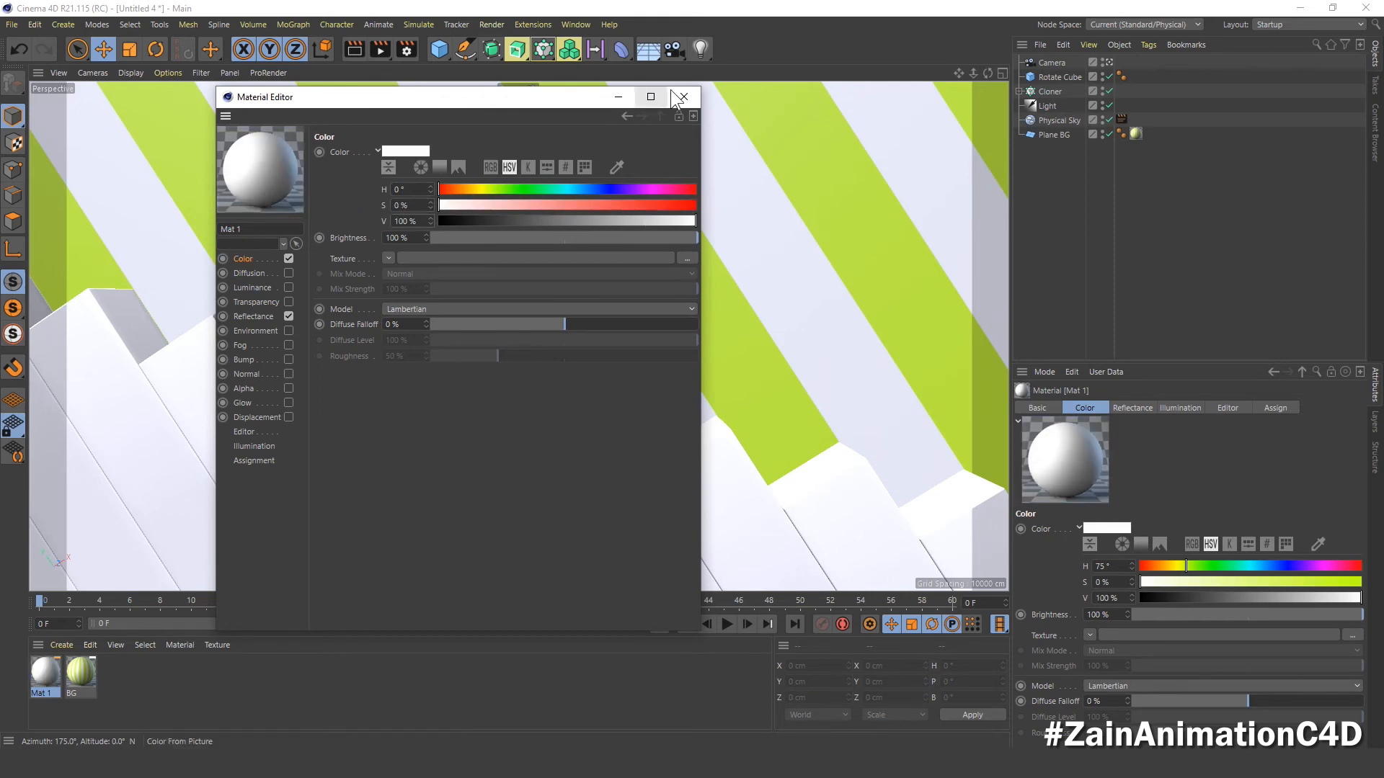
click(682, 96)
- Create a third material, open it for editing and name it Mat 2
double_click(133, 680)
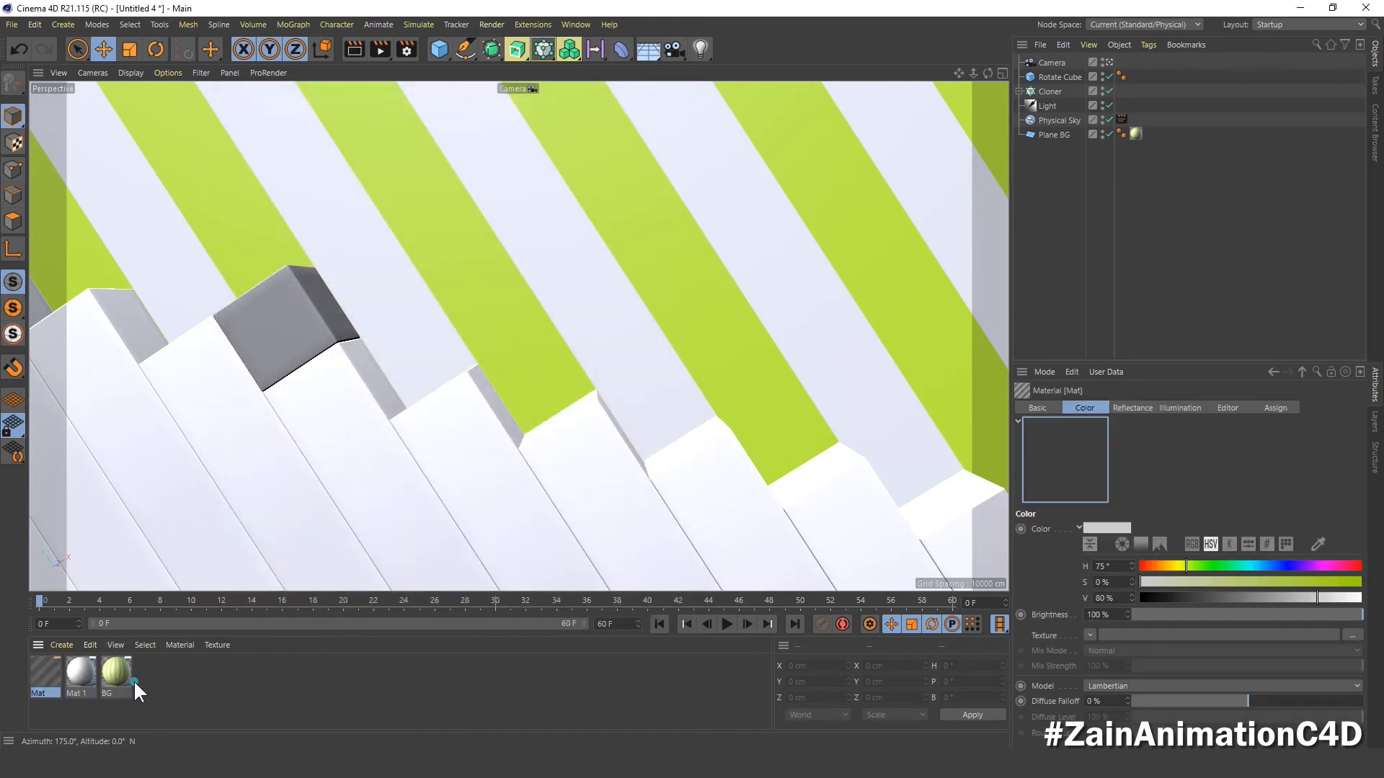
double_click(46, 668)
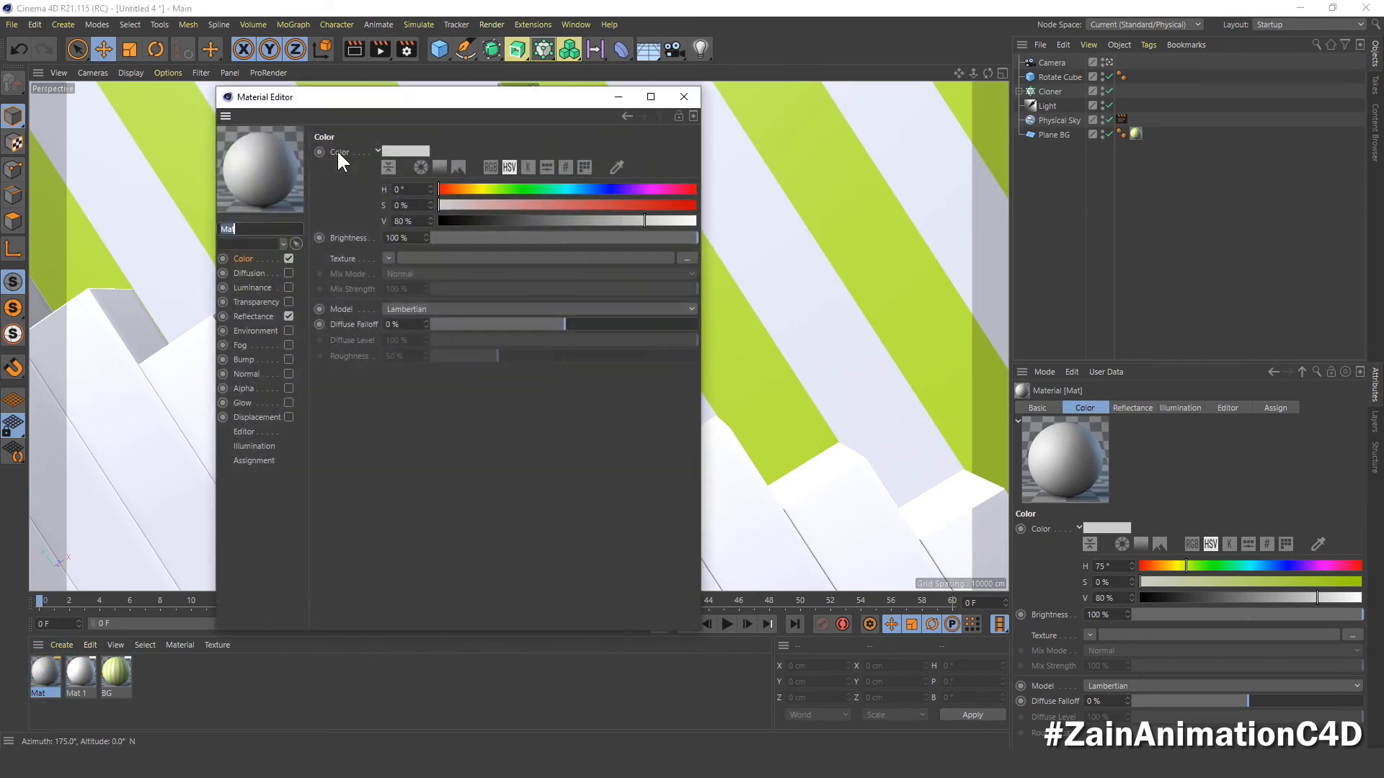
click(260, 229)
text(2)
key(Return)
- Set Mat 2's color to H 75°, S 75%, V 100%, and close the material editor
drag(418, 193, 296, 202)
text(75)
key(Tab)
text(75)
key(Tab)
text(1)
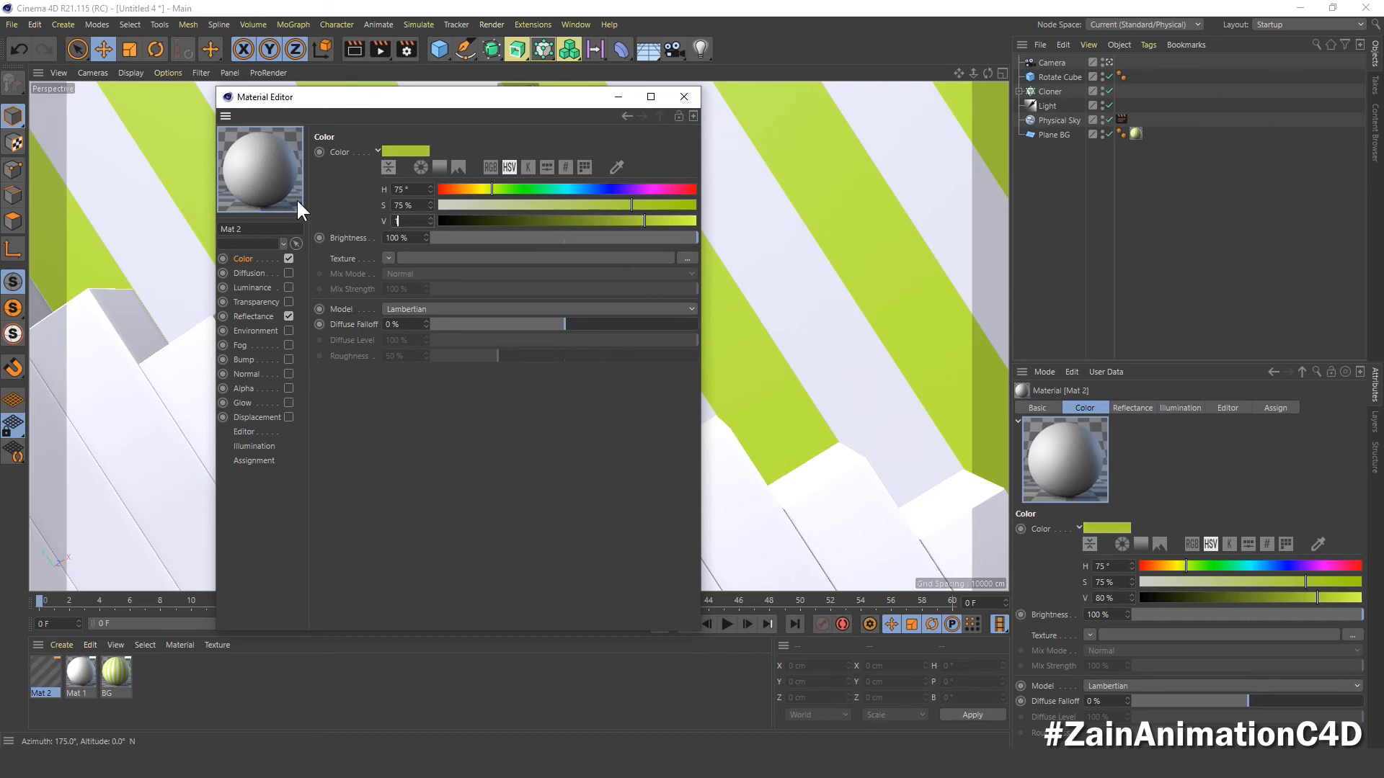
text(00)
key(Return)
click(684, 98)
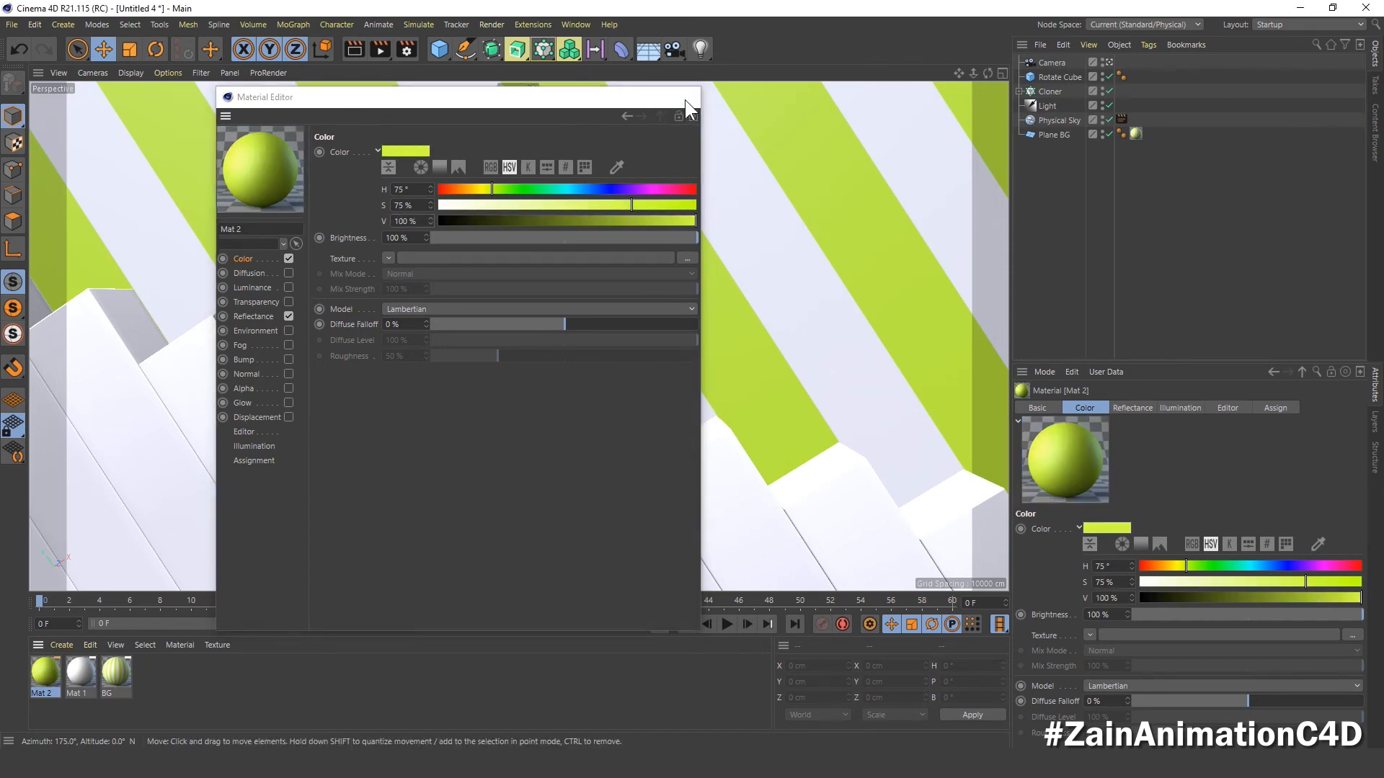
- Create a fourth material, open it for editing and name it Cube
double_click(153, 673)
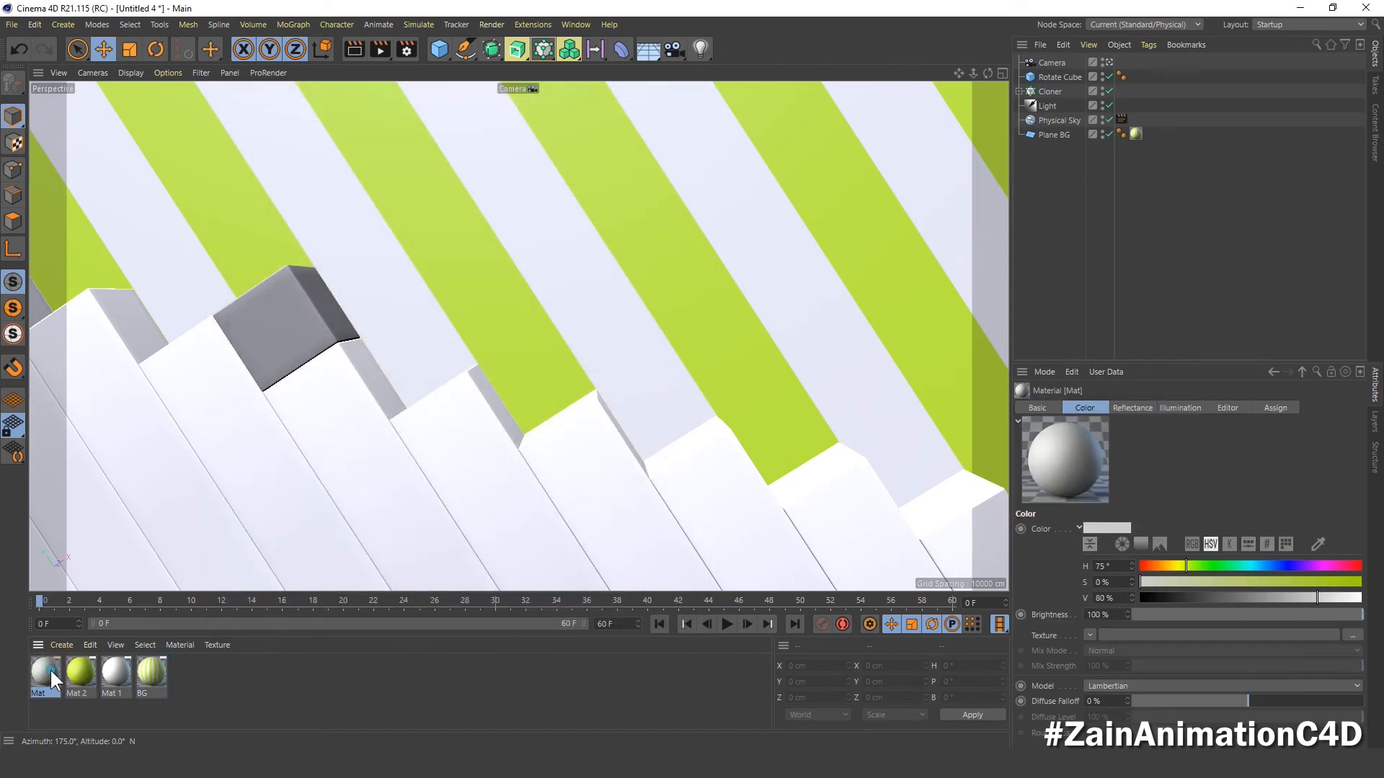
double_click(52, 671)
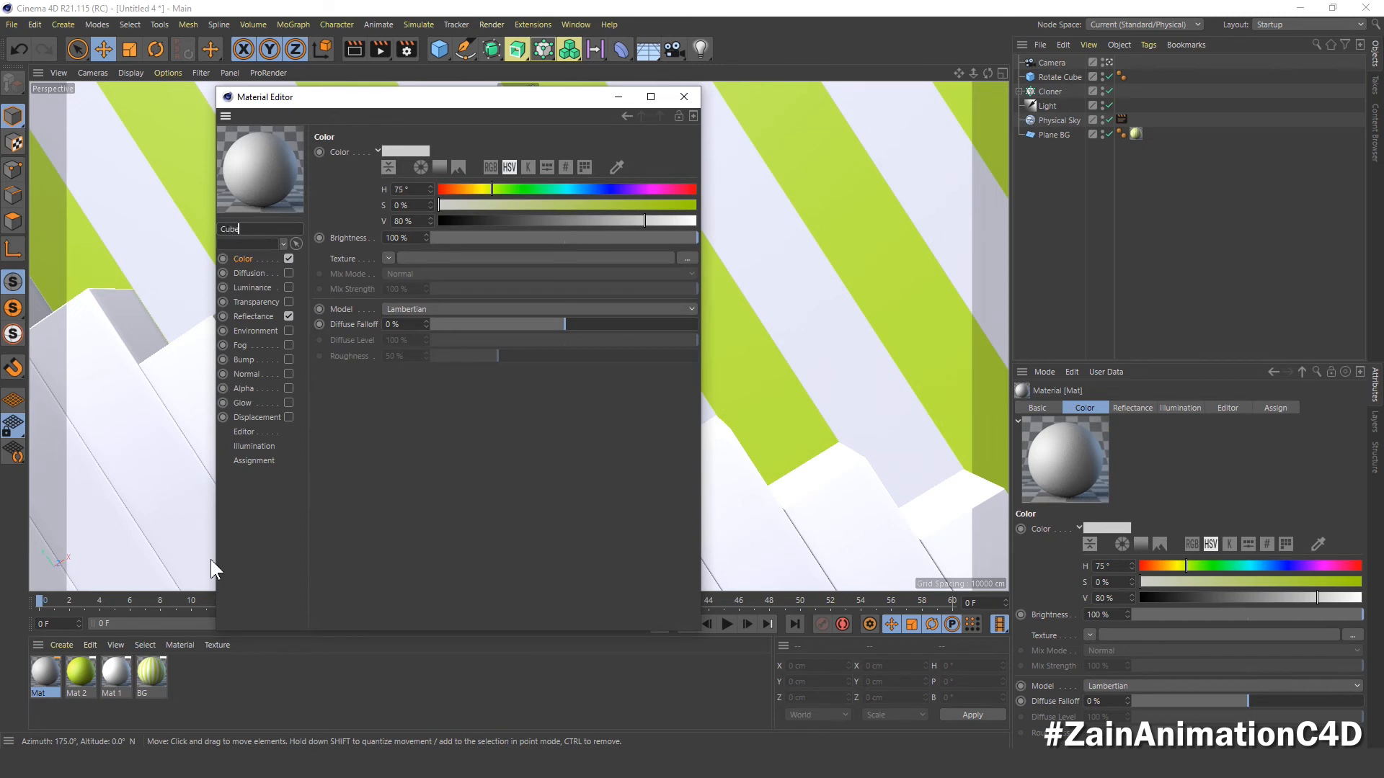
text(Cube)
key(Return)
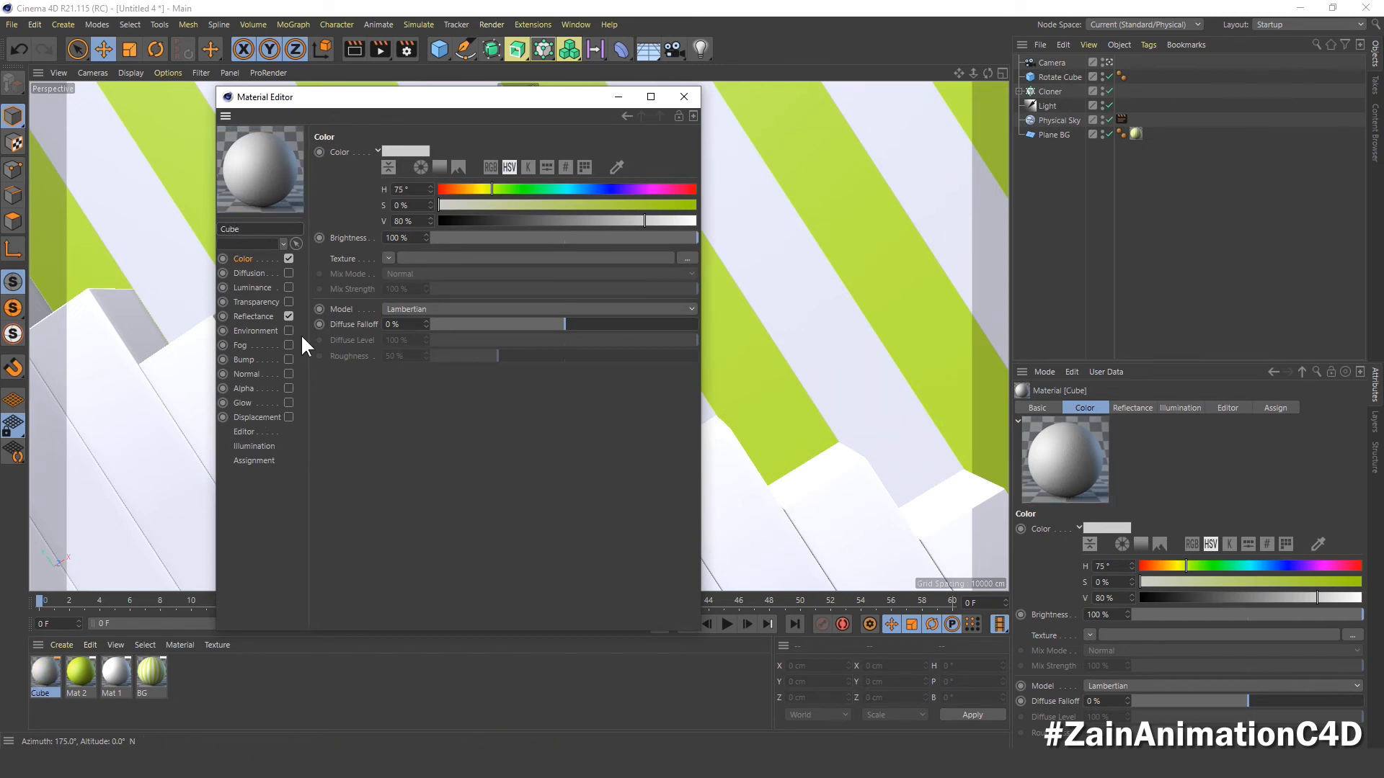
- Load a Checkerboard shader as the Cube material's color texture, with U Frequency 0 and V Frequency 1
click(389, 258)
mouse_move(439, 594)
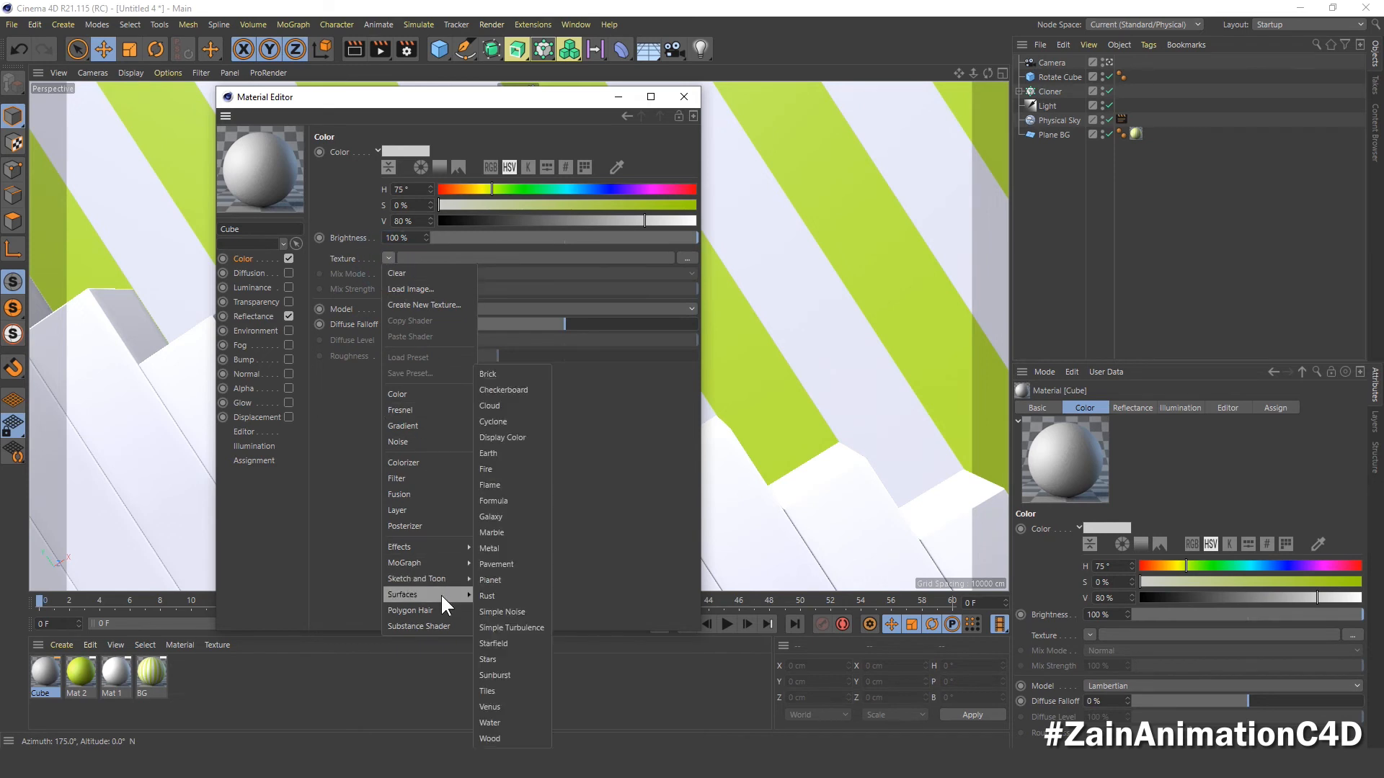
click(502, 395)
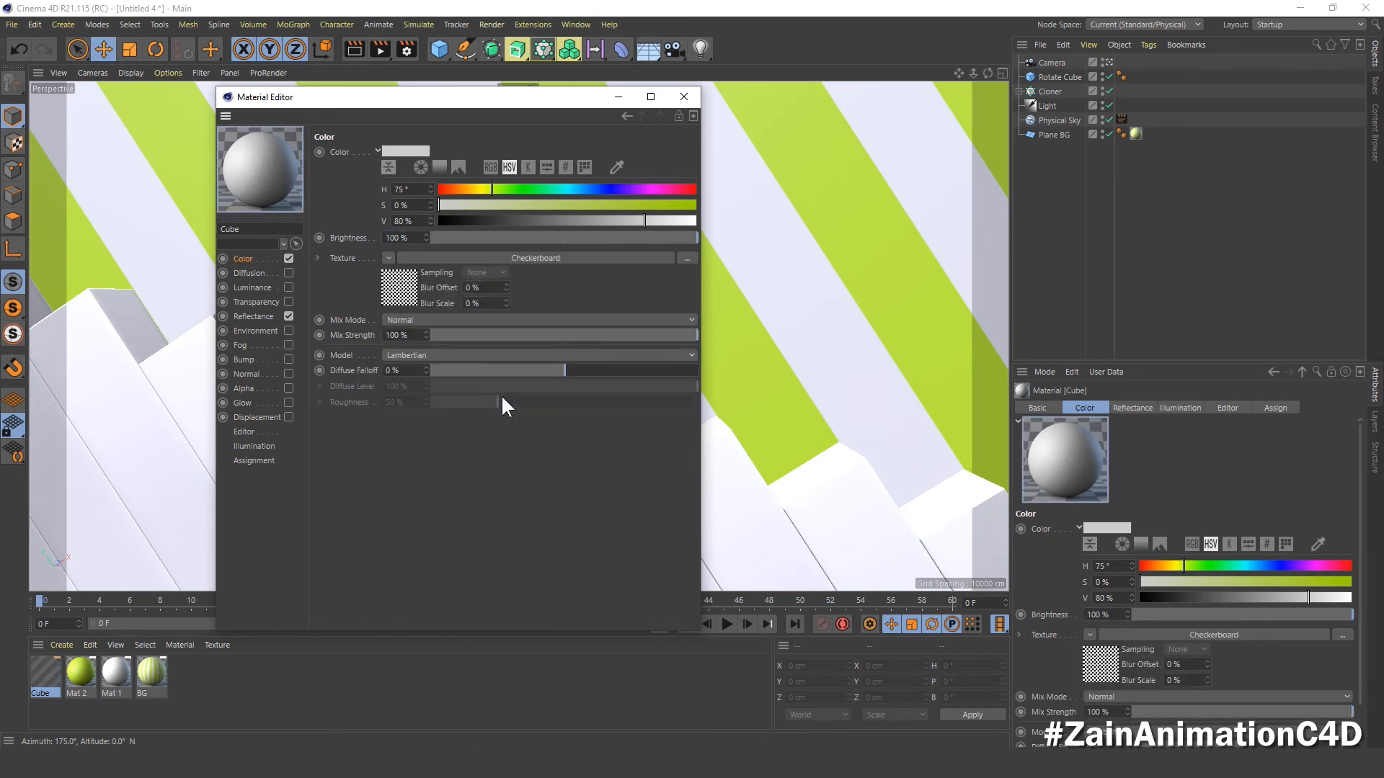
click(411, 291)
click(404, 284)
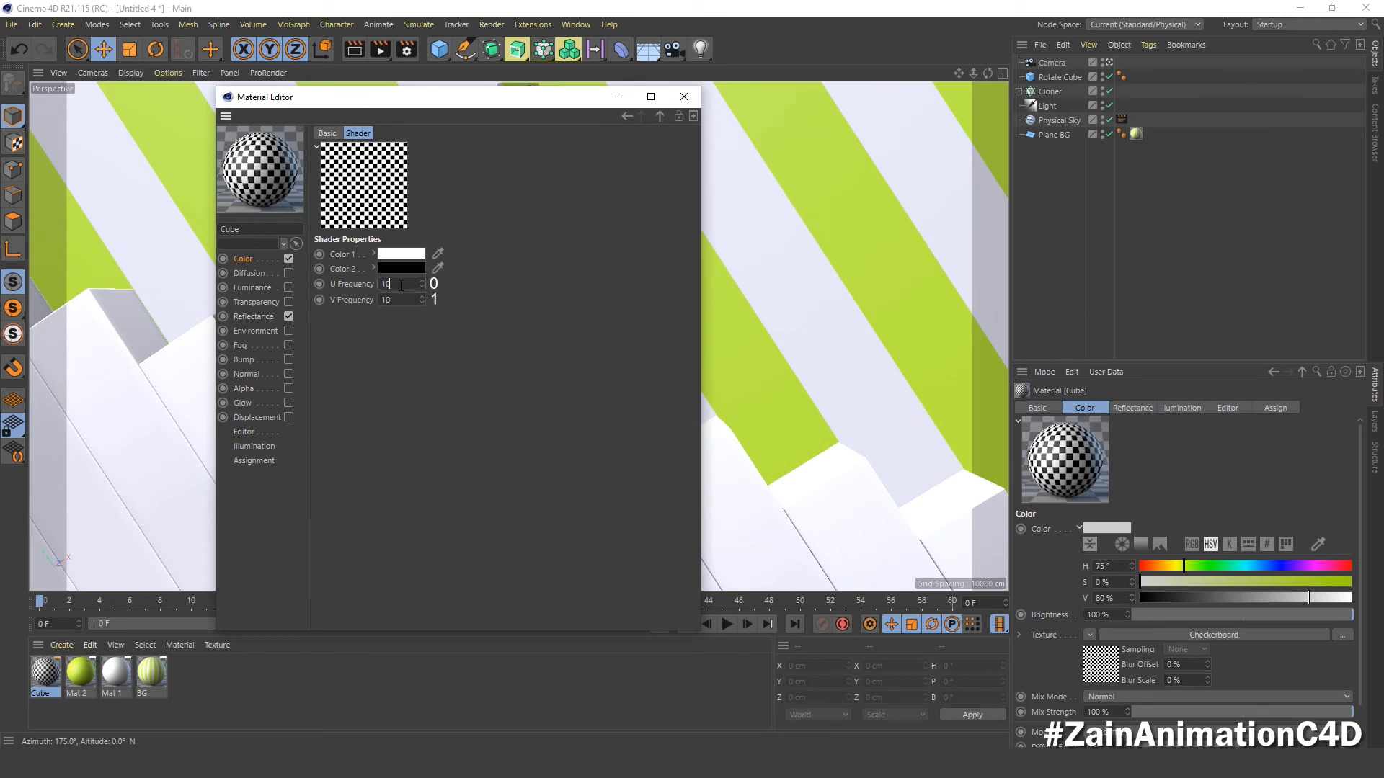
text(0)
key(Tab)
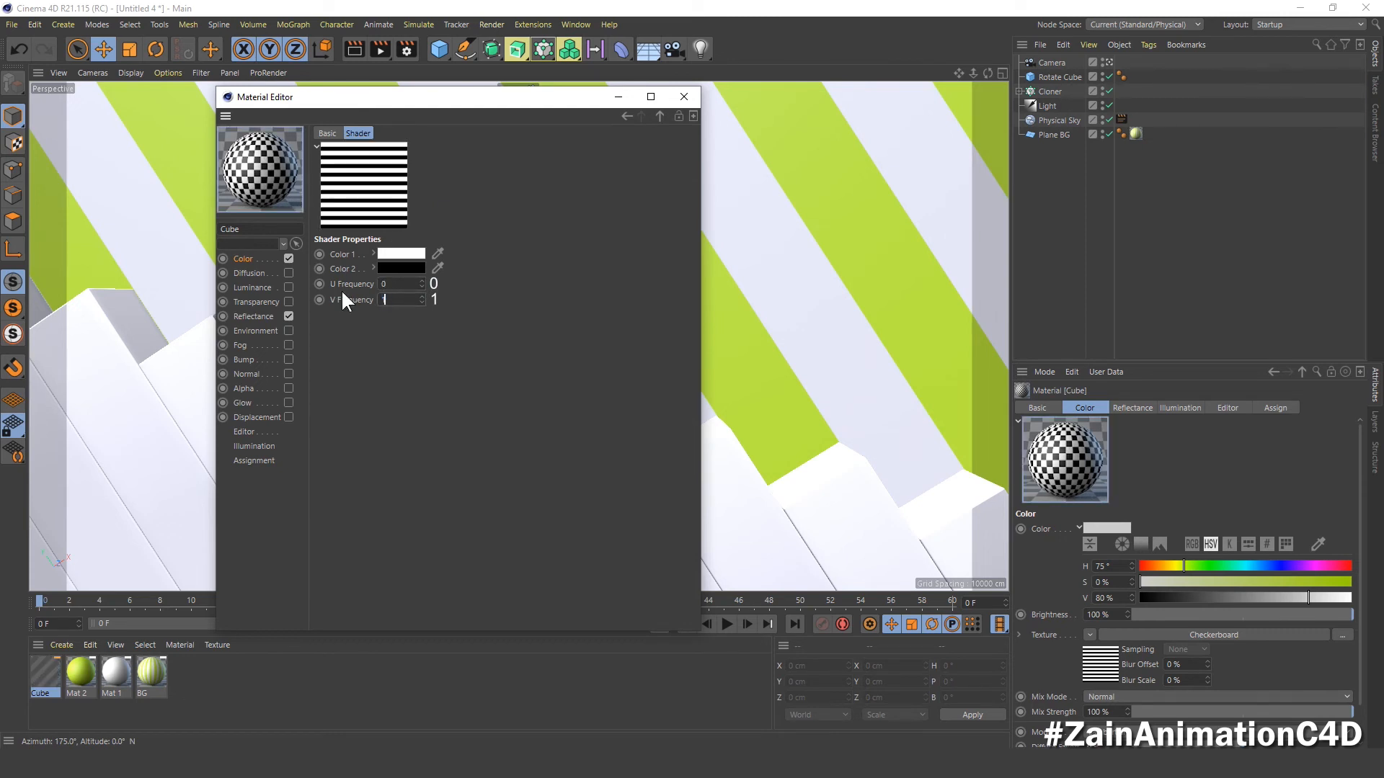
text(1)
key(Return)
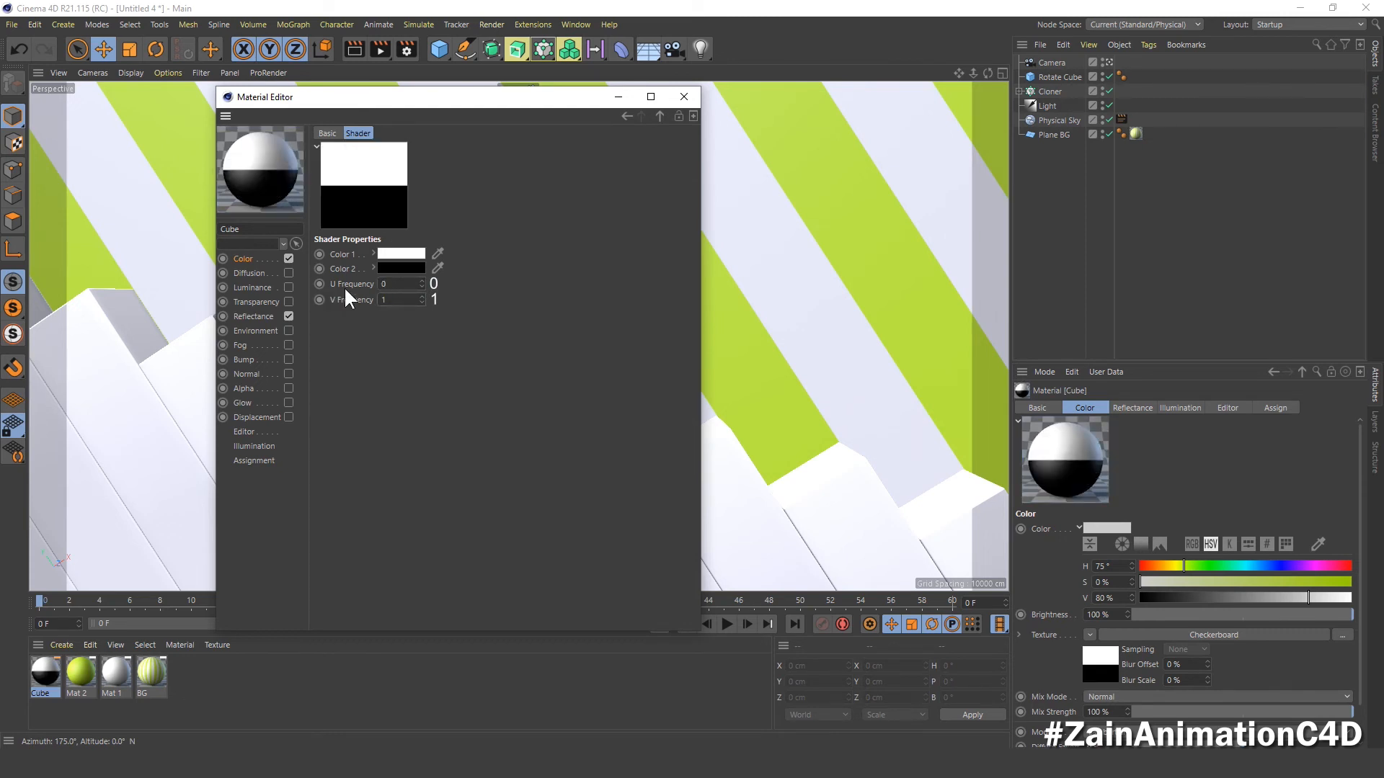
- Set the checkerboard's Color 1 hue to 0° and Color 2 to H 75°, S 75%, V 100%, and close the material editor
click(372, 253)
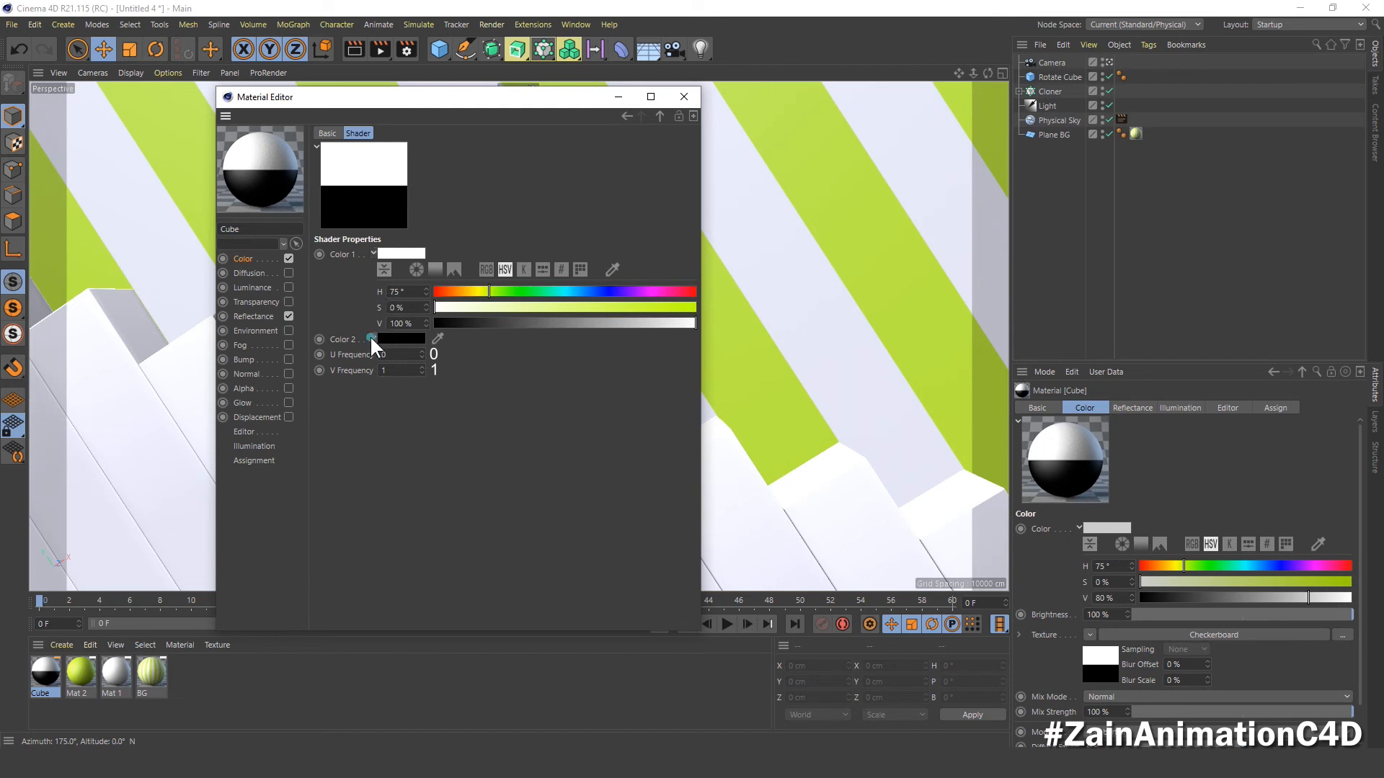
click(372, 338)
double_click(399, 288)
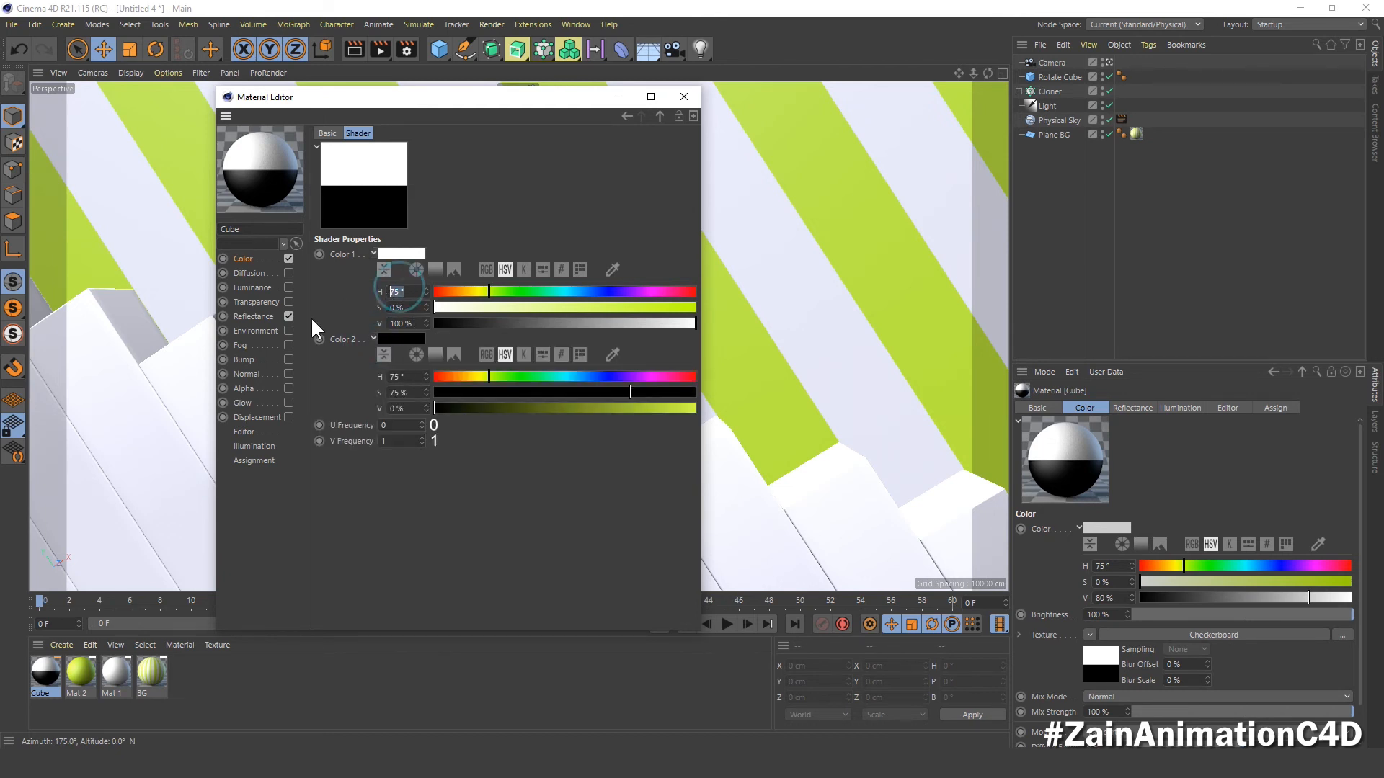
text(0)
key(Return)
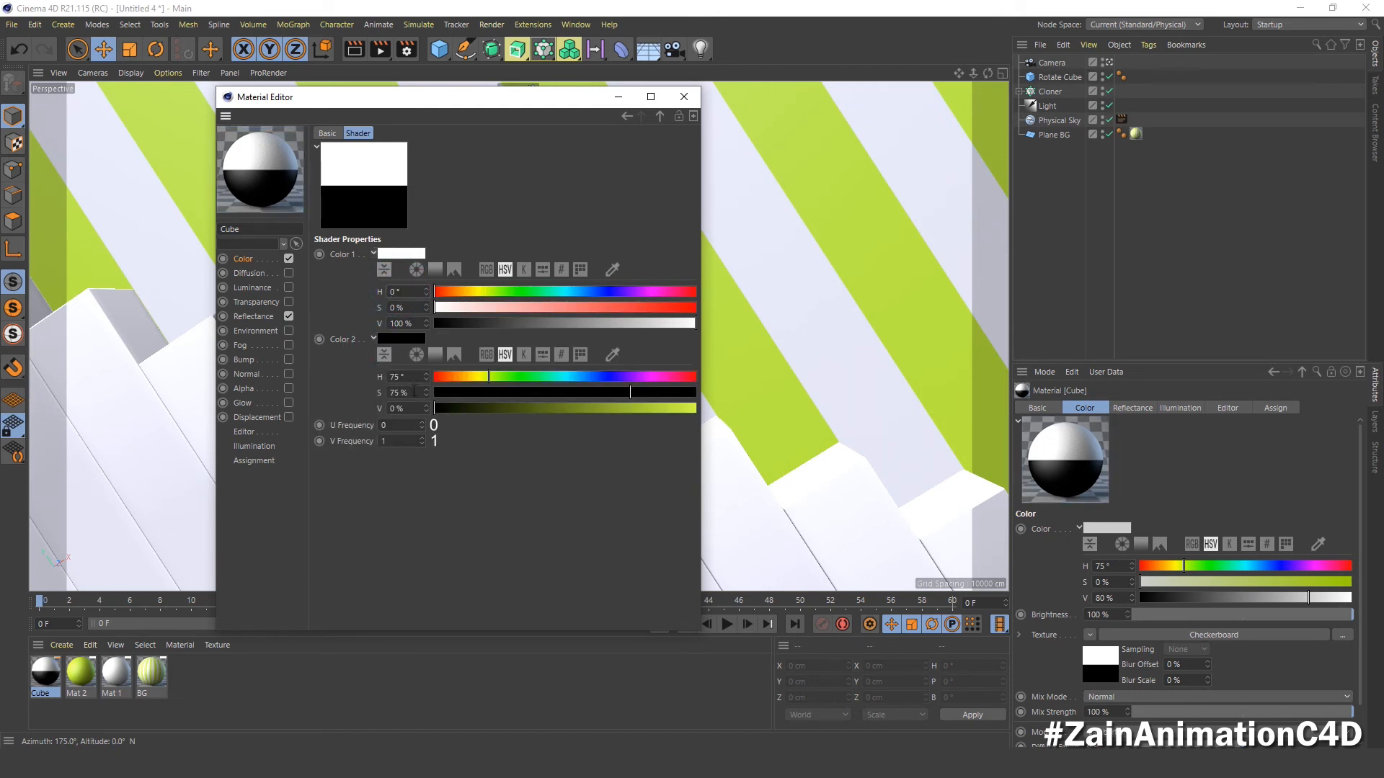
drag(414, 377, 285, 382)
text(75)
key(Tab)
text(75)
key(Tab)
text(100)
key(Return)
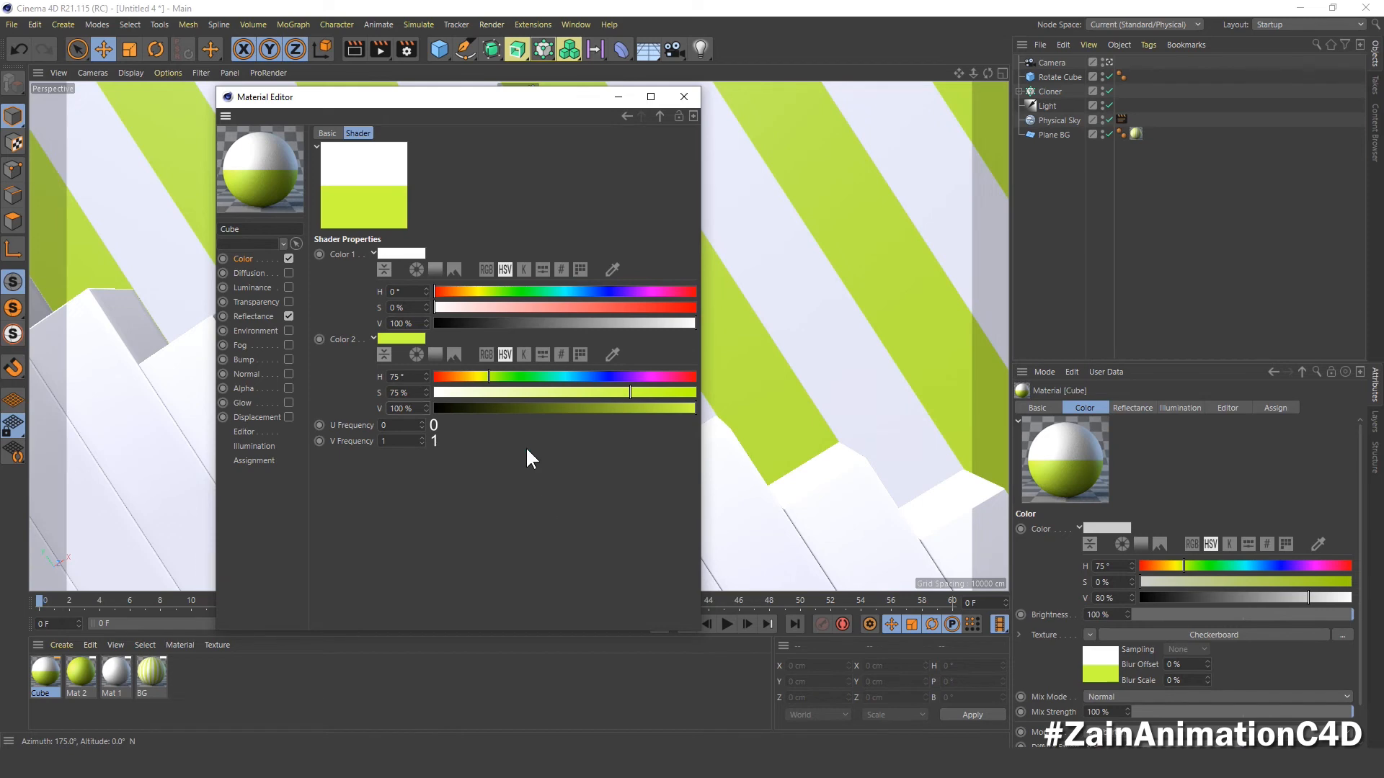
click(684, 96)
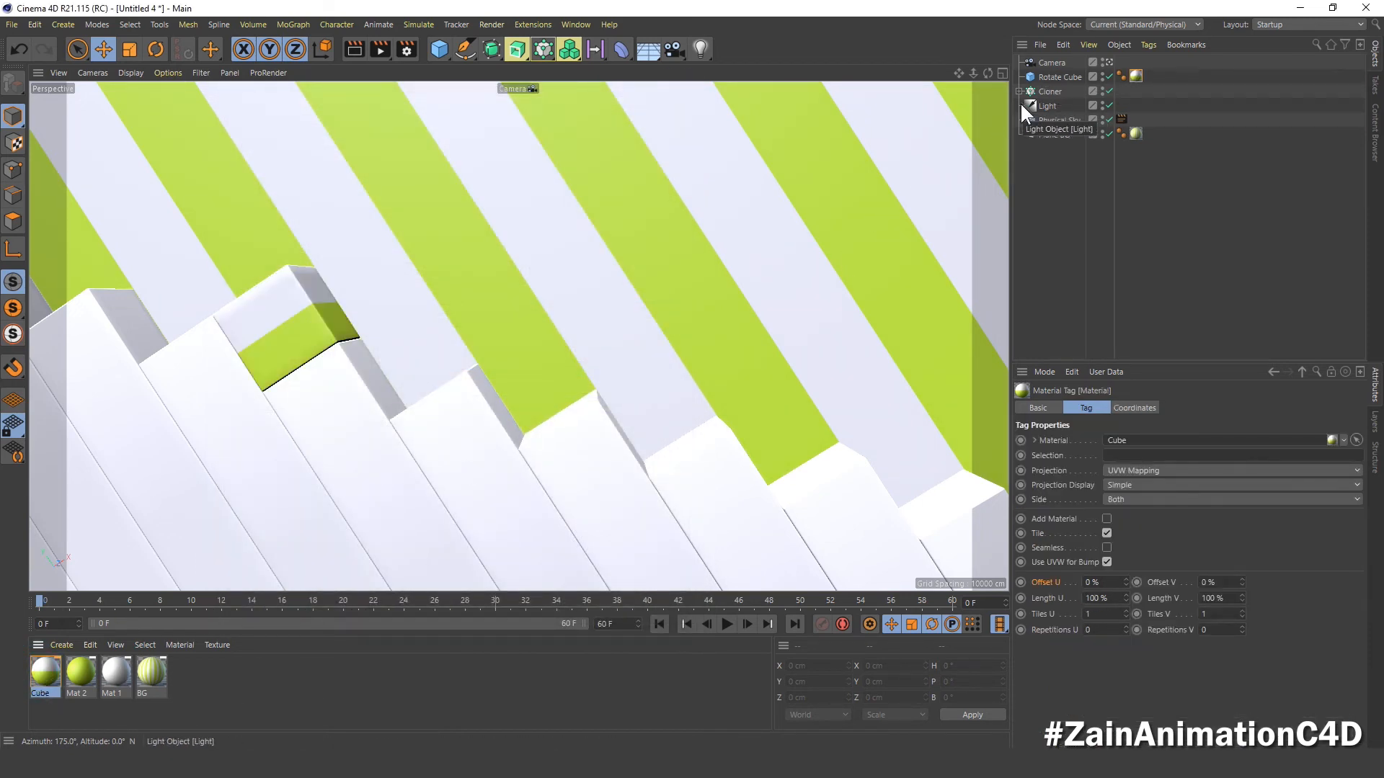
- Apply the Cube material to Rotate Cube, with Frontal projection and Offset V at -14%
click(1055, 75)
click(1135, 75)
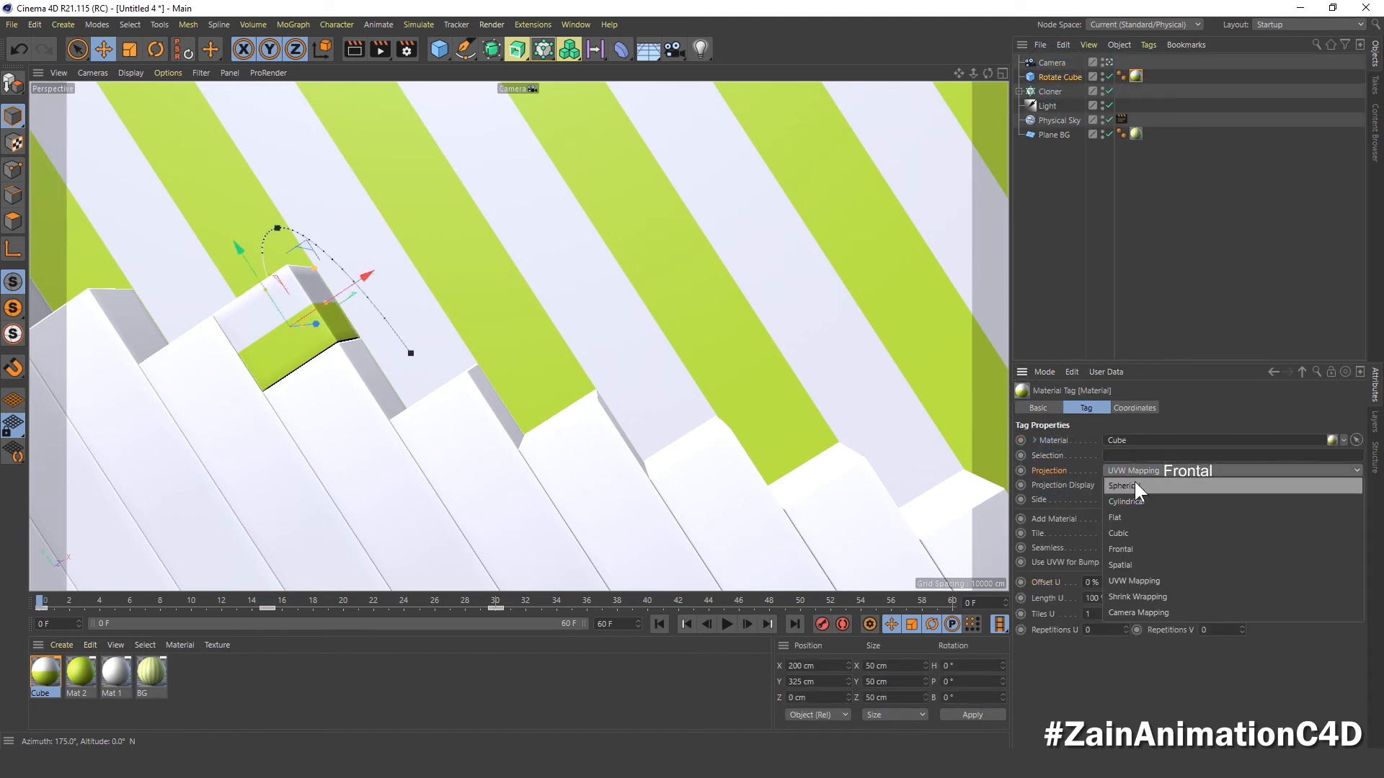
click(1136, 547)
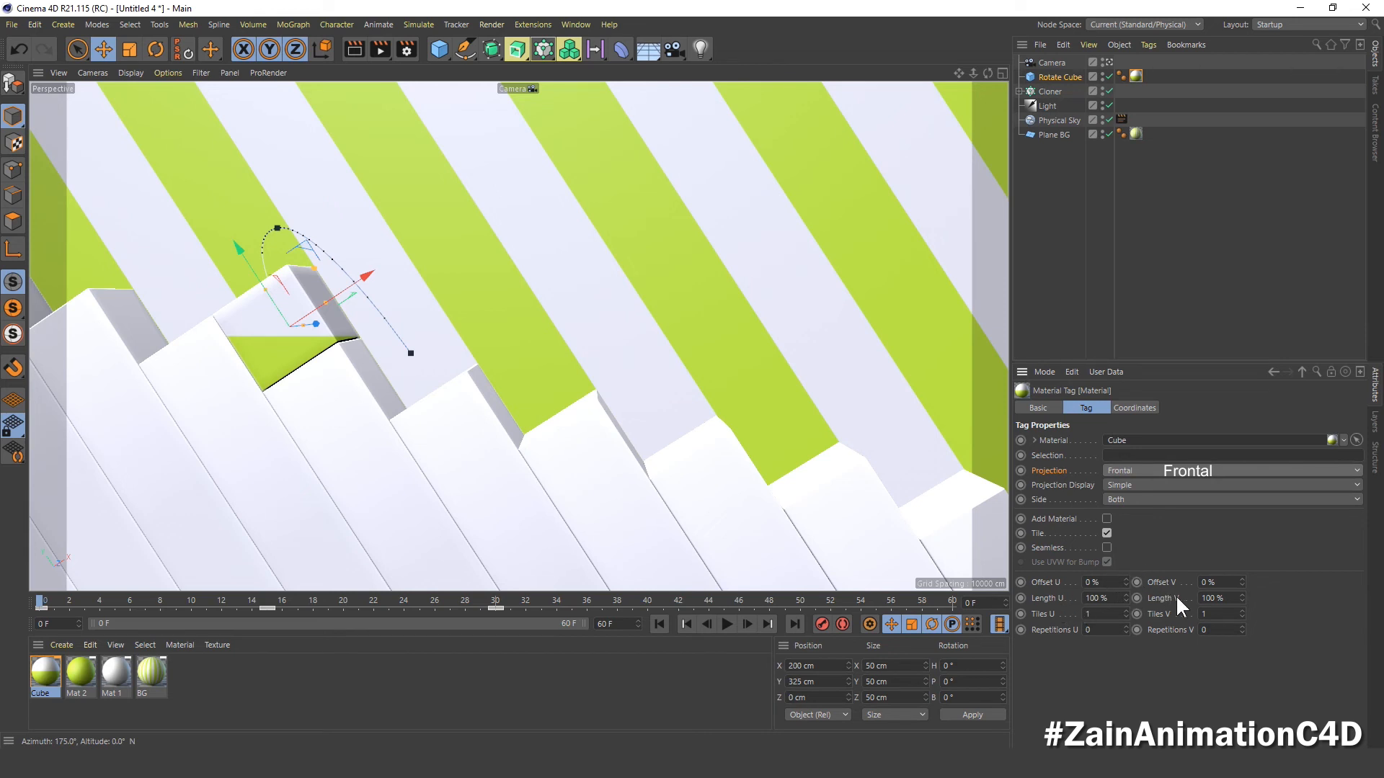
click(1223, 582)
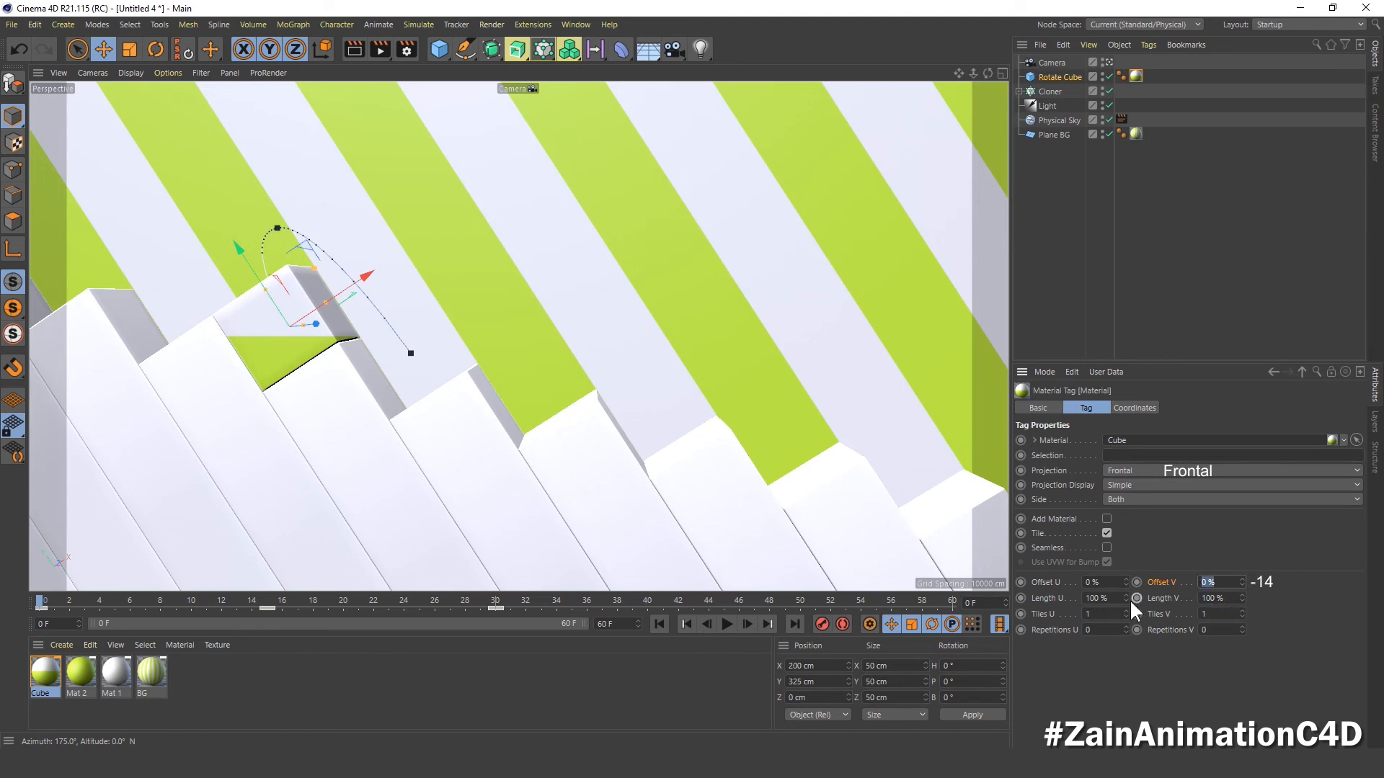
text(-14)
key(Return)
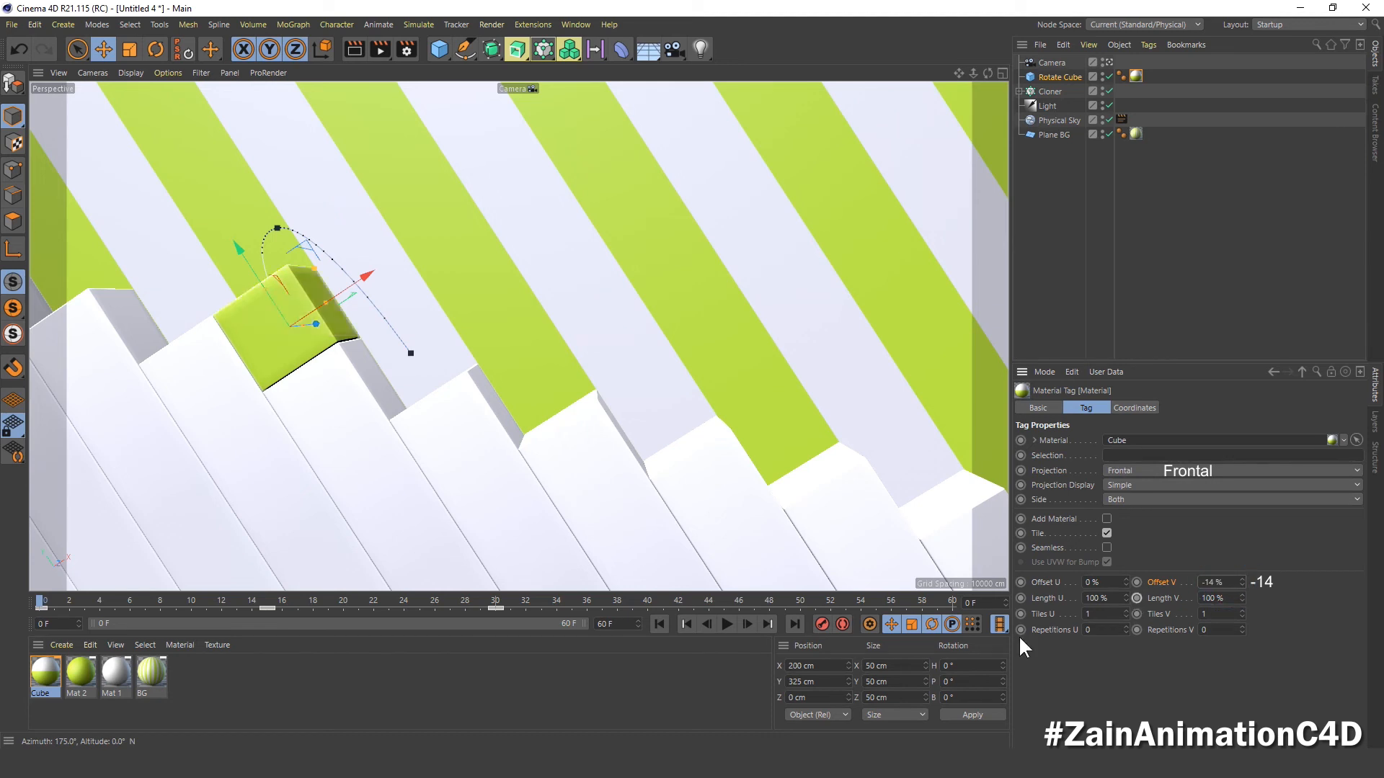
- Scrub and play the animation to check the cube's material from start to end, and return to frame 0
drag(38, 600, 946, 644)
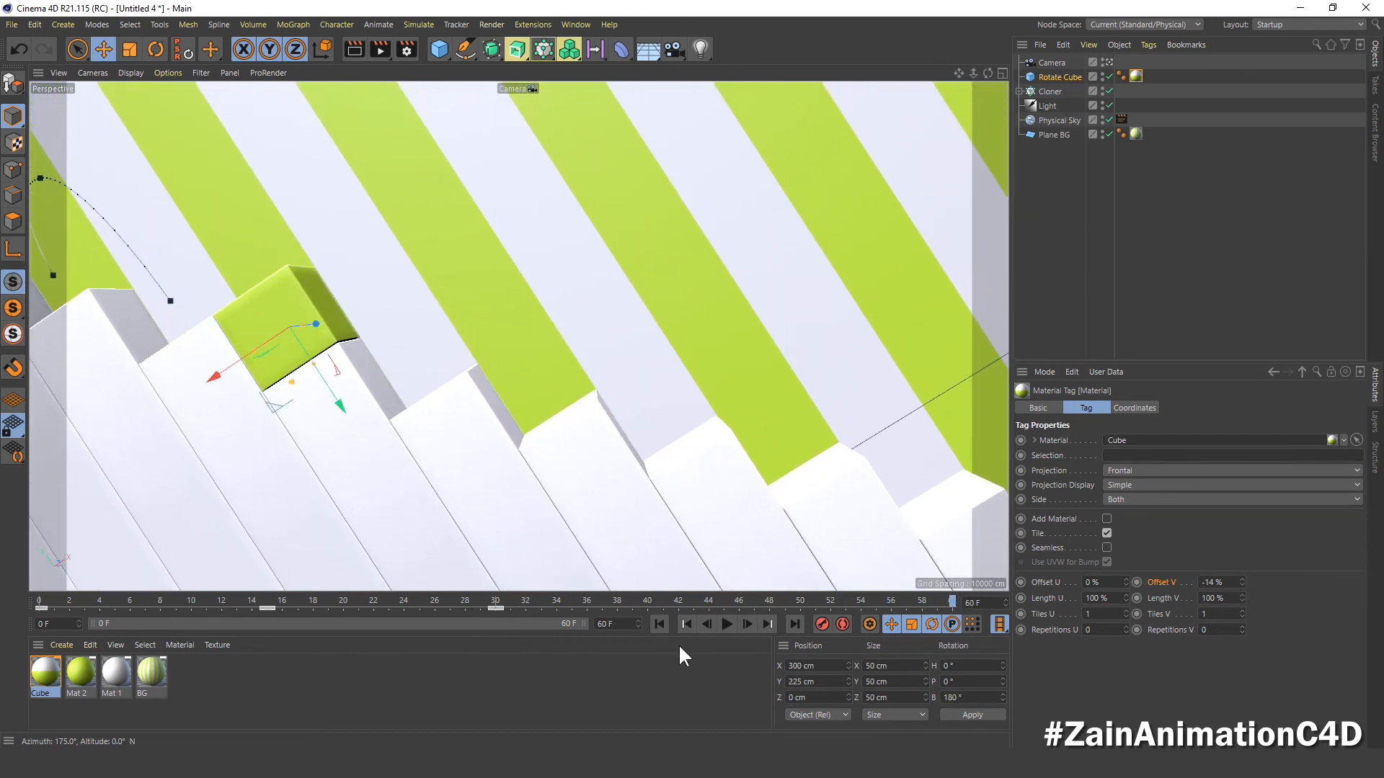
click(658, 624)
click(726, 624)
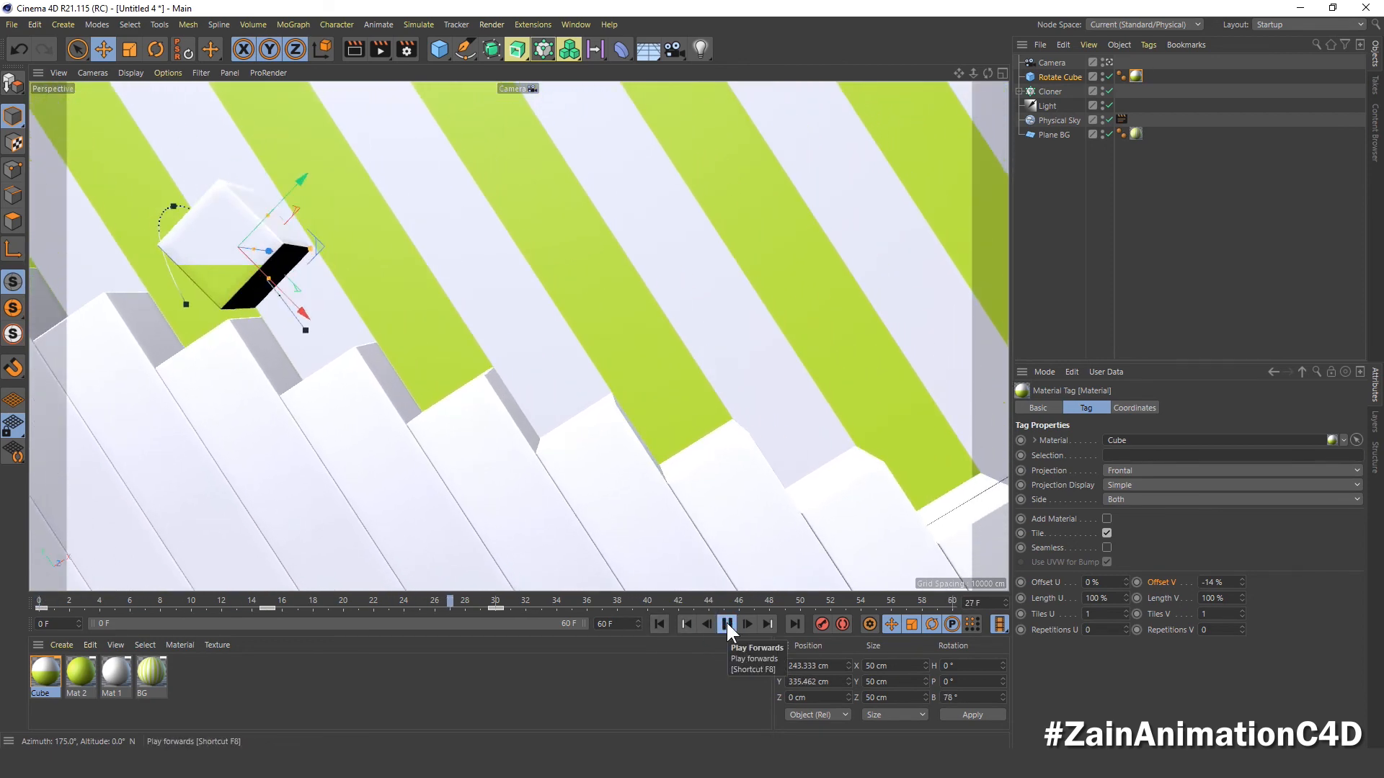
click(725, 621)
click(658, 624)
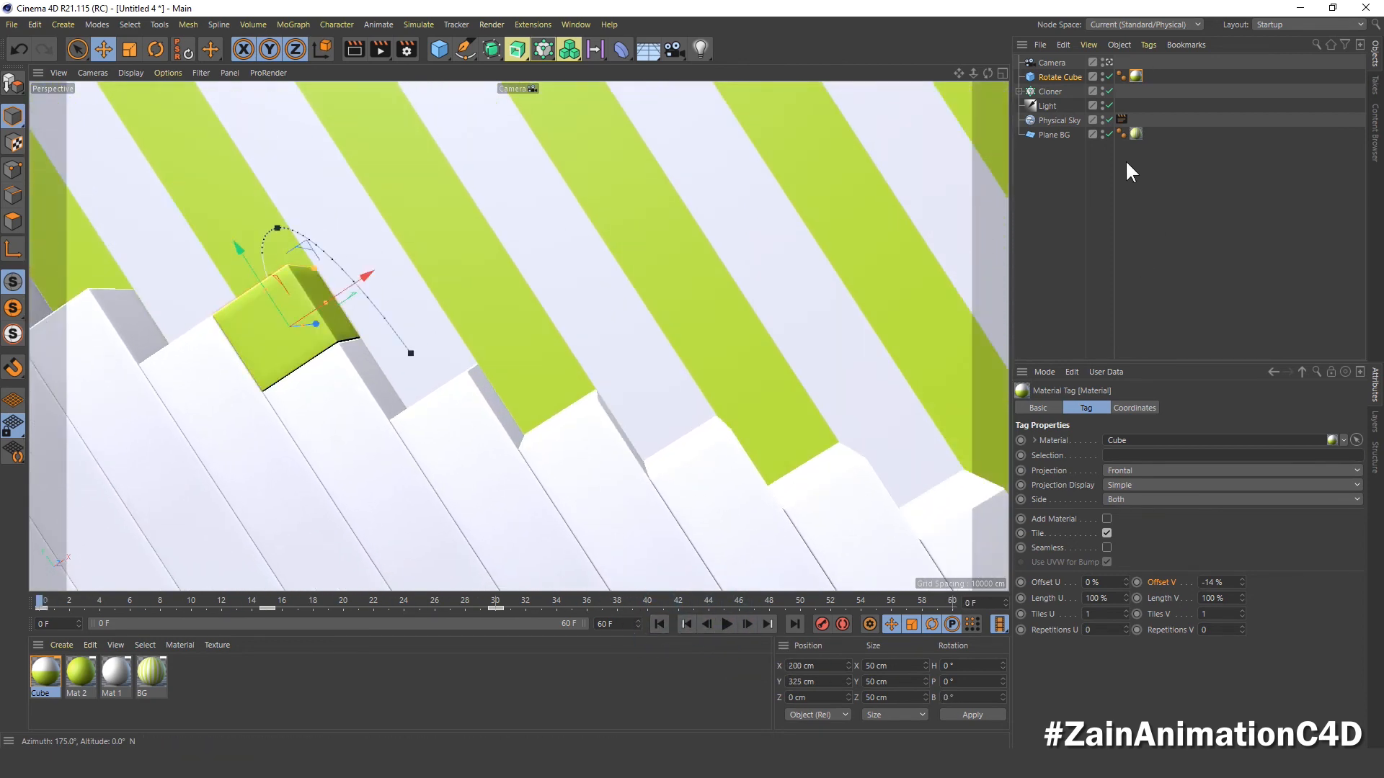
- Leave the scene camera and frame the whole staircase through the default camera, with Mat 2 selected
click(1108, 62)
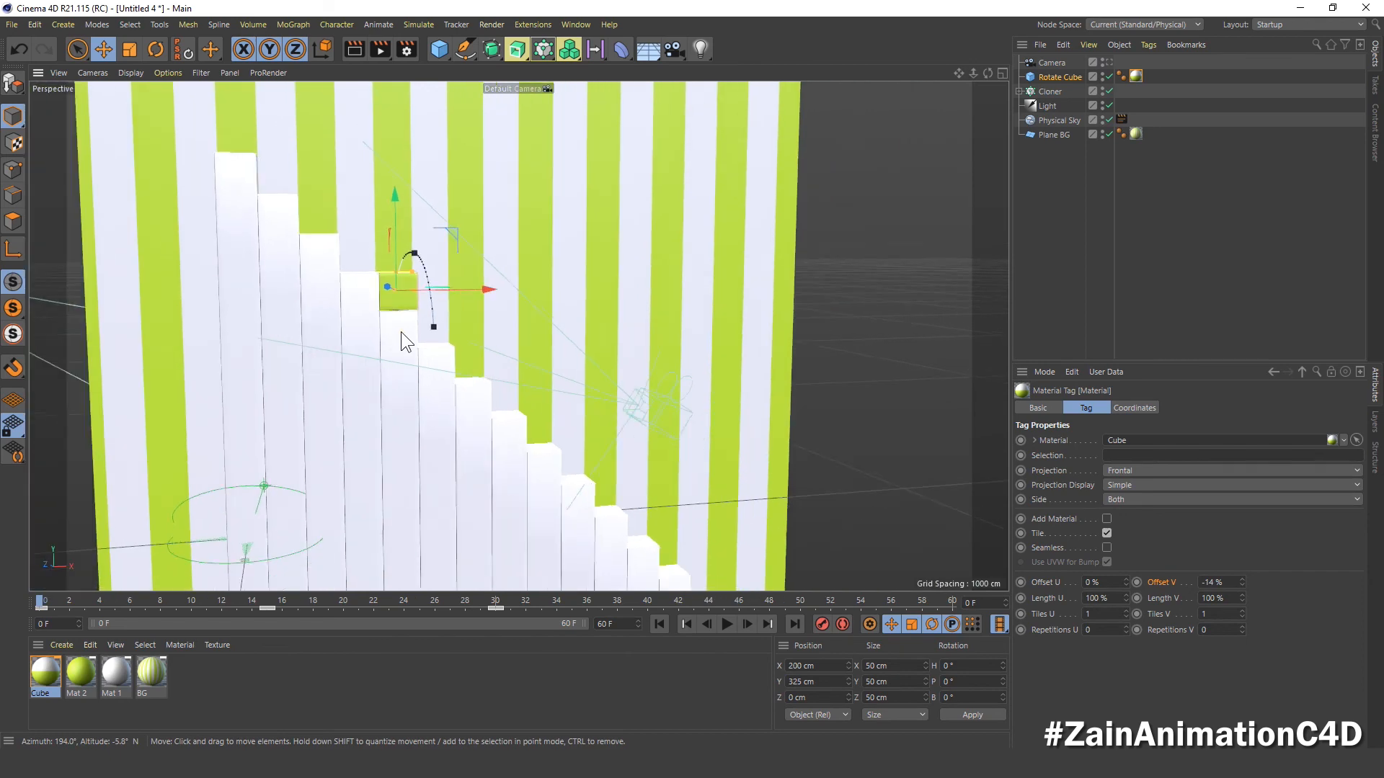
click(1108, 62)
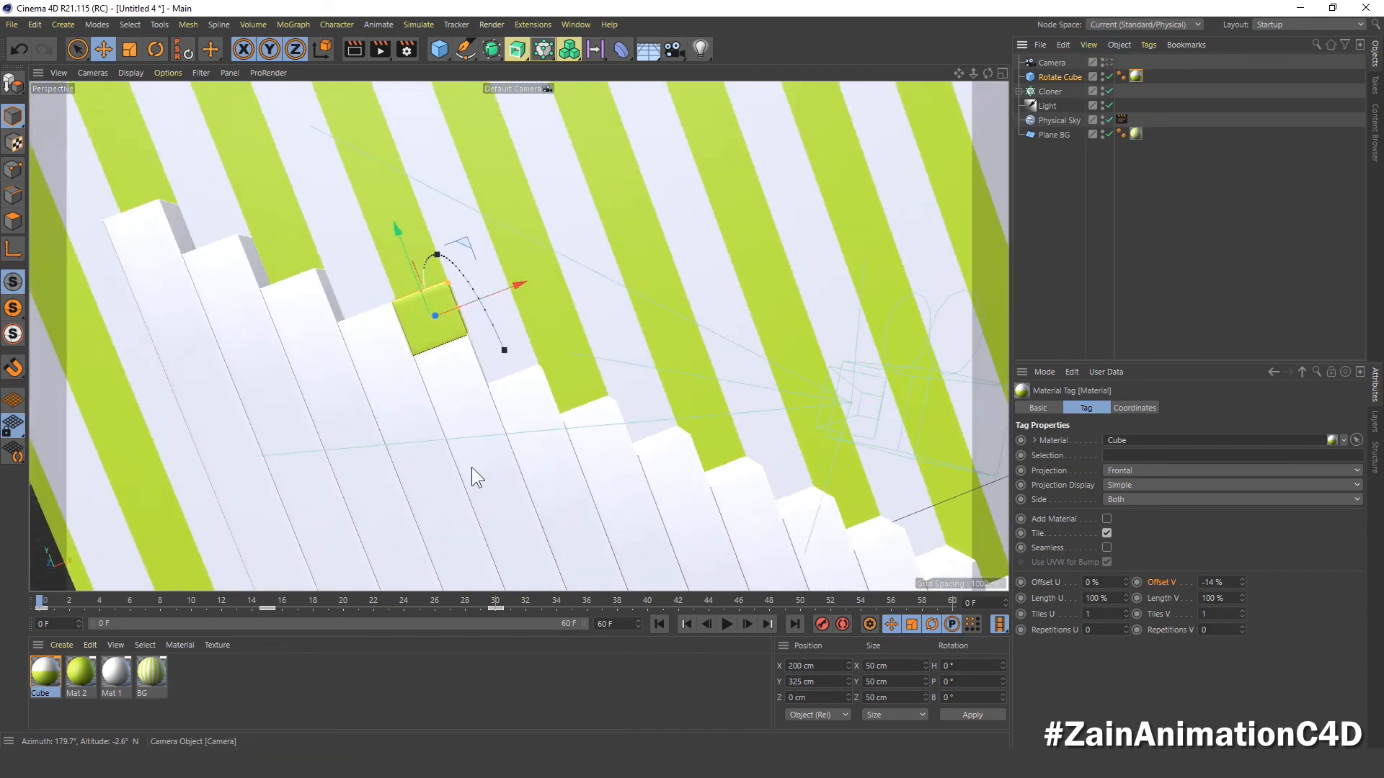
click(78, 673)
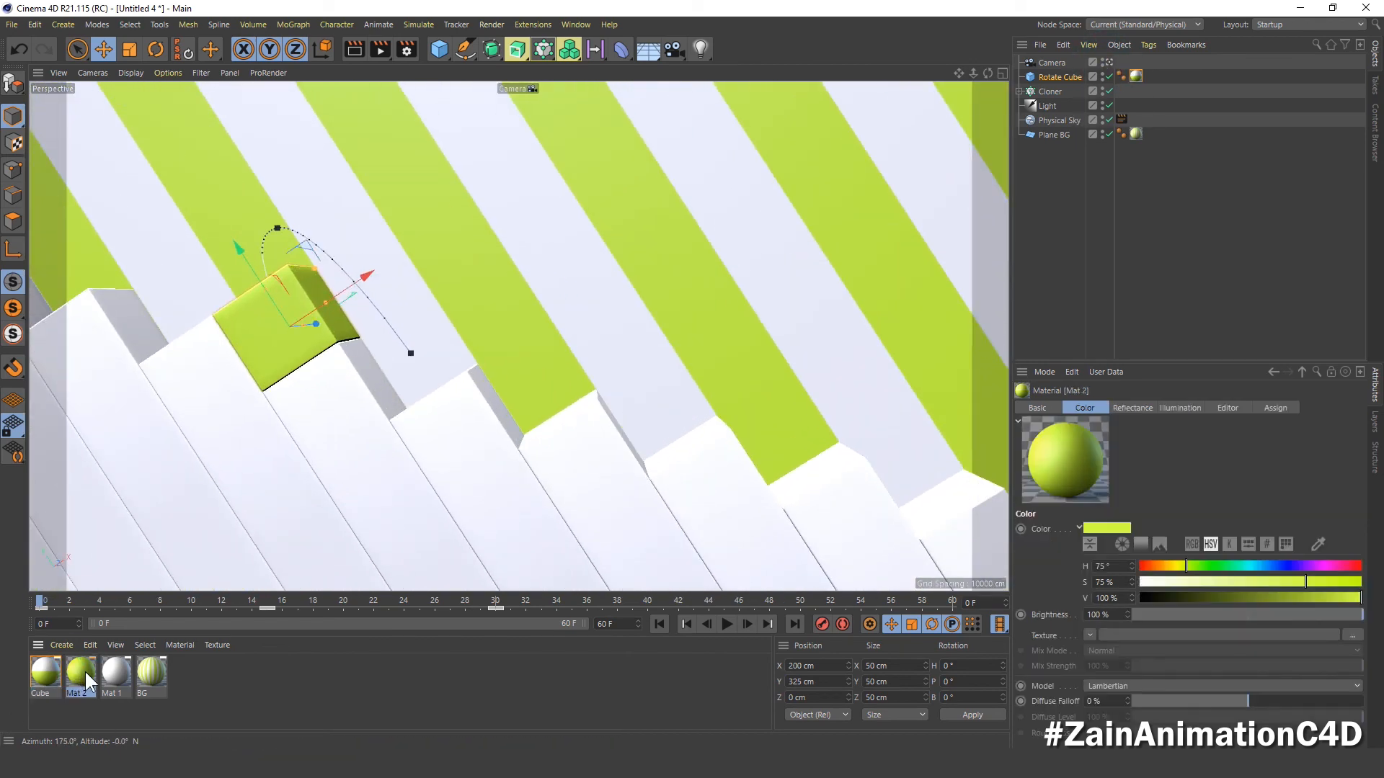
mouse_move(84, 669)
mouse_down()
mouse_move(111, 667)
mouse_move(361, 493)
mouse_move(187, 693)
mouse_move(151, 664)
mouse_move(111, 677)
mouse_up()
click(1111, 63)
scroll(565, 316, down, 3)
alt+drag(461, 333, 358, 350)
scroll(338, 339, up, 3)
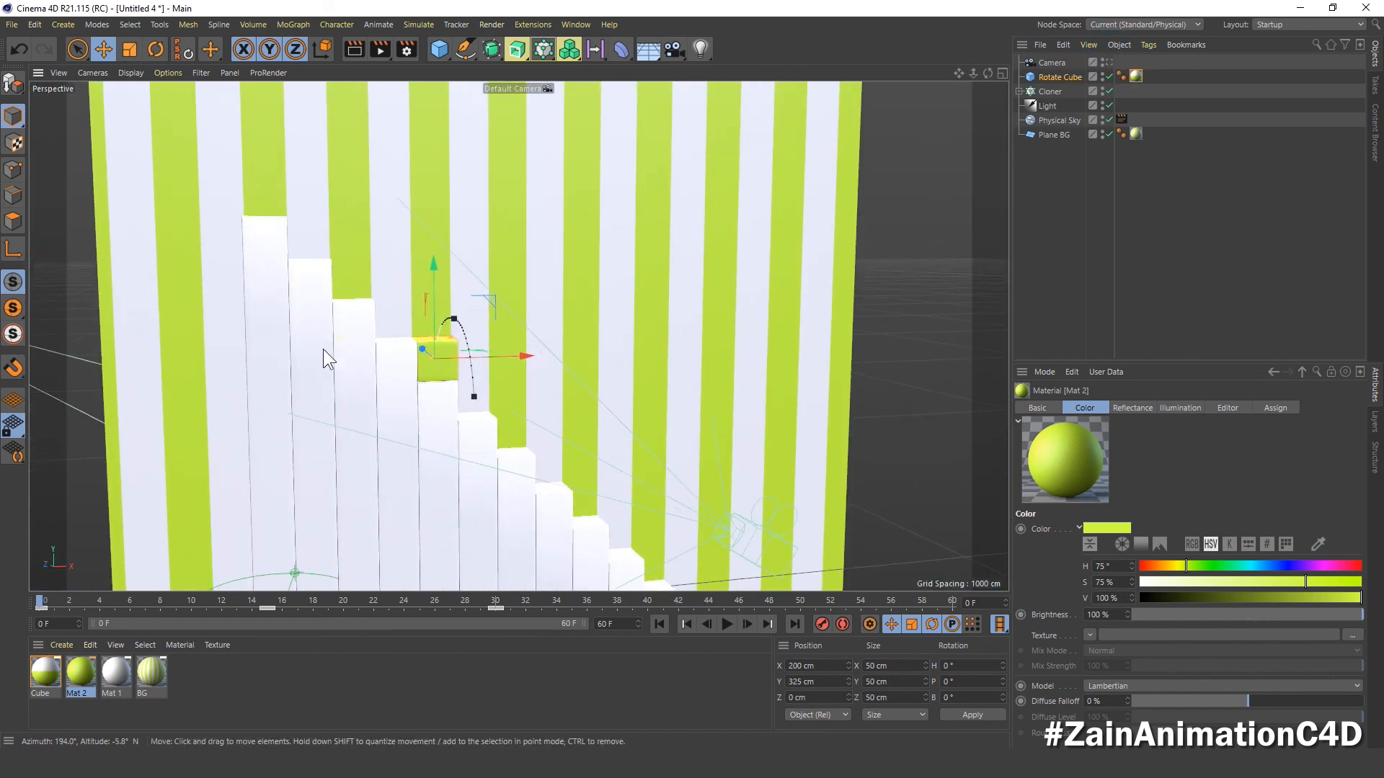
- Try applying Mat 2 to a stair of the Cloner and undo it
mouse_move(81, 671)
mouse_down()
mouse_move(324, 364)
mouse_move(313, 356)
mouse_up()
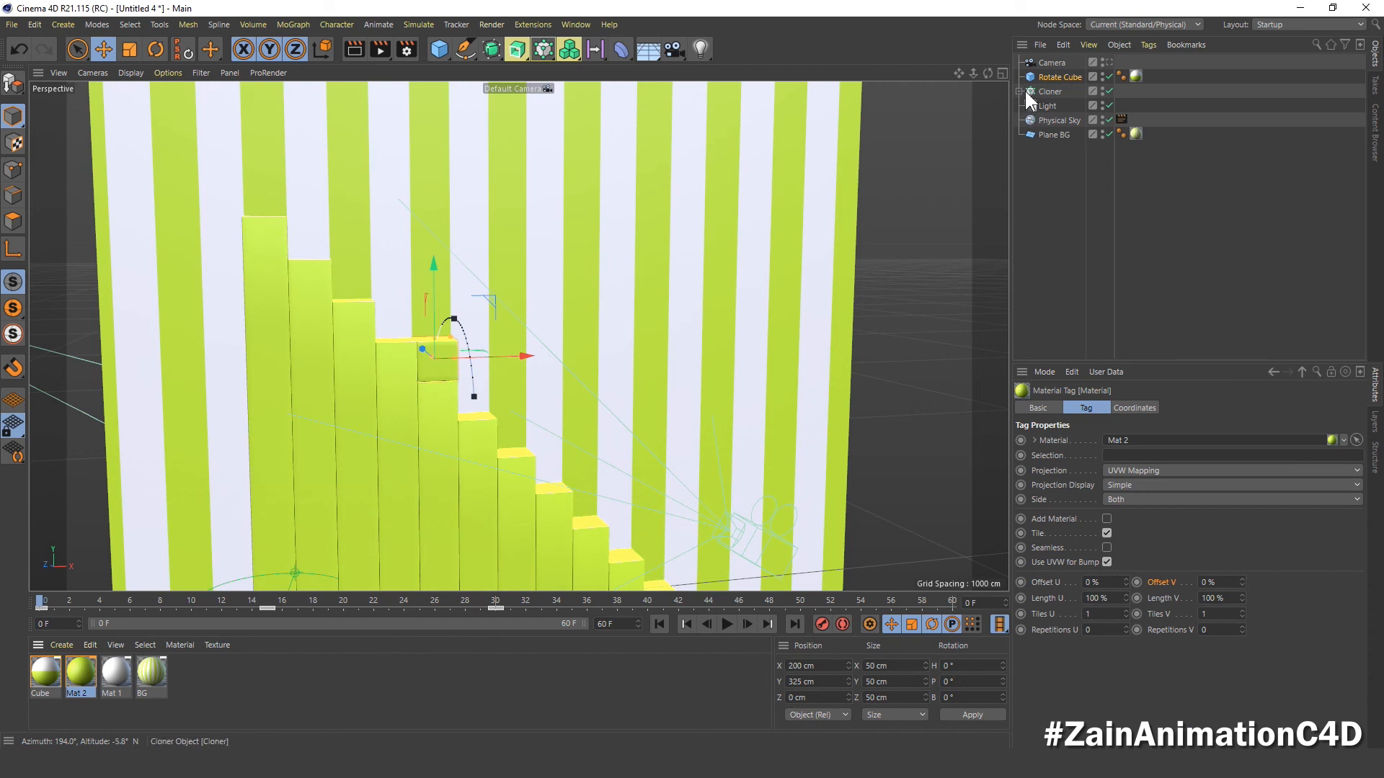
key(ctrl+z)
- Make the Cloner editable and expand it in the object hierarchy to list its separate cubes
click(1065, 206)
click(1047, 92)
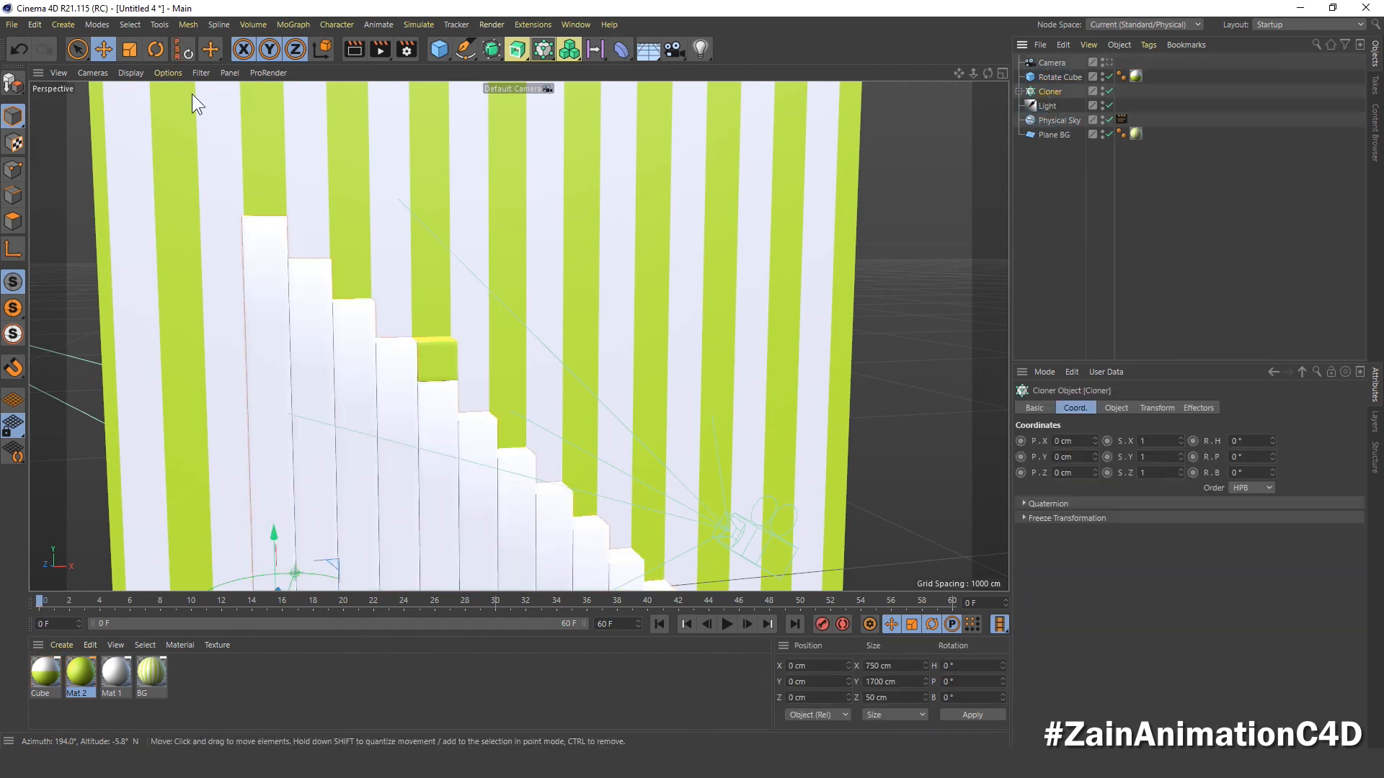
click(13, 84)
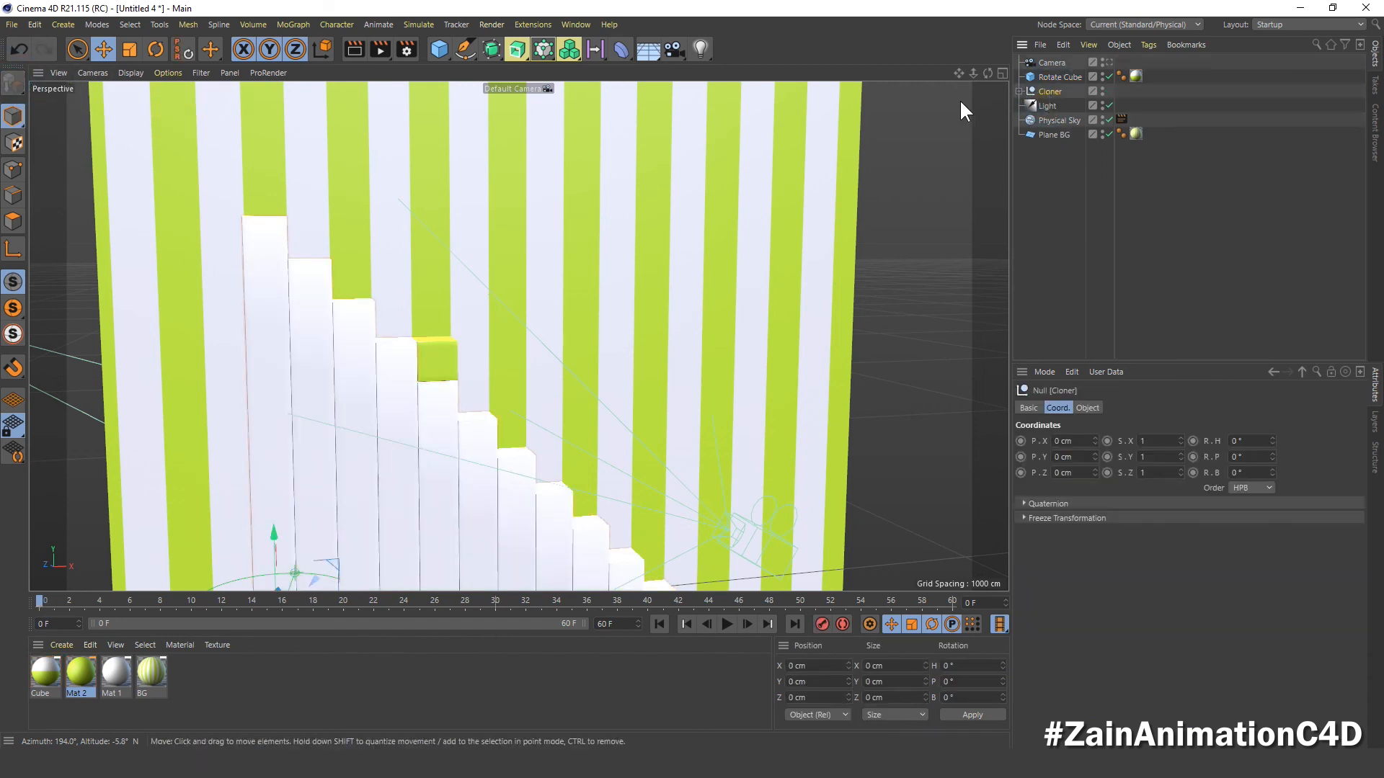
click(1018, 91)
click(1253, 193)
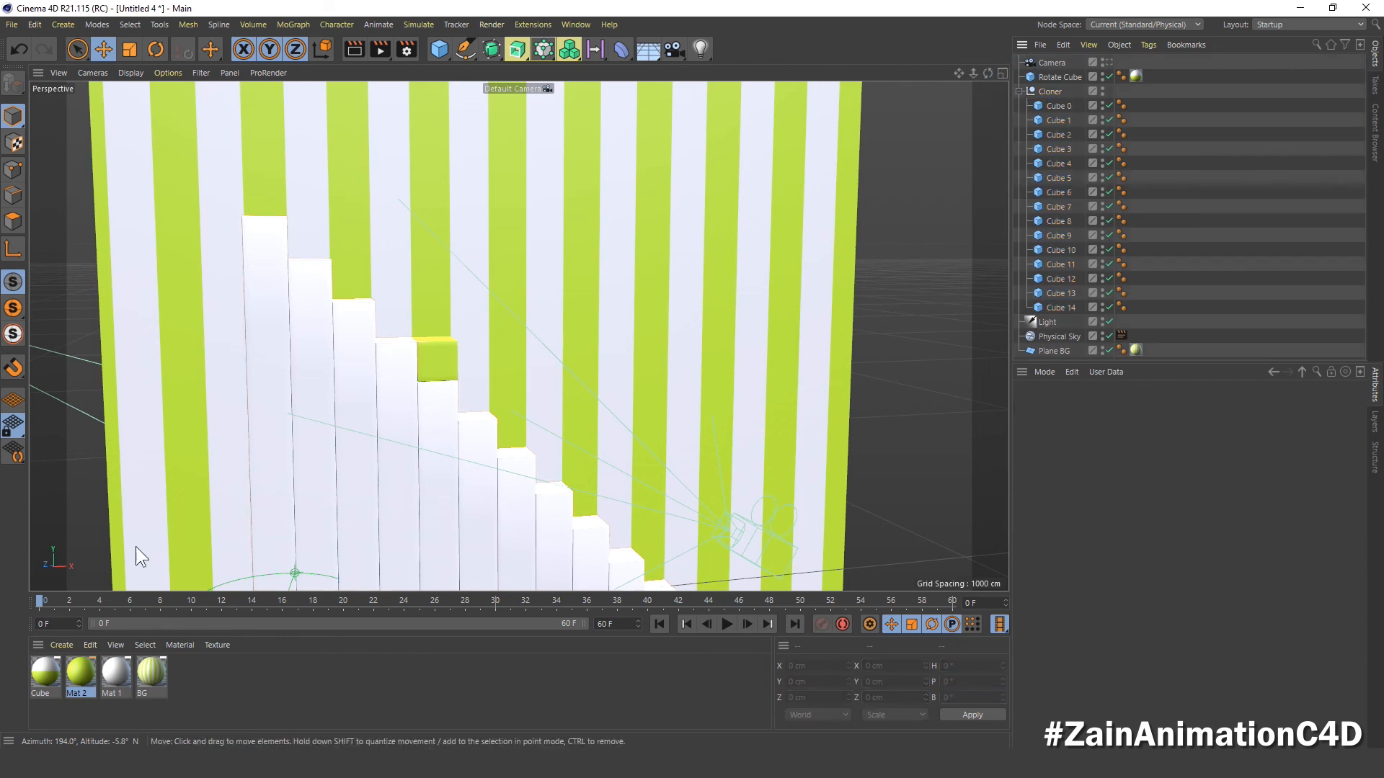
- Apply Mat 2 to every second stair: Cube 1, 3, 5, 7, 9, 11 and 13
drag(304, 301, 306, 307)
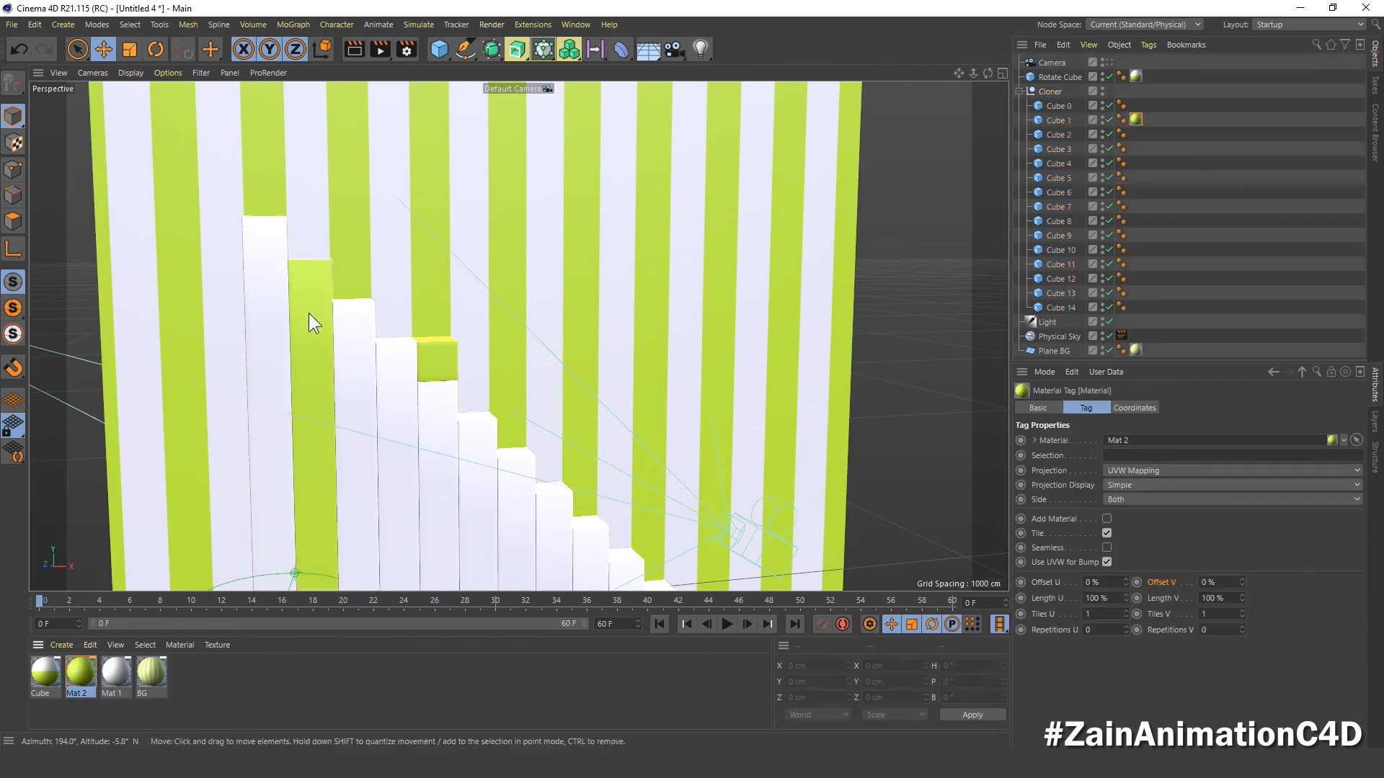
drag(77, 681, 393, 418)
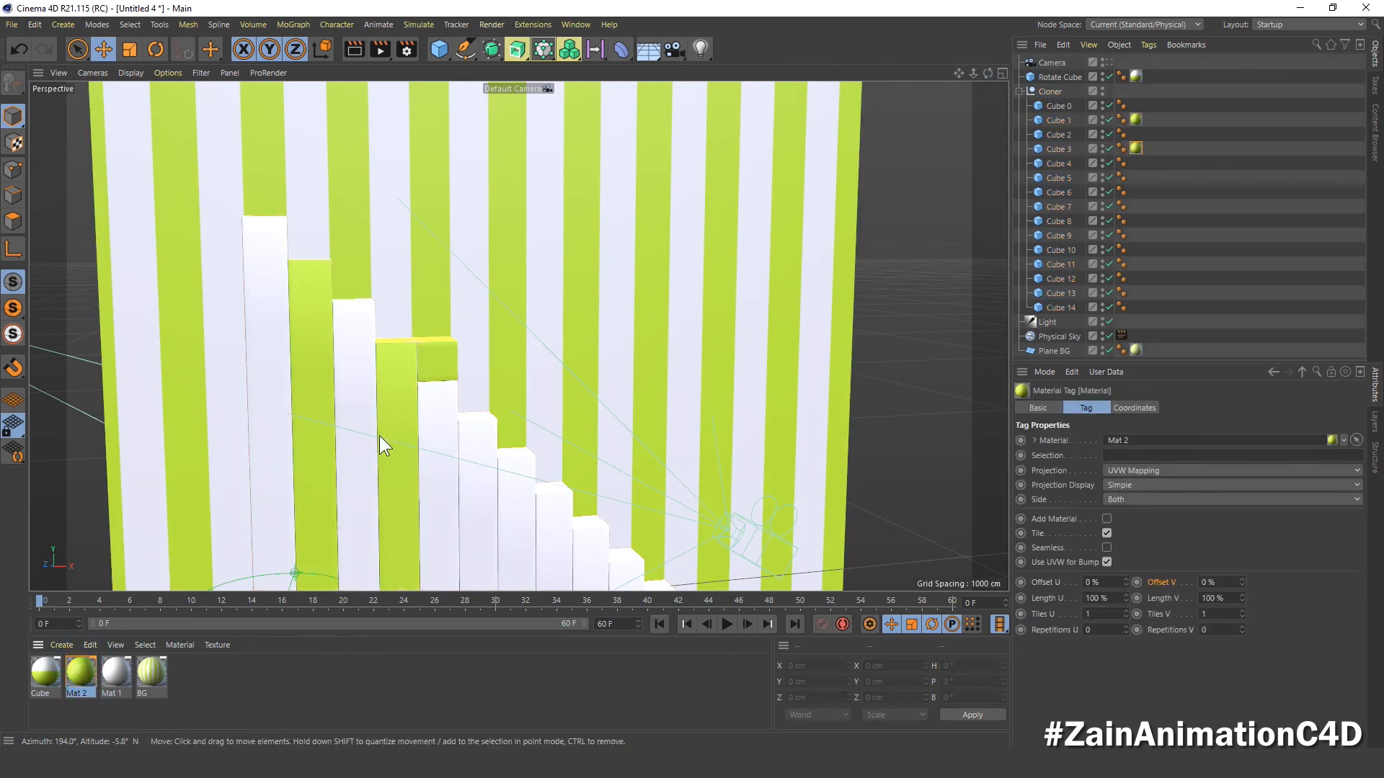
scroll(346, 411, up, 5)
drag(88, 675, 405, 422)
scroll(375, 382, up, 3)
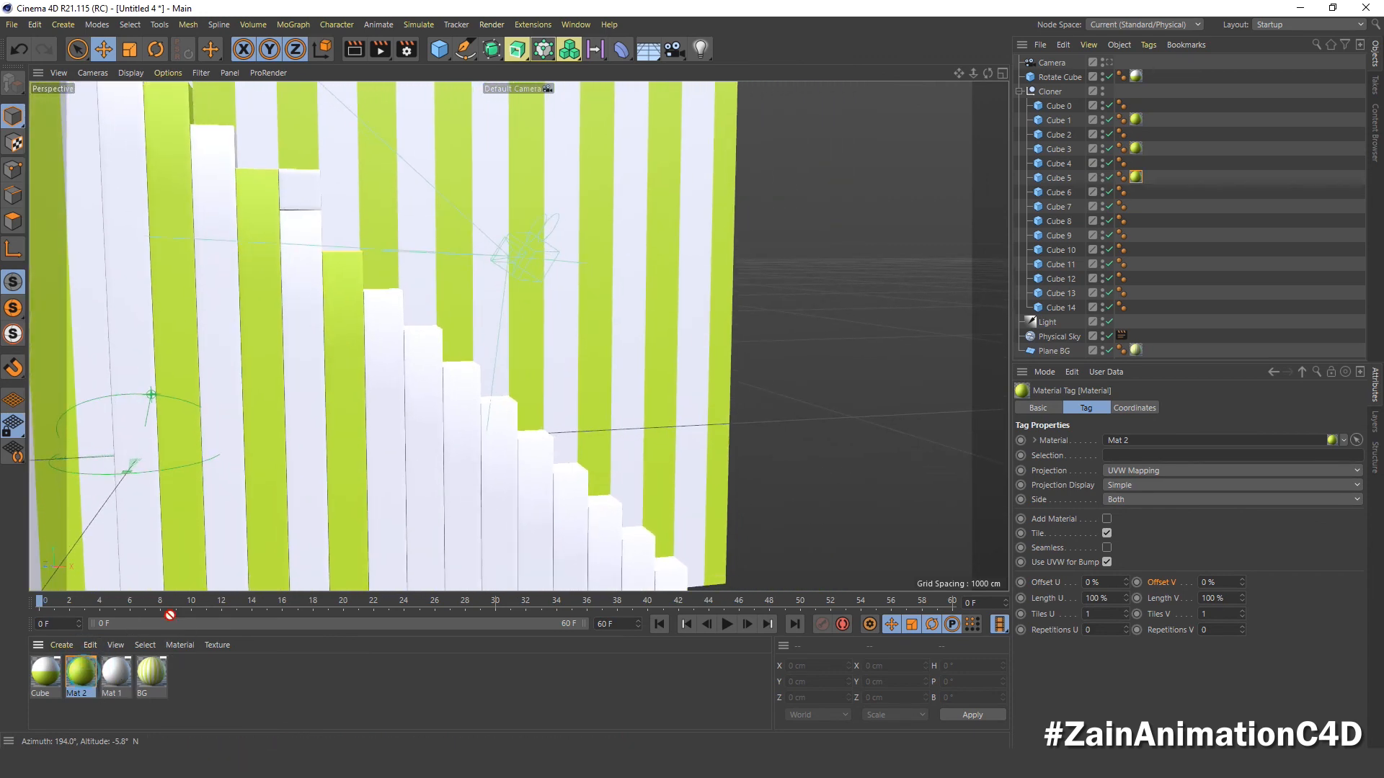
drag(81, 672, 425, 416)
drag(83, 672, 496, 473)
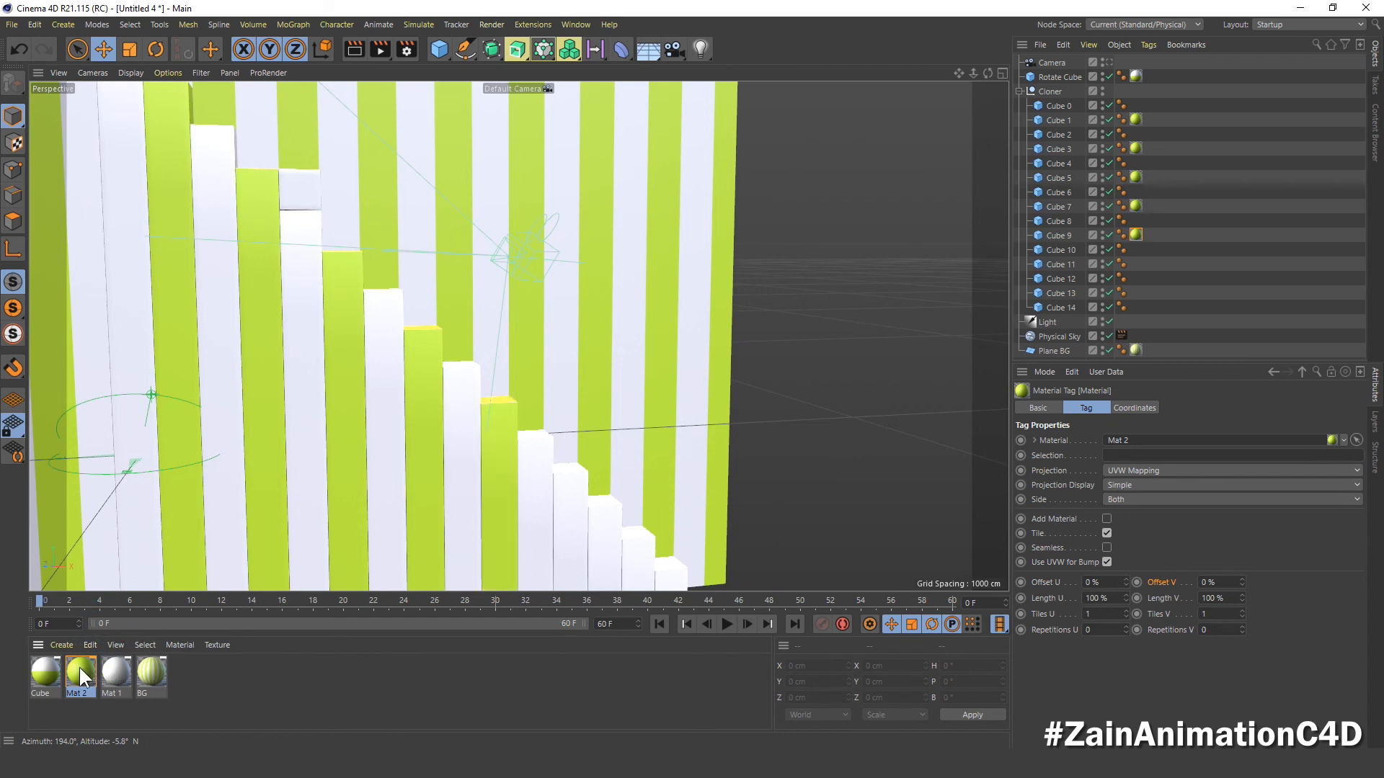
drag(87, 674, 571, 532)
scroll(530, 474, up, 3)
scroll(530, 473, up, 2)
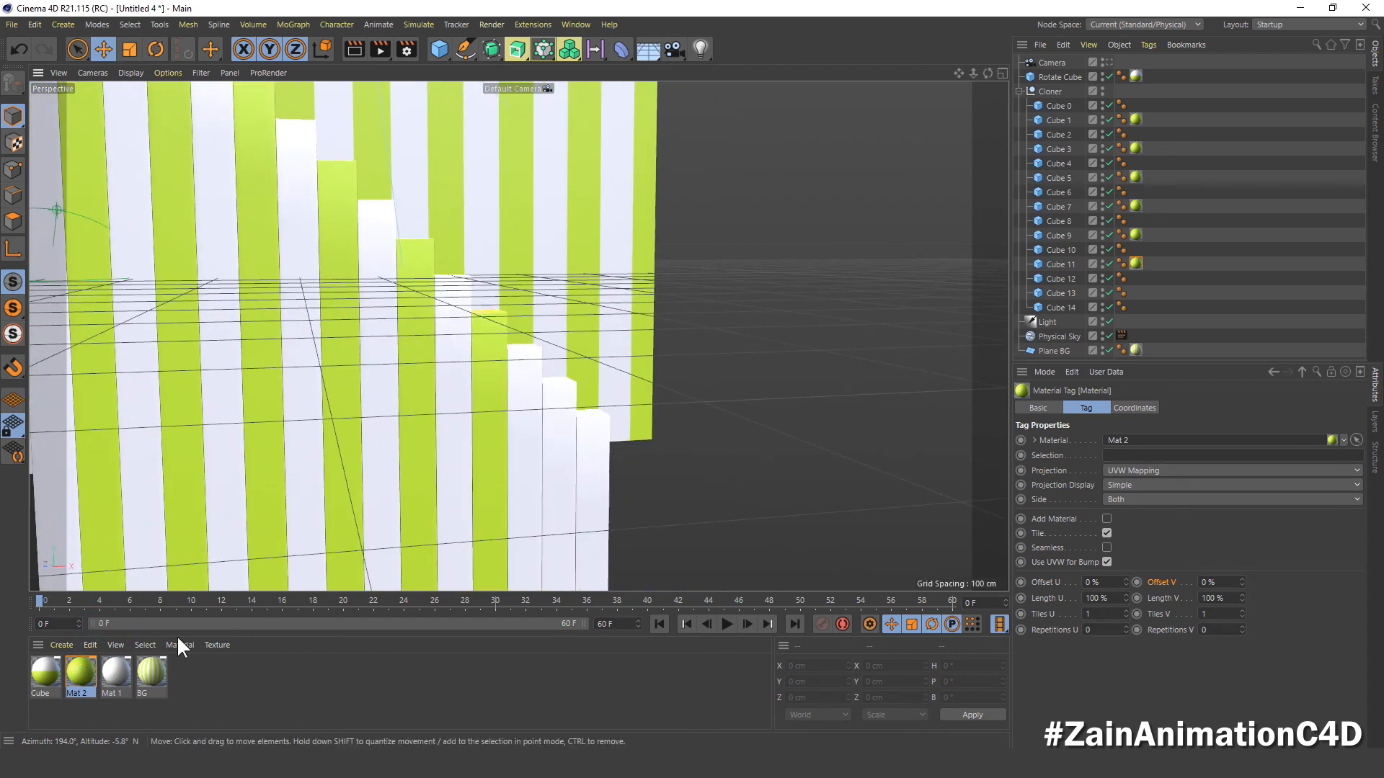
drag(80, 672, 560, 479)
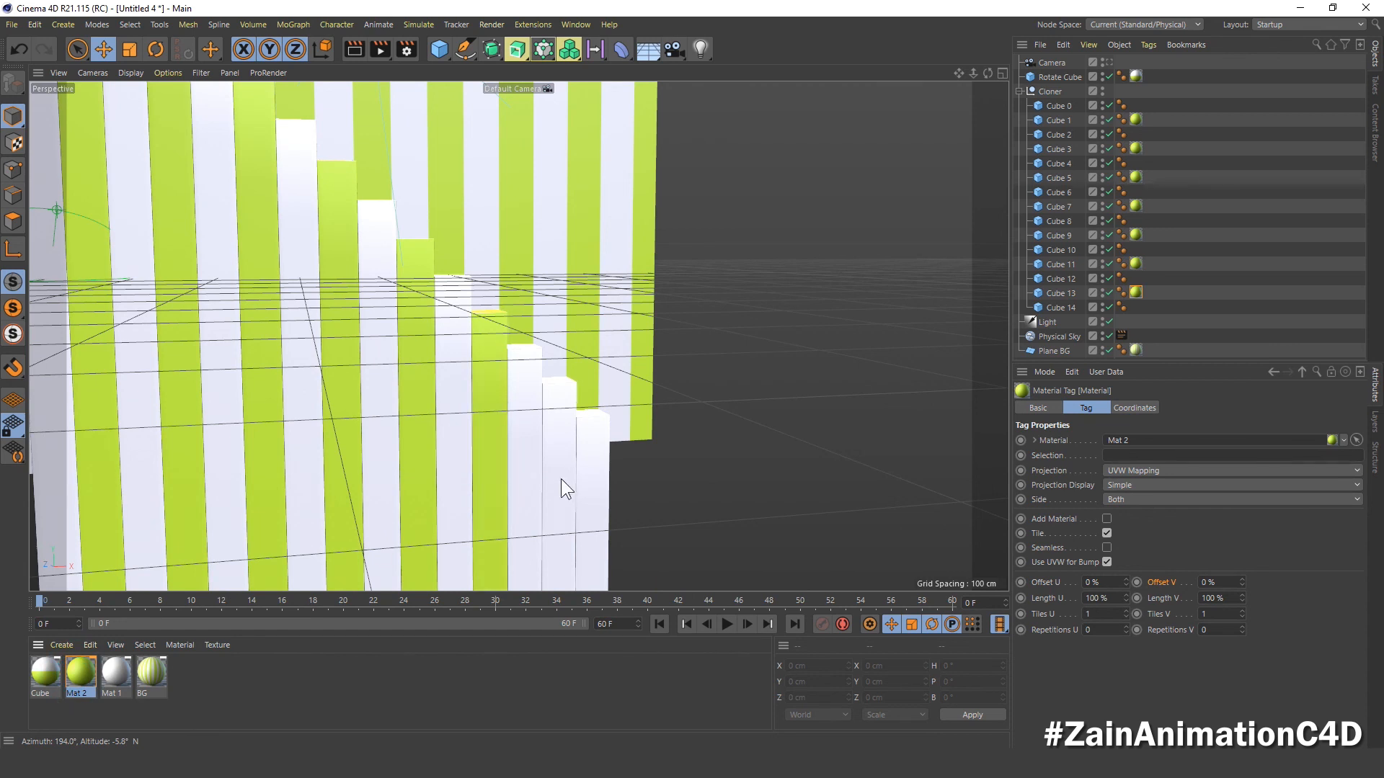
- Apply Mat 1 to the remaining stairs: Cube 0, 2, 4, 6, 8, 10, 12 and 14
drag(115, 677, 589, 483)
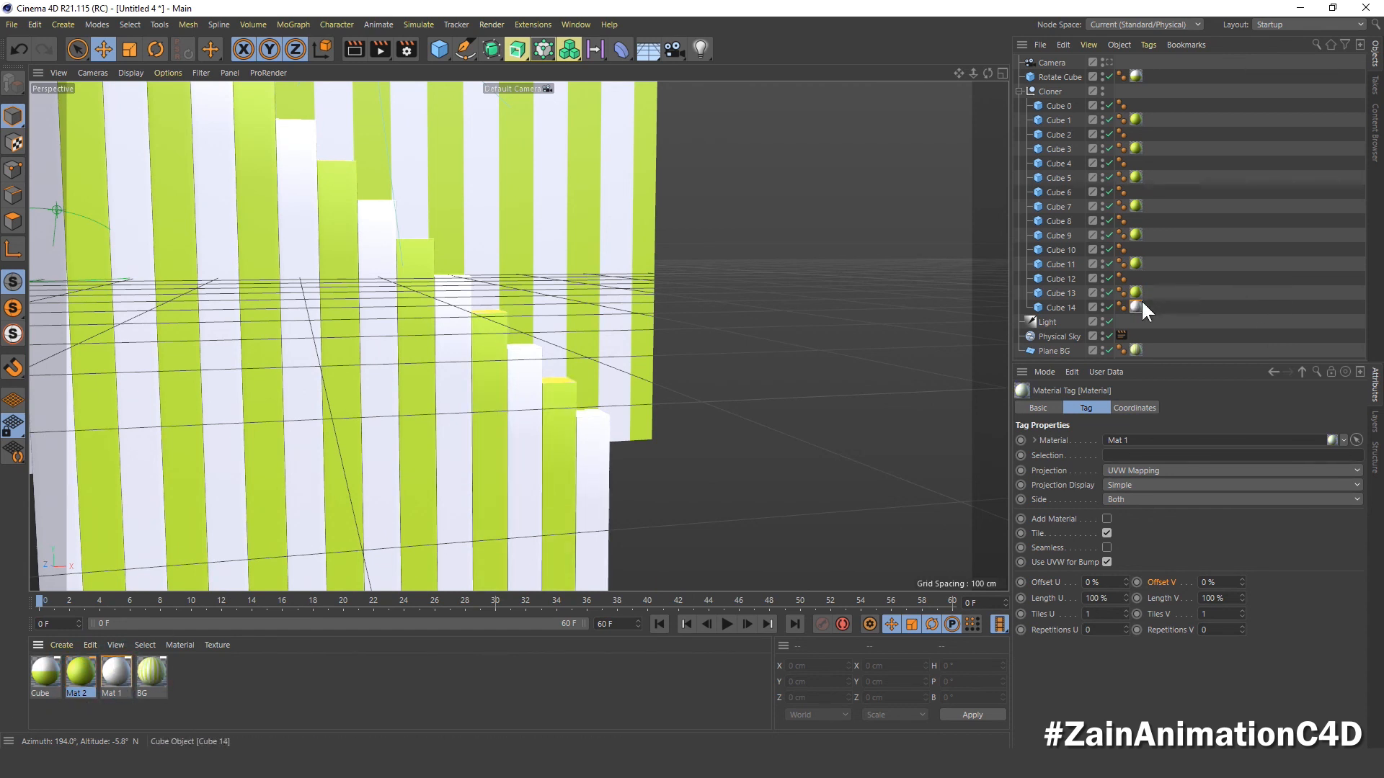
ctrl+drag(1135, 301, 1133, 247)
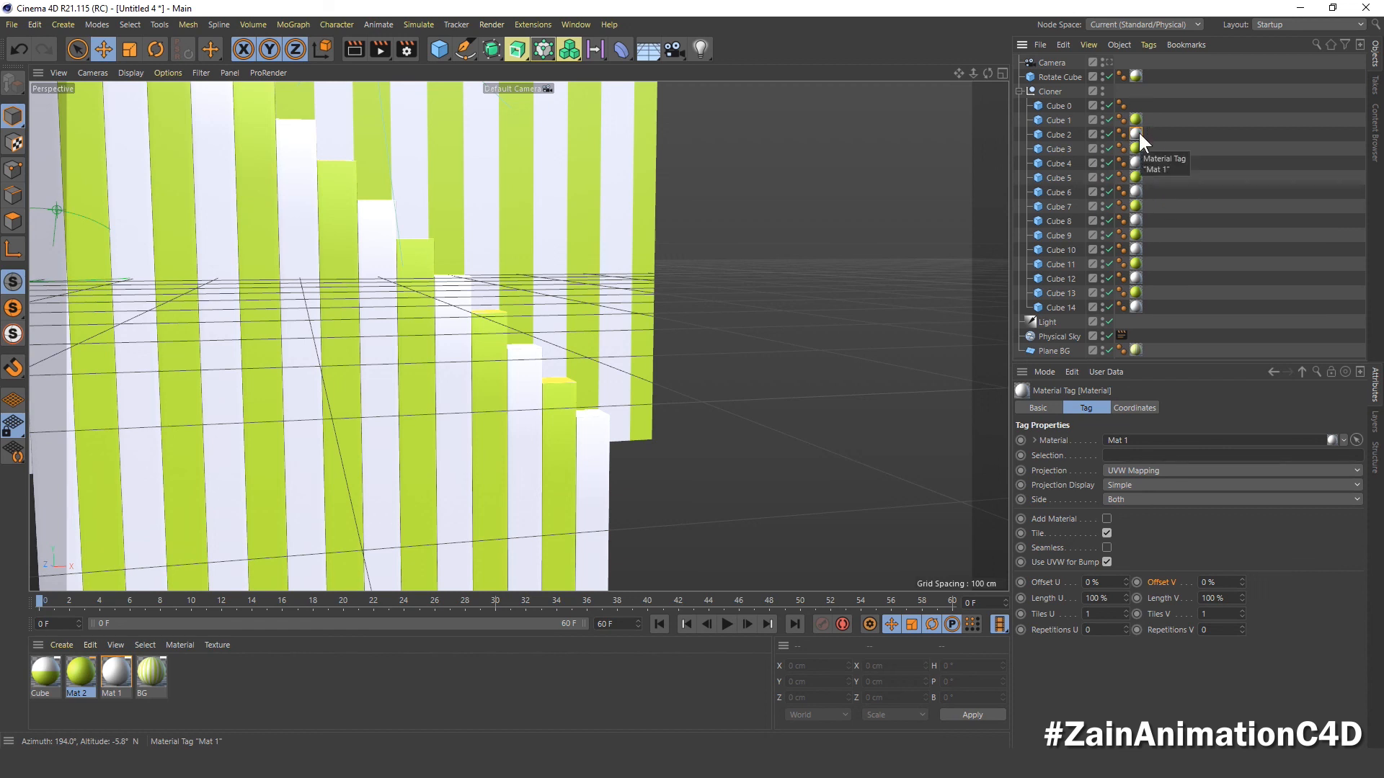
ctrl+drag(1139, 129, 1134, 105)
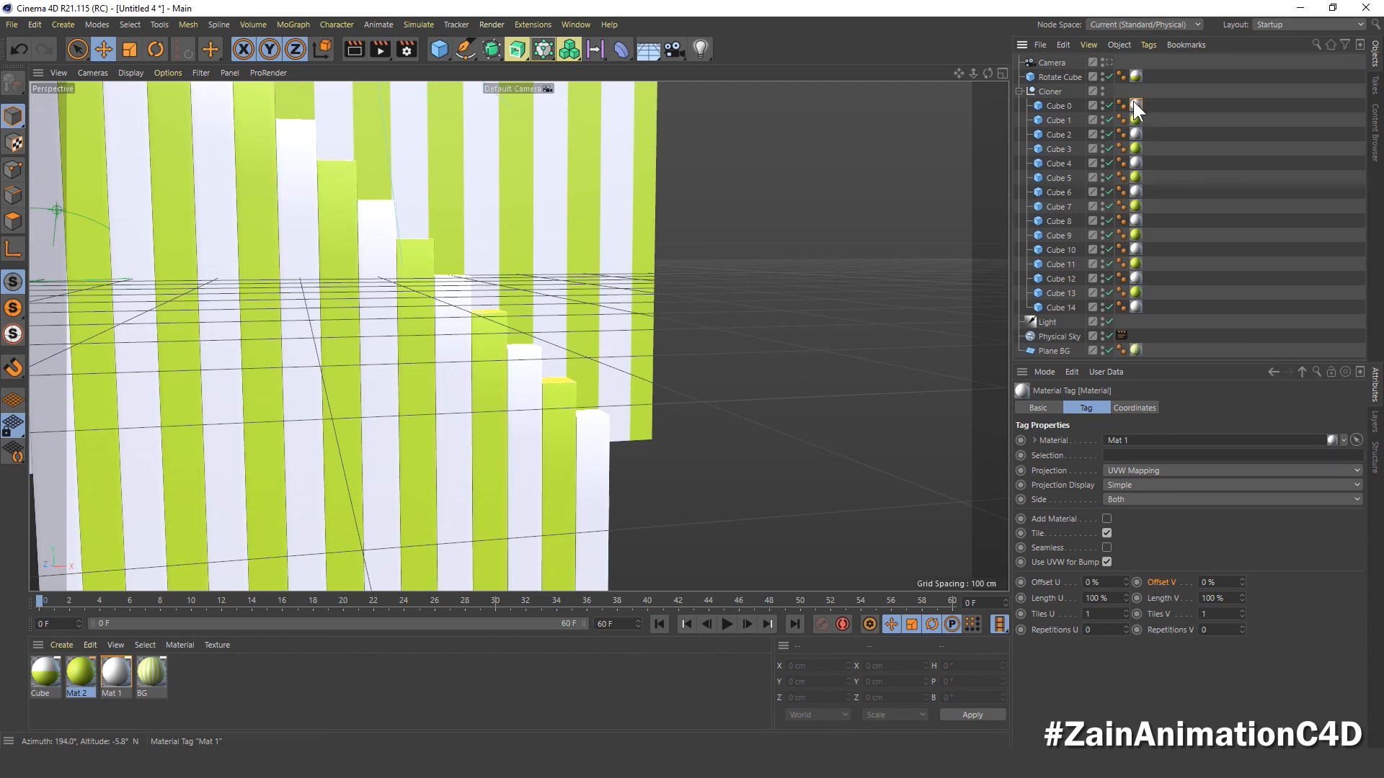
- Return to the scene camera's view, play back the tumbling cube animation, and park the timeline at frame 27
click(1108, 62)
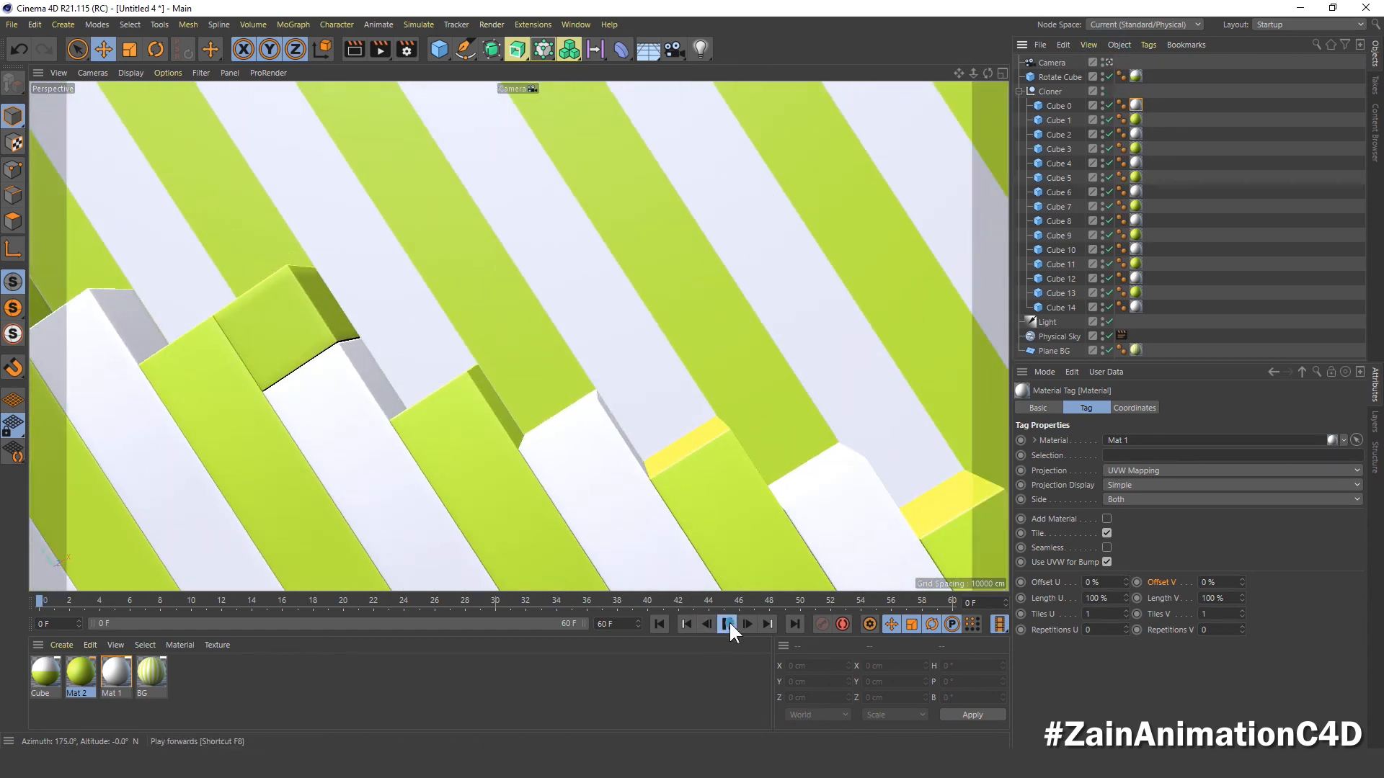
click(728, 622)
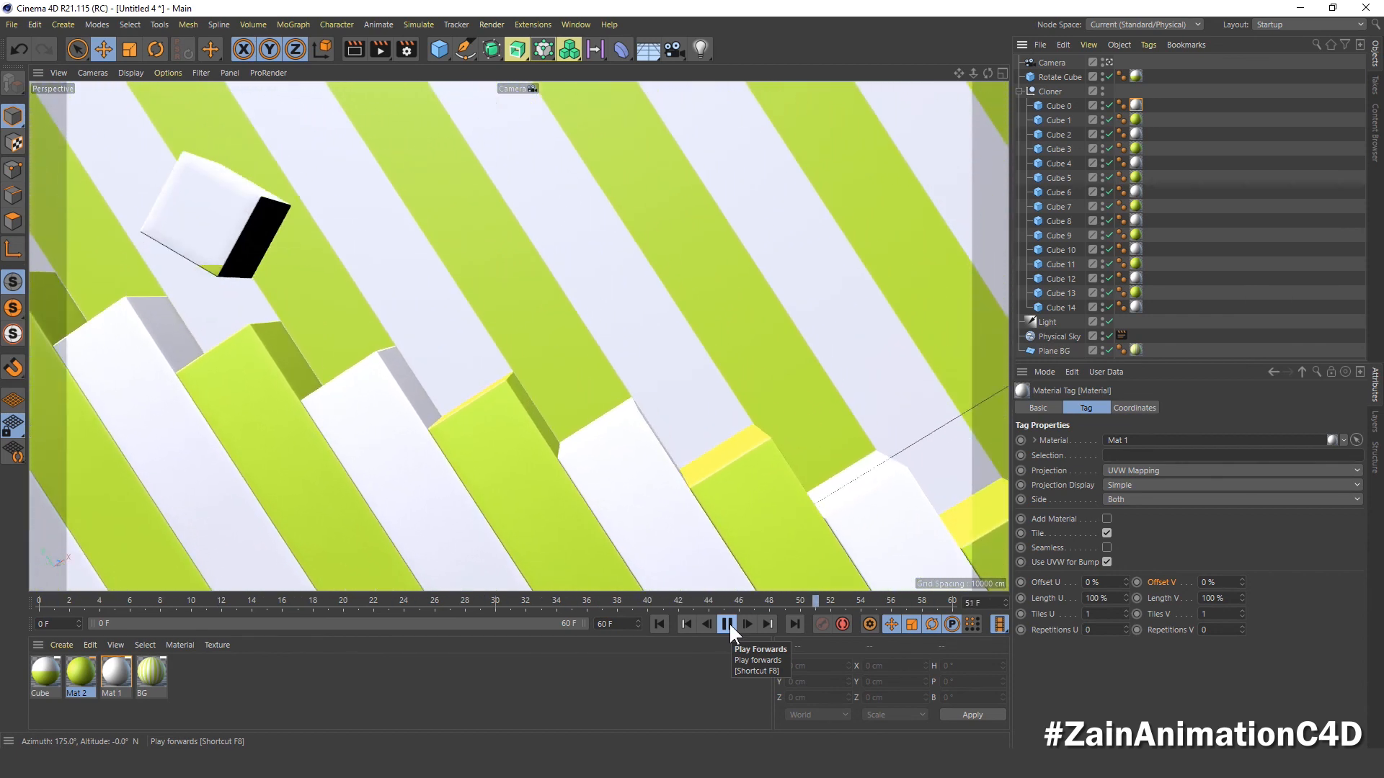
click(726, 624)
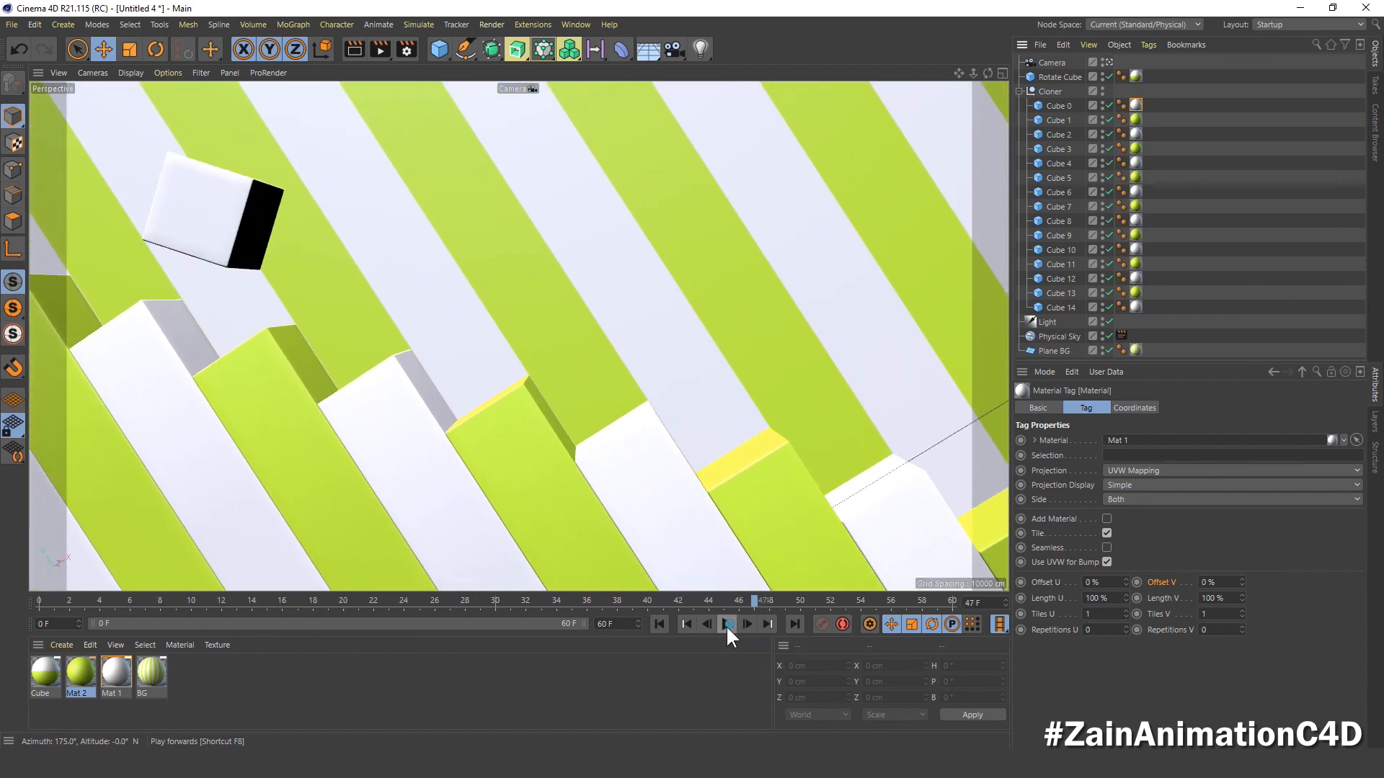
drag(426, 599, 456, 642)
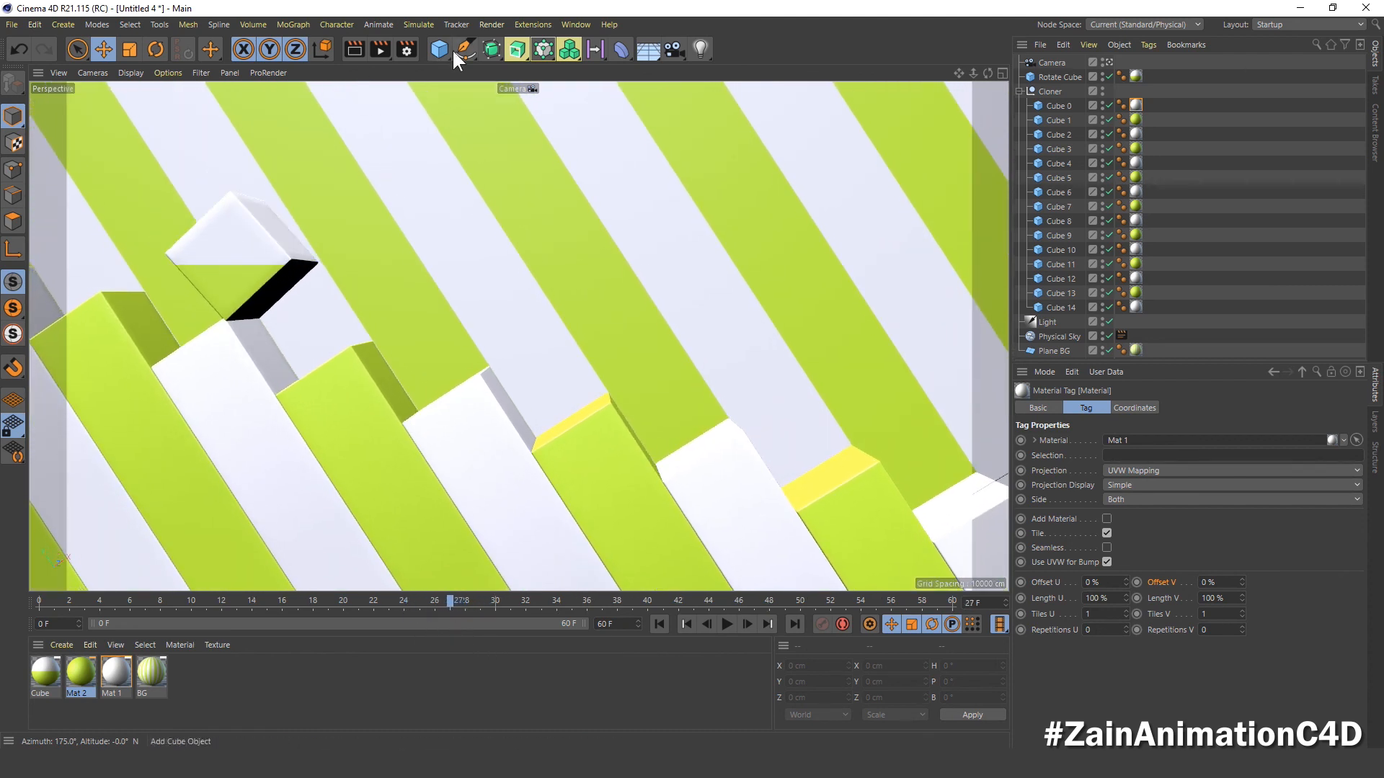
- Add the Ambient Occlusion and Global Illumination effects to the render settings and render the current view
click(408, 48)
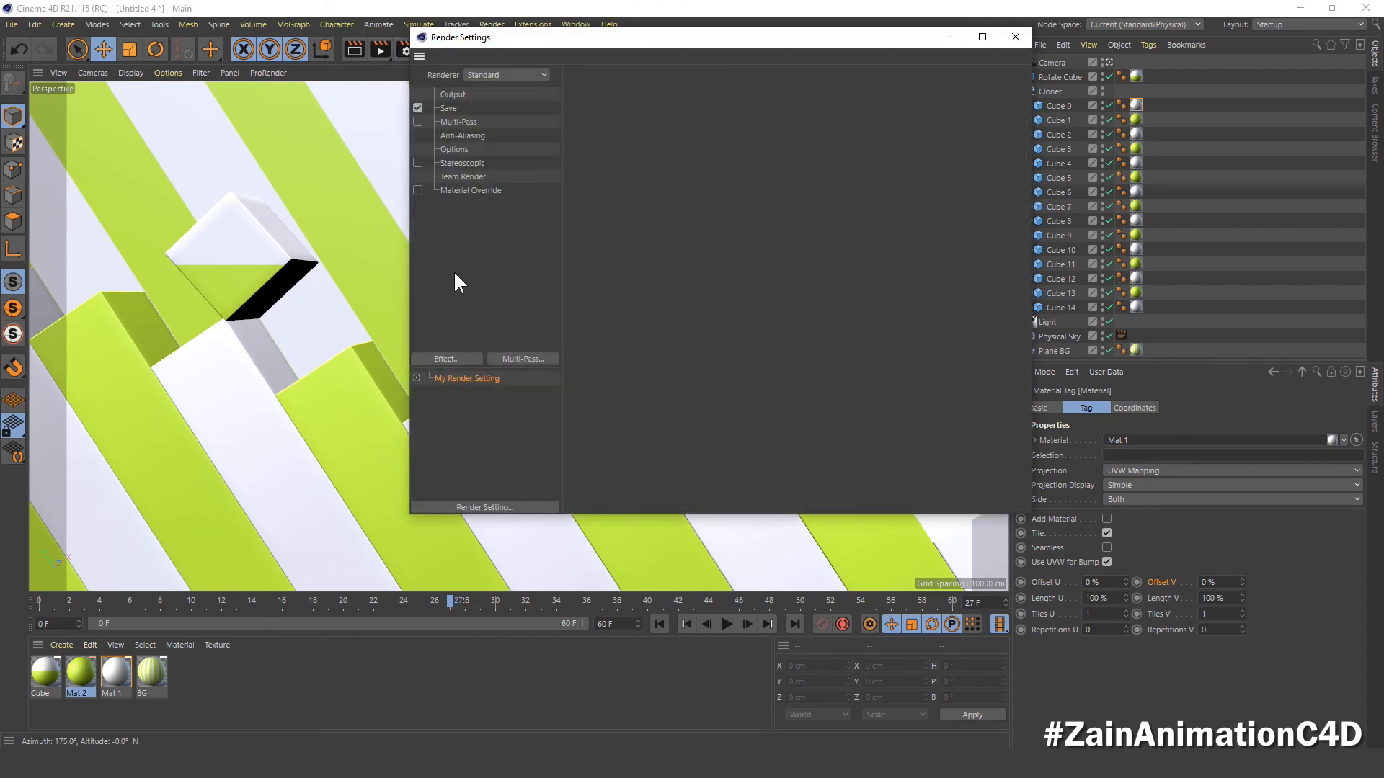
click(455, 359)
click(513, 341)
click(460, 360)
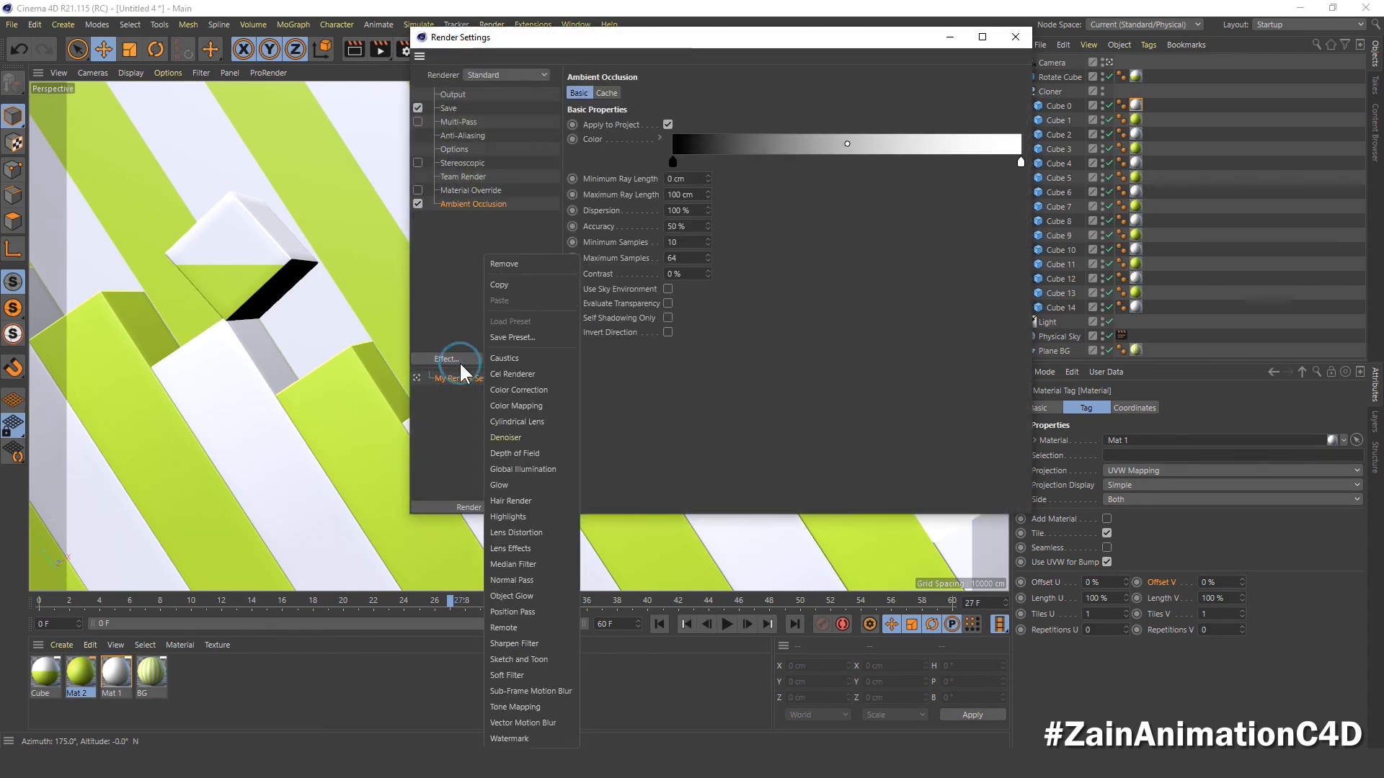
click(521, 468)
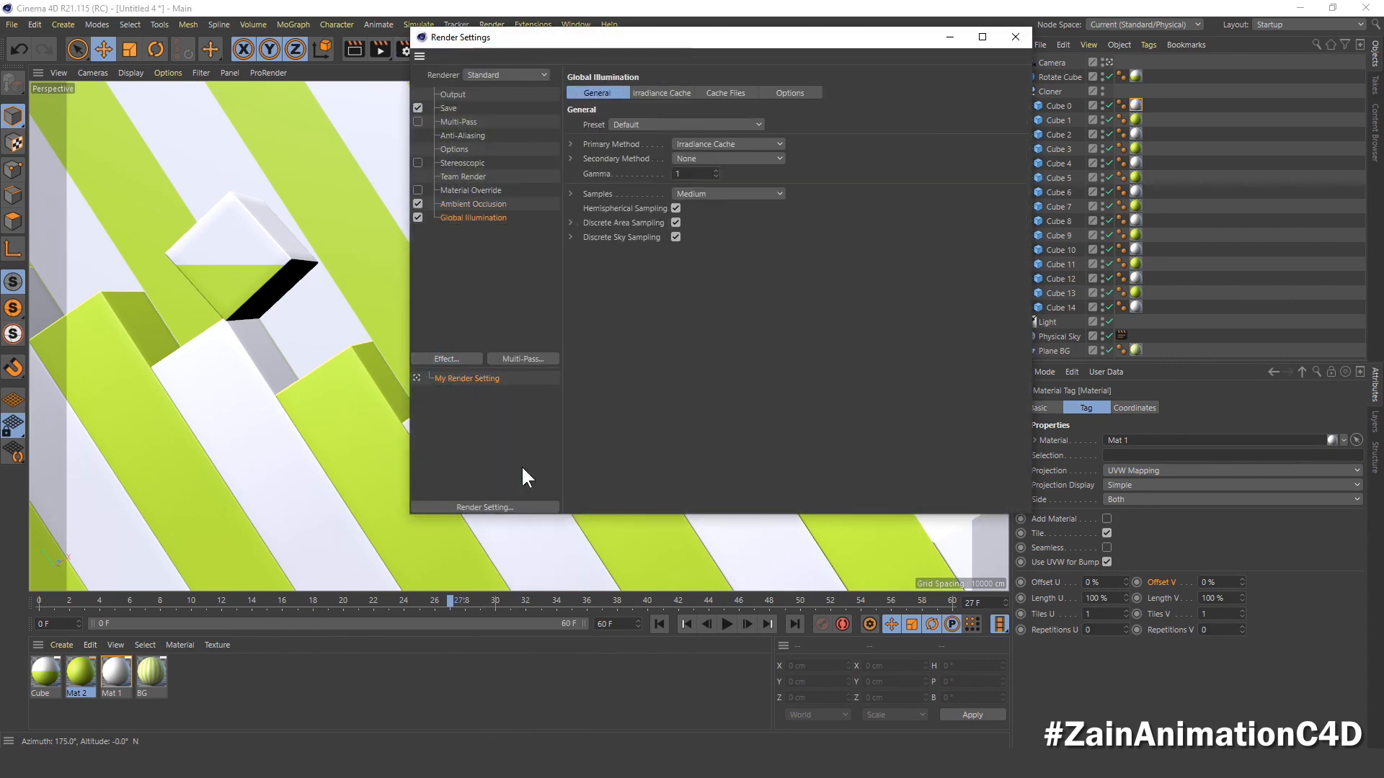
click(1015, 36)
click(352, 48)
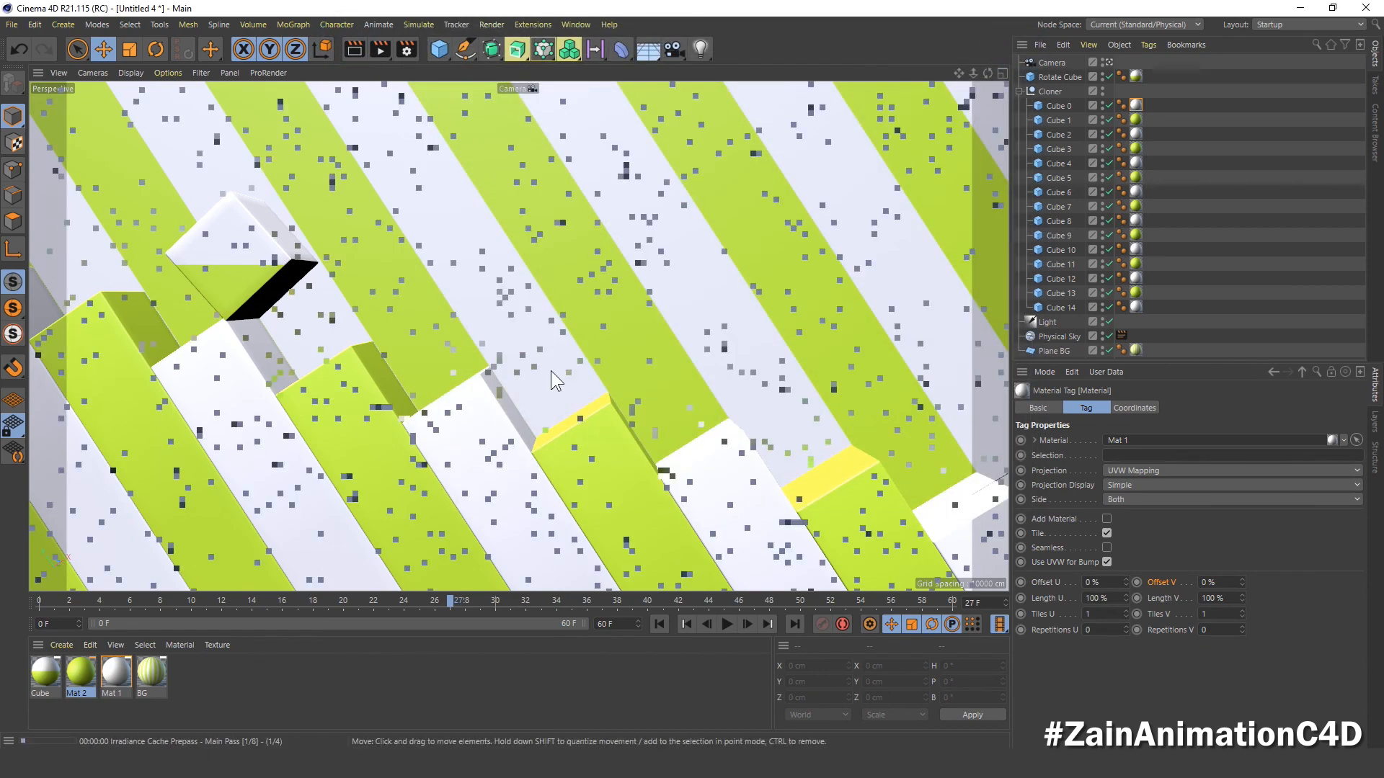